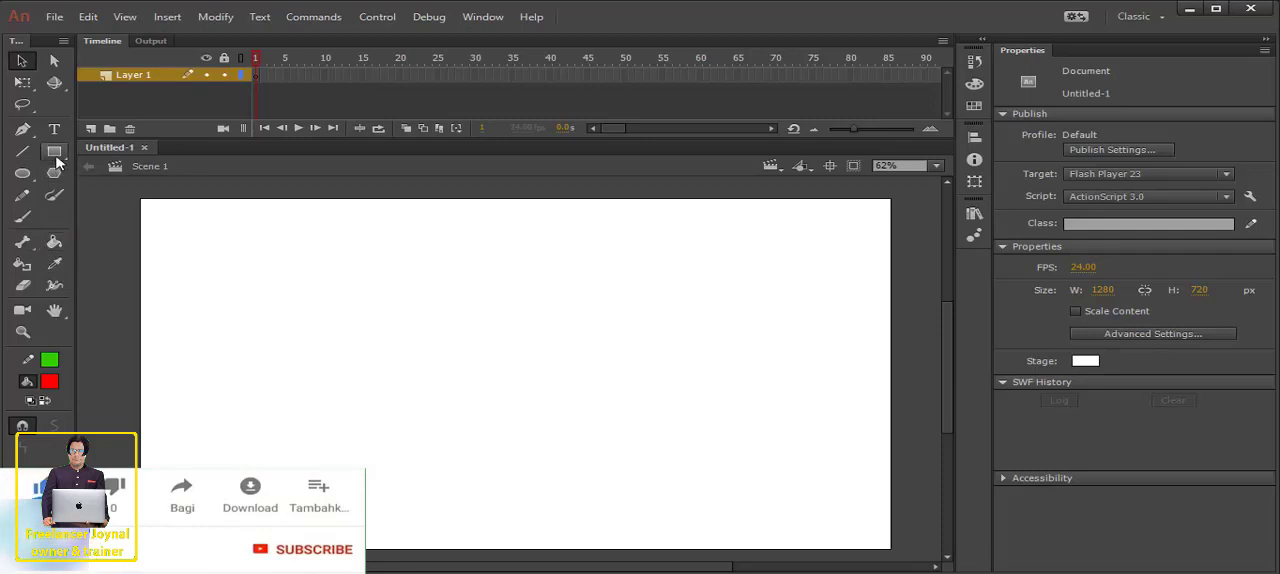
- Draw a large rectangle about 830 by 352 px with red fill and a thick green outline in the middle of the stage
key(r)
drag(265, 293, 749, 463)
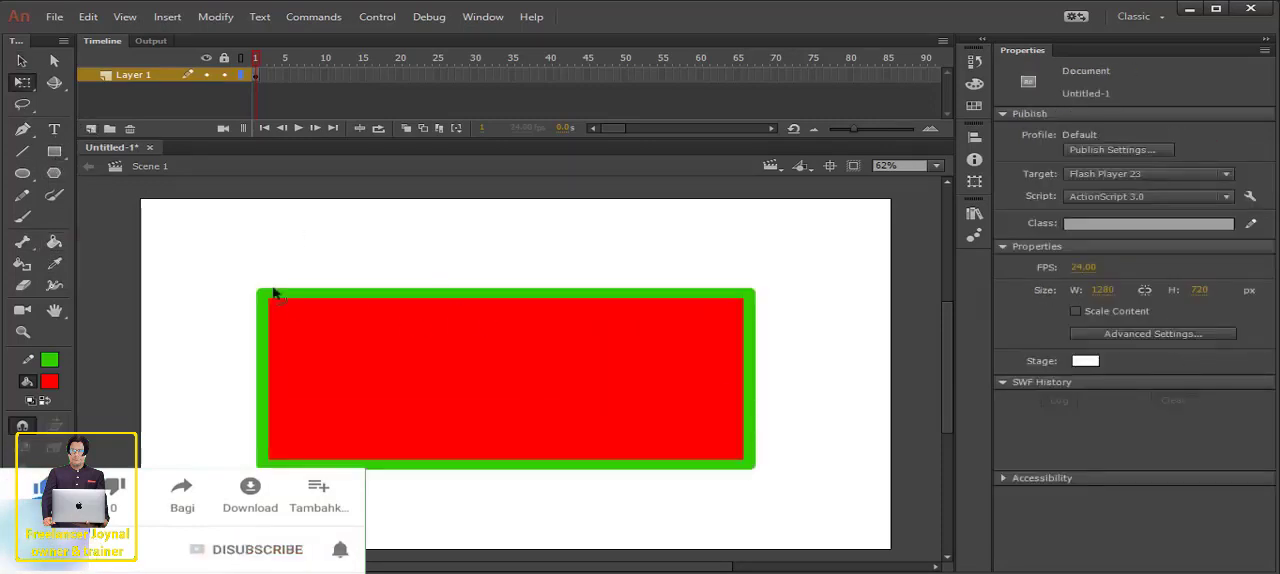
- Recolour the rectangle's fill orange with the Paint Bucket tool
click(58, 244)
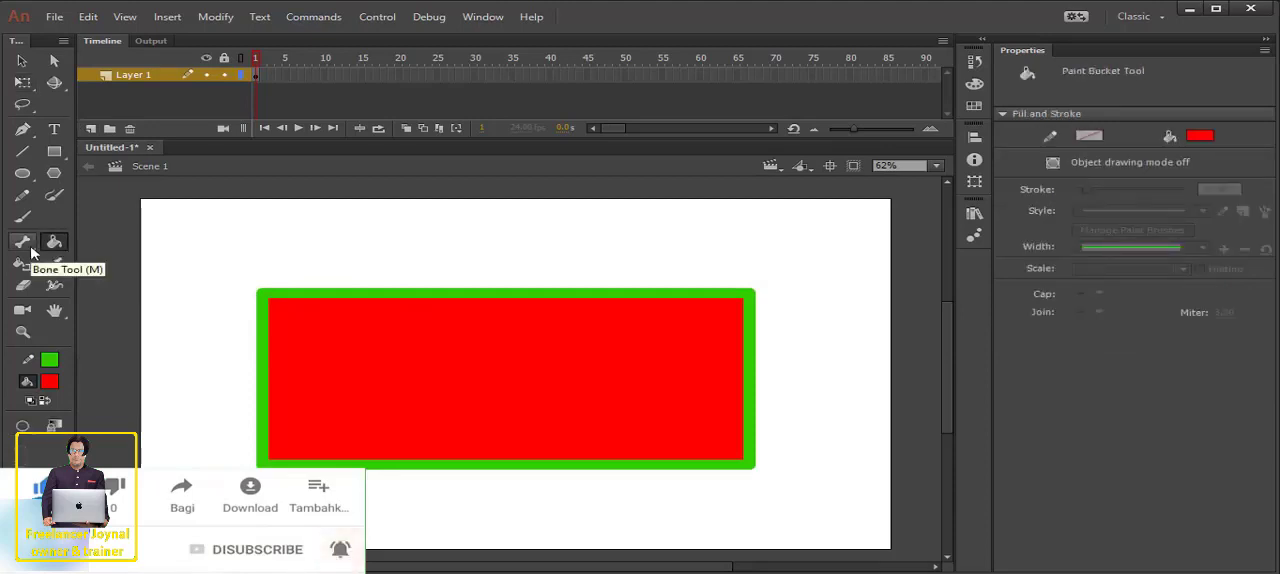
click(26, 247)
click(53, 248)
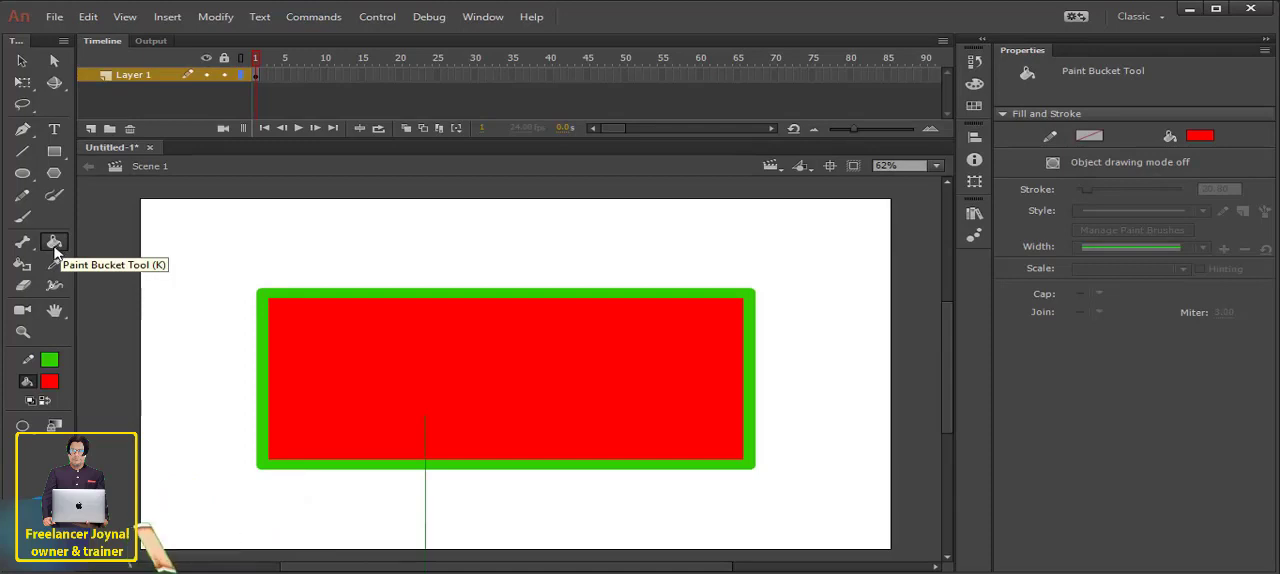
click(50, 382)
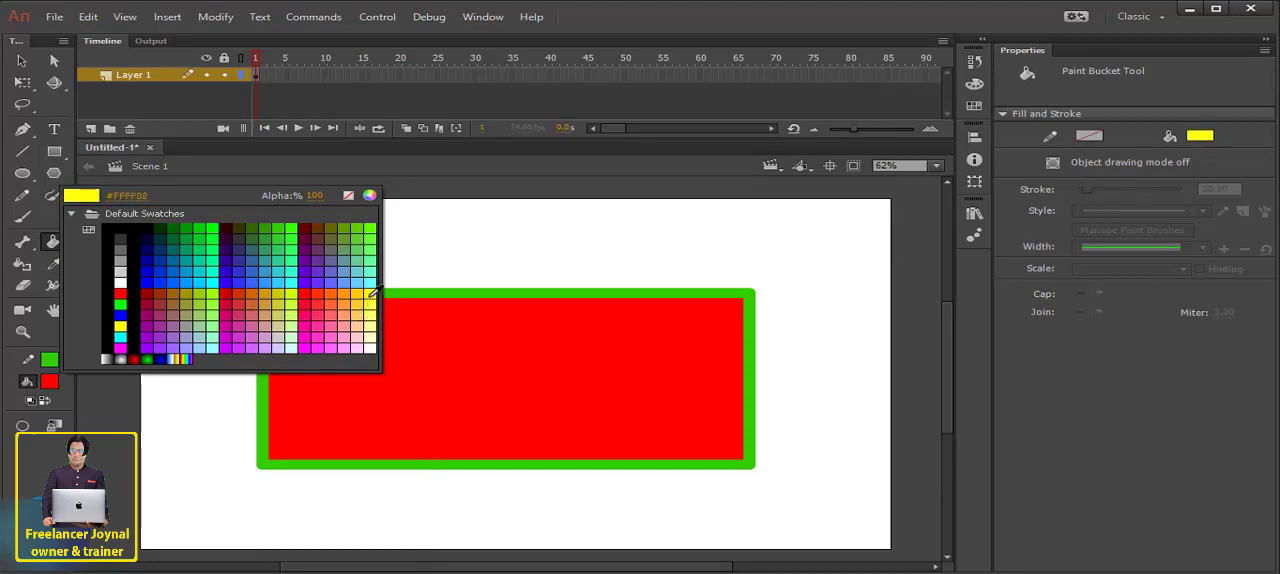
click(334, 292)
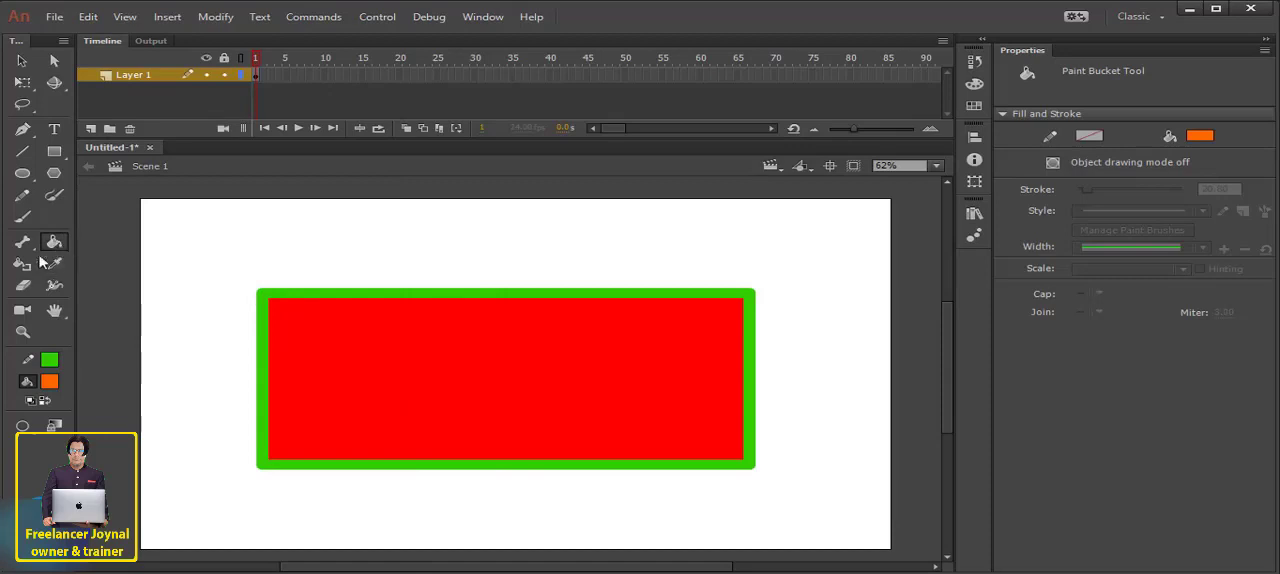
click(472, 377)
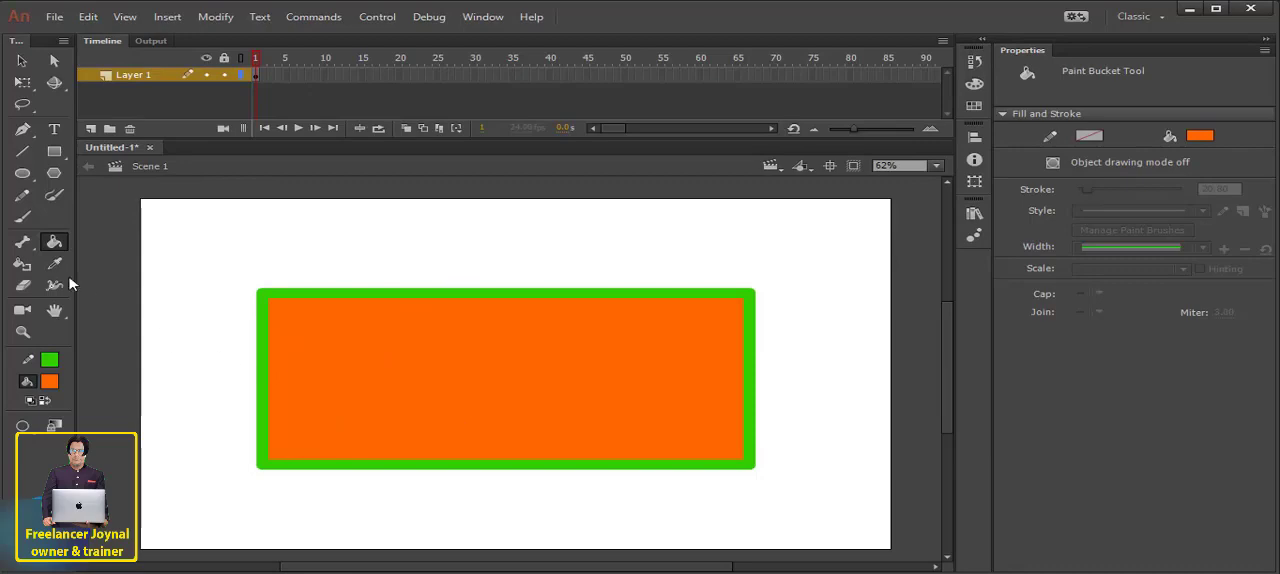
- Change the fill colour to dark purple and apply it to the inside of the rectangle
click(49, 381)
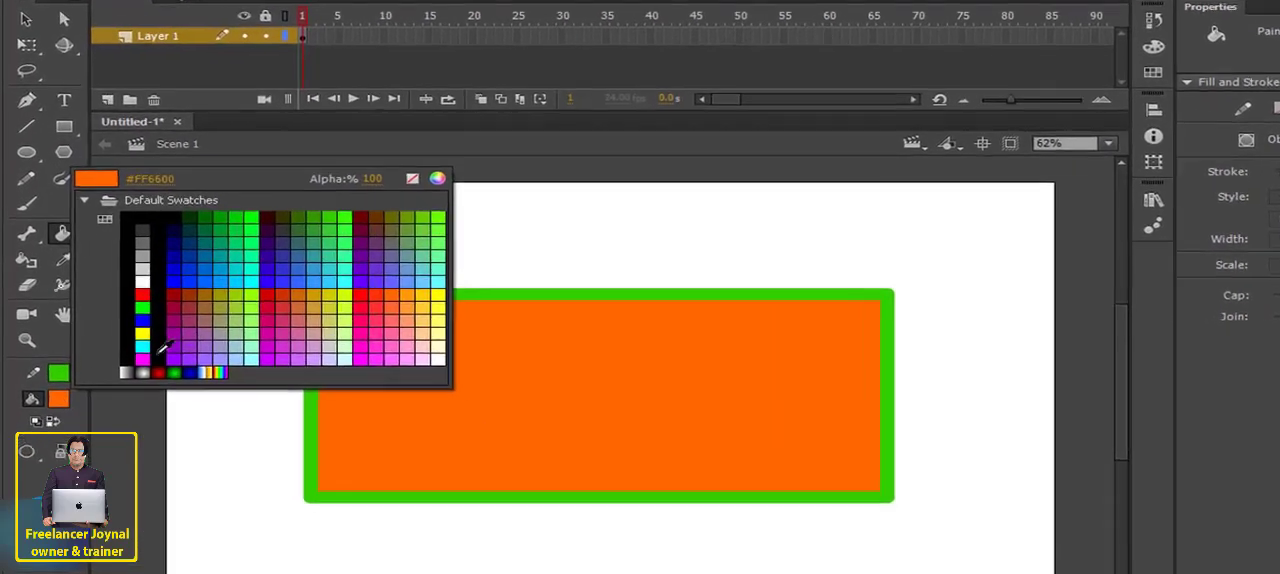
click(275, 243)
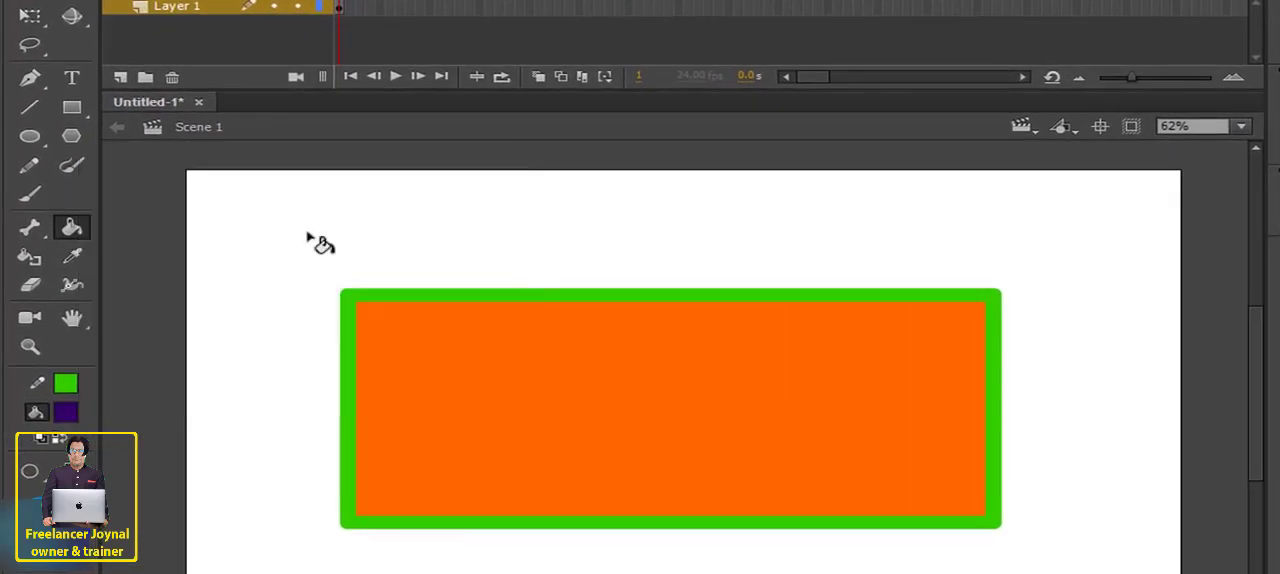
click(589, 391)
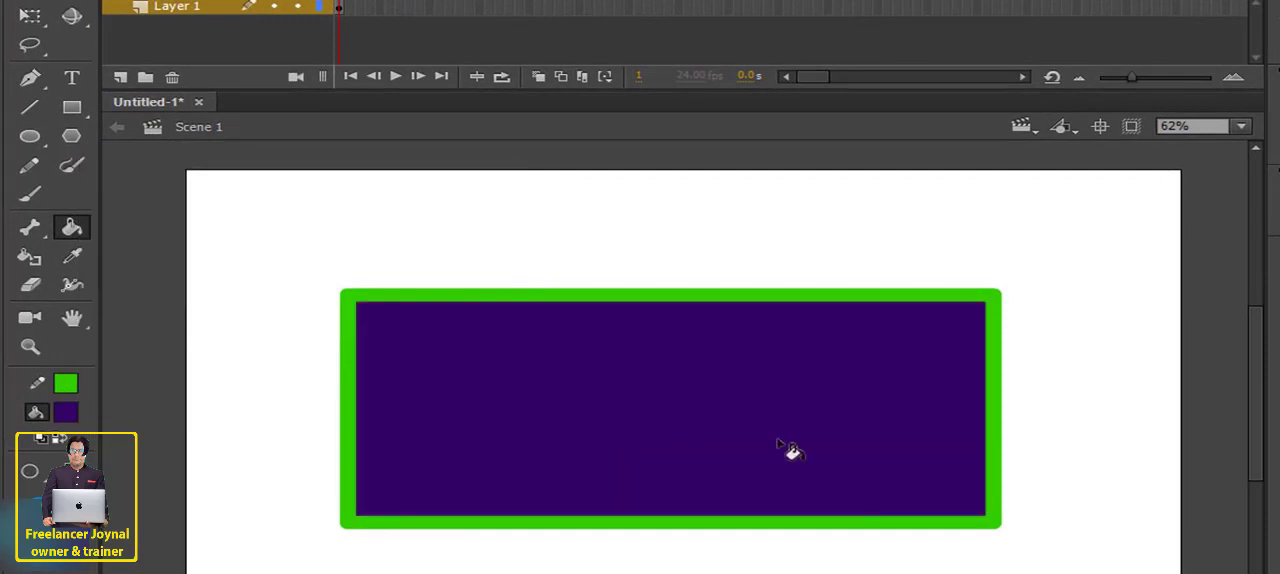
- Recolour the rectangle's outline dark red #CC0000 with the Ink Bottle tool
click(36, 263)
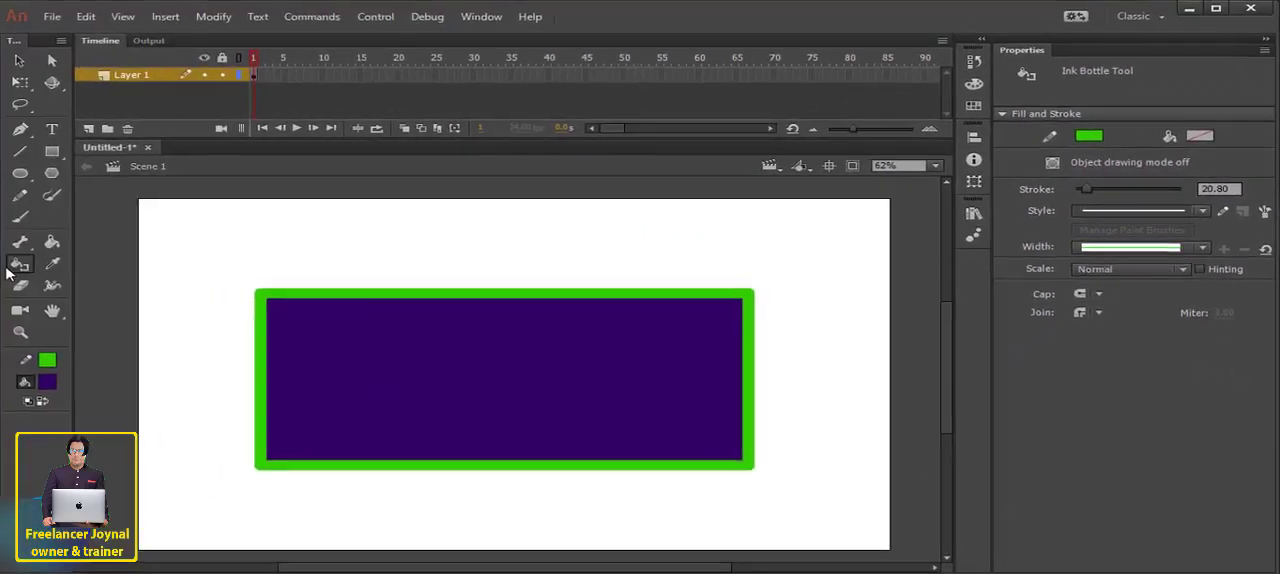
click(1090, 137)
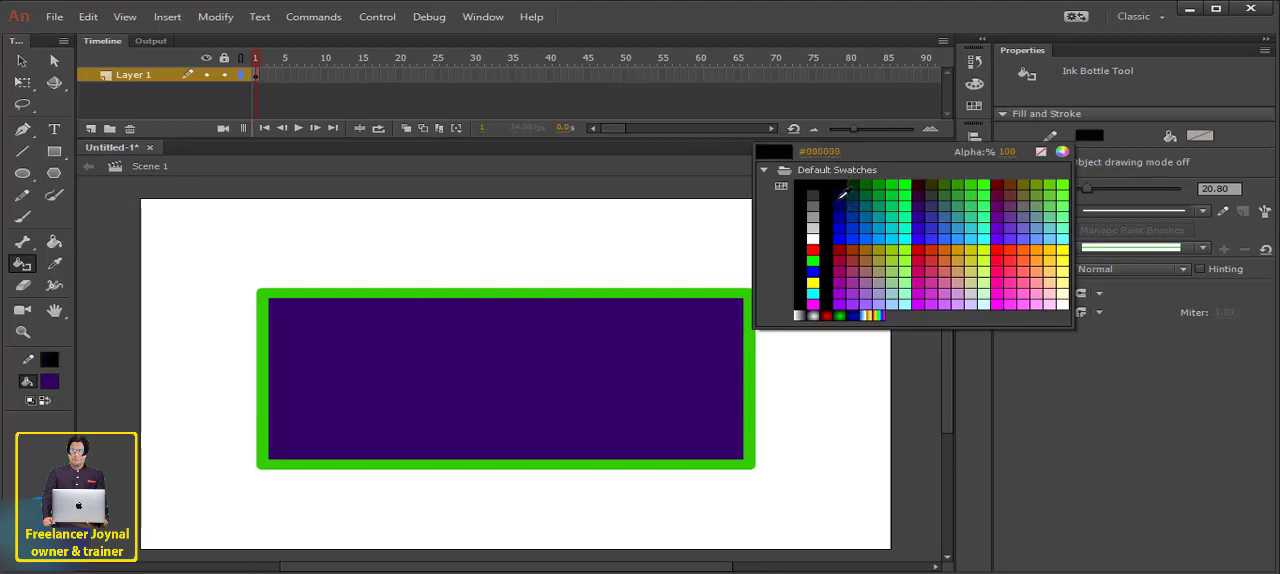
click(925, 244)
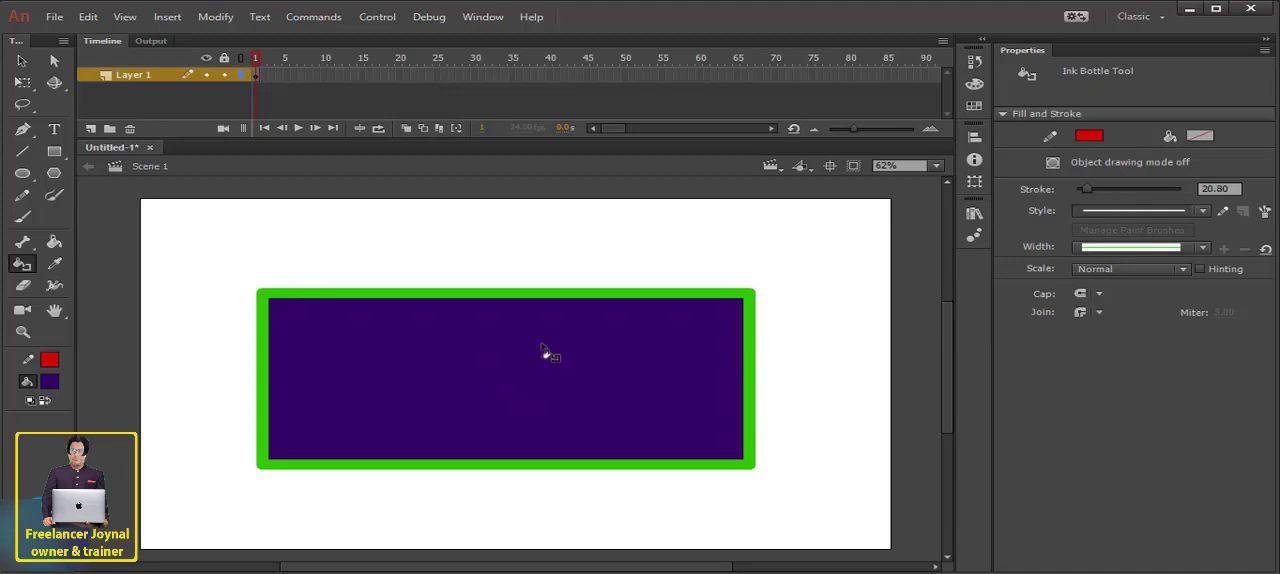
click(503, 360)
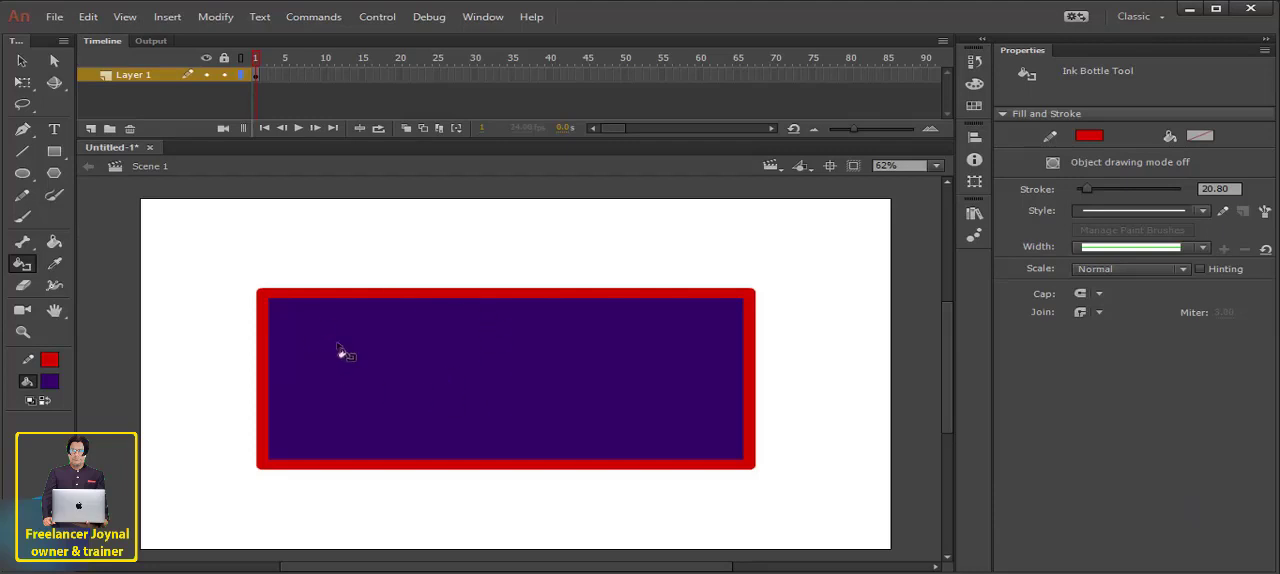
- Draw a small rectangle about 346 by 93 px with a bright green outline and dark purple fill, above the large one near the stage's right edge
click(55, 265)
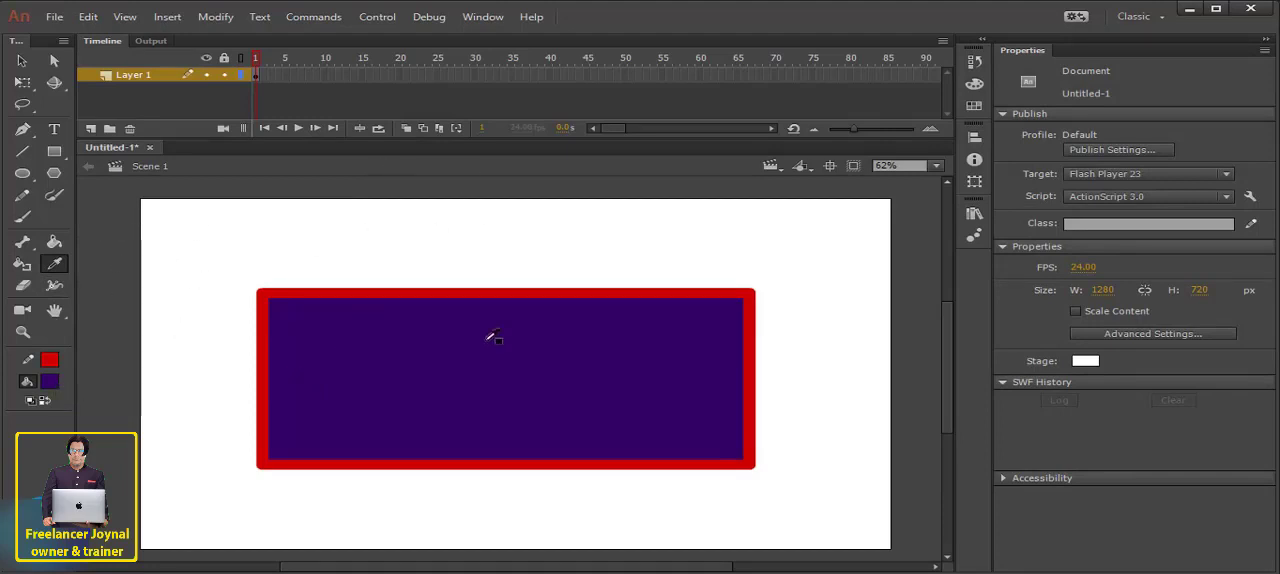
click(1090, 137)
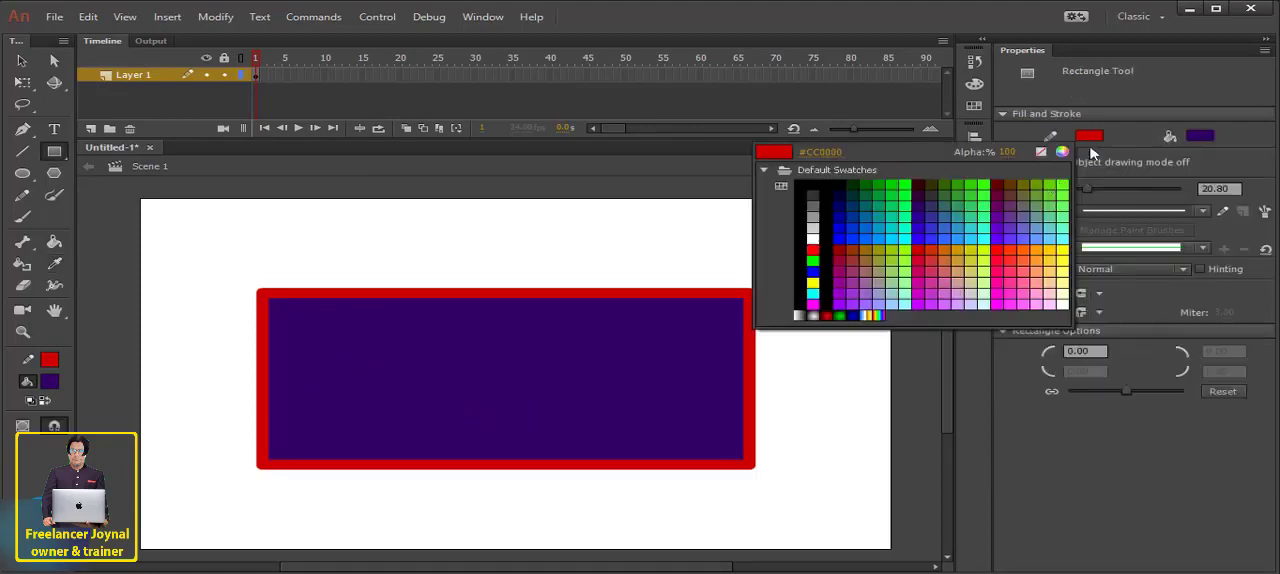
click(985, 197)
drag(622, 205, 835, 258)
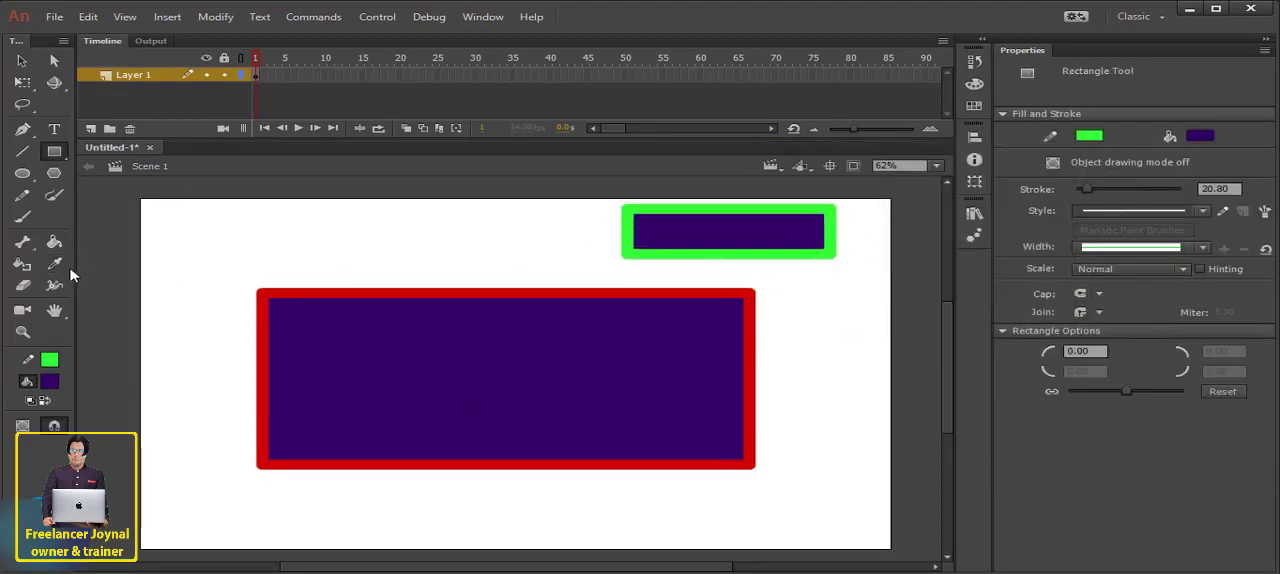
- Select the small rectangle's fill and change its colour to red #FF0000
key(v)
click(729, 231)
click(1196, 205)
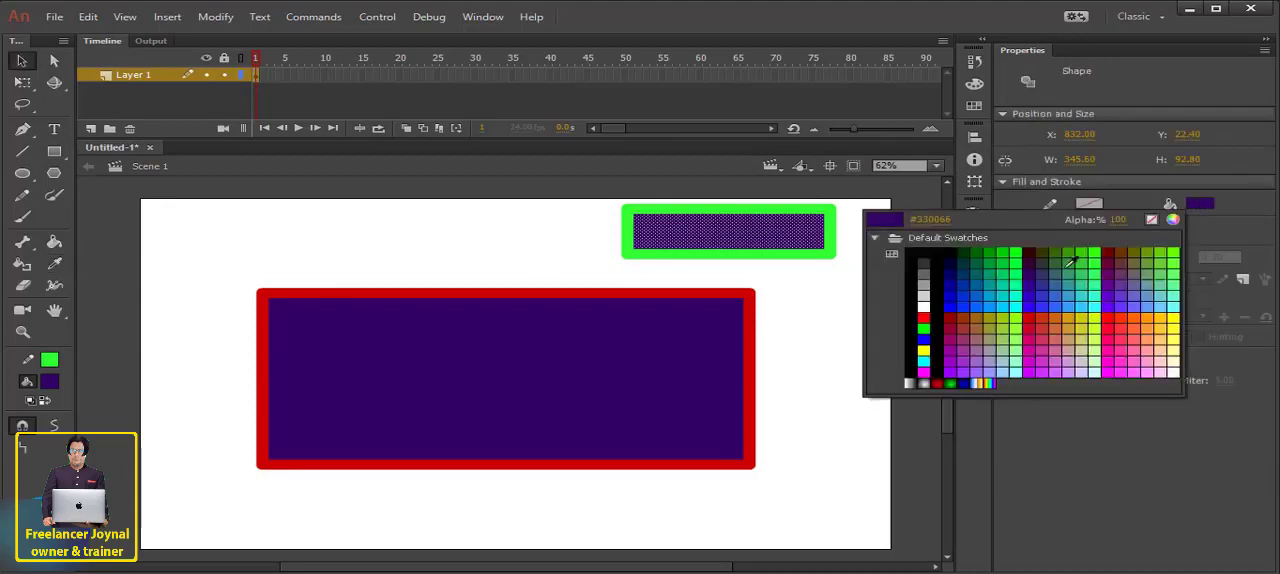
click(1110, 320)
- Select the large rectangle's fill and change its colour to blue
click(455, 375)
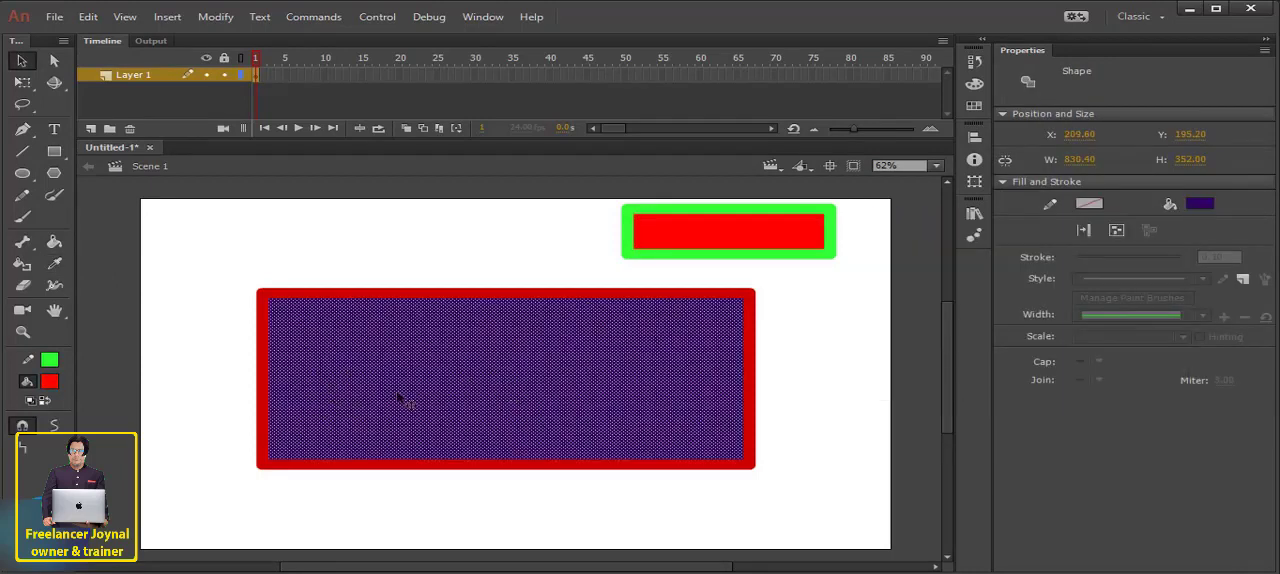
click(742, 234)
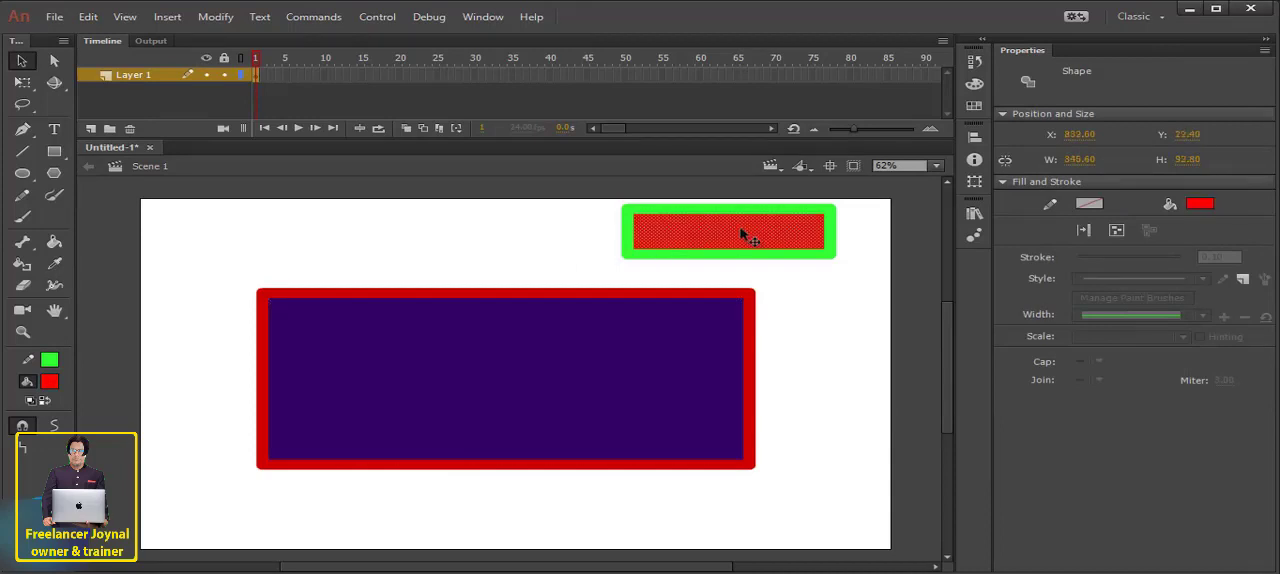
click(510, 263)
click(355, 390)
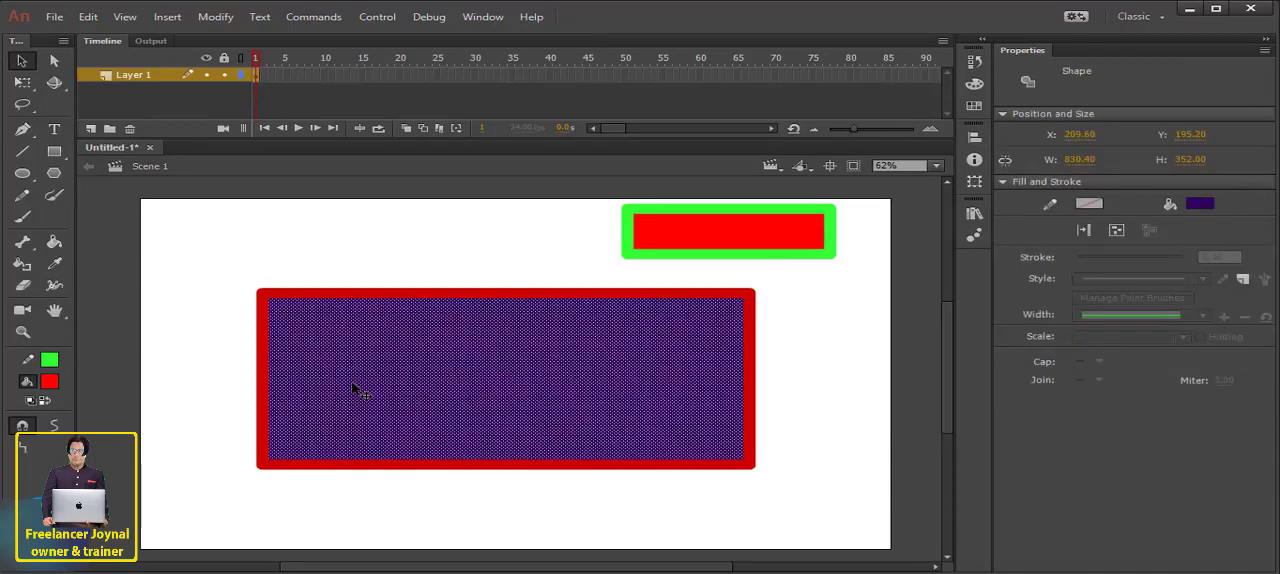
click(50, 381)
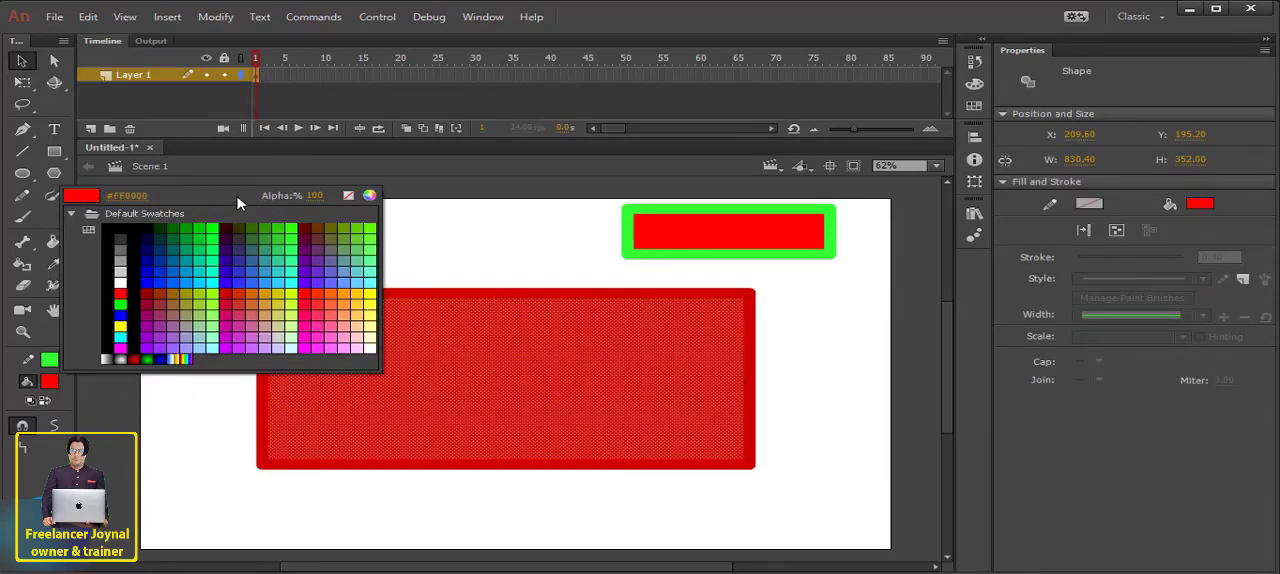
click(228, 197)
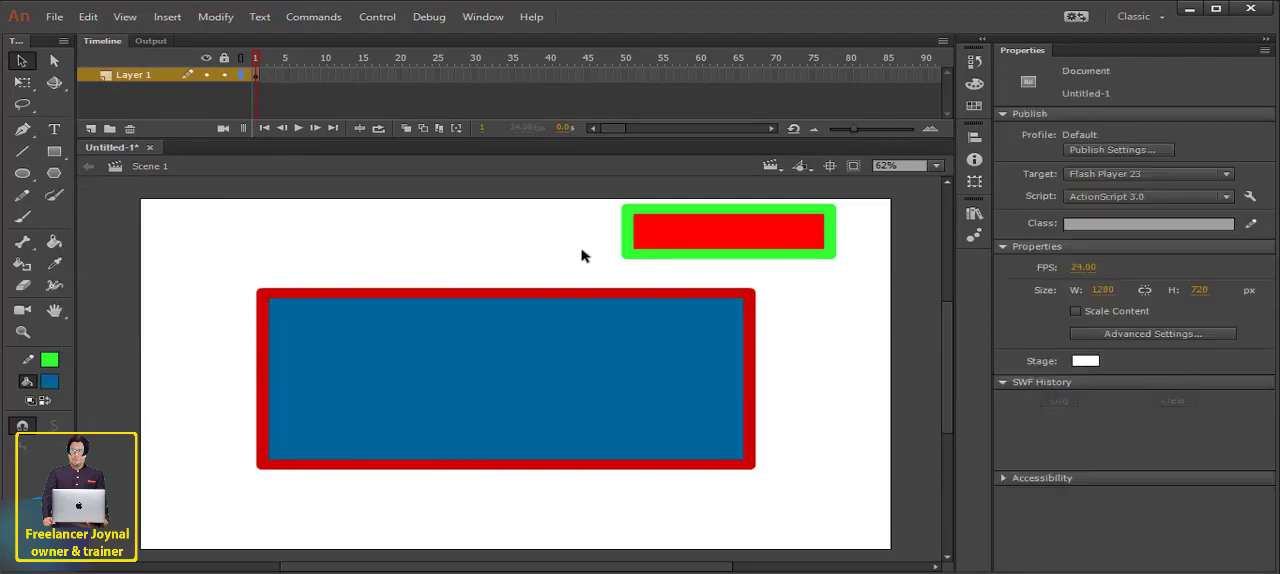
- Sample the small rectangle's red fill with the Eyedropper tool and apply it to the large rectangle's fill
click(716, 240)
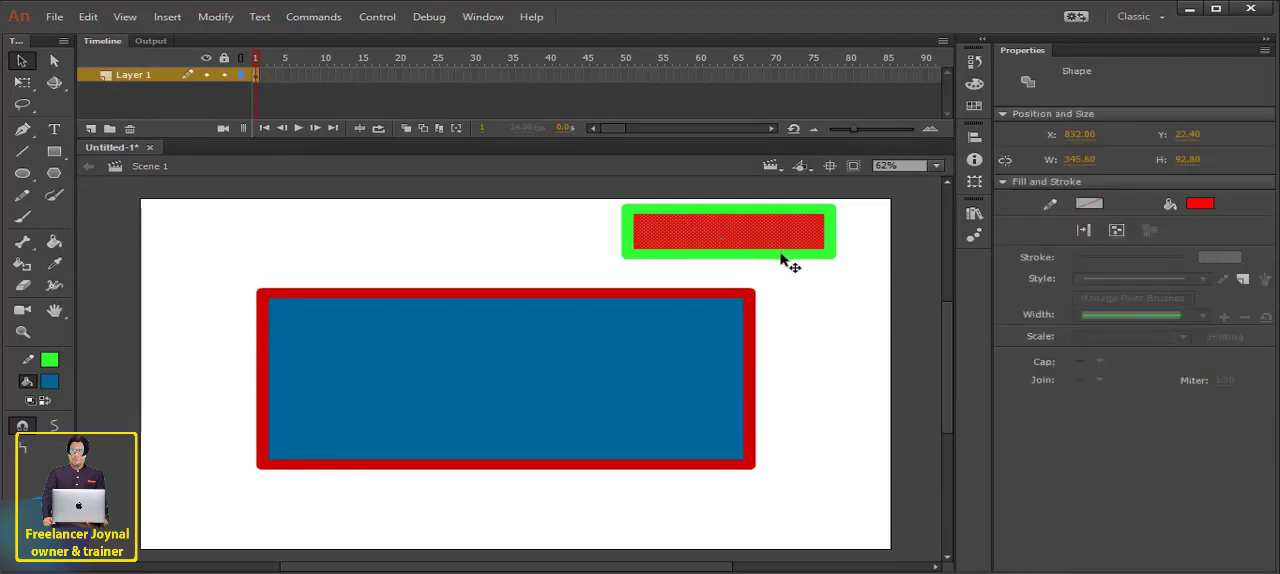
click(58, 266)
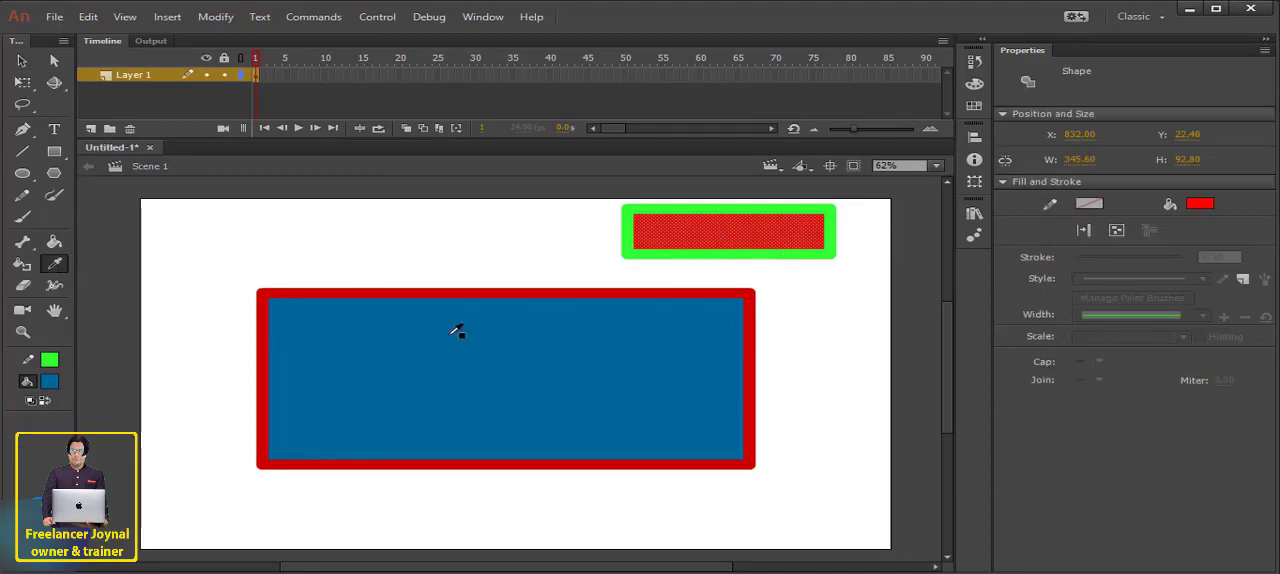
click(736, 222)
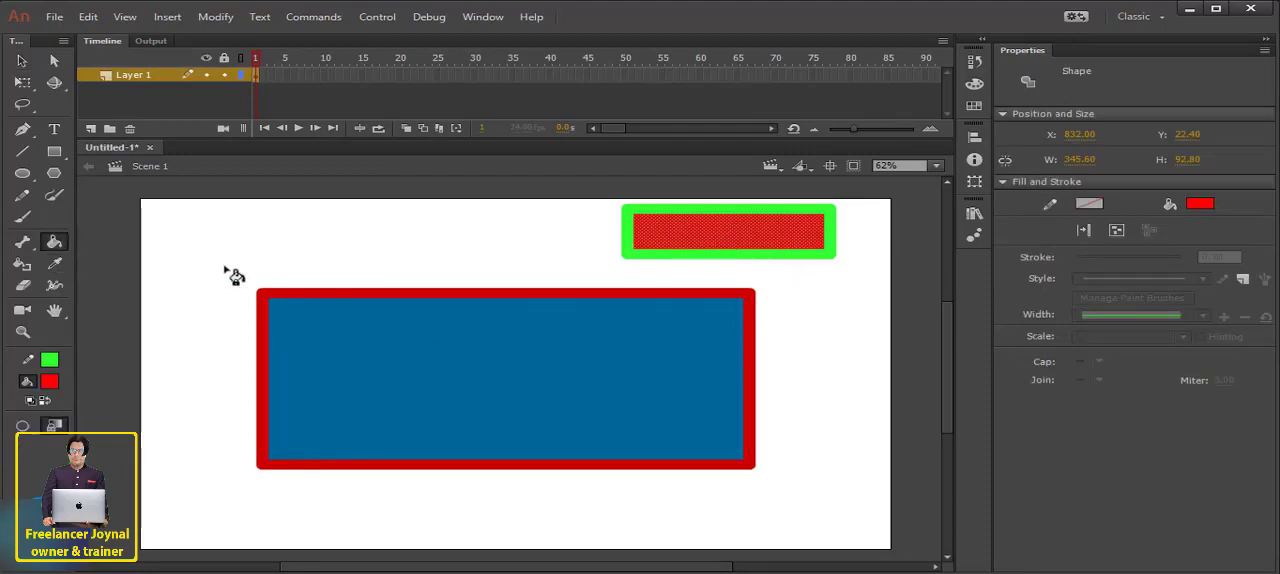
click(740, 228)
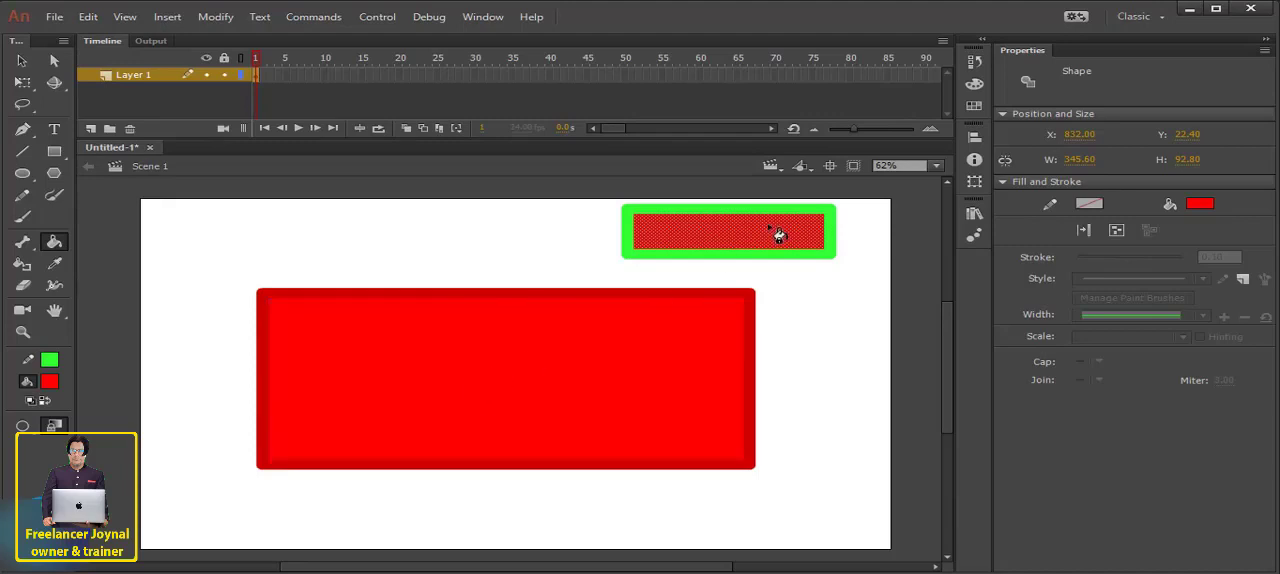
- Sample the dark grey workspace colour with the Eyedropper tool, and restore red by sampling the large rectangle's fill
click(54, 263)
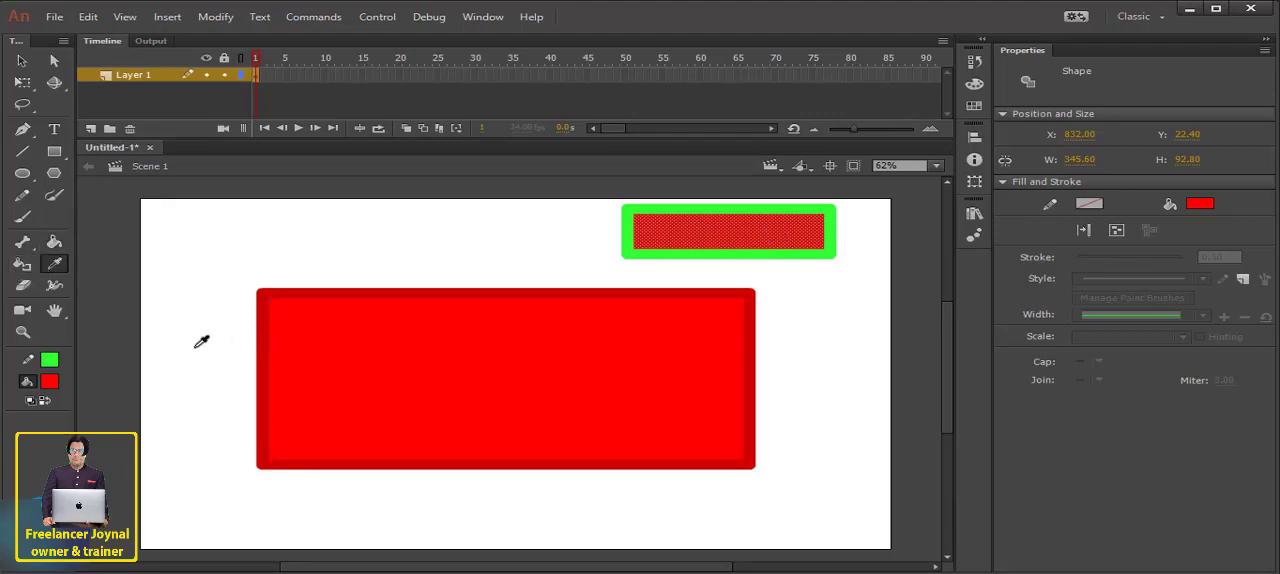
click(115, 398)
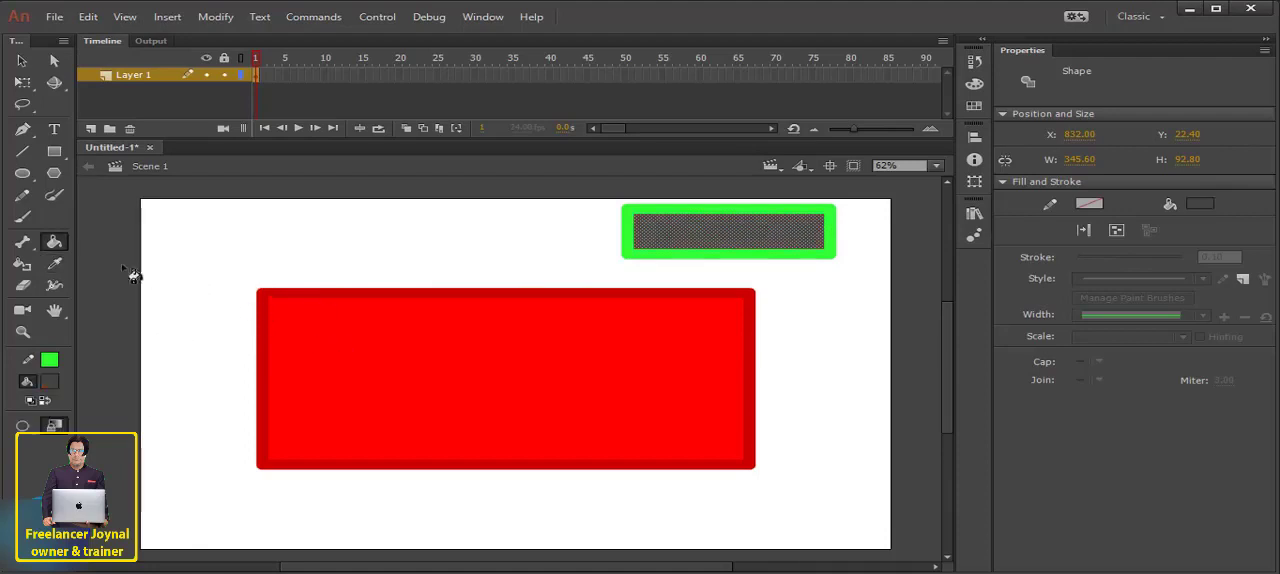
click(54, 263)
click(431, 342)
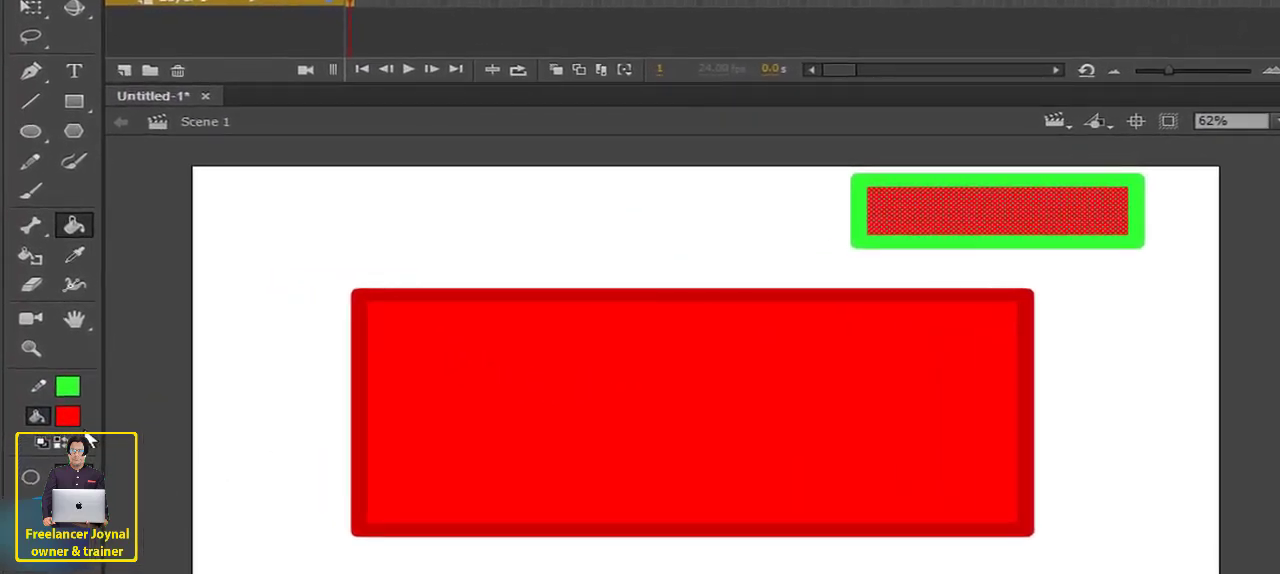
- Copy the red fill's hex code FF0000 from the Color Picker and close the picker
click(49, 381)
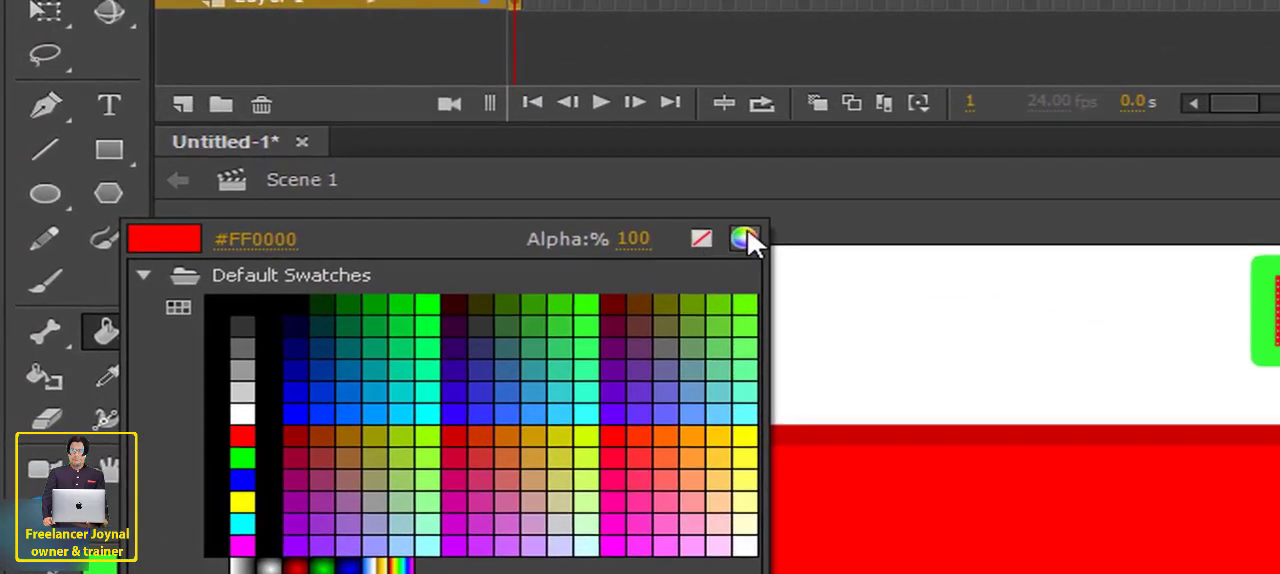
click(531, 169)
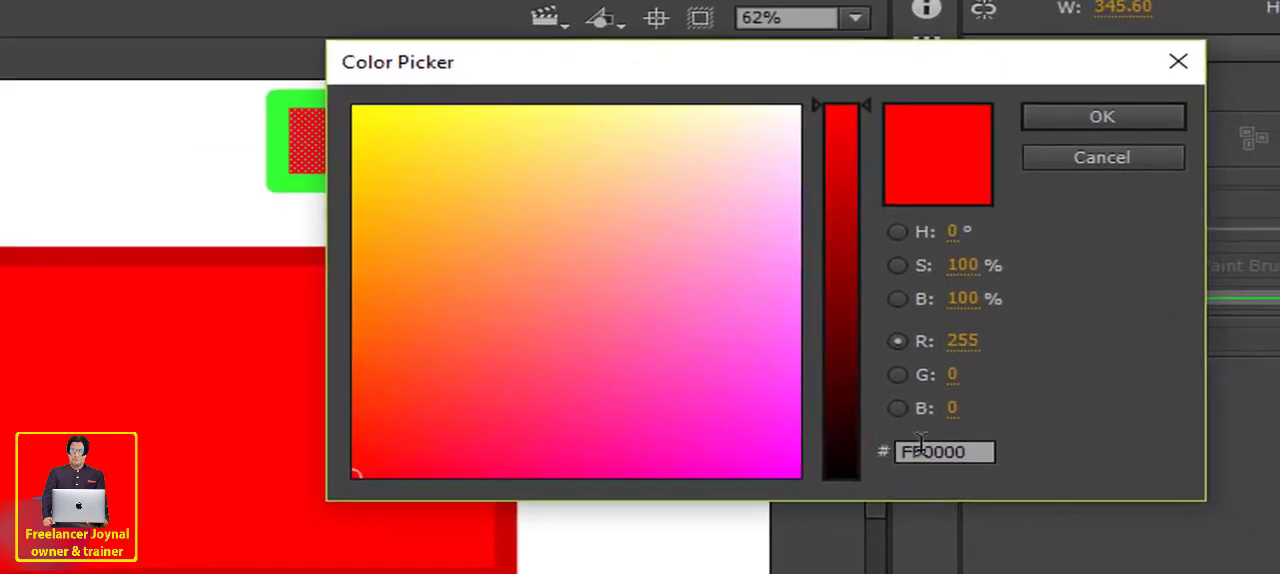
click(1234, 509)
double_click(910, 450)
right_click(954, 455)
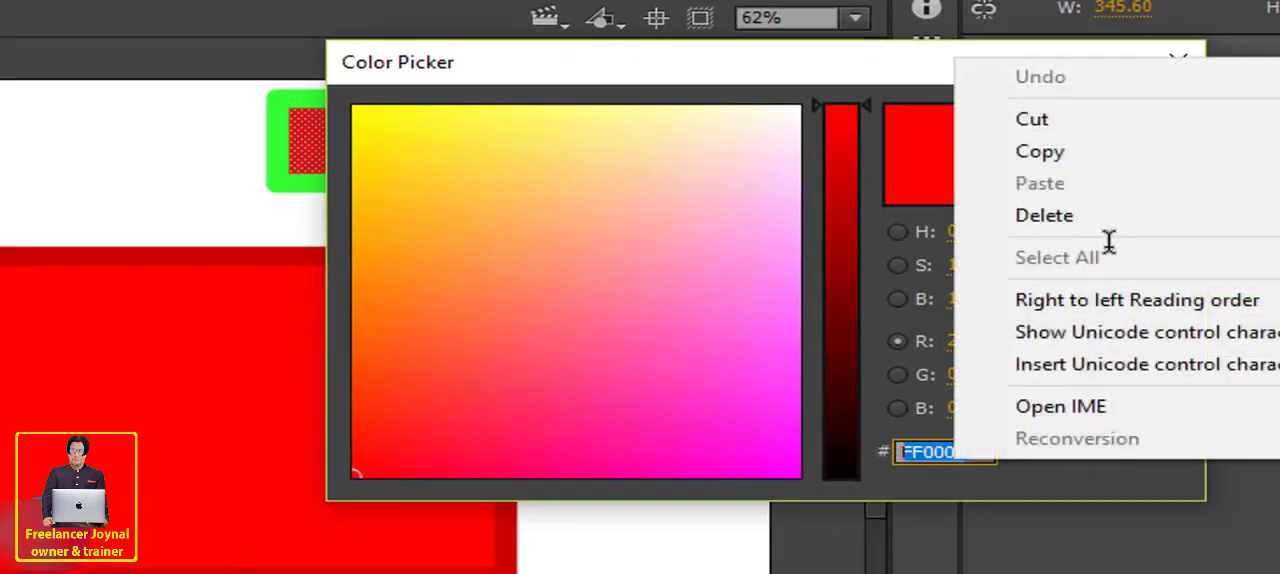
click(1040, 152)
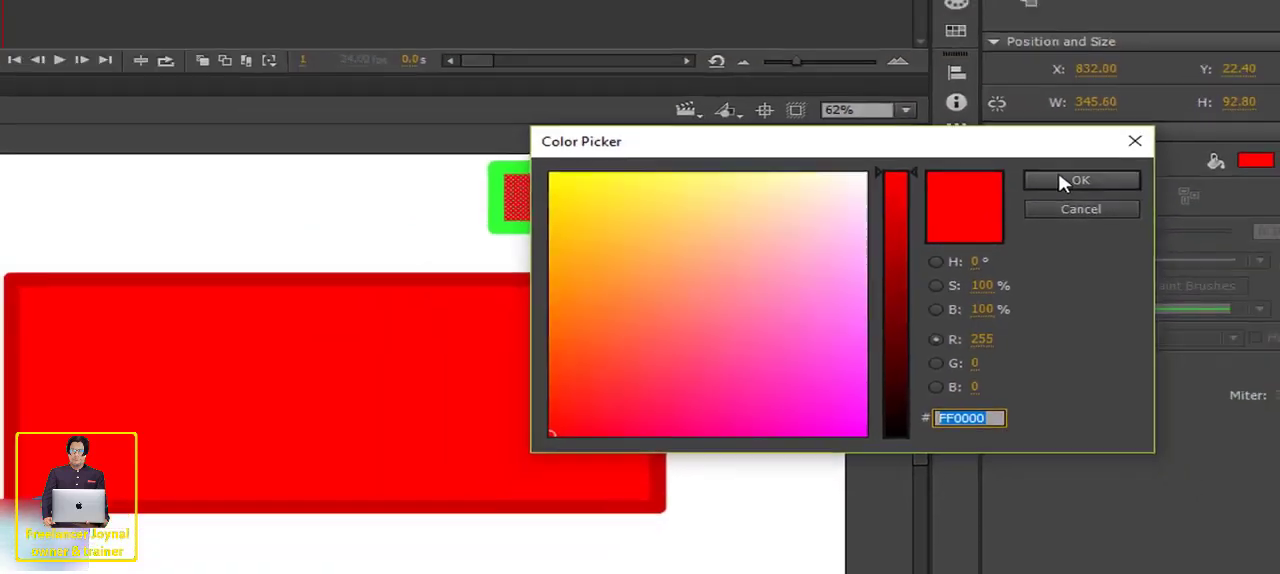
key(Escape)
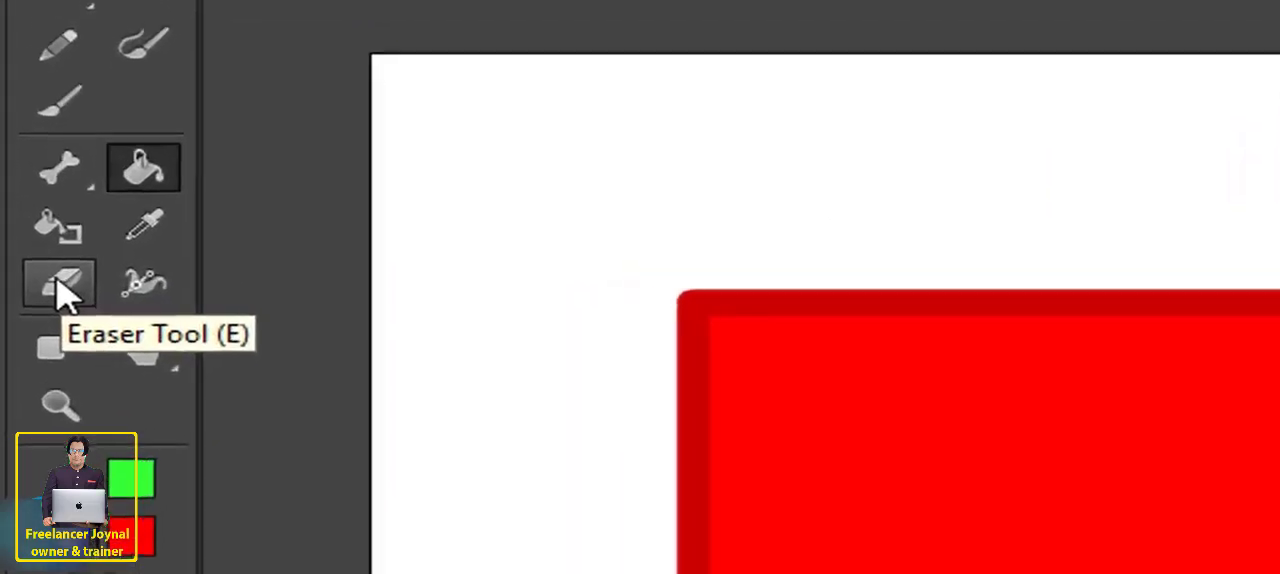
- Erase freehand strokes through the large rectangle's upper left corner and across its upper part with the Eraser tool
click(57, 285)
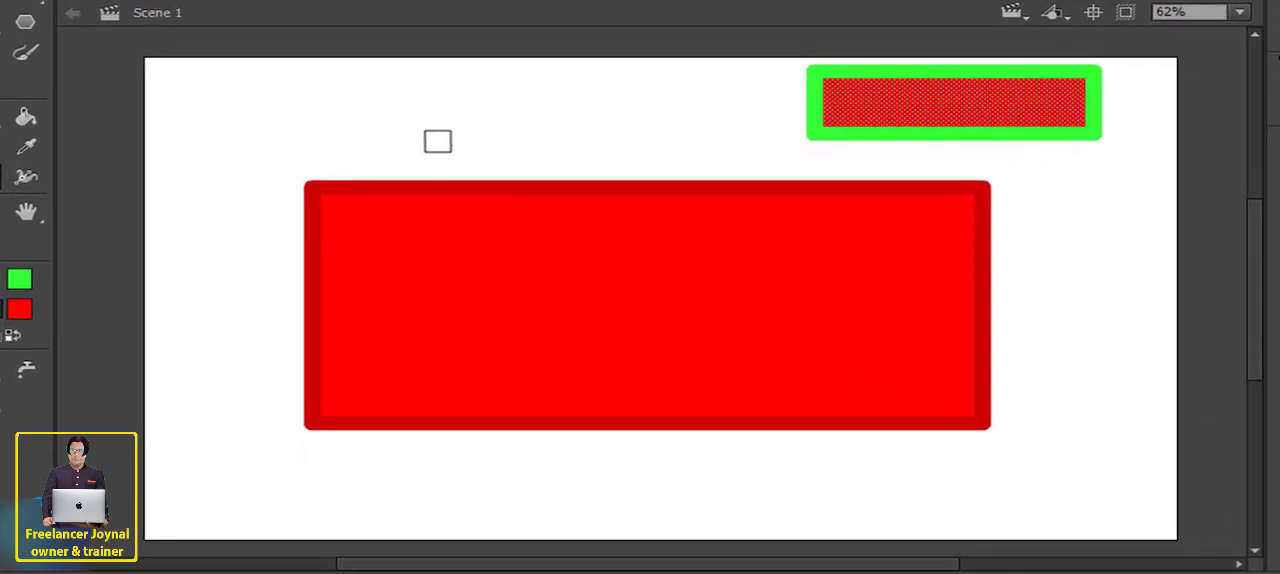
drag(353, 259, 236, 408)
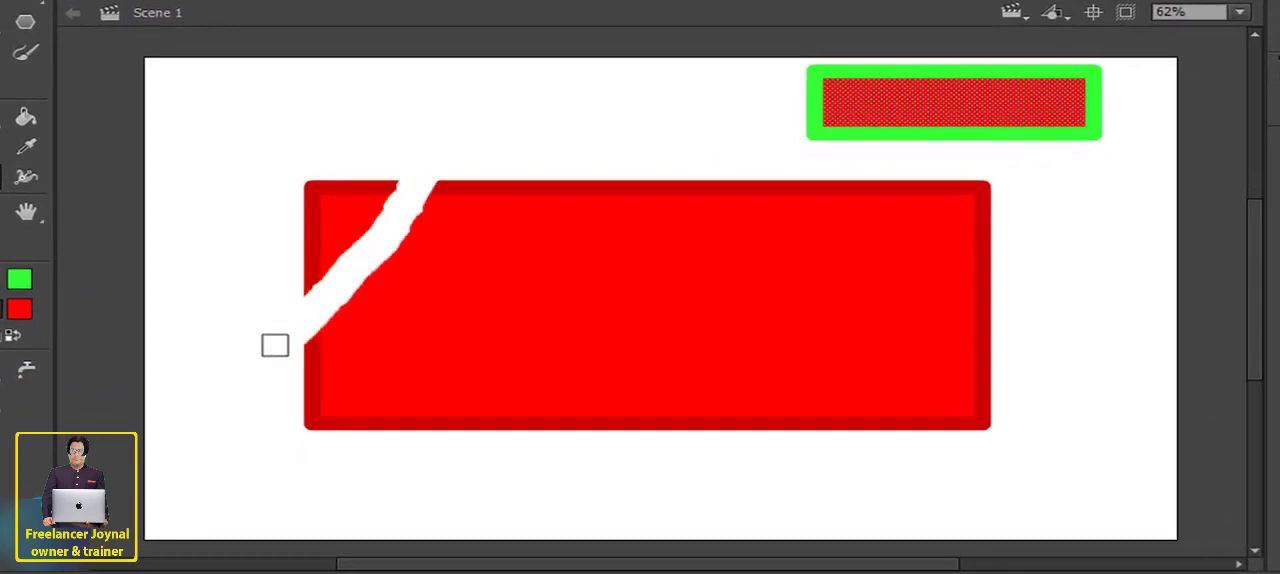
mouse_move(275, 345)
mouse_down()
mouse_move(422, 216)
mouse_move(559, 146)
mouse_move(332, 288)
mouse_move(690, 173)
mouse_move(300, 311)
mouse_move(760, 165)
mouse_move(643, 226)
mouse_move(819, 232)
mouse_move(607, 250)
mouse_move(938, 178)
mouse_move(734, 203)
mouse_up()
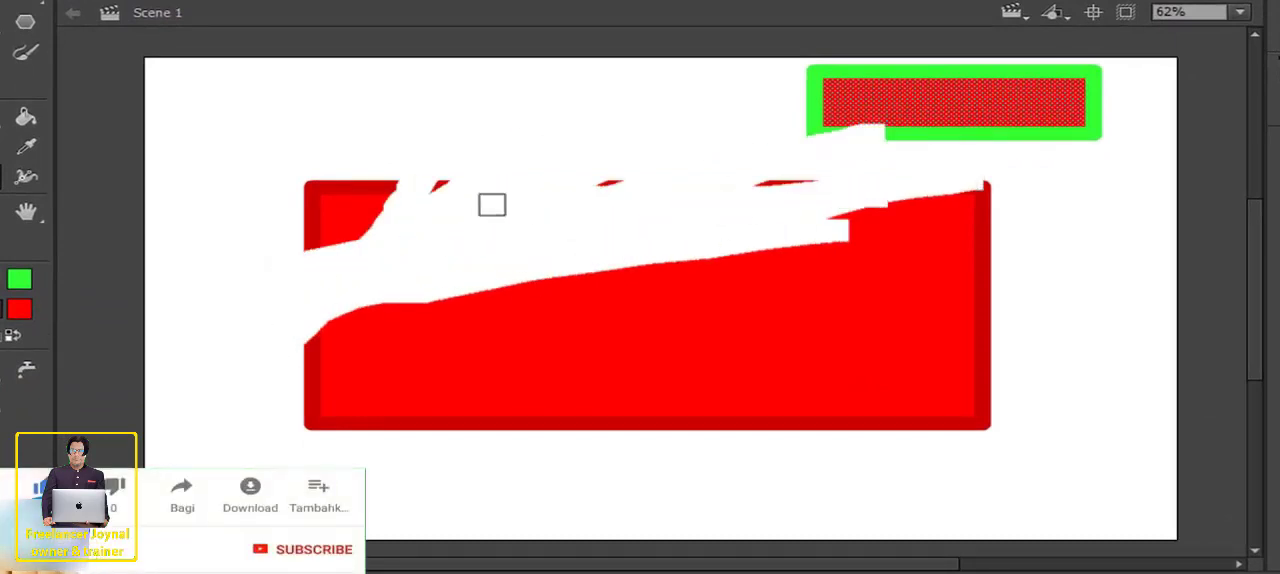
- Erase more freehand strokes over the large rectangle's upper left remnants and across its red body to the far edge
mouse_move(492, 205)
mouse_down()
mouse_move(446, 166)
mouse_move(550, 193)
mouse_move(789, 172)
mouse_move(826, 124)
mouse_move(472, 140)
mouse_move(444, 187)
mouse_move(482, 183)
mouse_move(397, 198)
mouse_move(400, 251)
mouse_up()
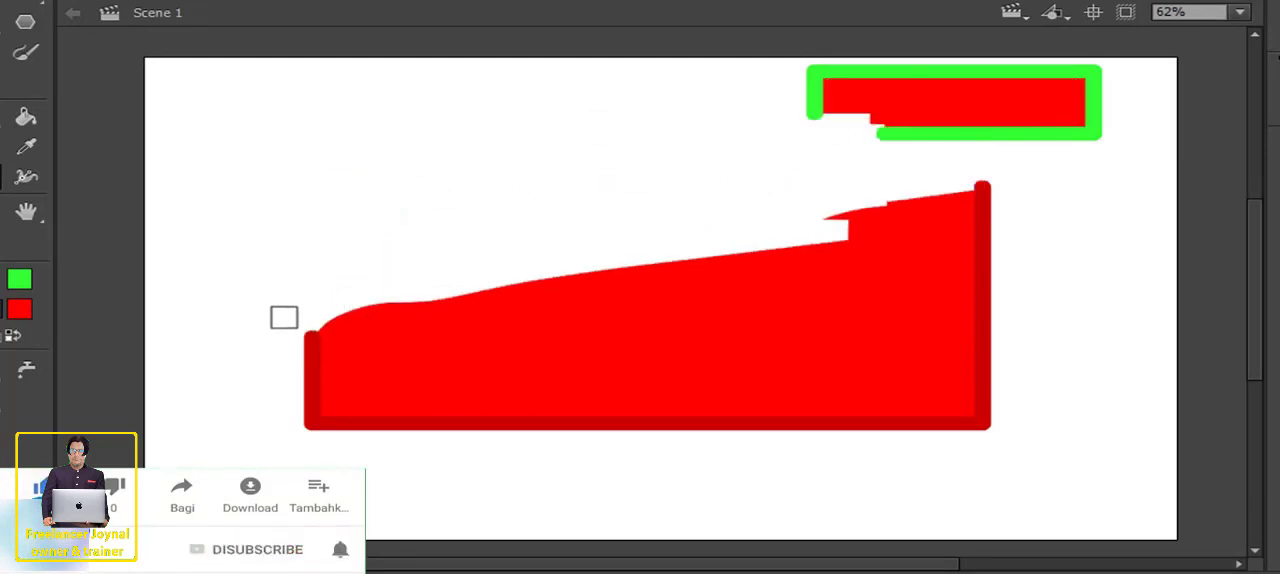
mouse_move(284, 317)
mouse_down()
mouse_move(393, 335)
mouse_move(695, 285)
mouse_move(578, 262)
mouse_move(747, 285)
mouse_move(622, 350)
mouse_move(880, 223)
mouse_move(888, 174)
mouse_move(921, 161)
mouse_move(896, 261)
mouse_move(1007, 163)
mouse_move(980, 238)
mouse_move(1002, 247)
mouse_move(991, 330)
mouse_up()
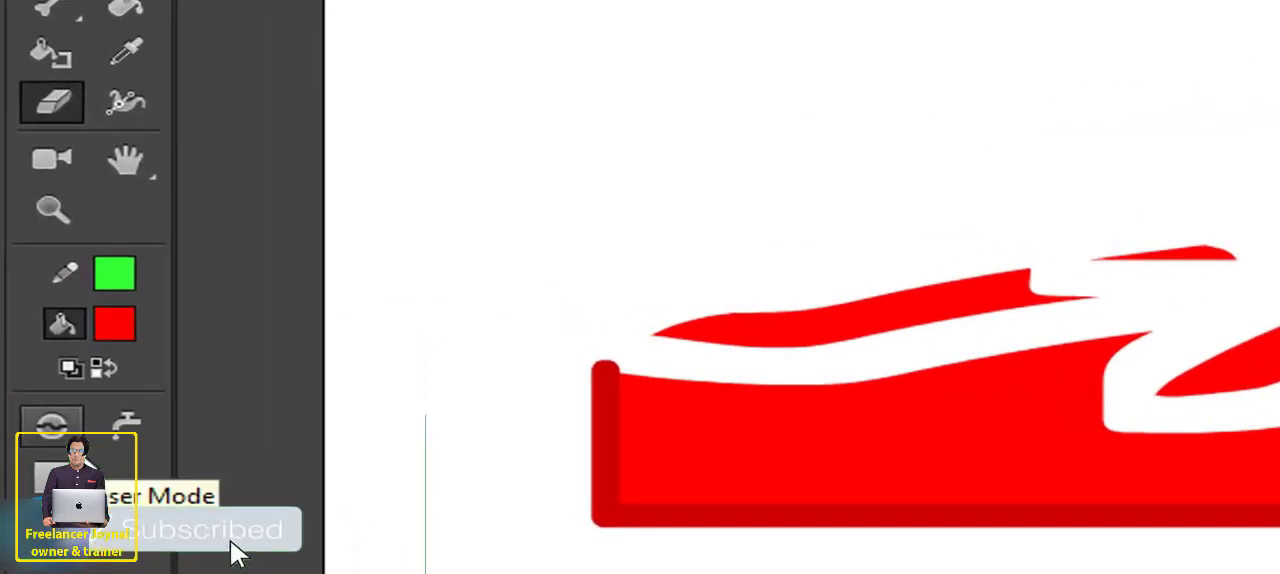
- Set the eraser mode to Erase Fills and erase parts of the red fill in the large and small rectangles
click(60, 432)
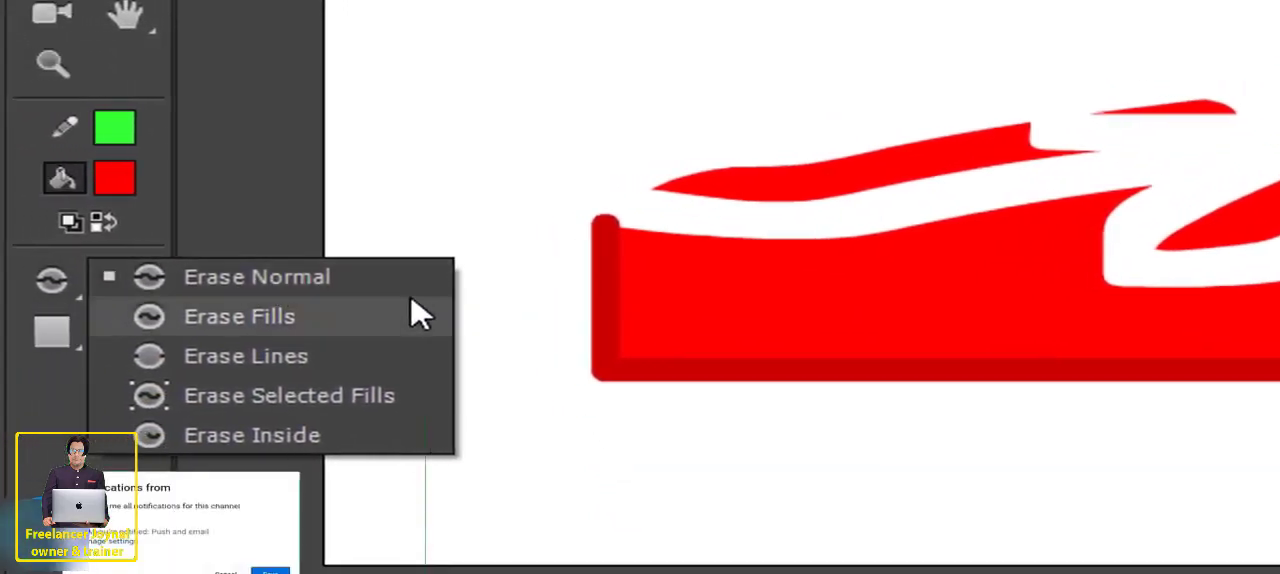
click(265, 322)
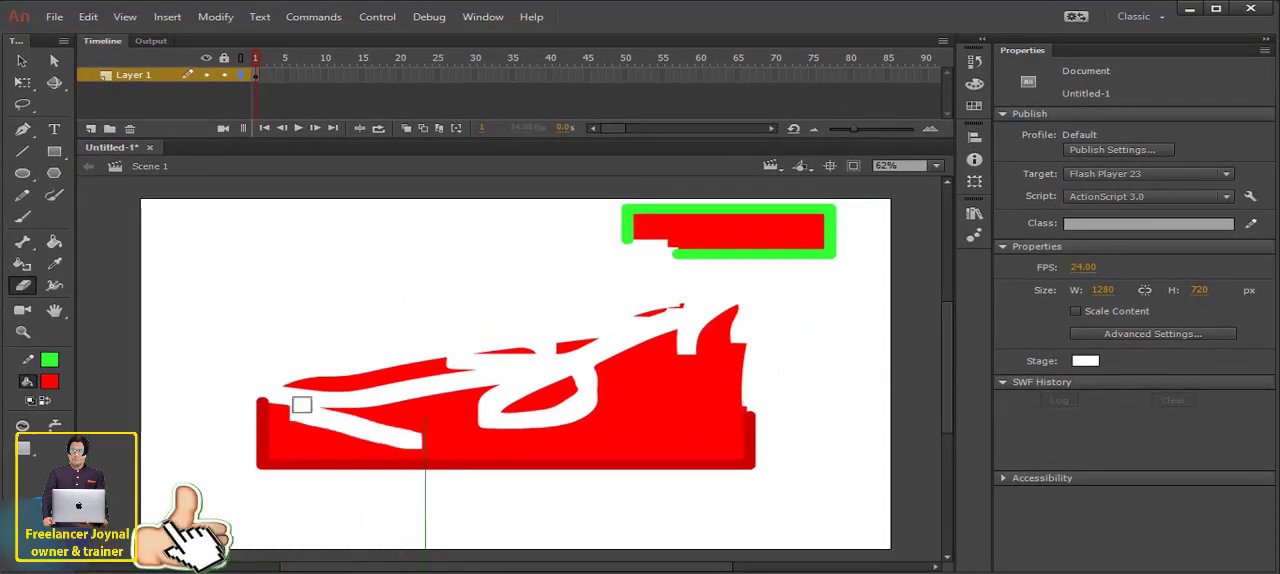
mouse_move(297, 409)
mouse_down()
mouse_move(235, 442)
mouse_move(246, 473)
mouse_move(291, 432)
mouse_move(342, 418)
mouse_move(282, 459)
mouse_move(421, 435)
mouse_move(362, 433)
mouse_move(350, 396)
mouse_move(462, 478)
mouse_move(489, 433)
mouse_move(629, 362)
mouse_move(588, 439)
mouse_move(204, 478)
mouse_move(395, 451)
mouse_move(217, 468)
mouse_up()
mouse_move(619, 227)
mouse_down()
mouse_move(620, 200)
mouse_move(851, 211)
mouse_move(640, 214)
mouse_up()
key(ctrl+z)
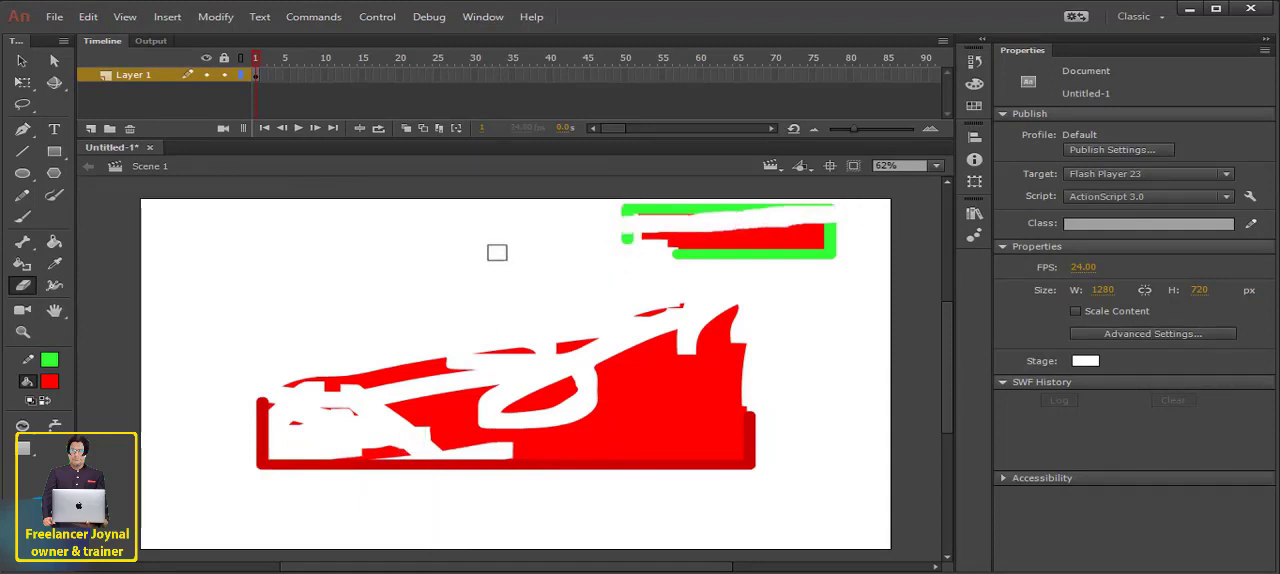
- Set the eraser mode to Erase Lines and erase parts of the large rectangle's left and lower outline and the small rectangle's lower outline
click(22, 426)
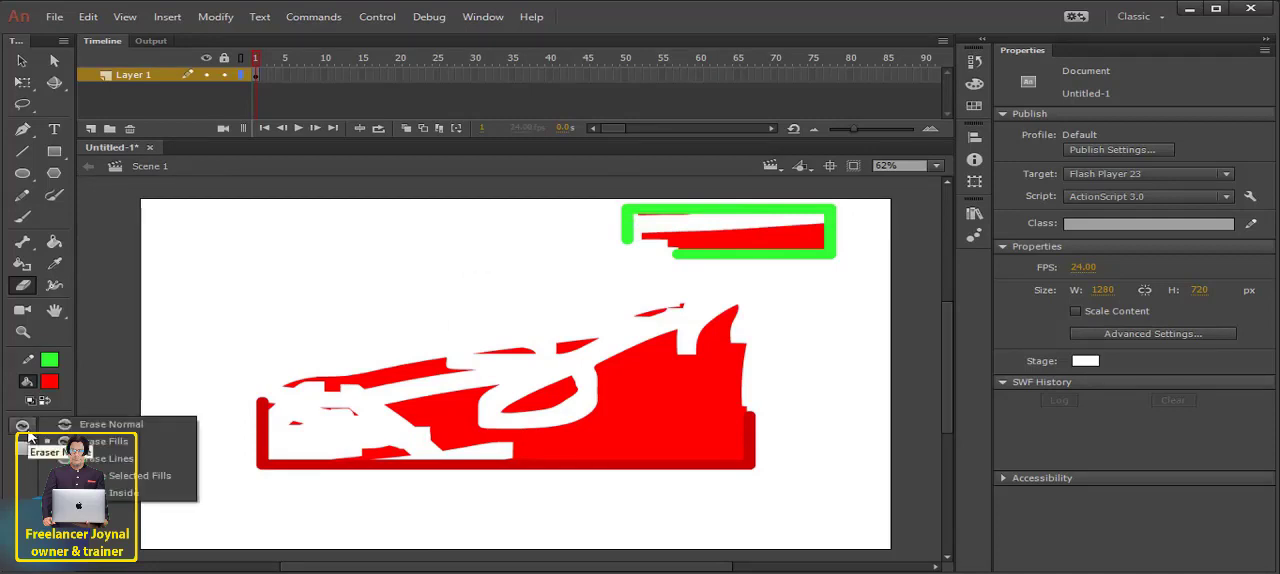
click(86, 461)
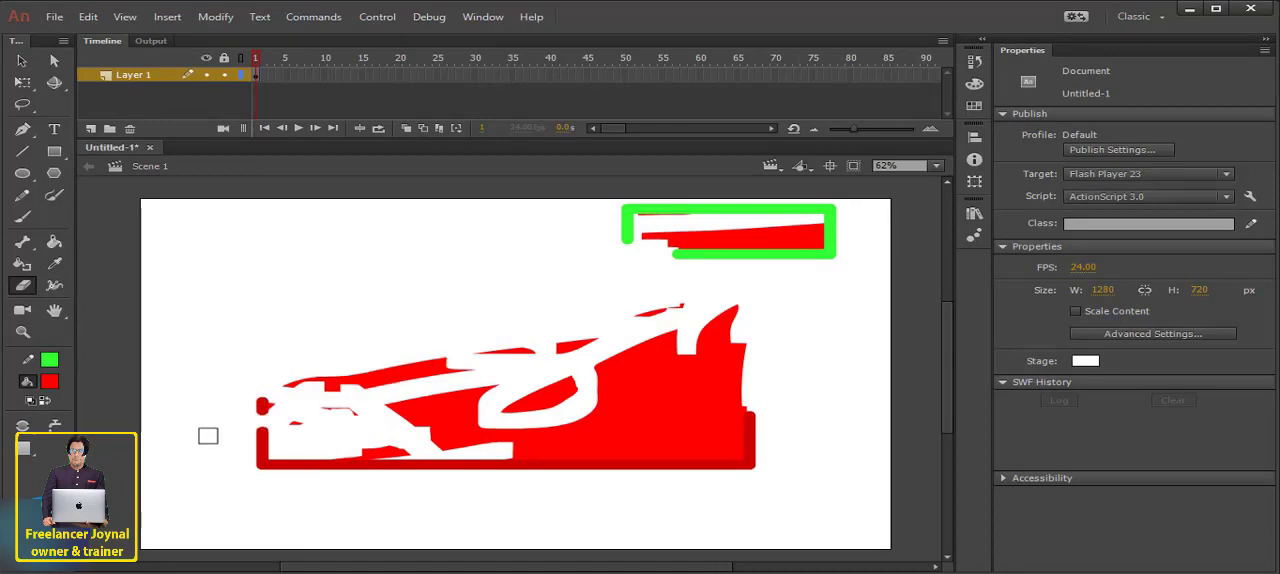
mouse_move(271, 377)
mouse_down()
mouse_move(266, 467)
mouse_move(259, 396)
mouse_move(295, 481)
mouse_move(549, 409)
mouse_up()
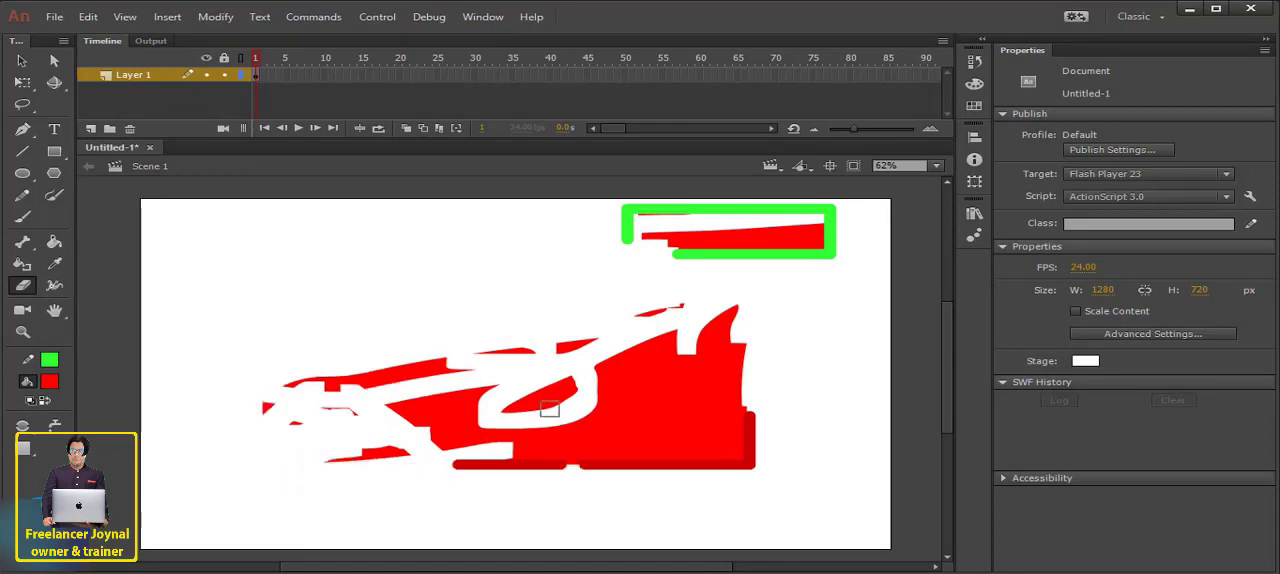
drag(643, 501, 710, 390)
mouse_move(803, 274)
mouse_down()
mouse_move(791, 230)
mouse_move(765, 231)
mouse_move(845, 248)
mouse_move(700, 272)
mouse_move(719, 285)
mouse_move(700, 251)
mouse_move(757, 242)
mouse_up()
- Set the eraser mode to Erase Selected Fills, select the large rectangle's main red fill, and erase several strokes across it
click(22, 425)
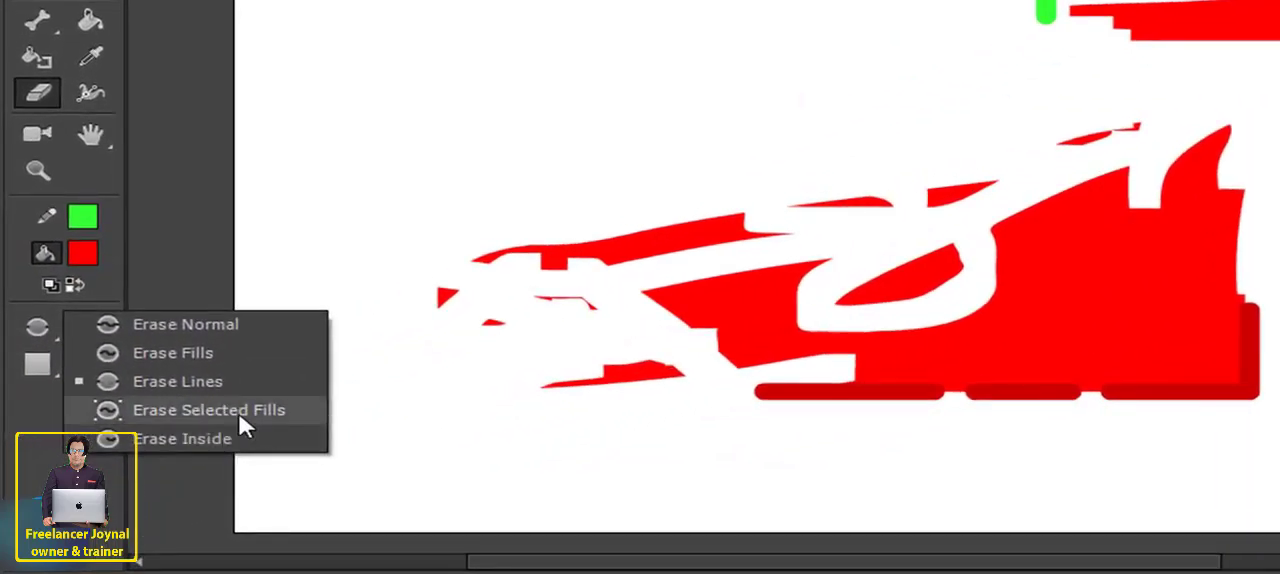
click(238, 412)
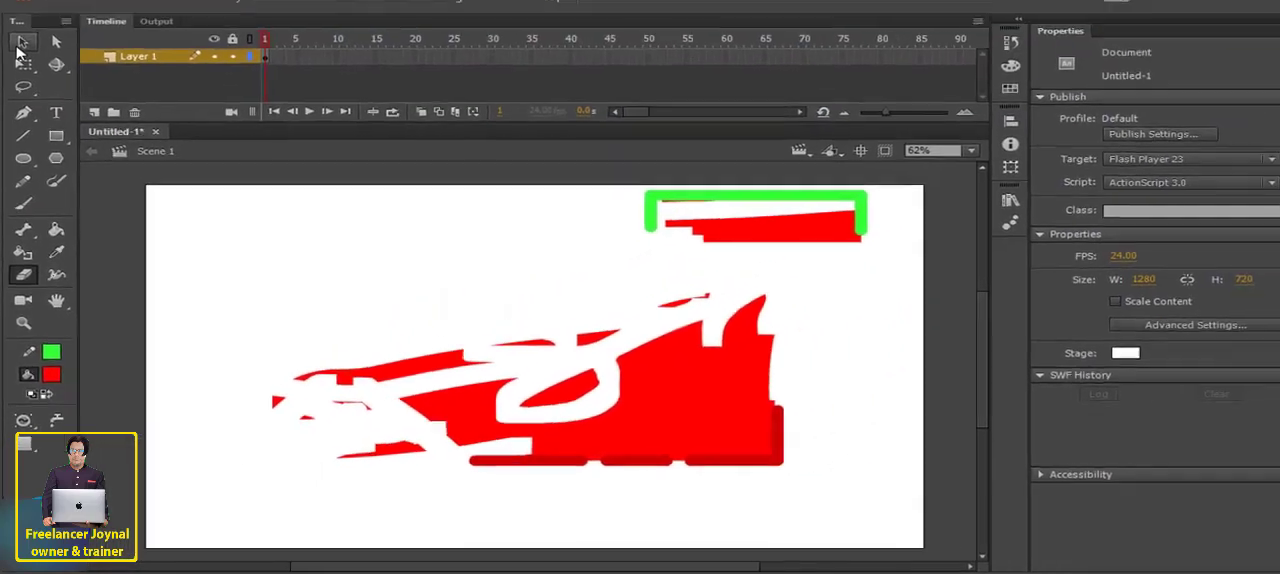
click(21, 42)
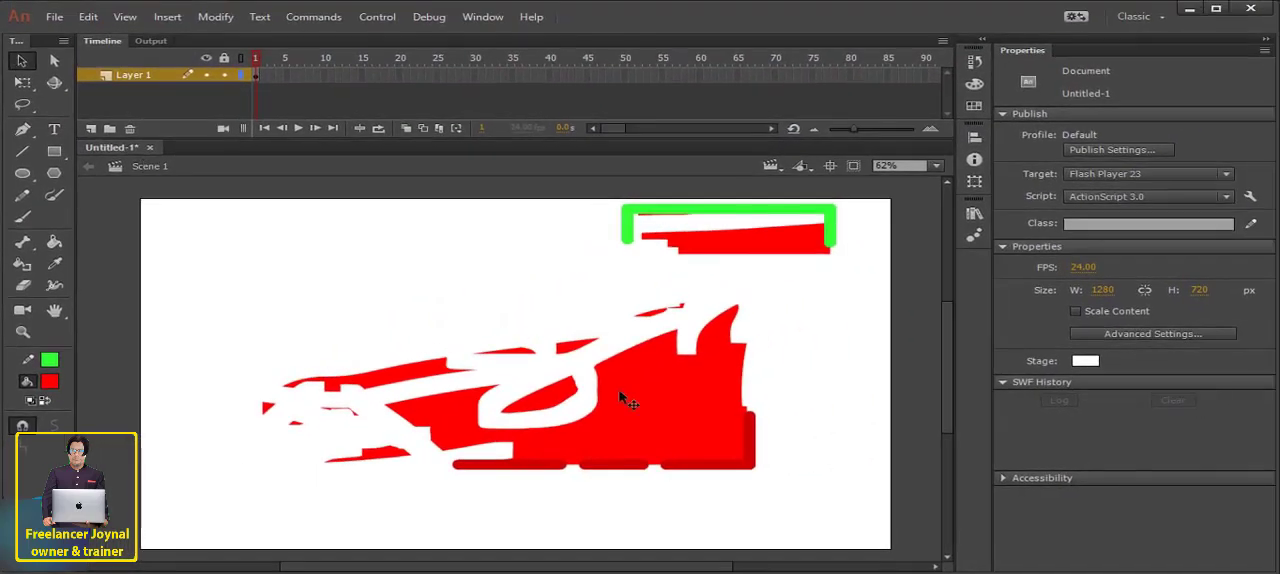
click(648, 393)
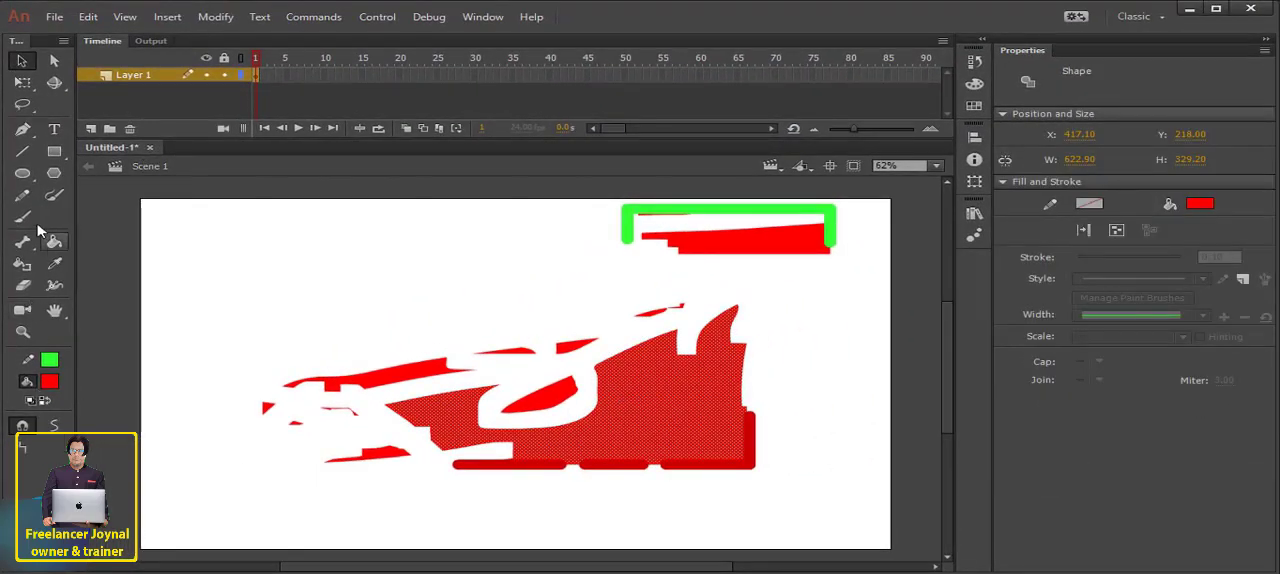
click(22, 285)
mouse_move(491, 380)
mouse_down()
mouse_move(702, 426)
mouse_move(713, 386)
mouse_move(560, 460)
mouse_up()
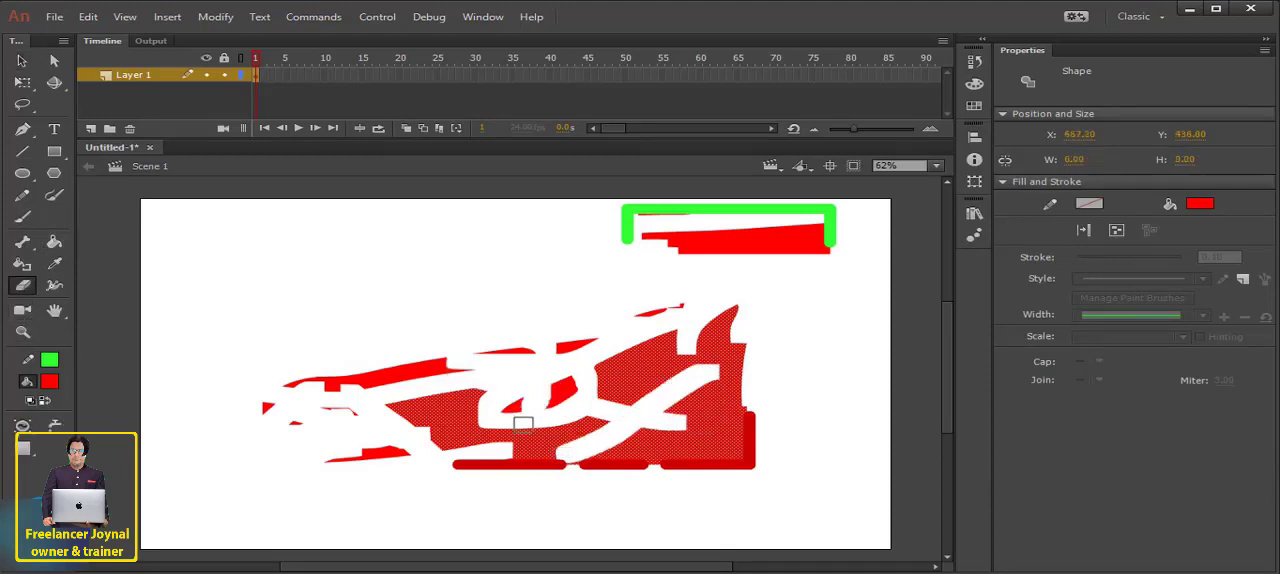
mouse_move(429, 391)
mouse_down()
mouse_move(598, 446)
mouse_move(503, 452)
mouse_move(757, 428)
mouse_move(625, 466)
mouse_move(749, 425)
mouse_up()
- Set the eraser mode to Erase Normal with the largest round shape, and erase strokes across the large rectangle's remaining red areas
click(23, 427)
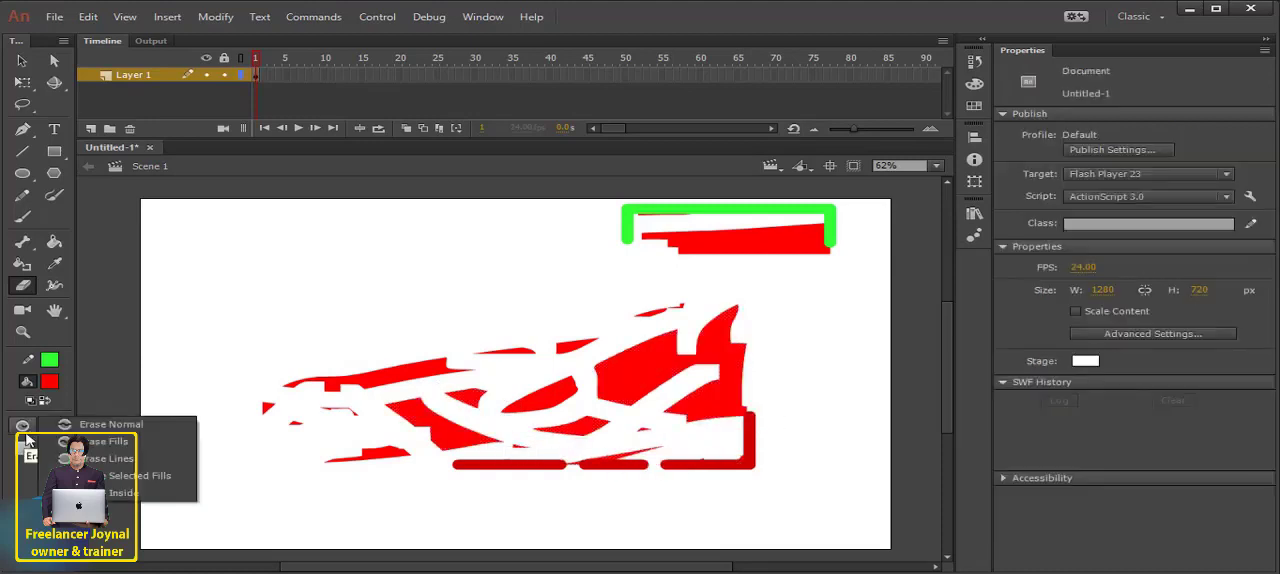
click(153, 427)
click(26, 447)
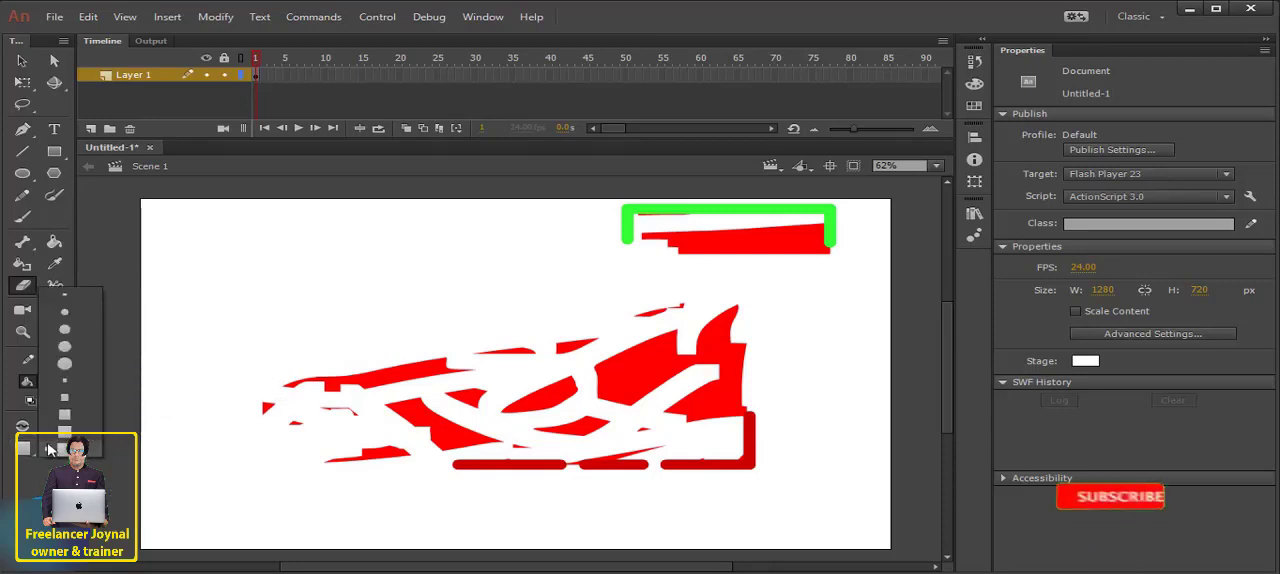
click(70, 326)
click(20, 448)
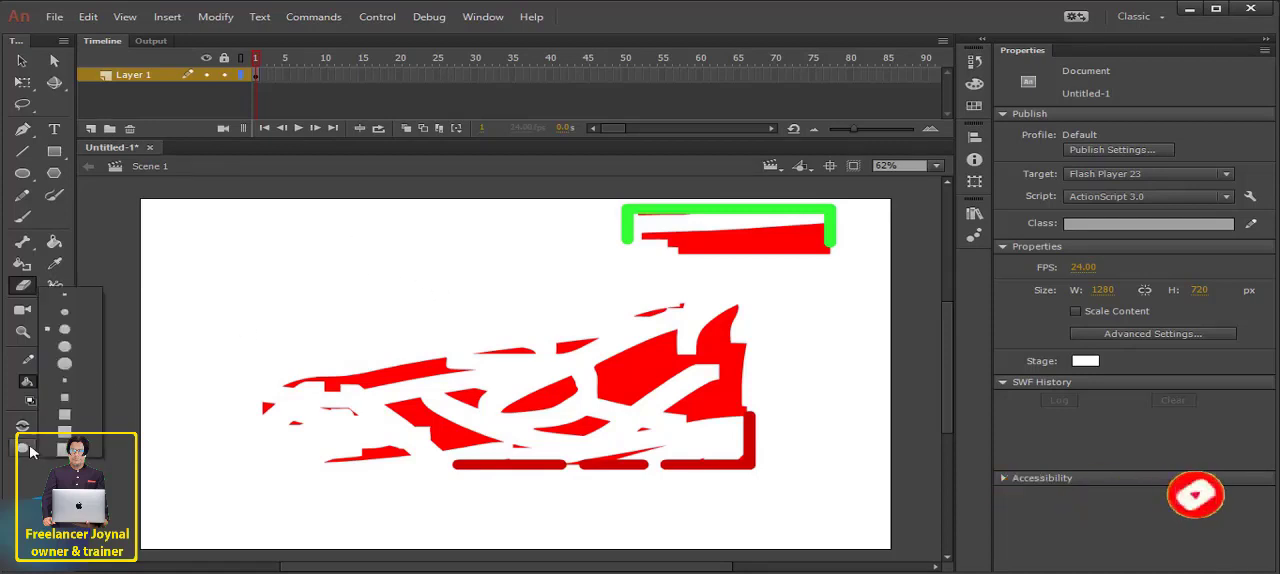
click(67, 366)
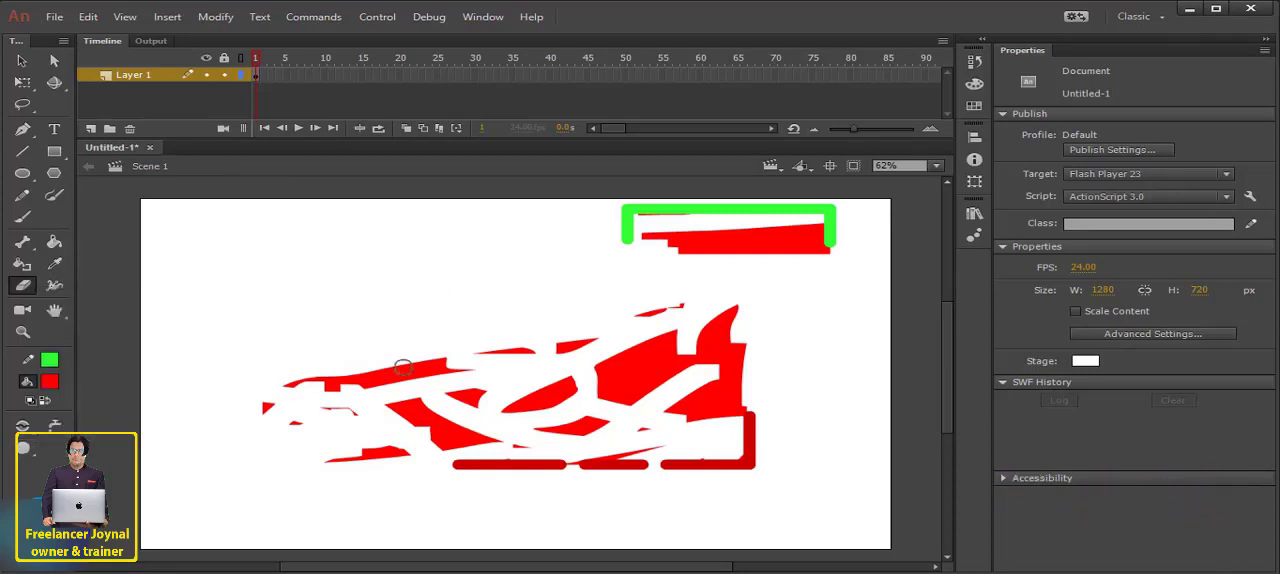
mouse_move(361, 366)
mouse_down()
mouse_move(390, 395)
mouse_move(144, 426)
mouse_up()
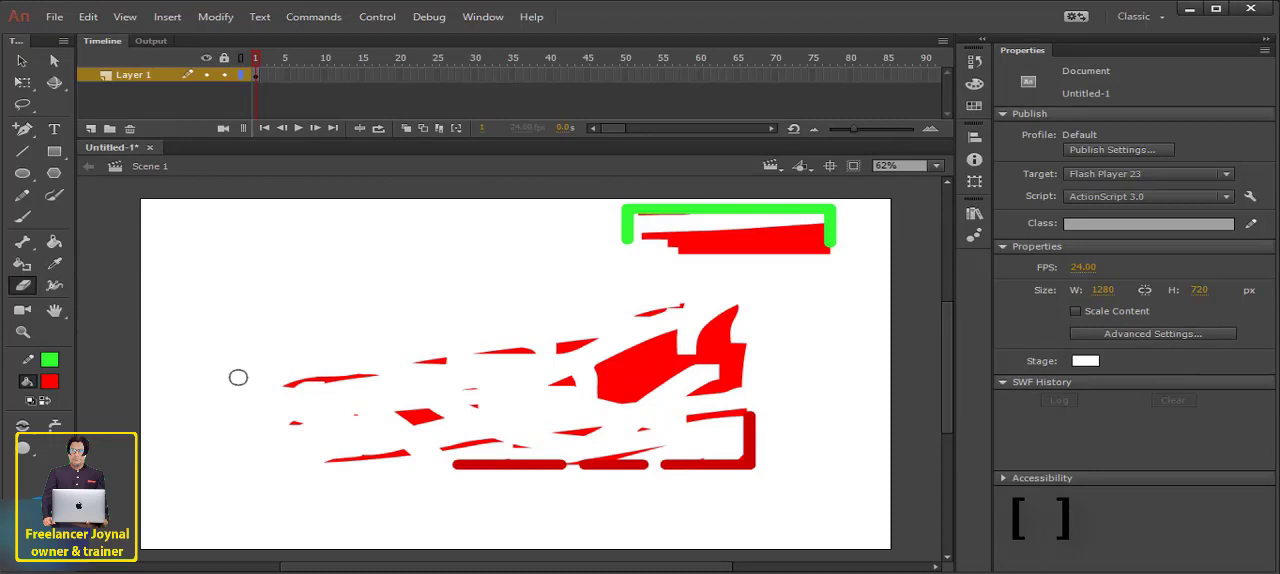
- Reduce the eraser size and erase more strokes across the remaining red fragments of the large rectangle
key([)
key([)
key([)
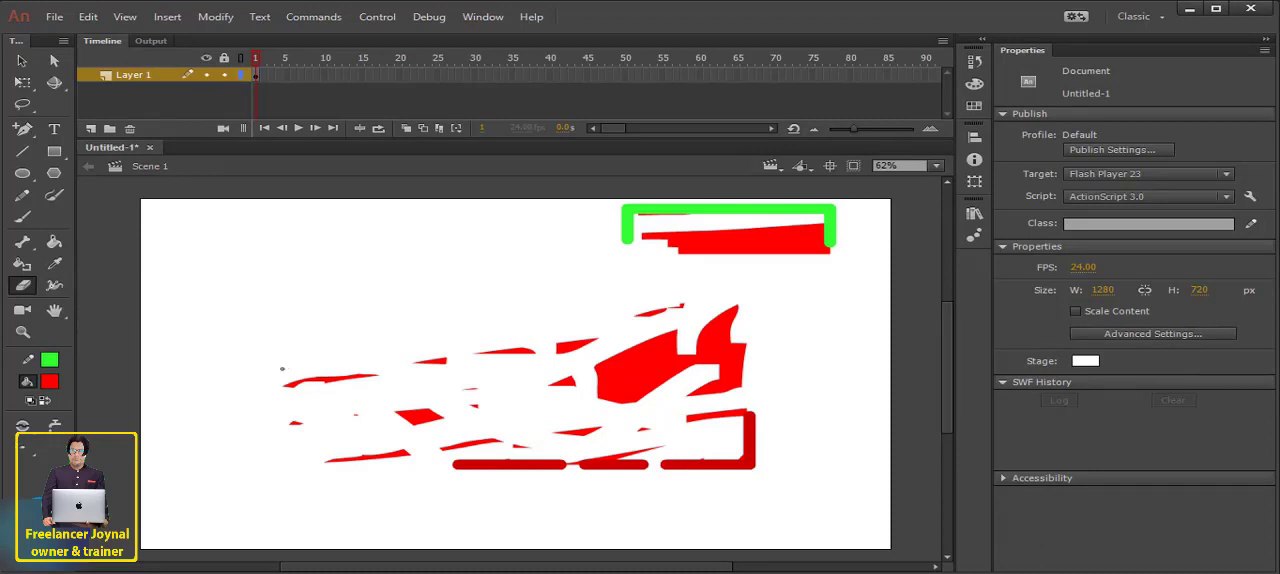
drag(282, 369, 232, 339)
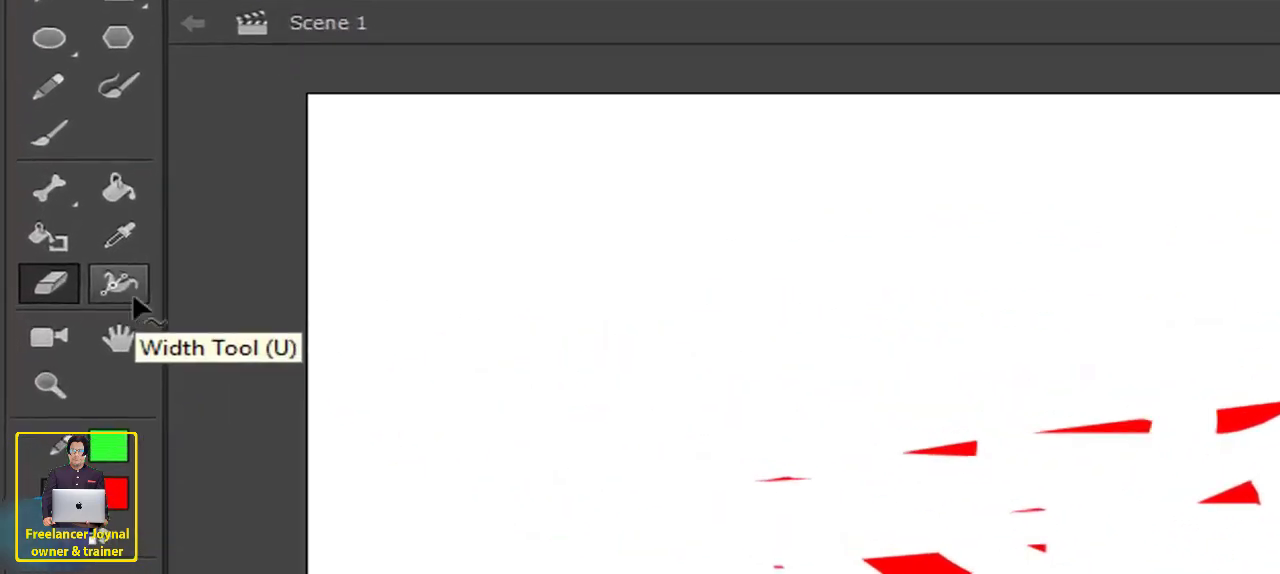
- Thicken the small rectangle's green outline at its lower left end and along its upper edge with the Width tool
click(134, 298)
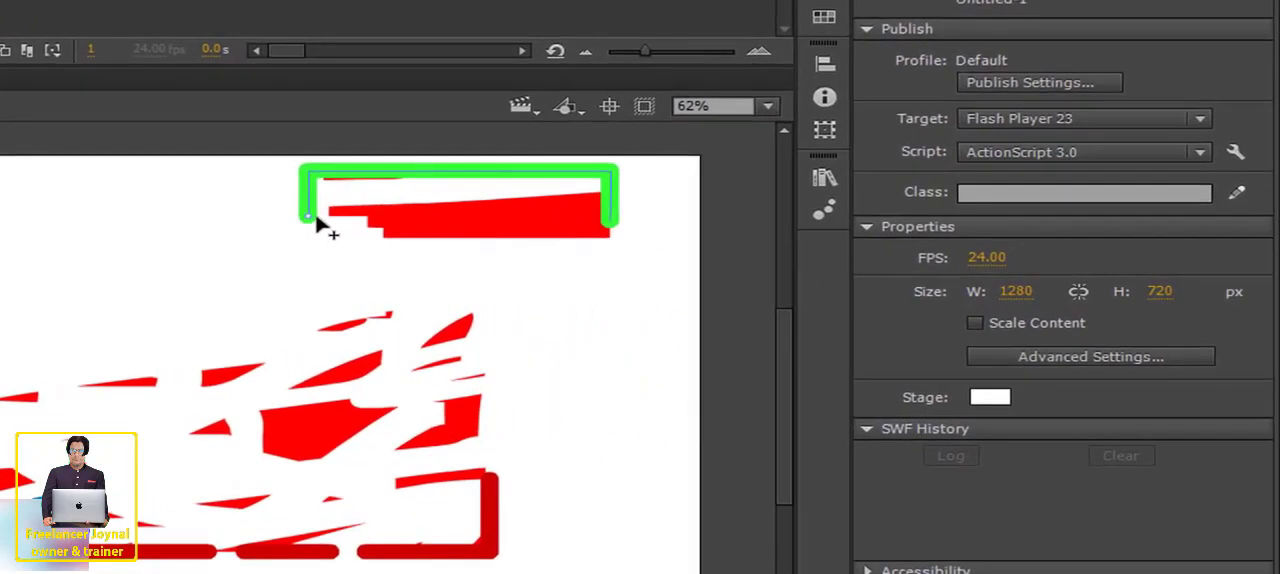
drag(306, 226, 259, 212)
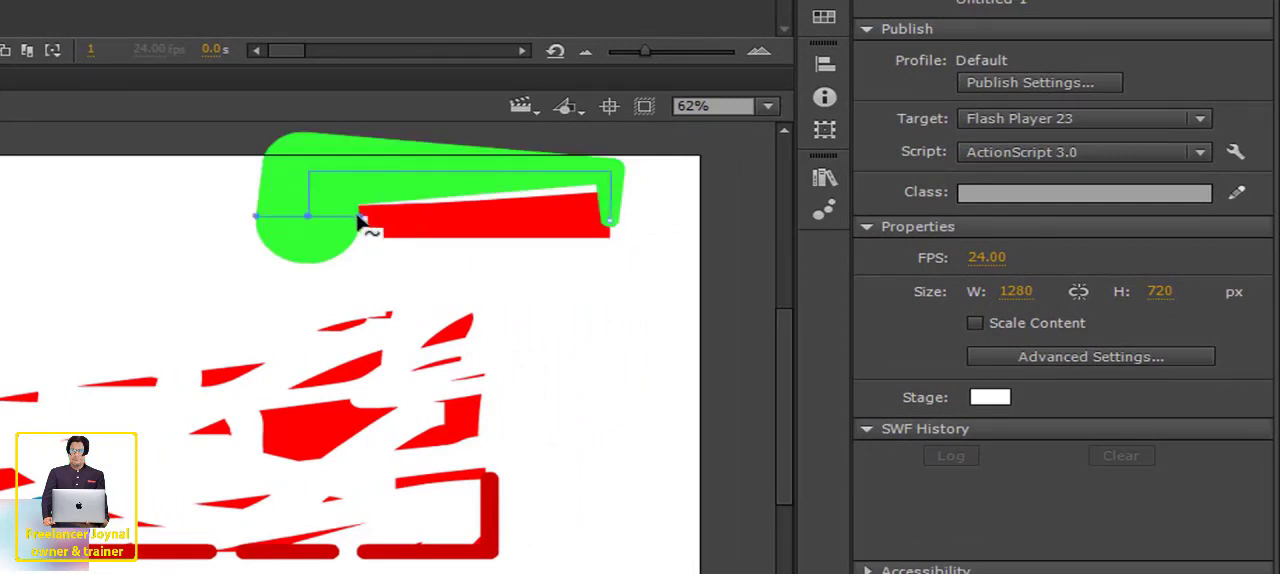
key(ctrl+z)
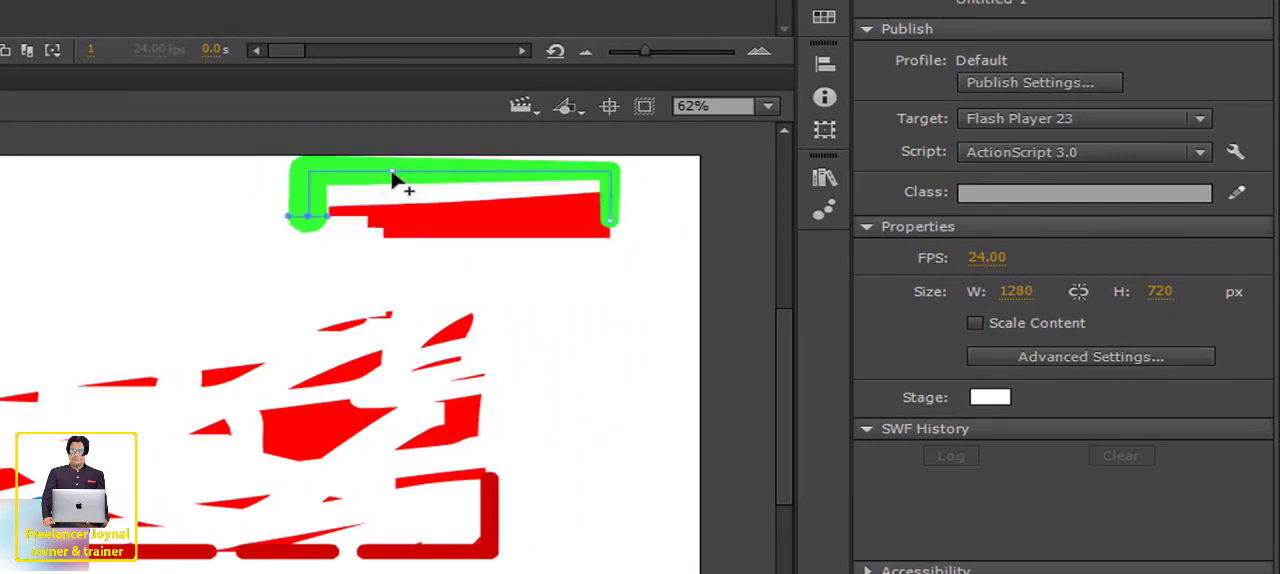
drag(393, 178, 391, 208)
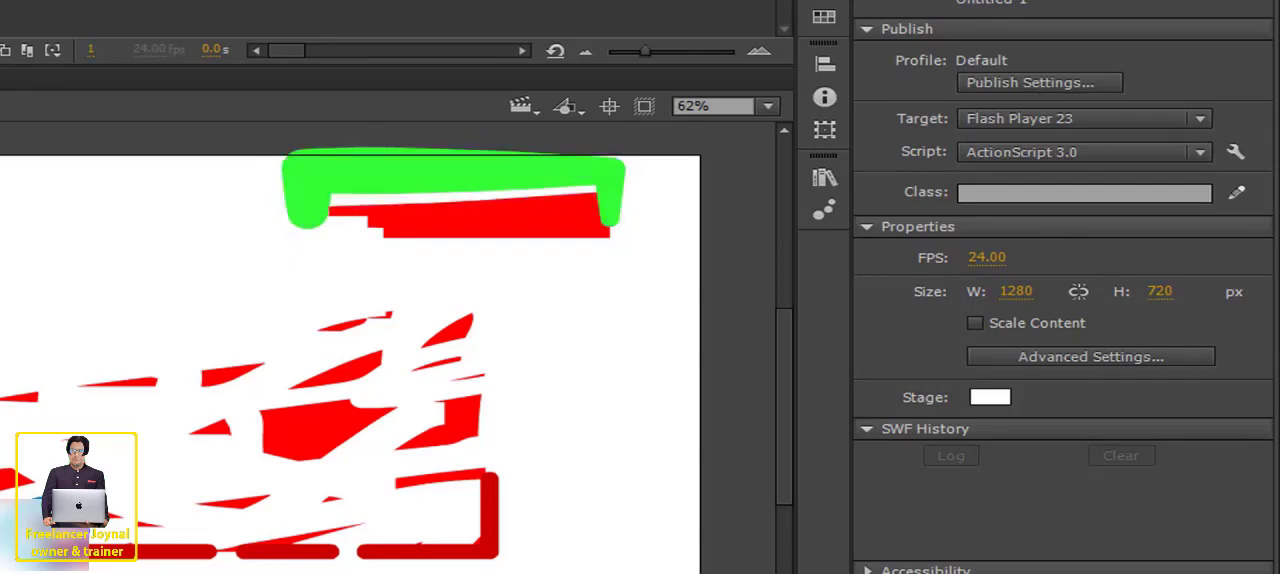
- Select all the artwork on the stage and delete it
click(21, 61)
drag(22, 186, 905, 558)
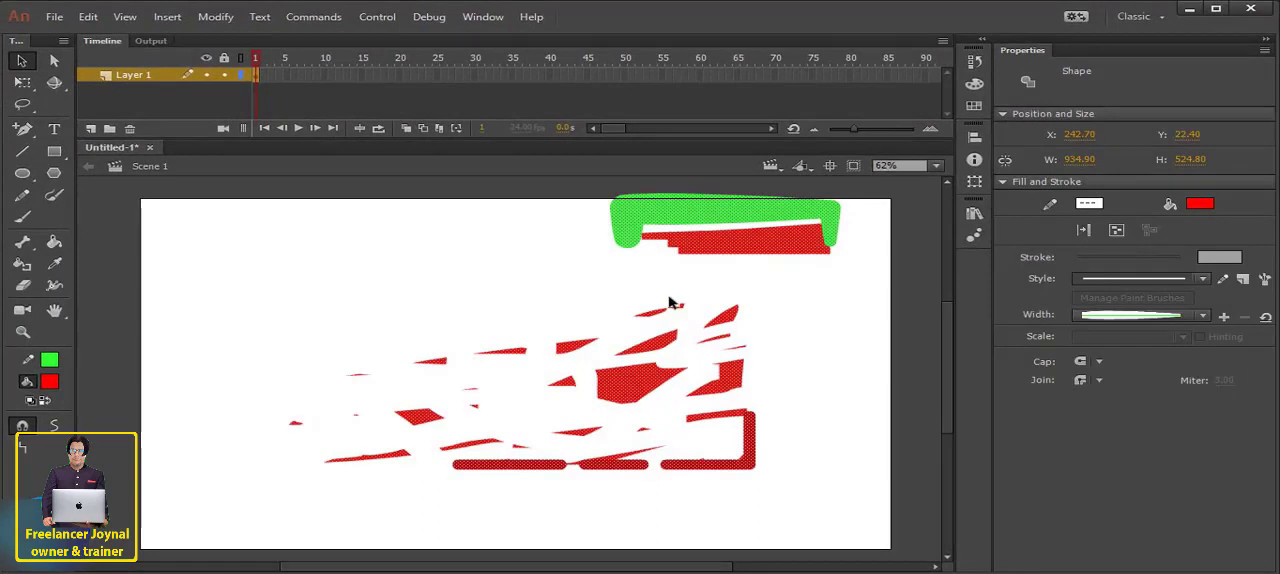
key(Delete)
- Draw a nearly horizontal green line across the middle of the stage and widen its left end with the Width tool
key(n)
mouse_move(310, 391)
mouse_down()
mouse_move(511, 406)
mouse_move(609, 383)
mouse_up()
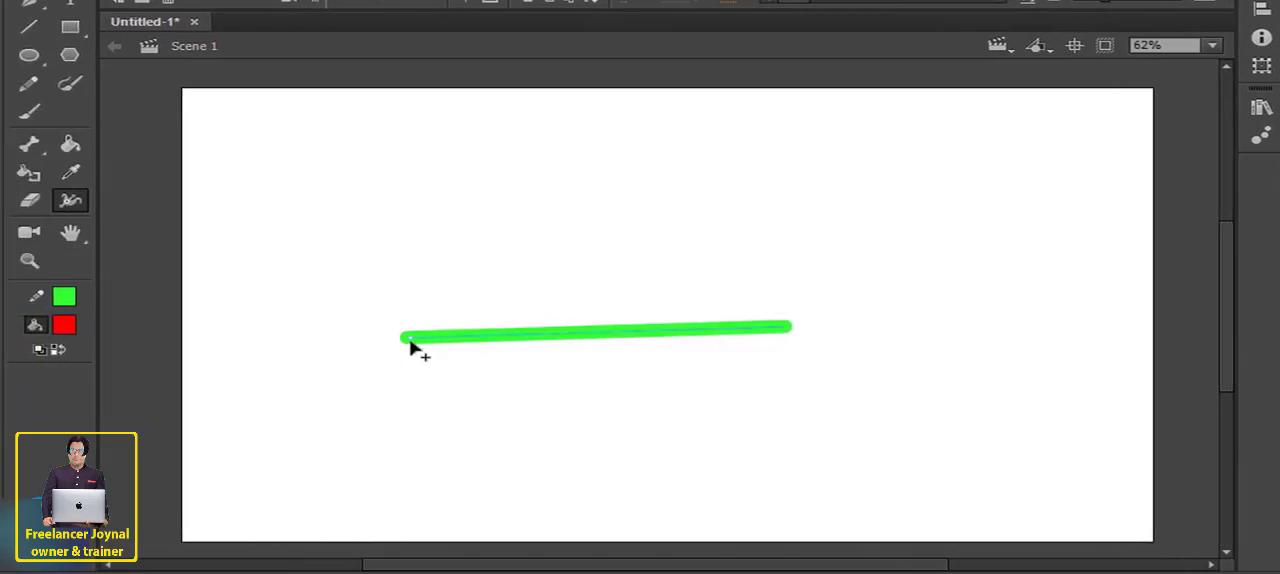
drag(410, 343, 416, 388)
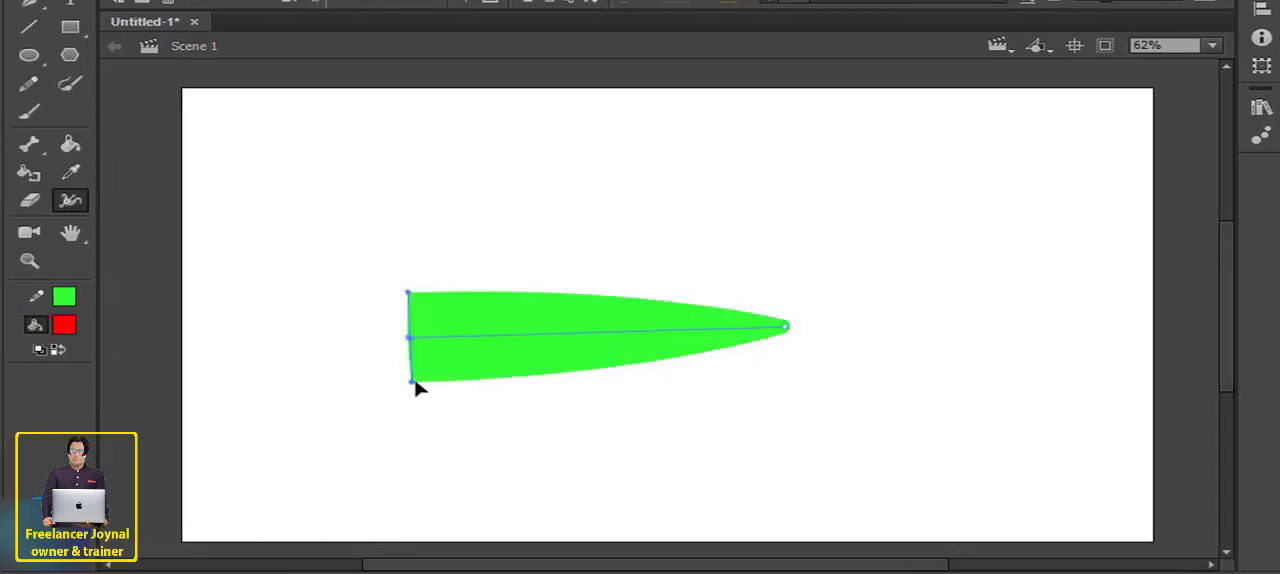
- Taper the green line's right end to a point and narrow its middle with the Width tool
click(785, 327)
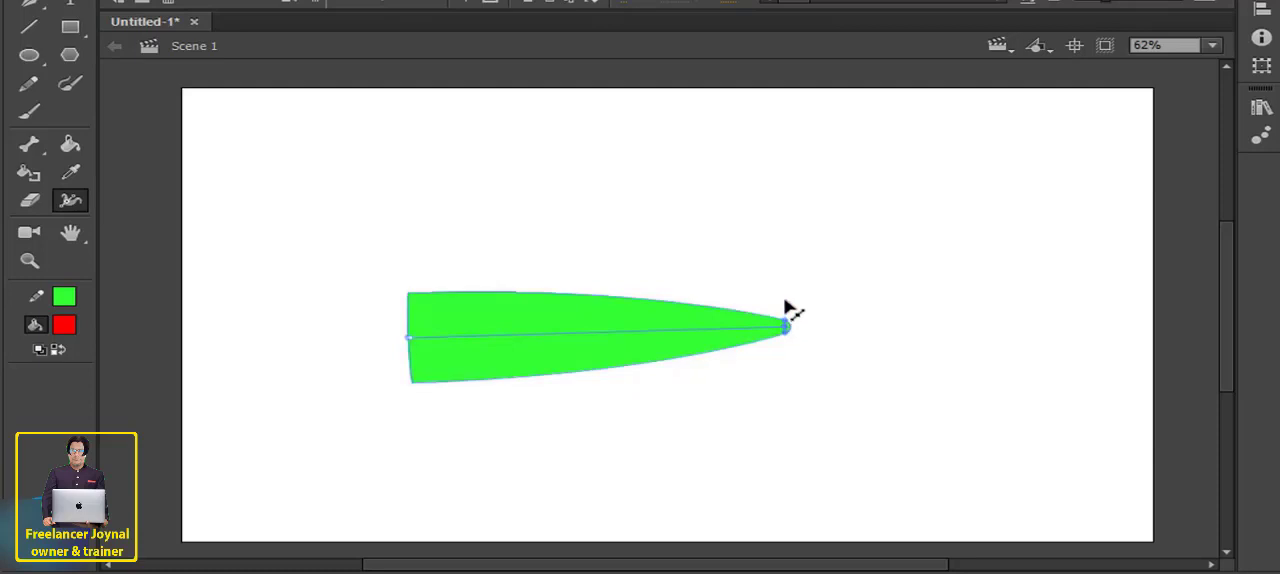
click(797, 386)
mouse_move(784, 332)
mouse_down()
mouse_move(787, 367)
mouse_move(782, 322)
mouse_up()
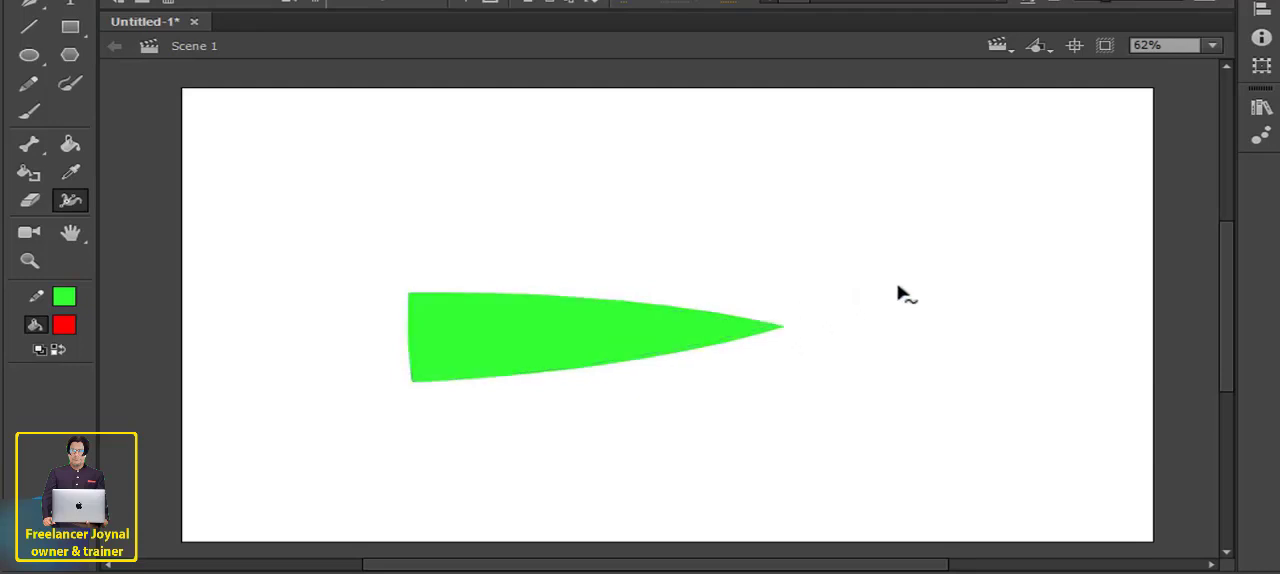
drag(553, 349, 554, 320)
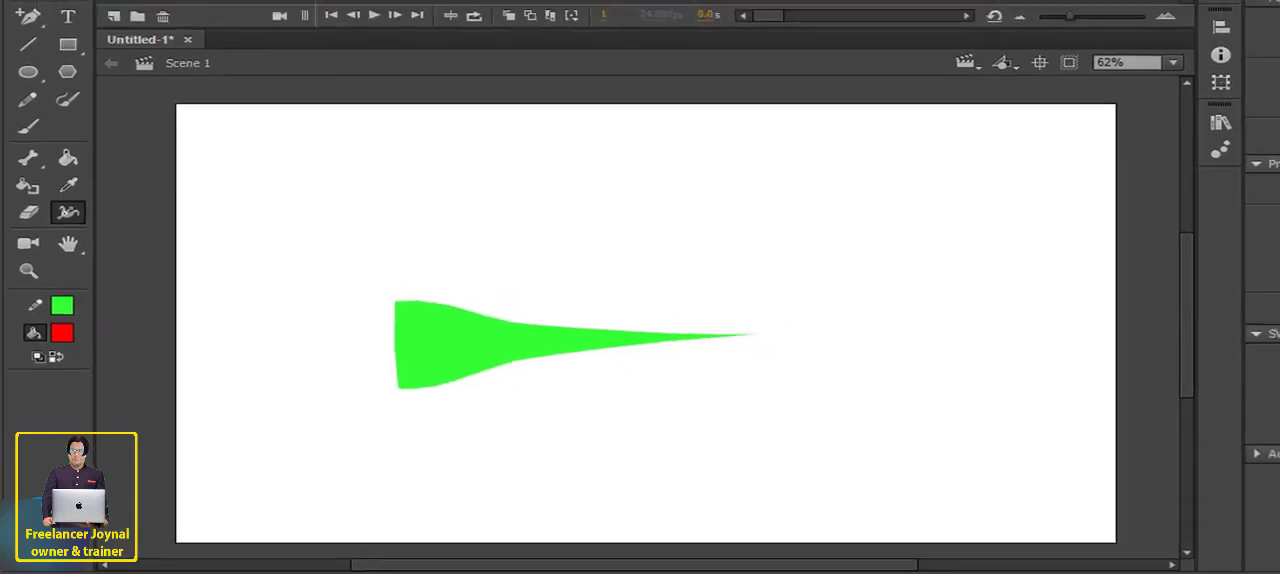
- Reposition the green line's pointed end and bend the line upward into an arch with the Selection tool
click(23, 46)
drag(630, 328, 643, 301)
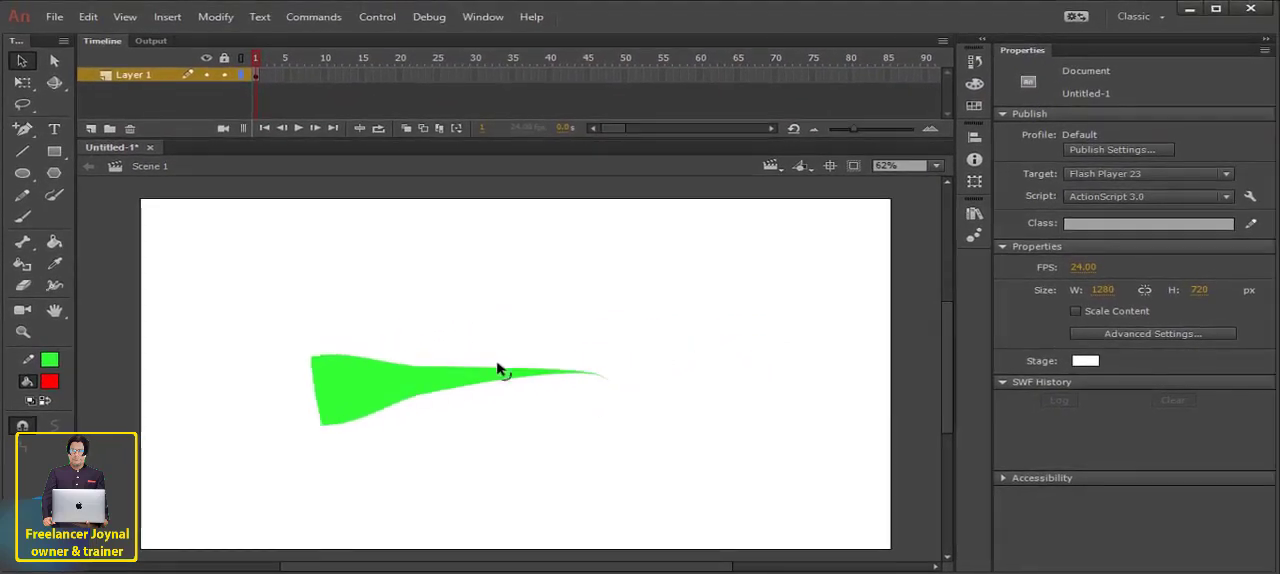
drag(497, 369, 499, 228)
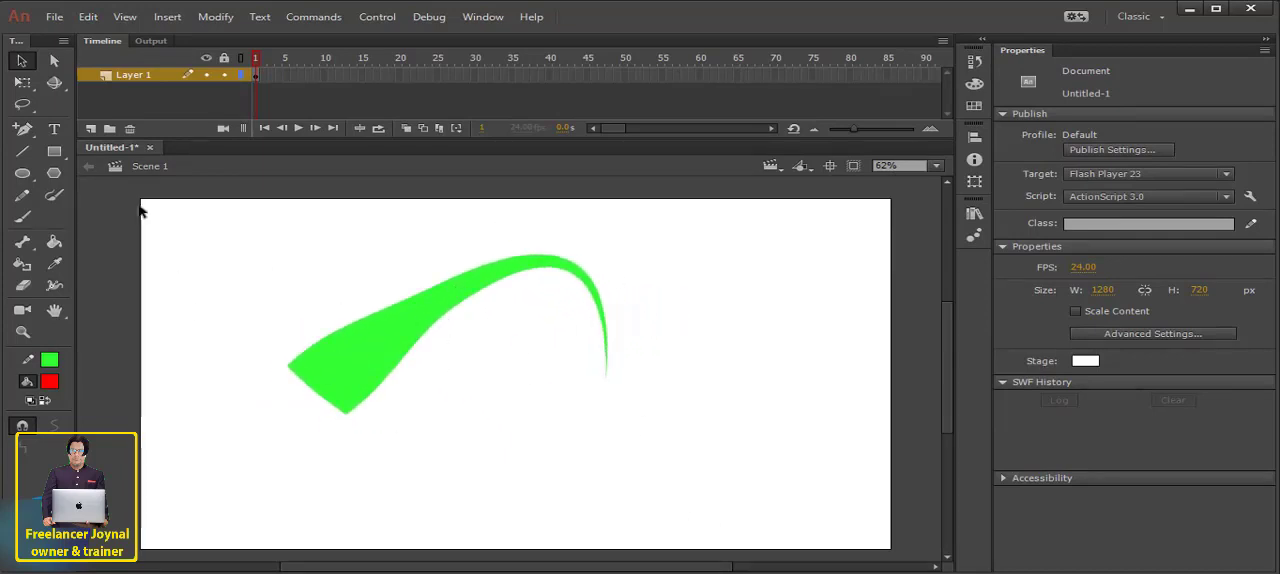
- Select the whole green arch, move it a short way to the right on the stage, and deselect it
drag(298, 235, 801, 426)
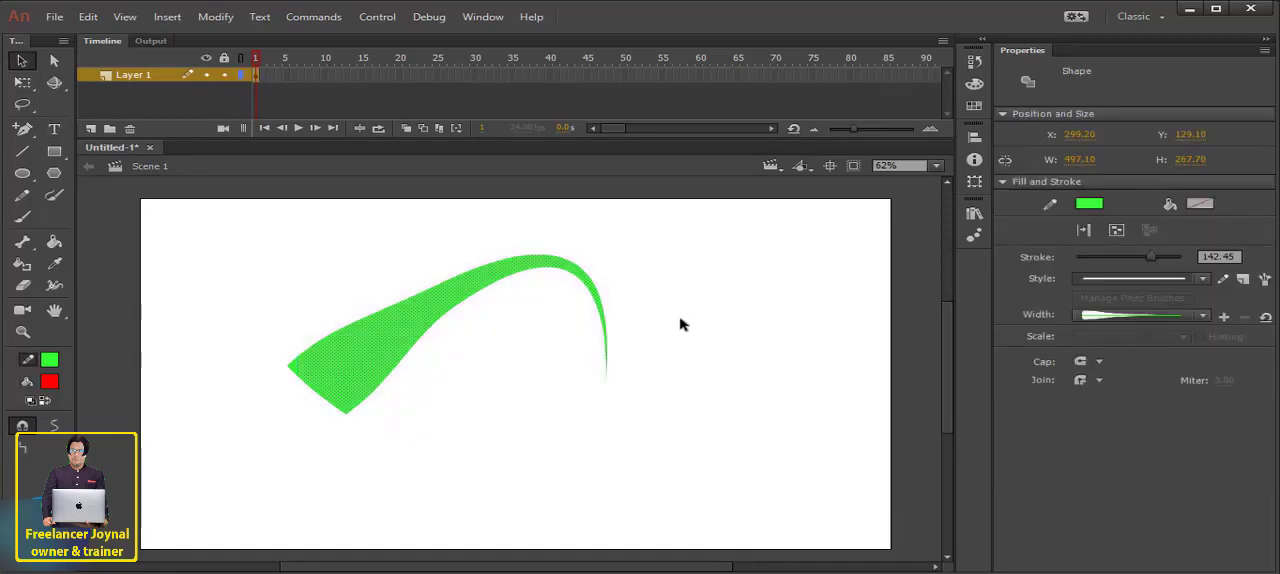
drag(491, 285, 560, 286)
click(510, 323)
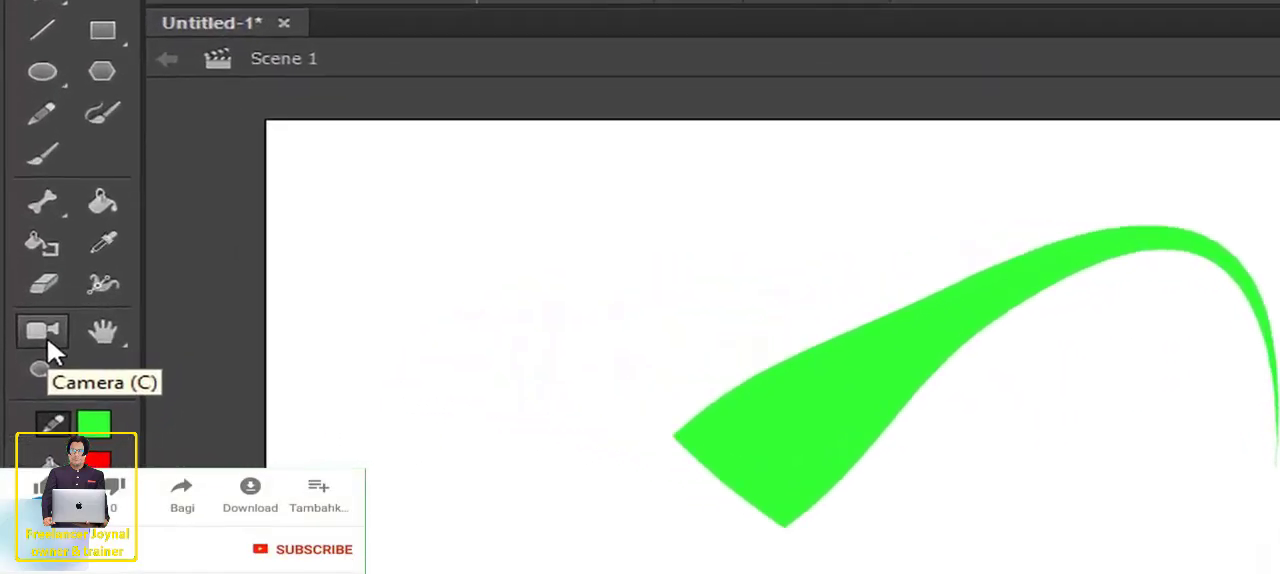
- Pan the view around the stage with the Hand tool
click(106, 338)
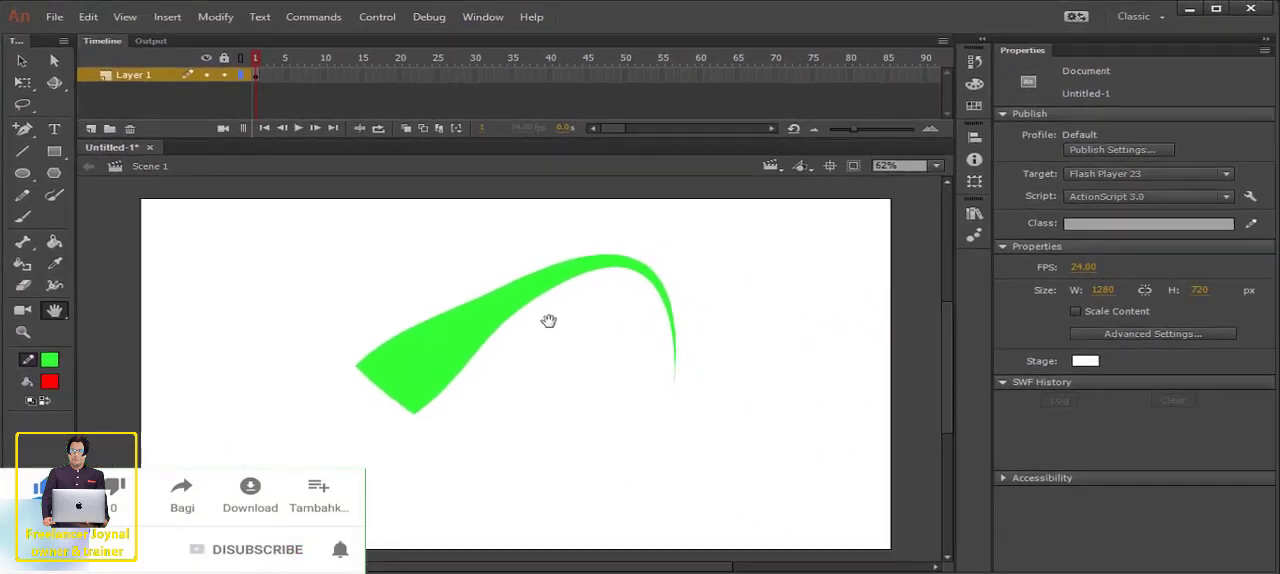
drag(807, 335, 770, 335)
drag(524, 320, 540, 314)
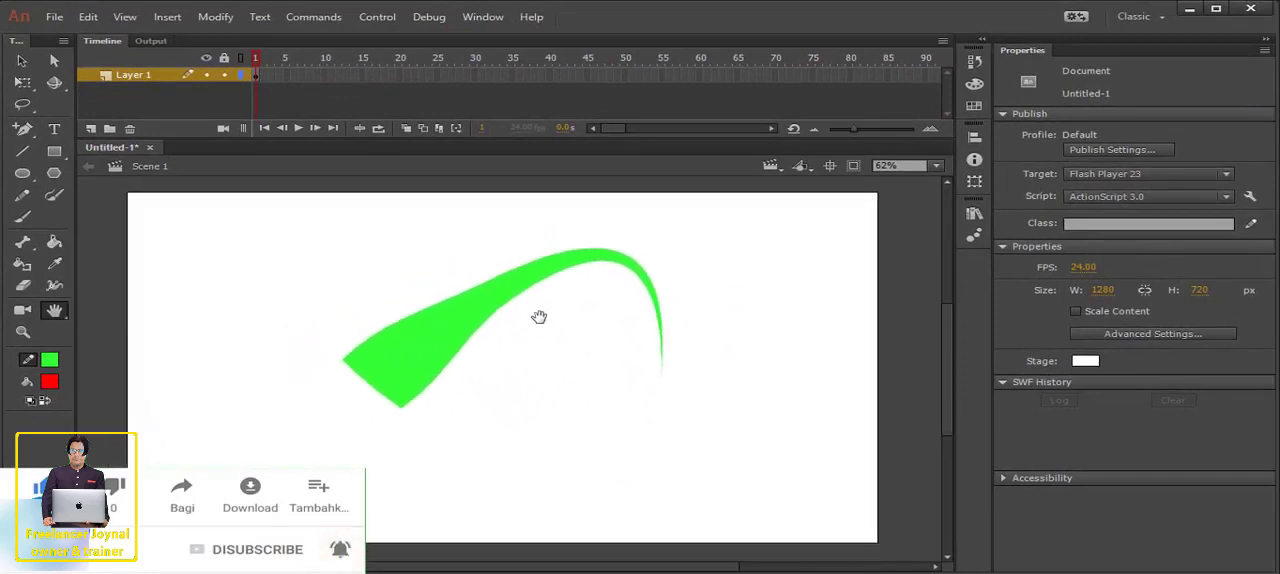
drag(429, 383, 421, 305)
- Rotate the view of the stage with the Rotation tool
click(54, 310)
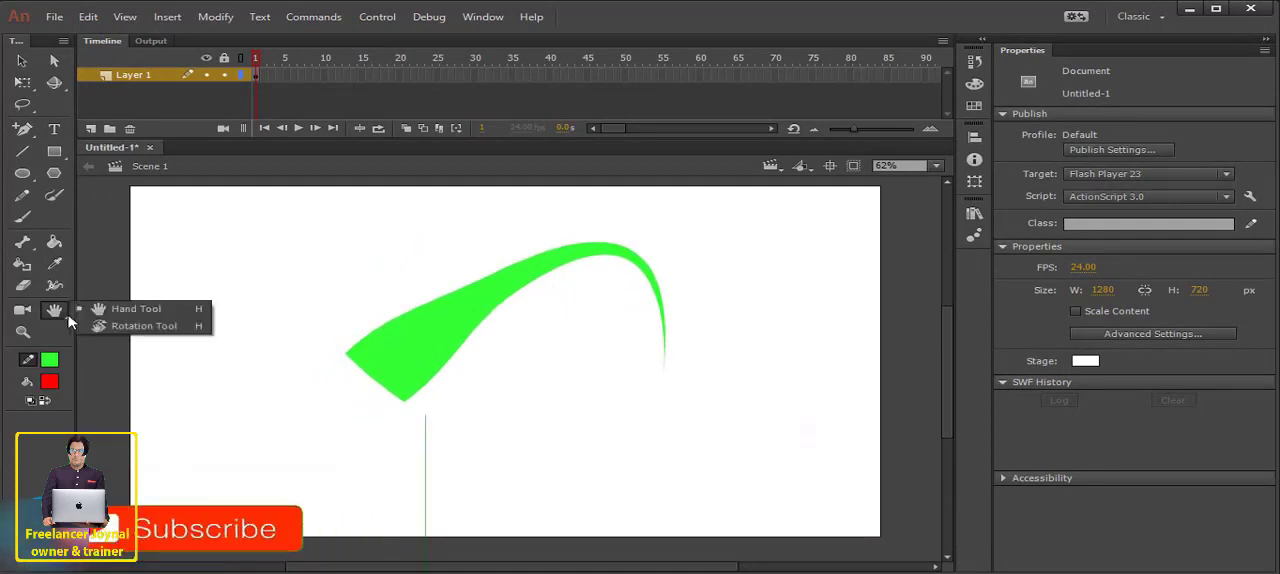
click(140, 327)
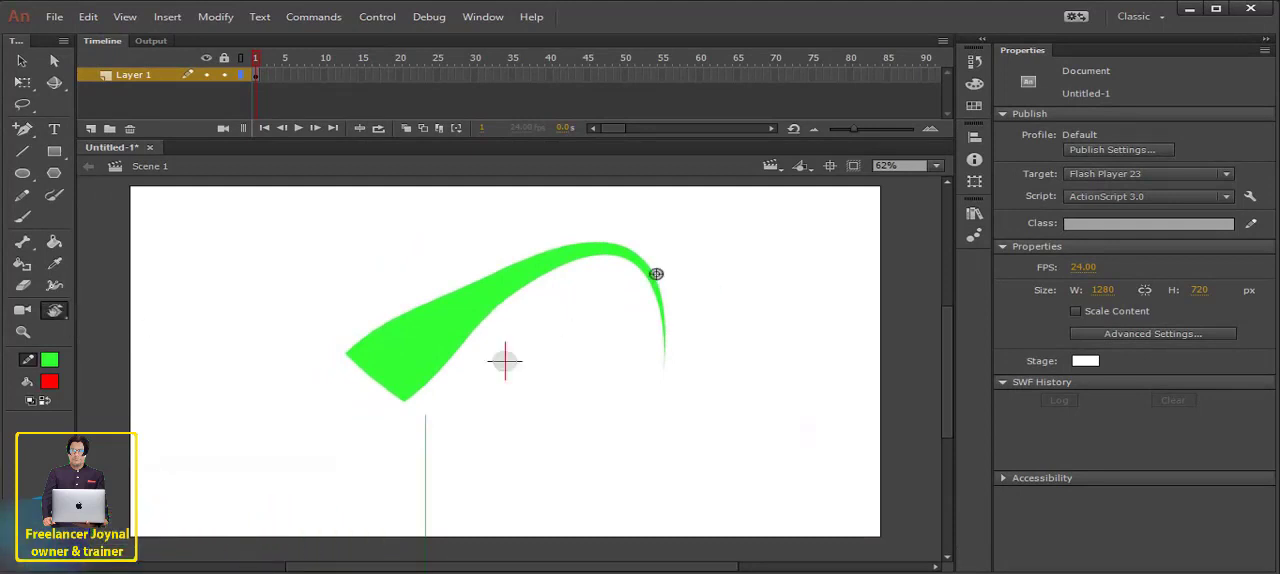
mouse_move(657, 274)
mouse_down()
mouse_move(669, 349)
mouse_move(523, 406)
mouse_move(450, 352)
mouse_move(437, 366)
mouse_move(531, 400)
mouse_up()
drag(531, 446, 469, 454)
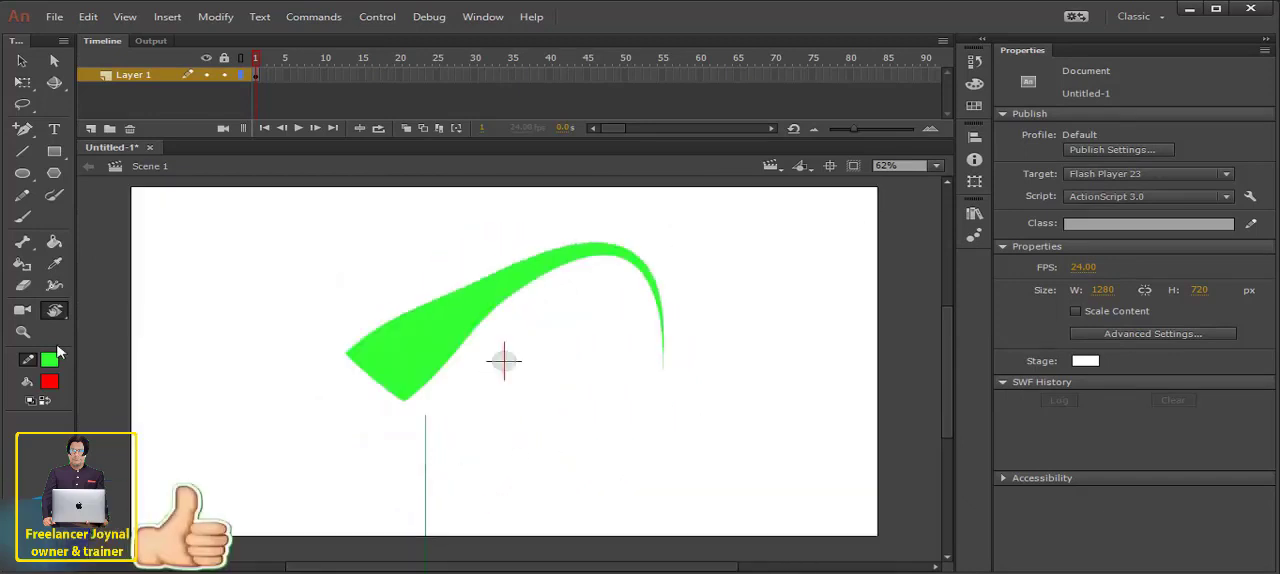
- Zoom in on the green arch to 125% and zoom back out to 62% with the Zoom tool
click(23, 332)
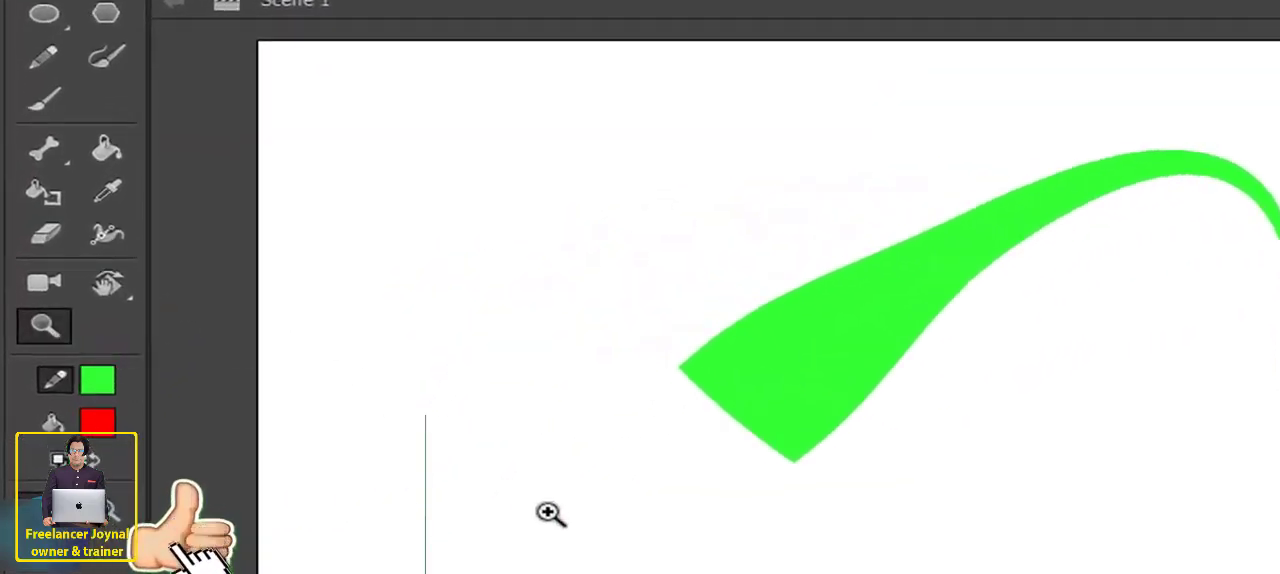
click(1160, 346)
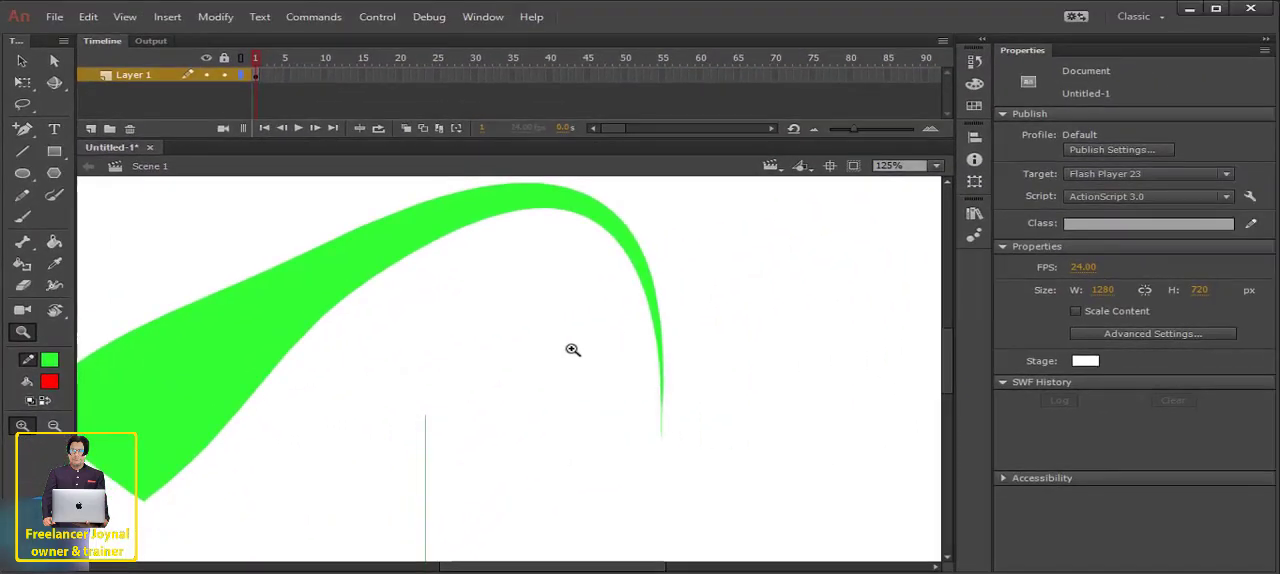
click(54, 425)
click(498, 350)
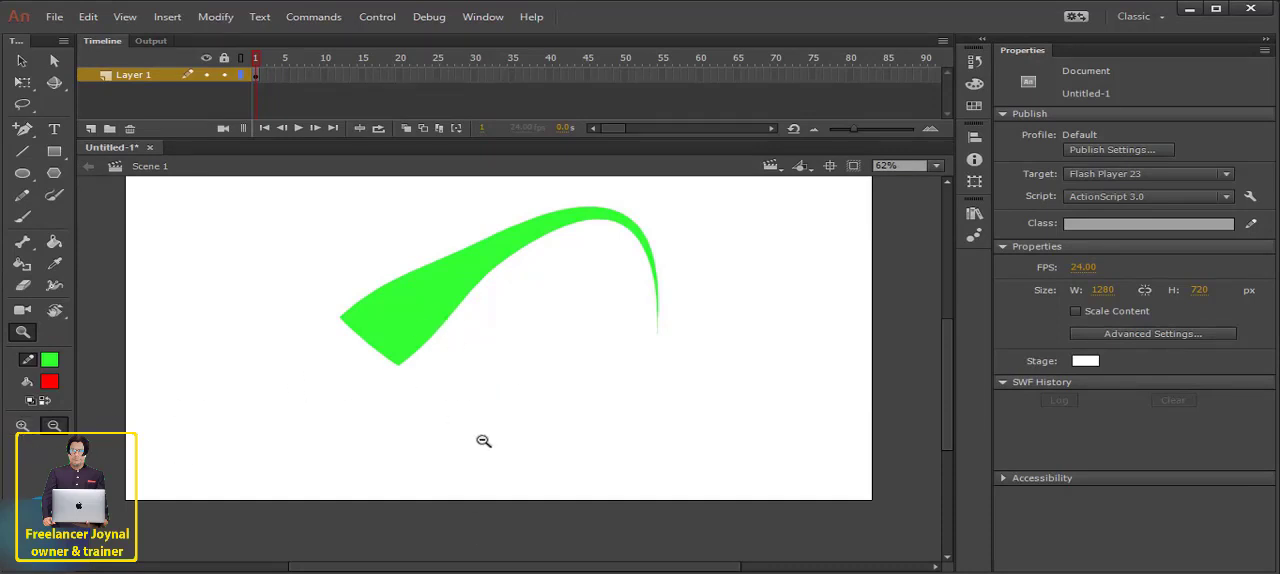
scroll(293, 354, up, 1)
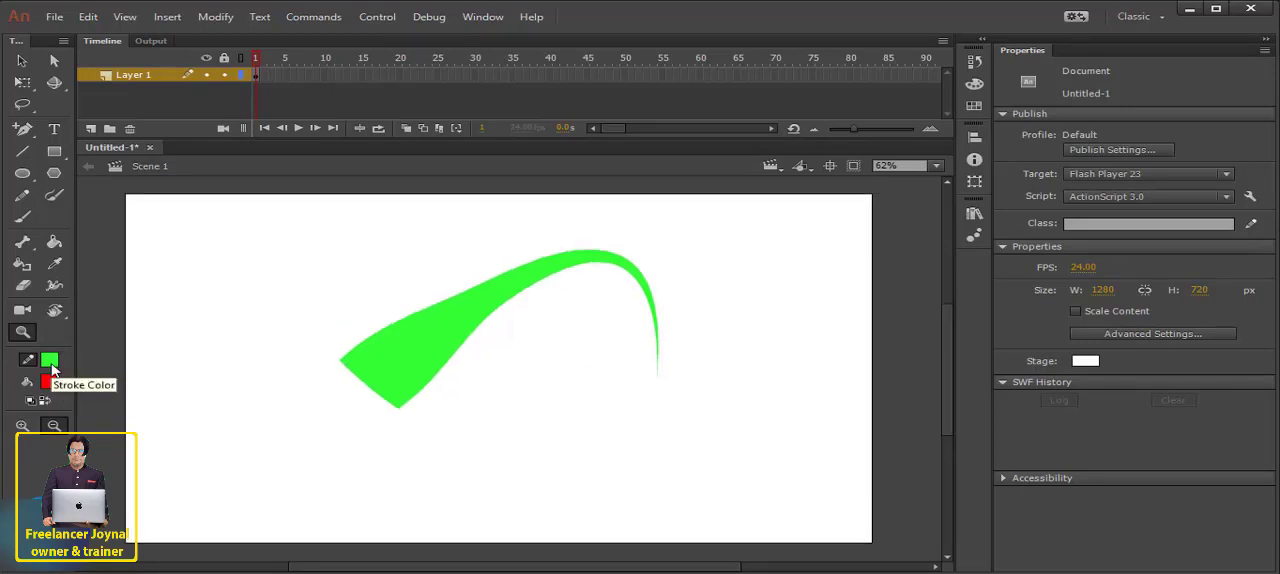
- Set the stroke colour to green #00CC66 and the fill colour to yellow-green #CCFF00
click(49, 361)
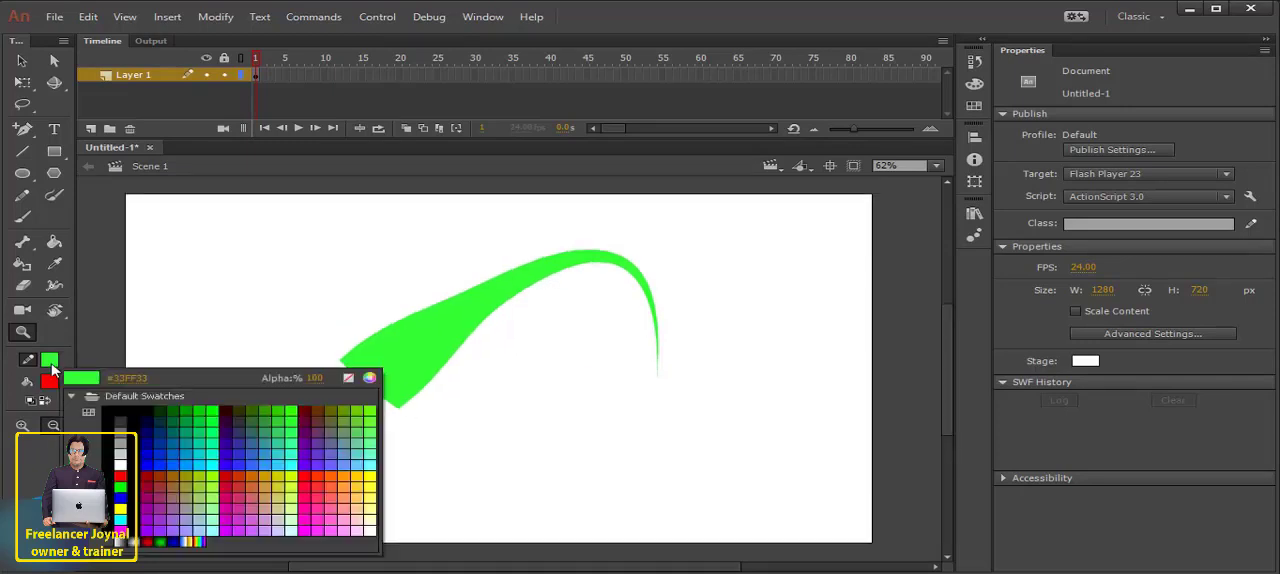
click(212, 425)
click(50, 382)
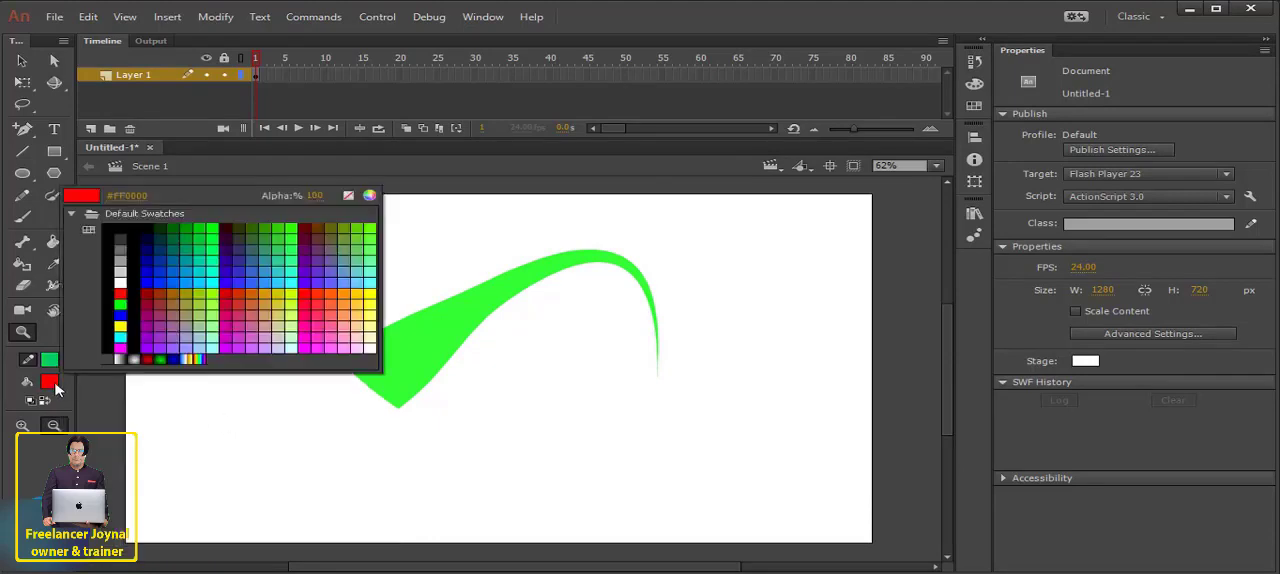
click(299, 304)
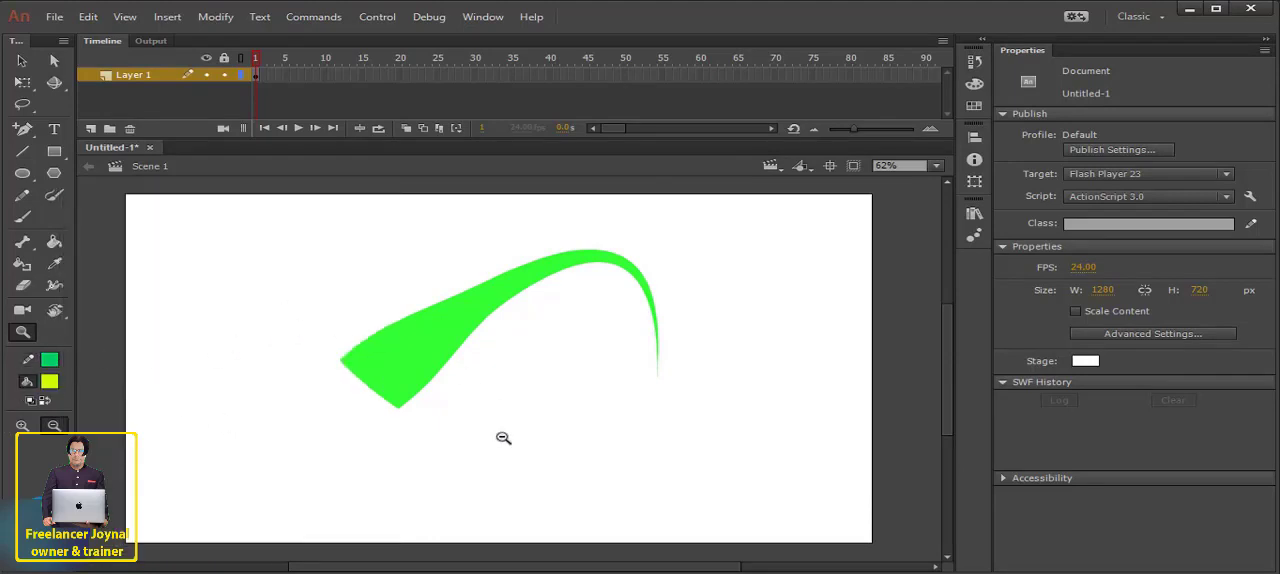
- Reset the stroke and fill colours to black and white, swap them, swap them back, and return to the Selection tool
click(22, 61)
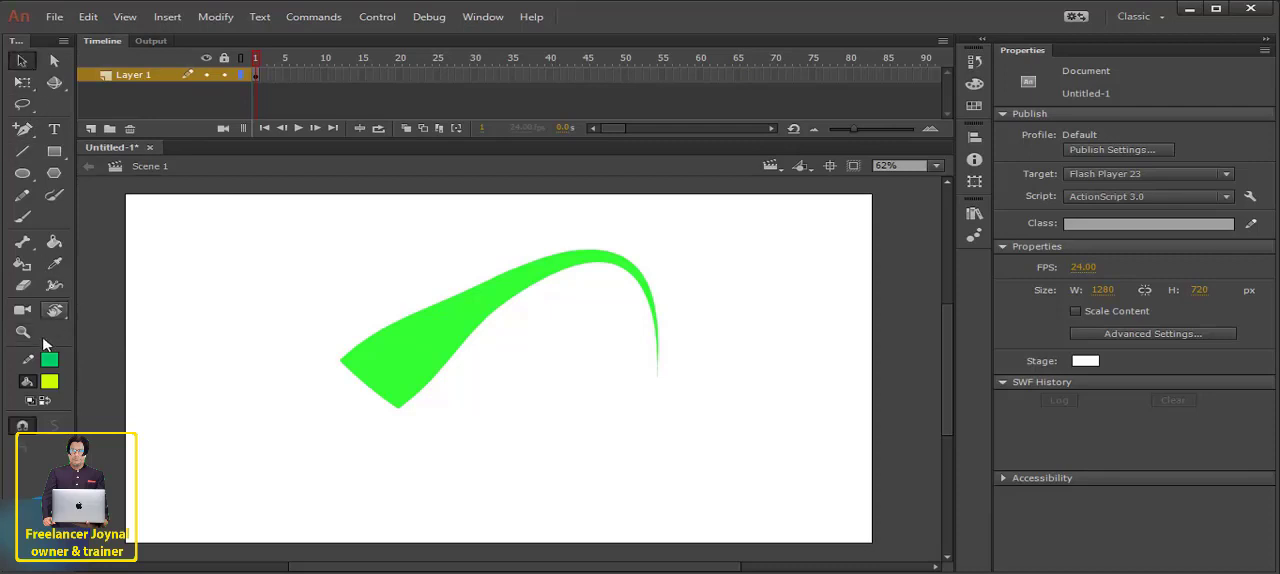
click(30, 402)
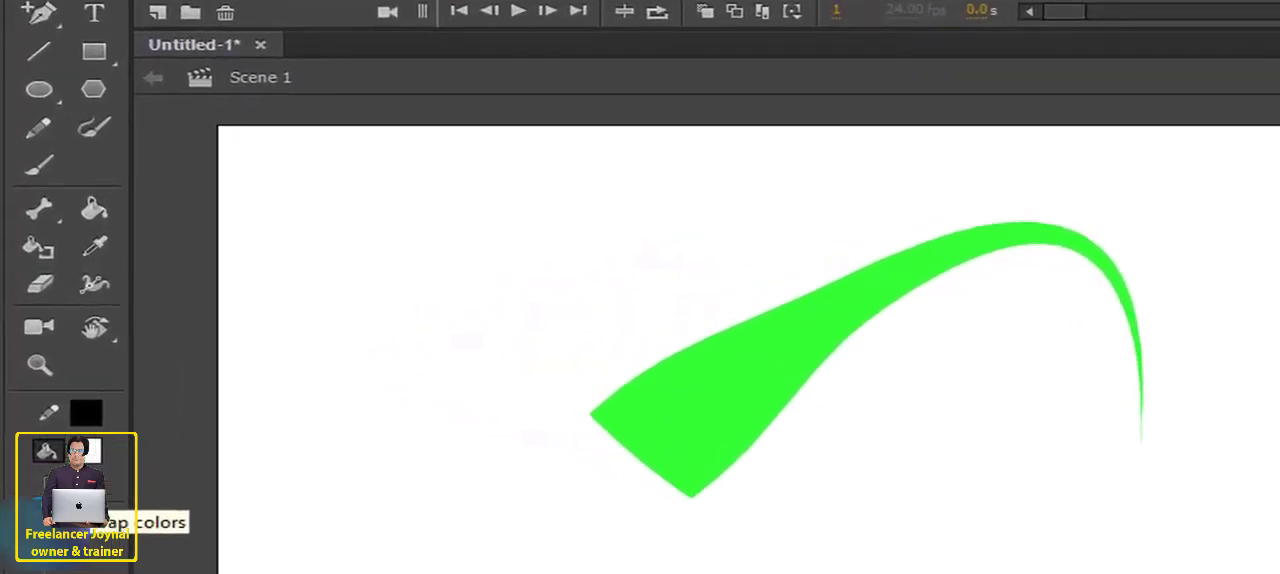
click(98, 495)
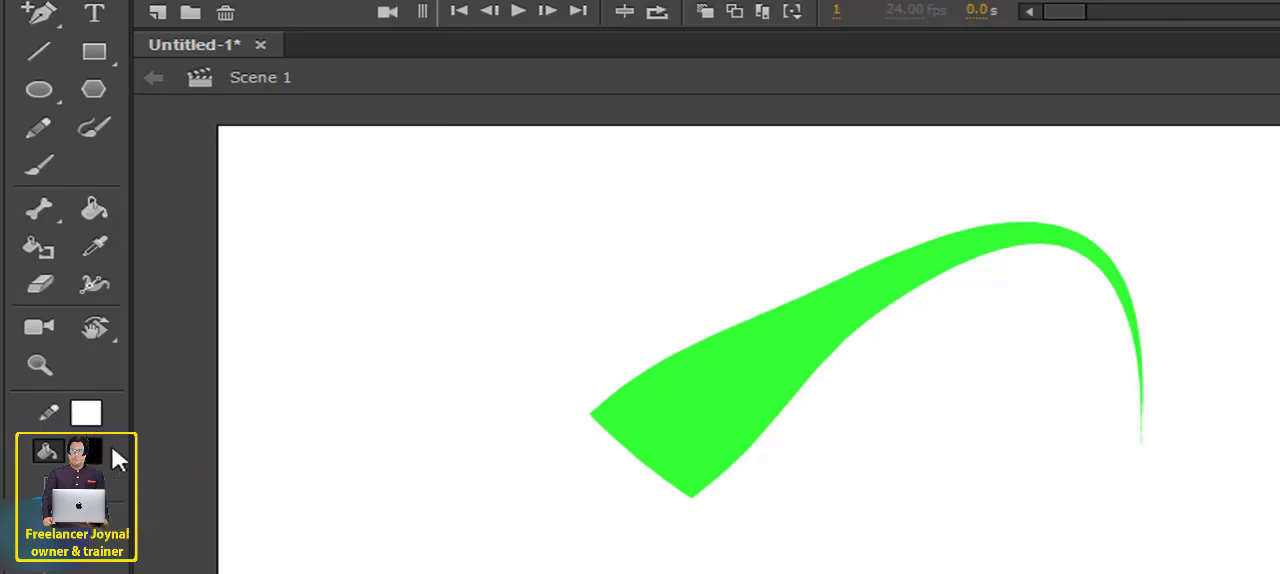
click(98, 497)
key(z)
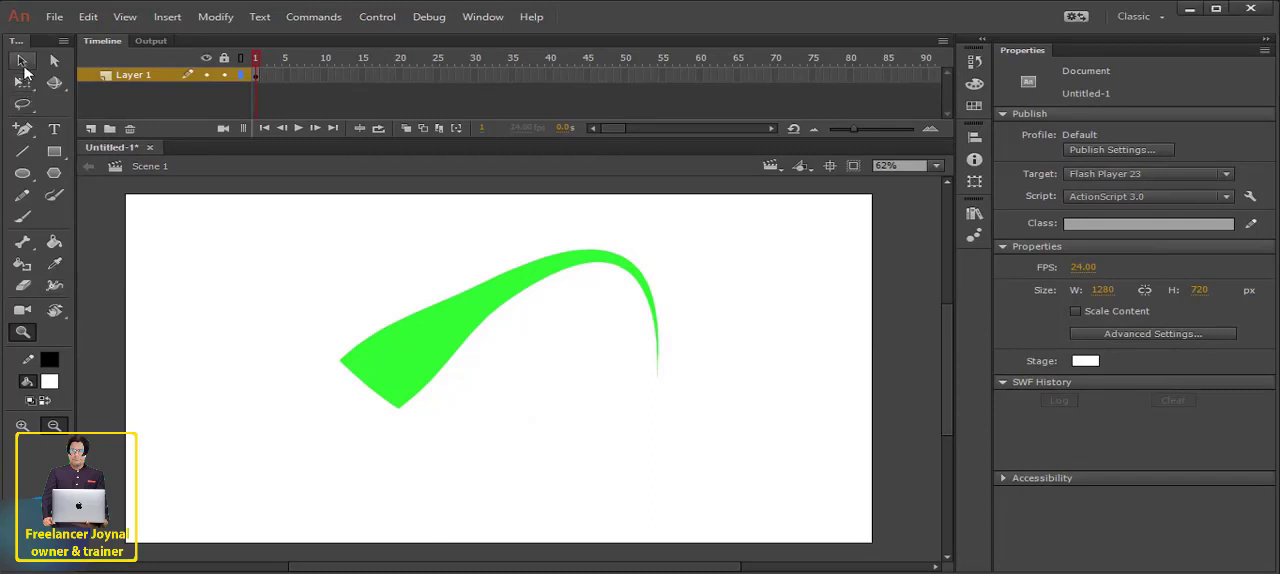
click(22, 60)
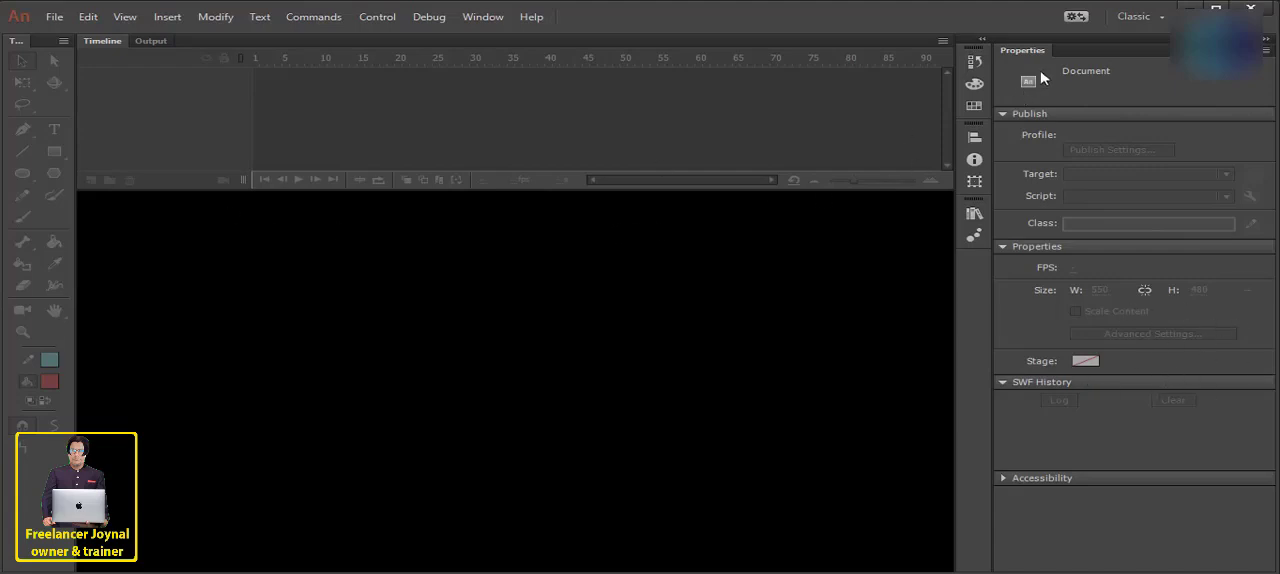
- Switch the workspace layout to Essentials and return it to Classic
click(1145, 22)
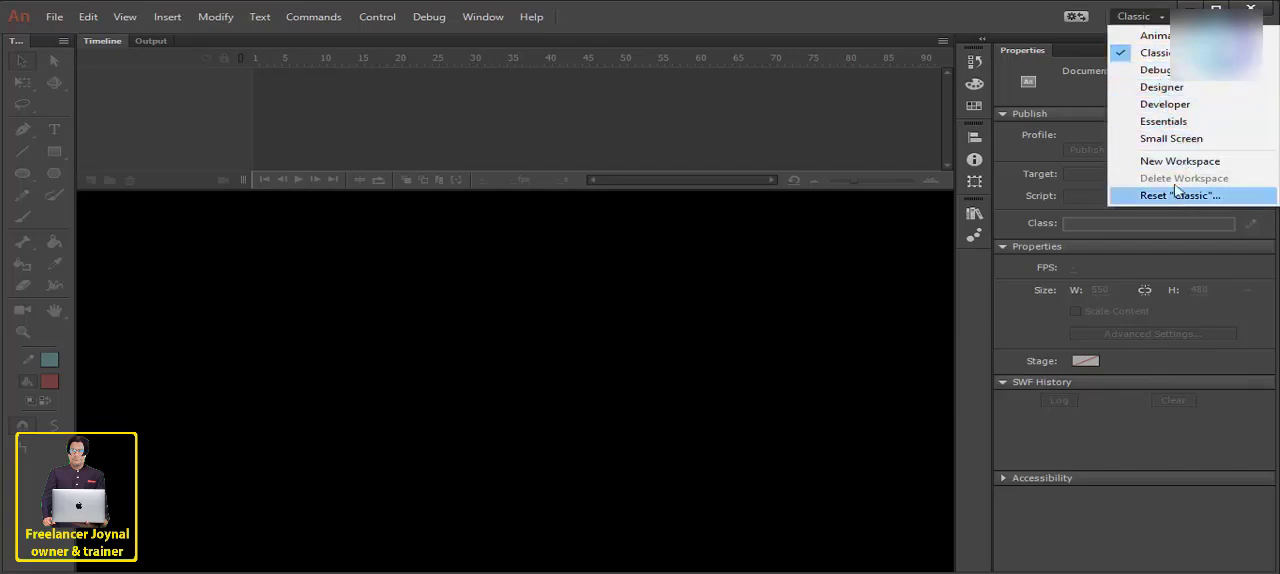
click(1118, 42)
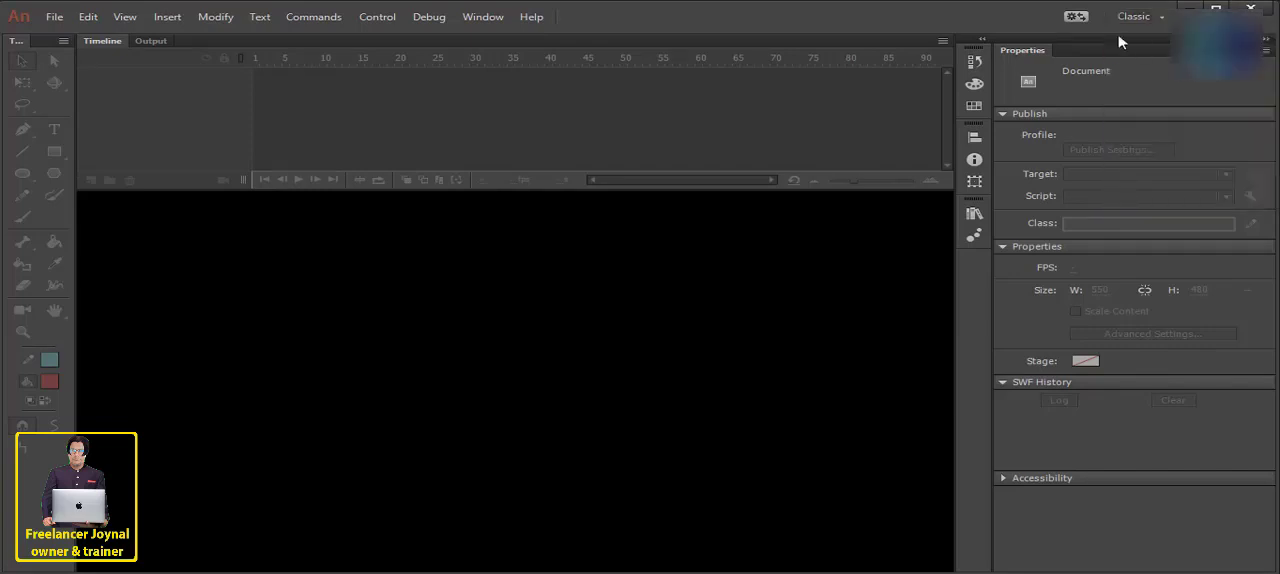
click(1134, 21)
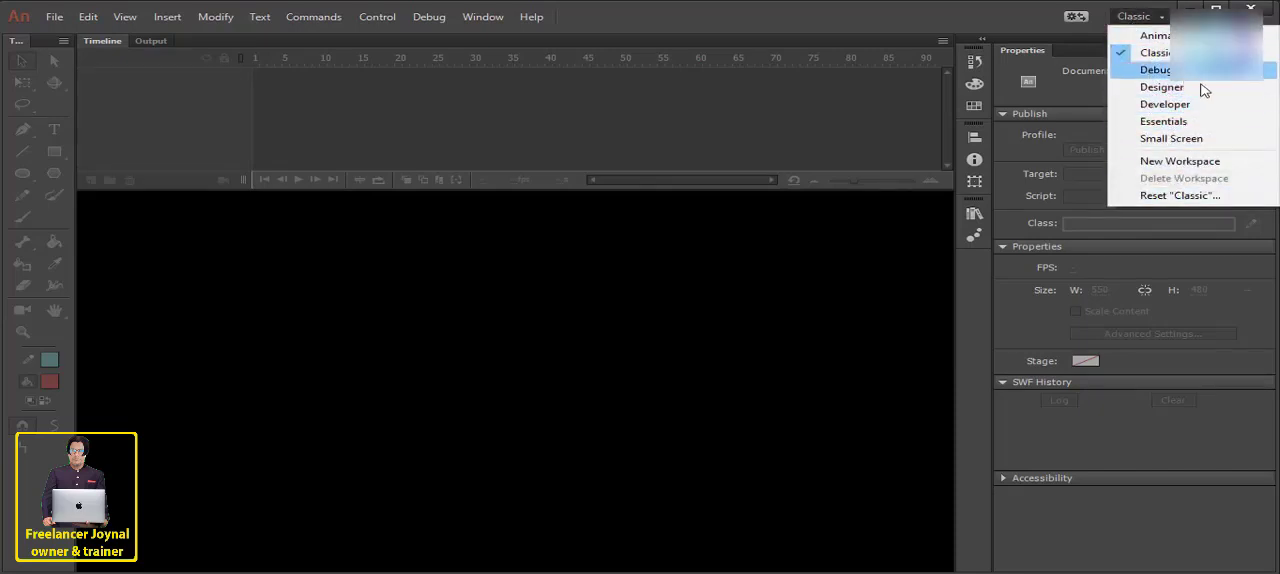
click(1165, 125)
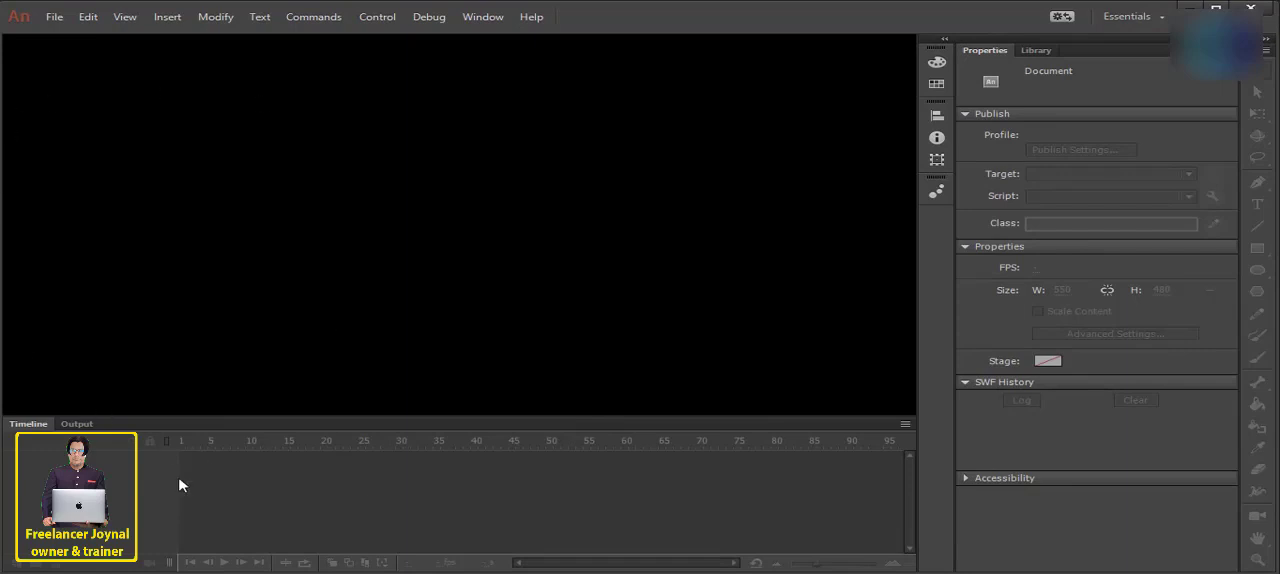
click(1125, 18)
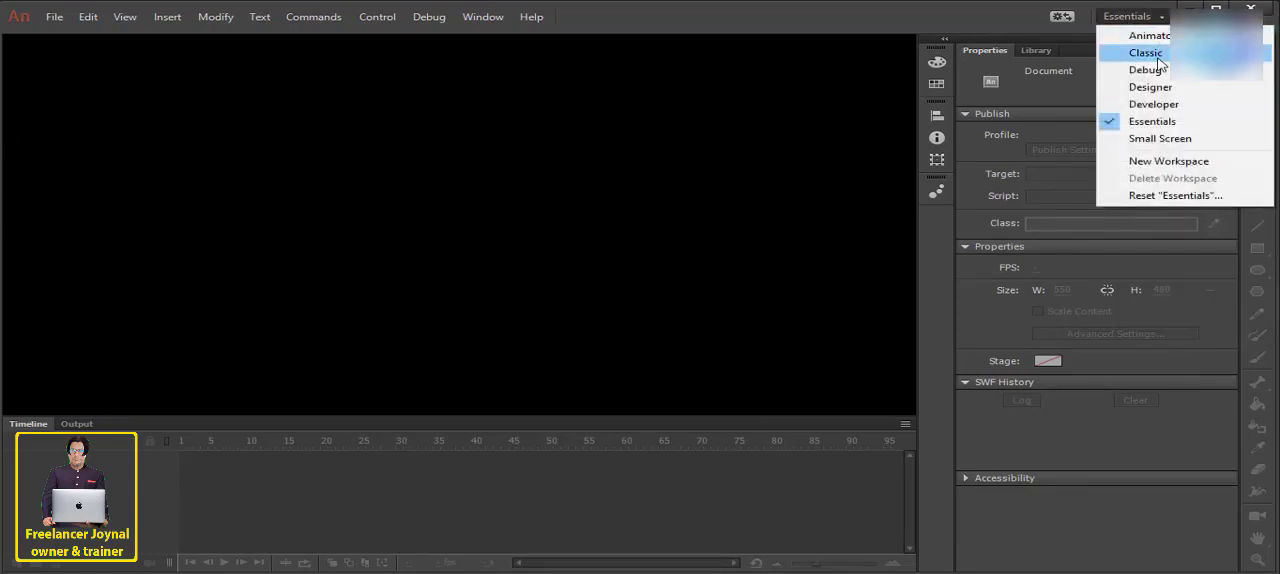
click(1140, 74)
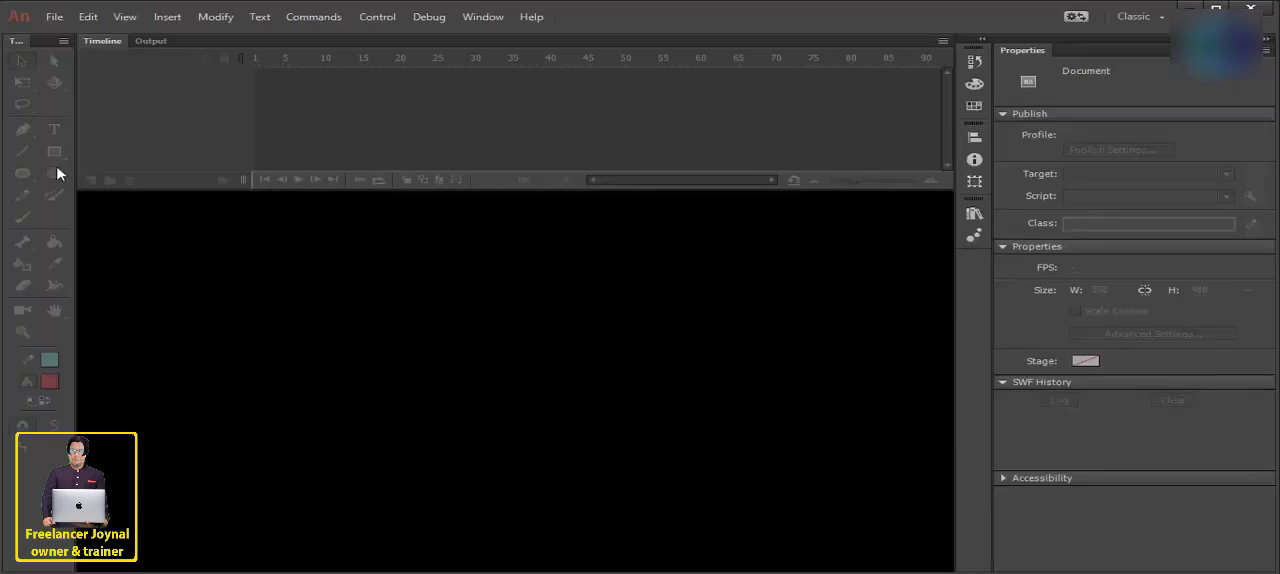
click(1138, 16)
click(460, 358)
- Start creating a new document and keep its width at 1280 px
click(54, 17)
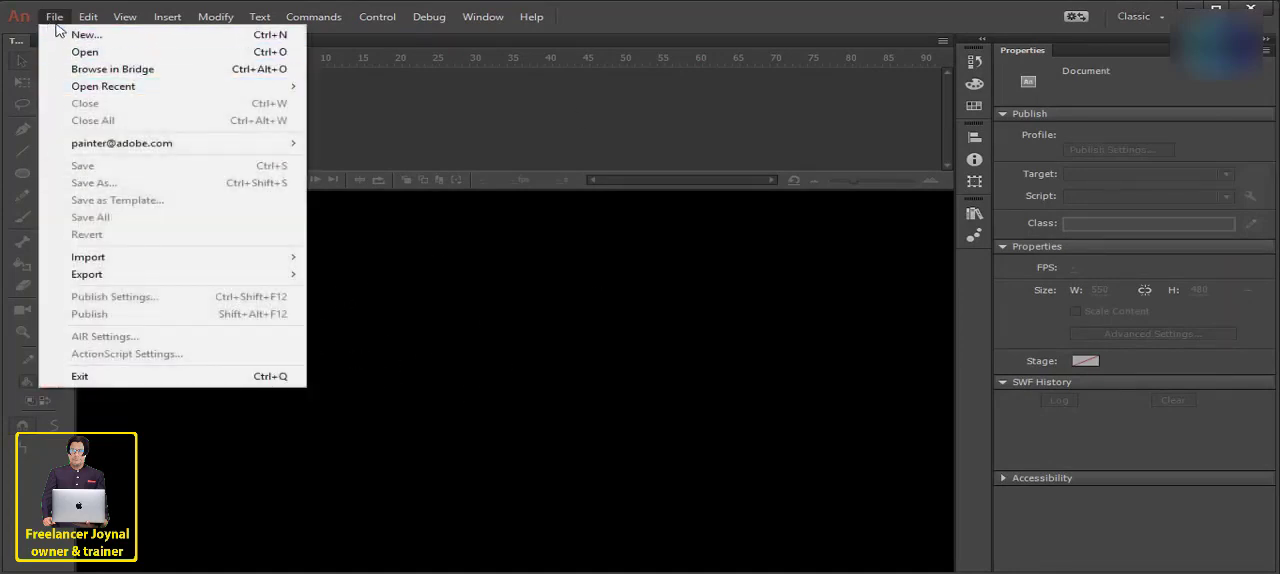
mouse_move(136, 20)
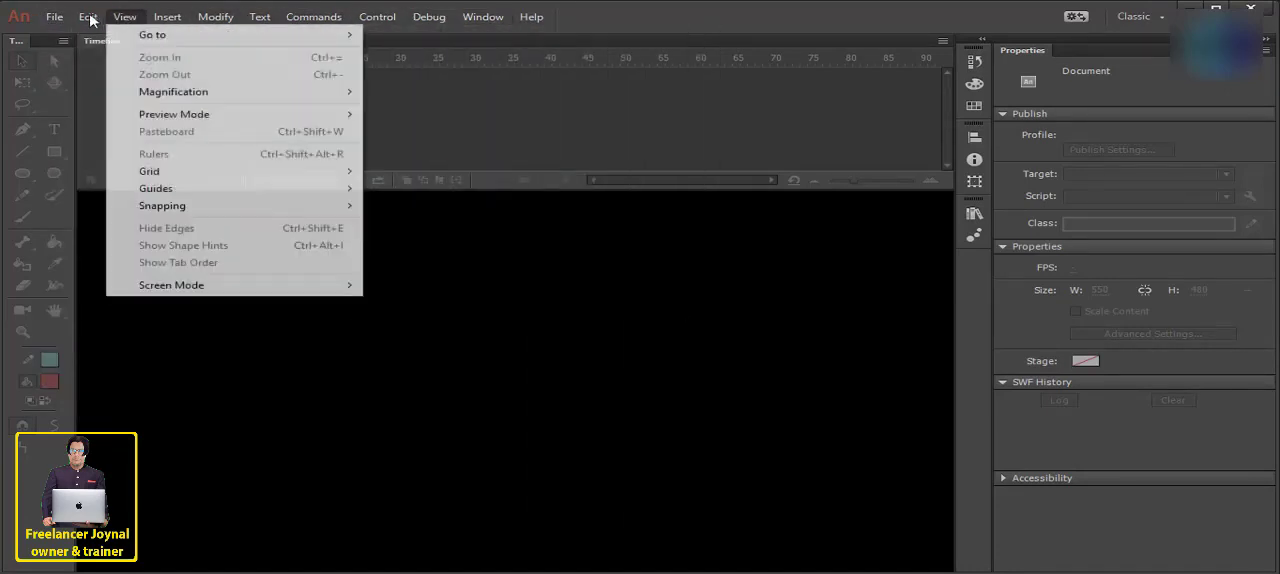
mouse_move(57, 21)
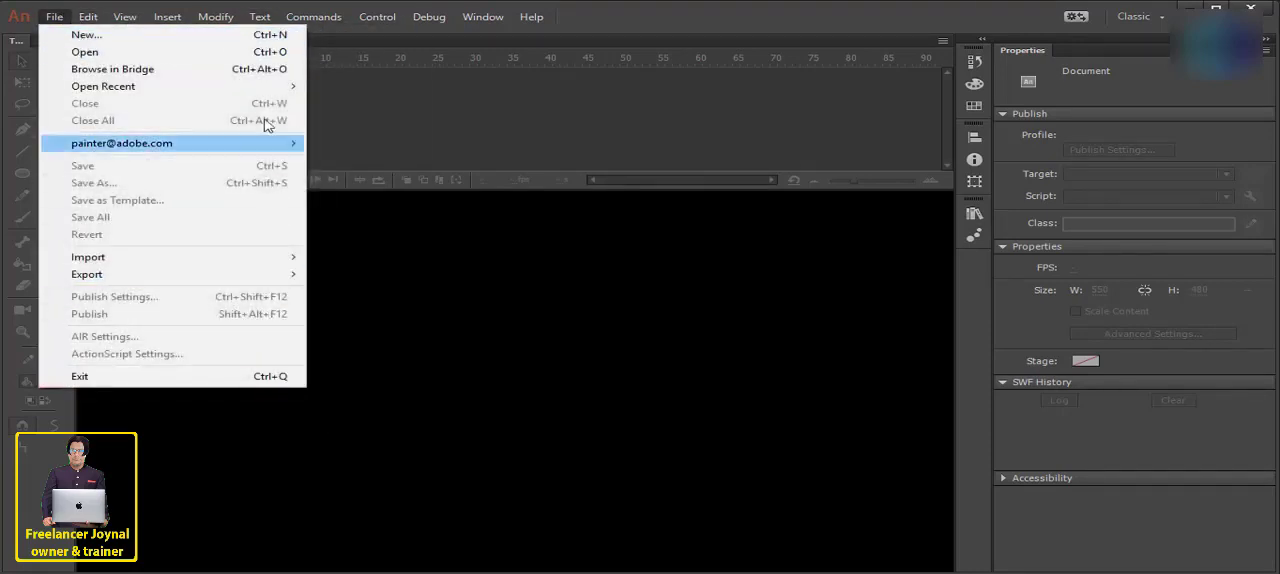
click(100, 36)
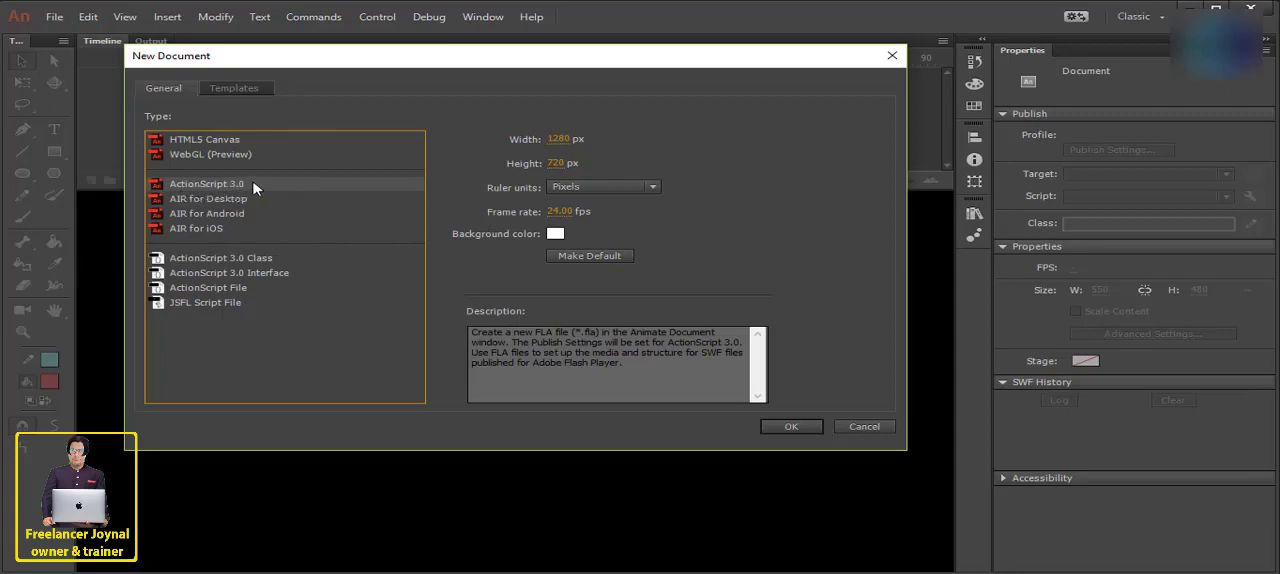
click(557, 138)
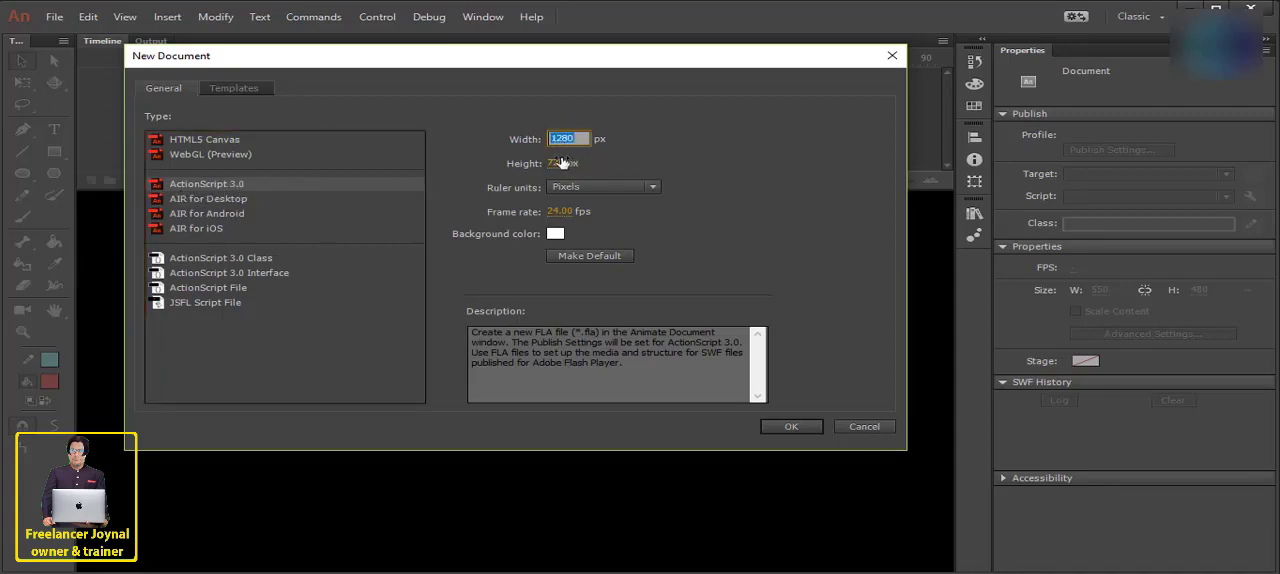
key(Tab)
- Try Inches as the new document's ruler units and return them to Pixels
click(620, 187)
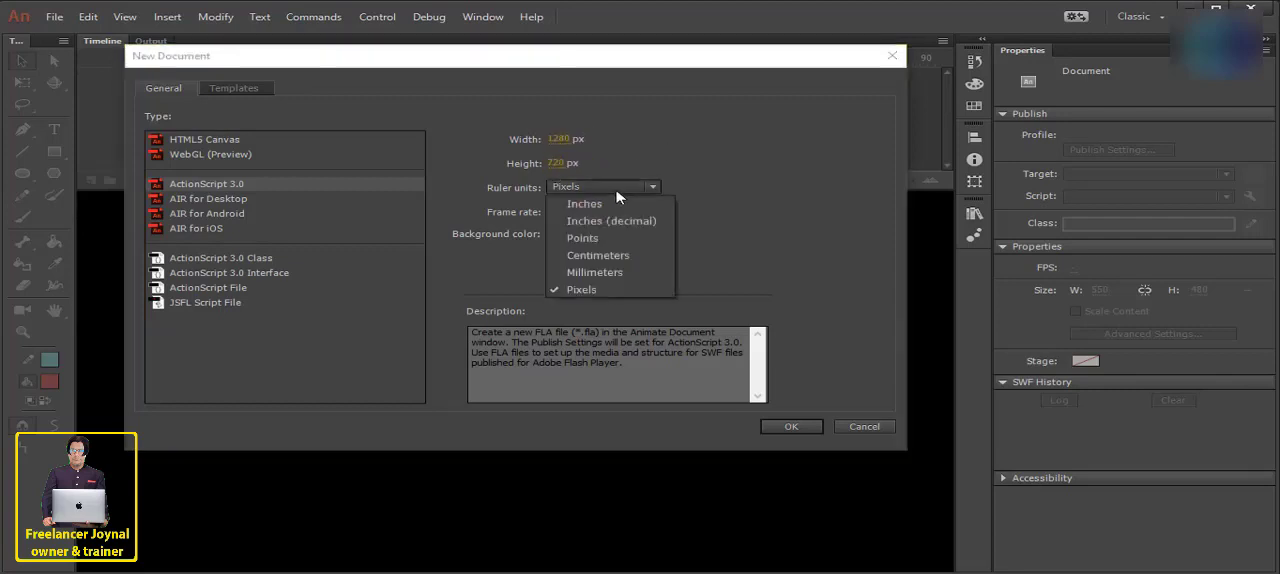
click(590, 290)
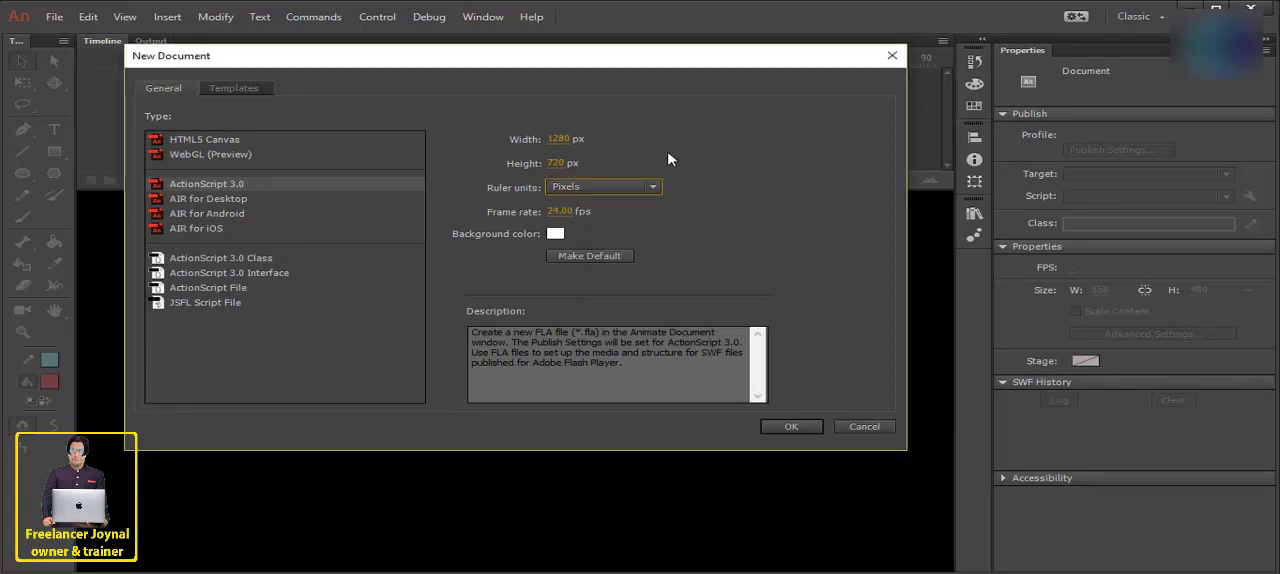
click(610, 188)
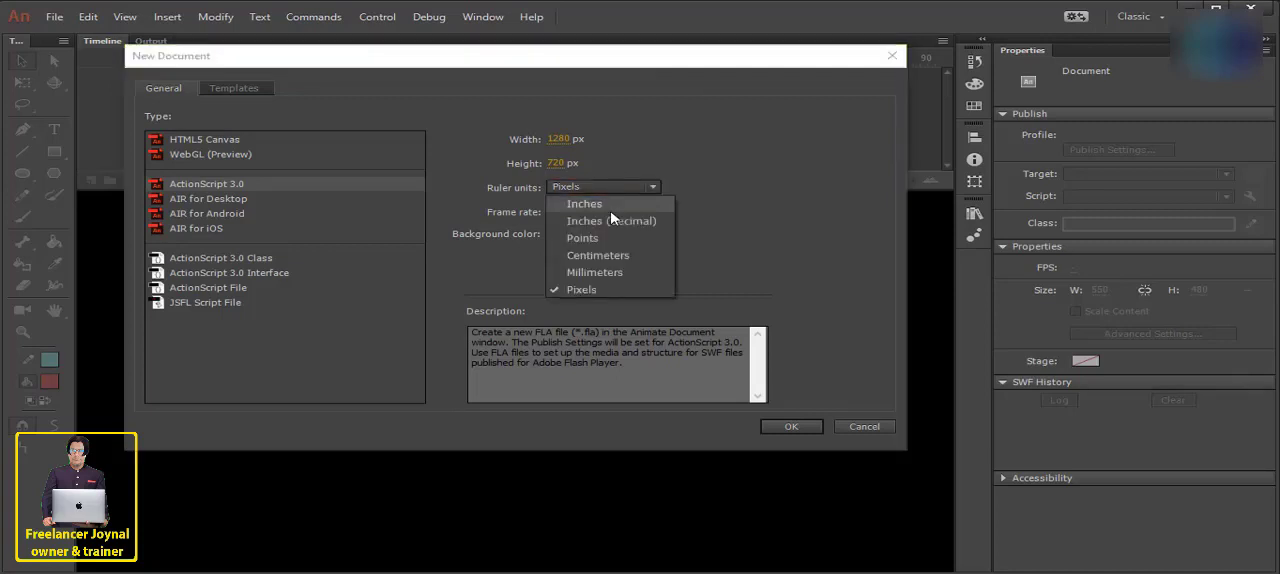
click(610, 205)
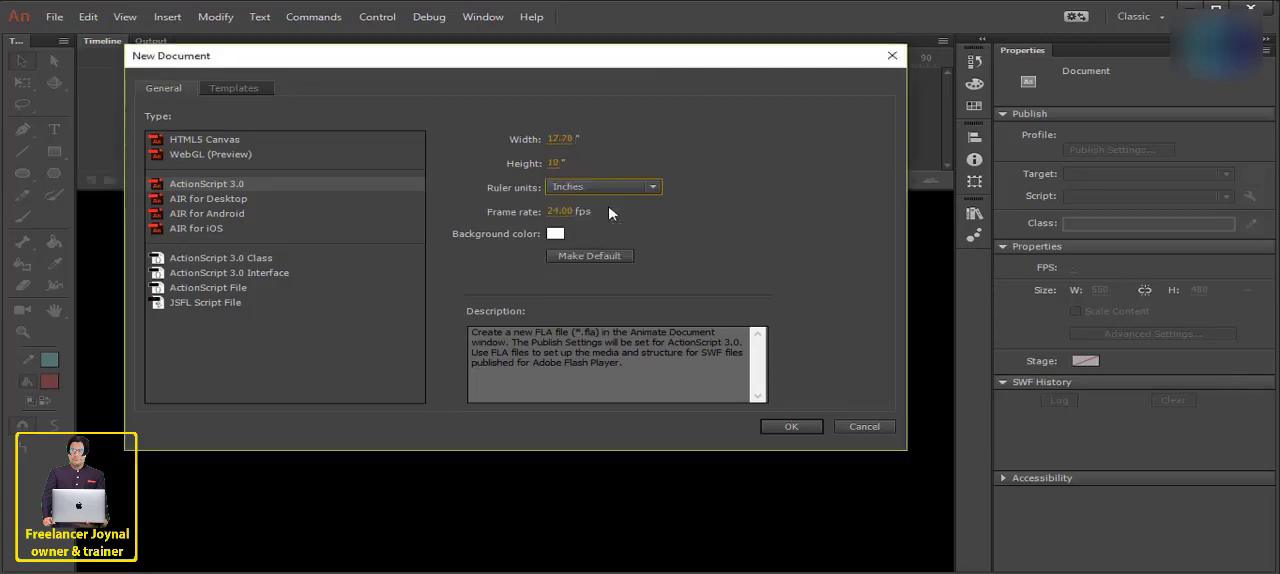
click(620, 190)
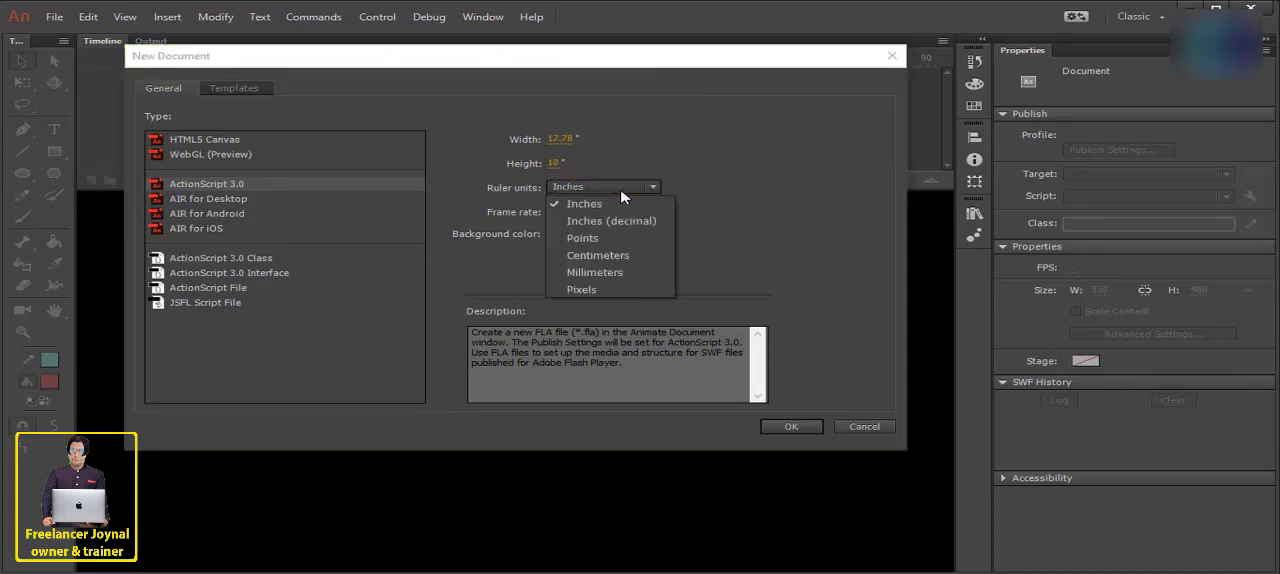
click(612, 289)
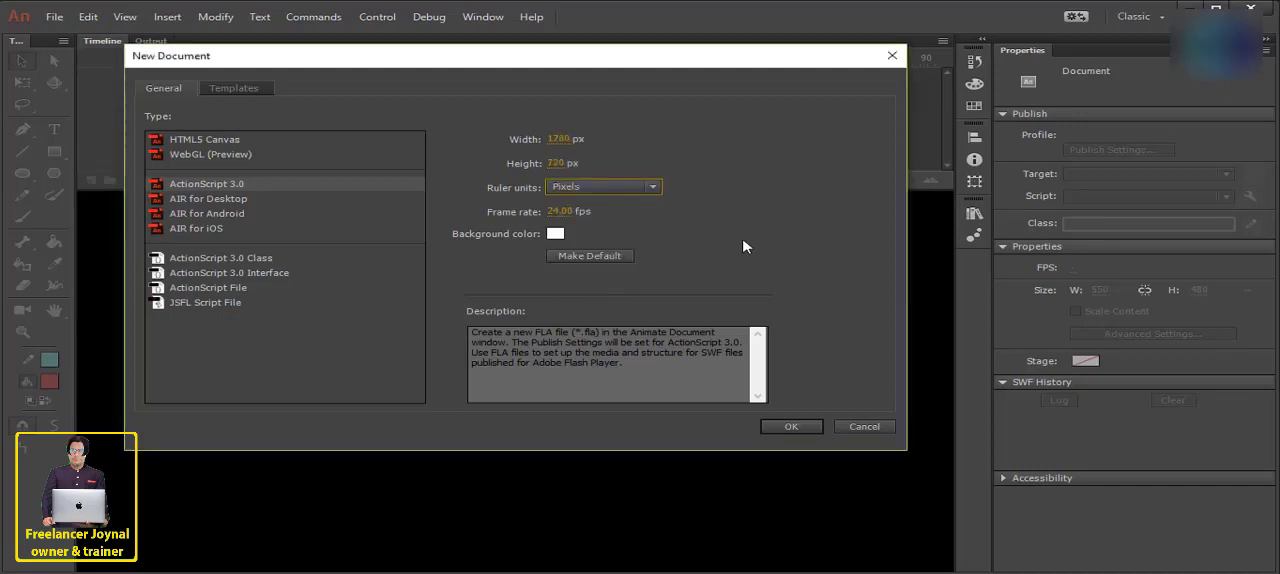
- Check the new document's frame rate setting and the available background colour swatches without changing either
click(564, 212)
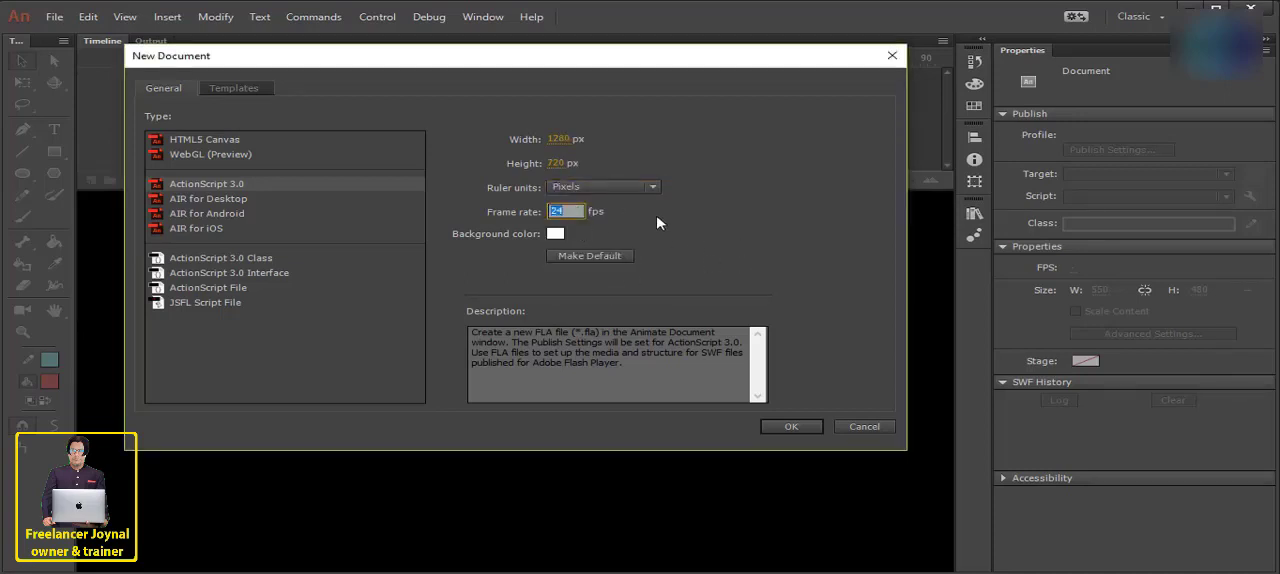
key(Return)
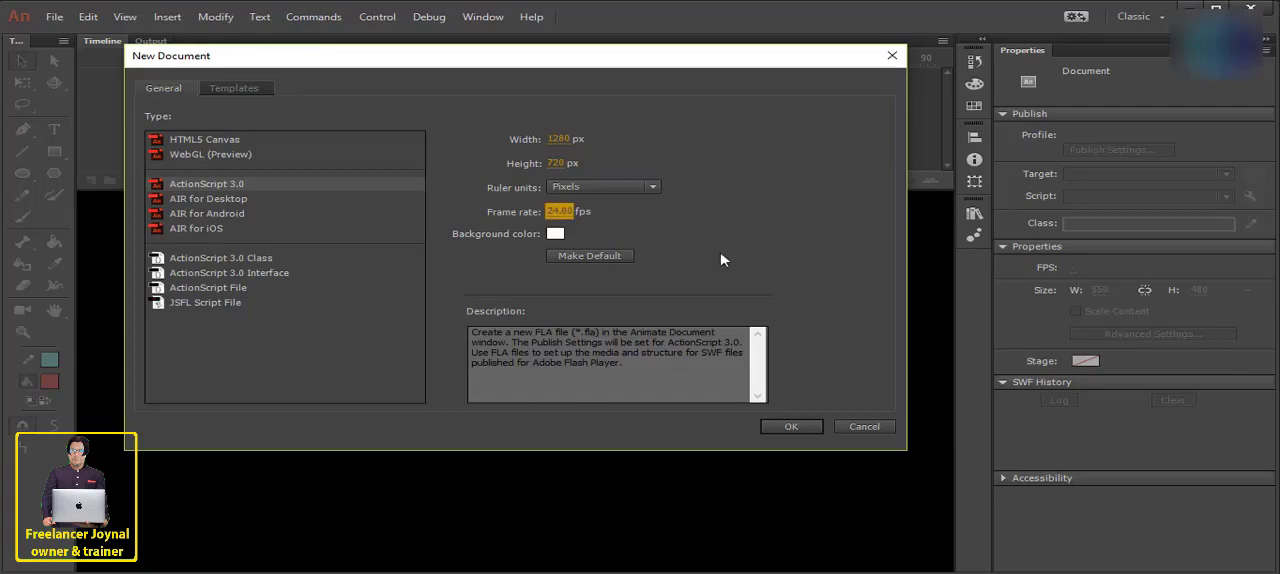
click(556, 234)
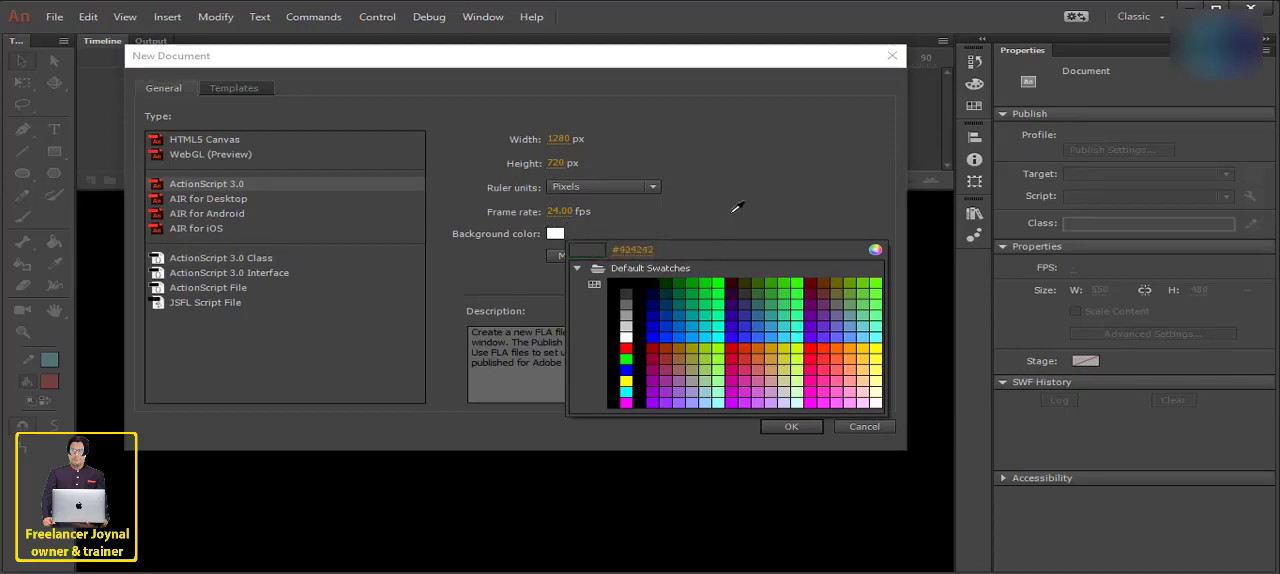
click(556, 236)
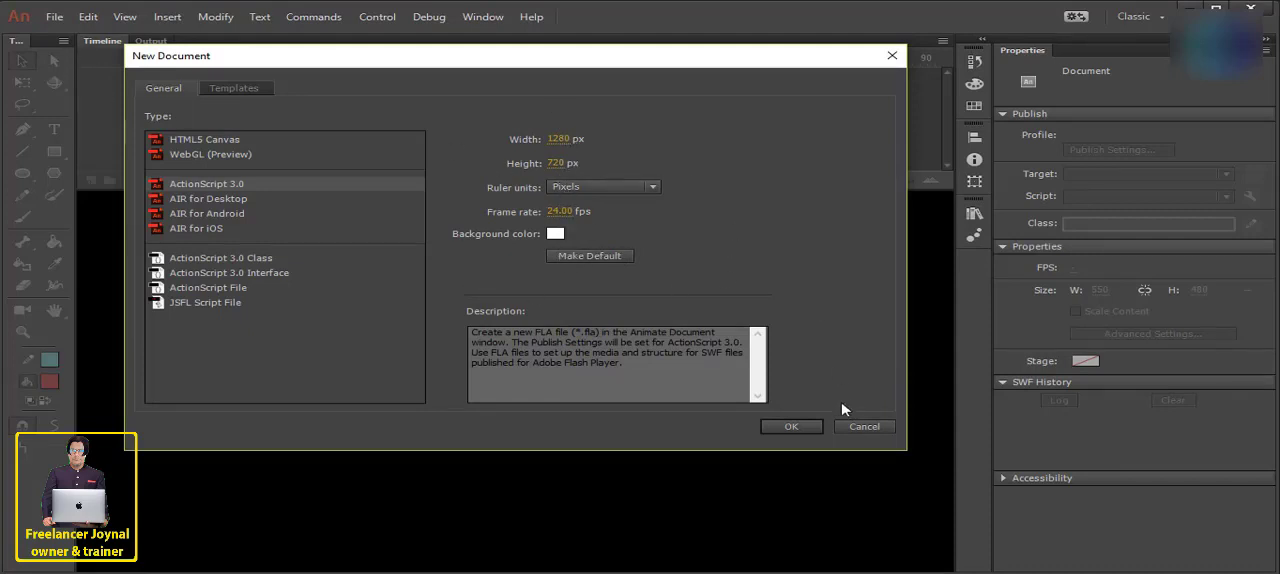
- Make 800 px the default height for new documents without creating one
click(856, 426)
click(56, 17)
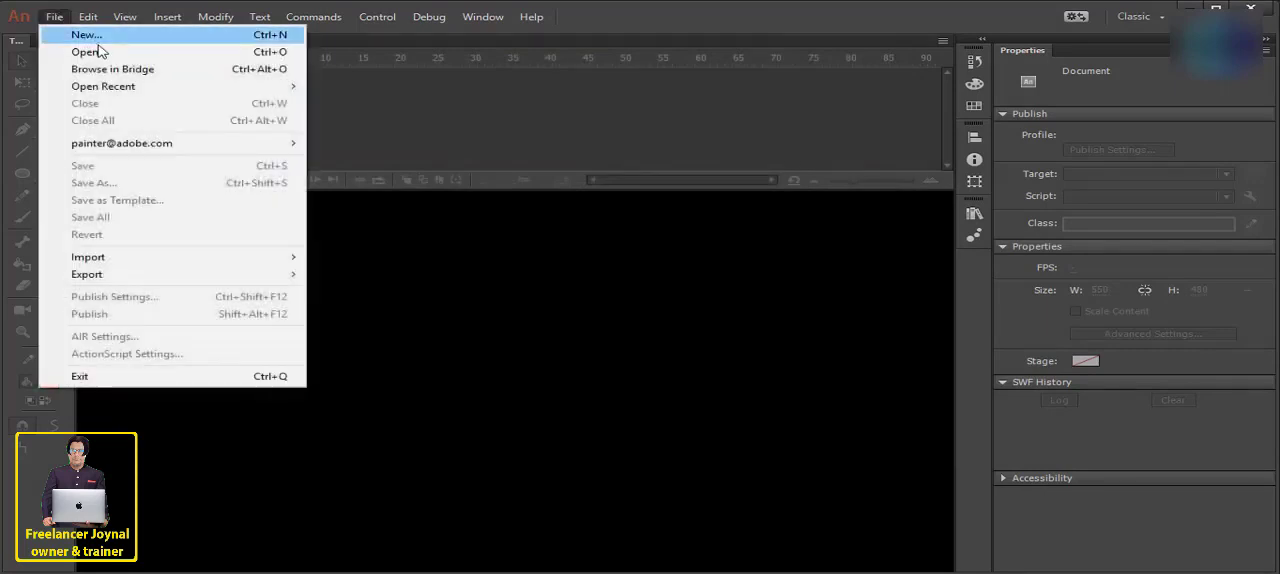
click(88, 36)
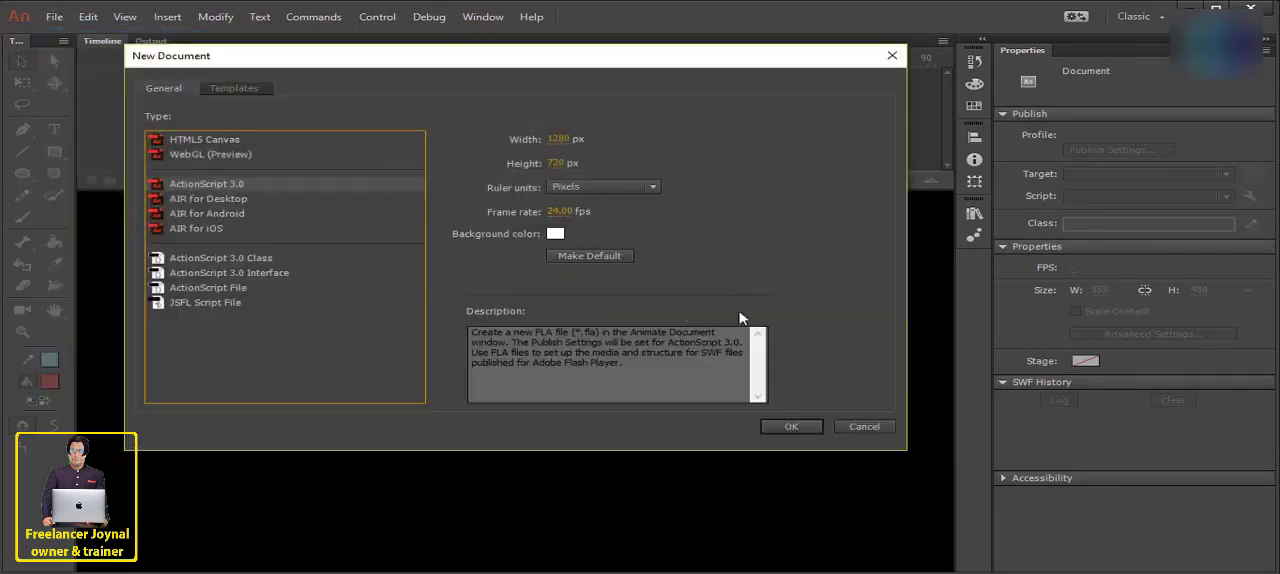
click(562, 164)
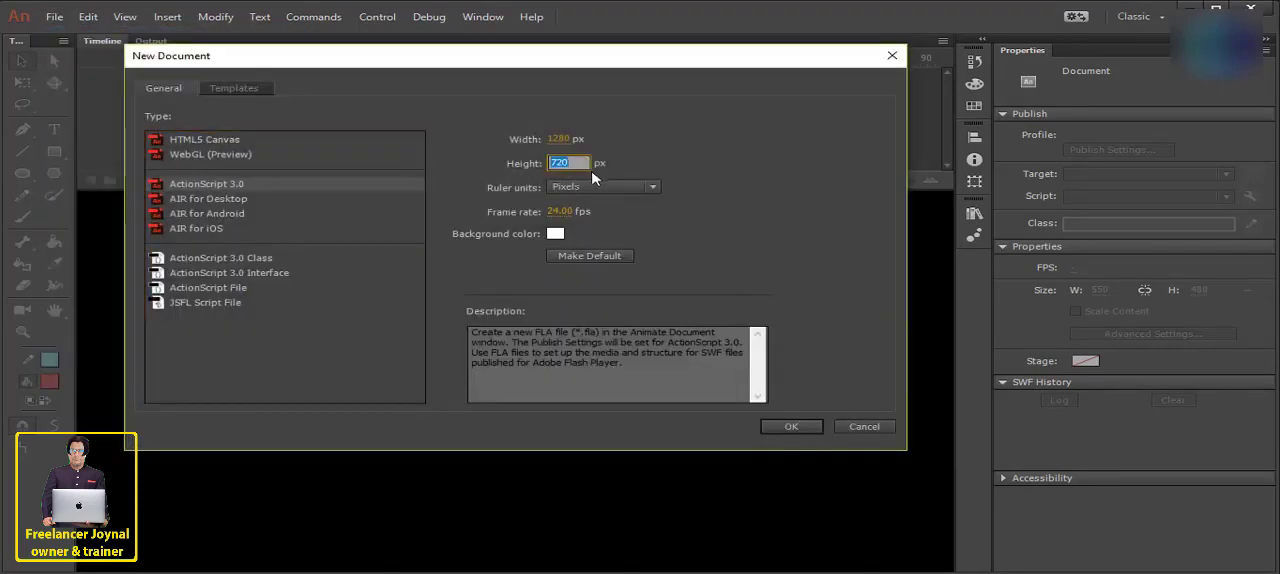
text(800)
click(583, 257)
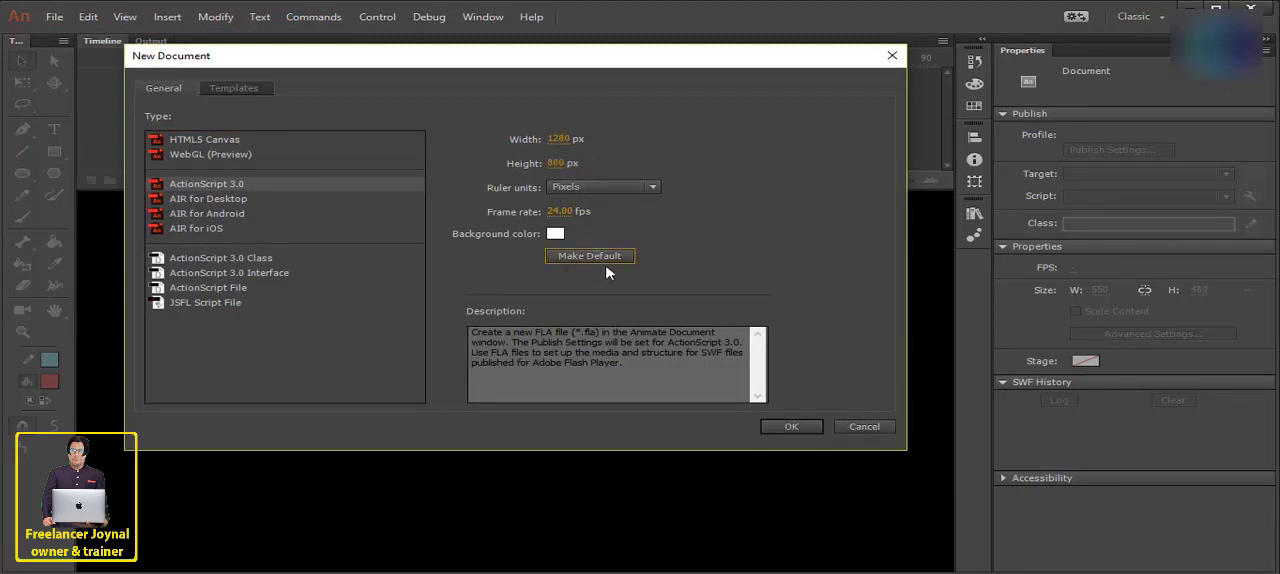
click(850, 427)
- Create an ActionScript 3.0 document with a height of 720 px and store those settings as the default
click(54, 17)
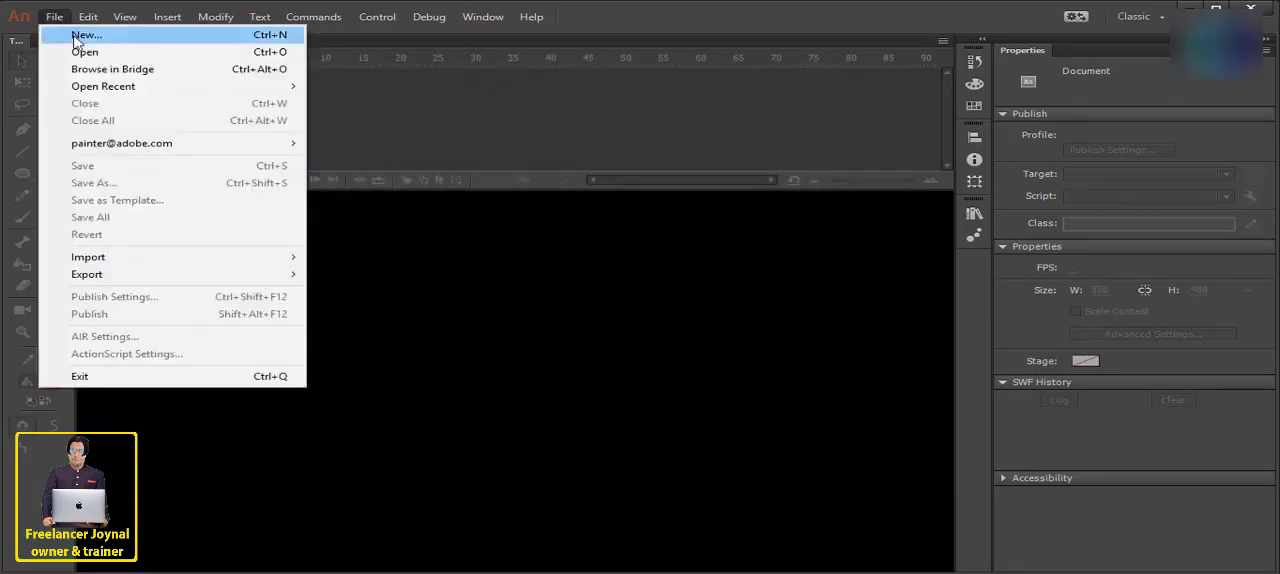
click(75, 40)
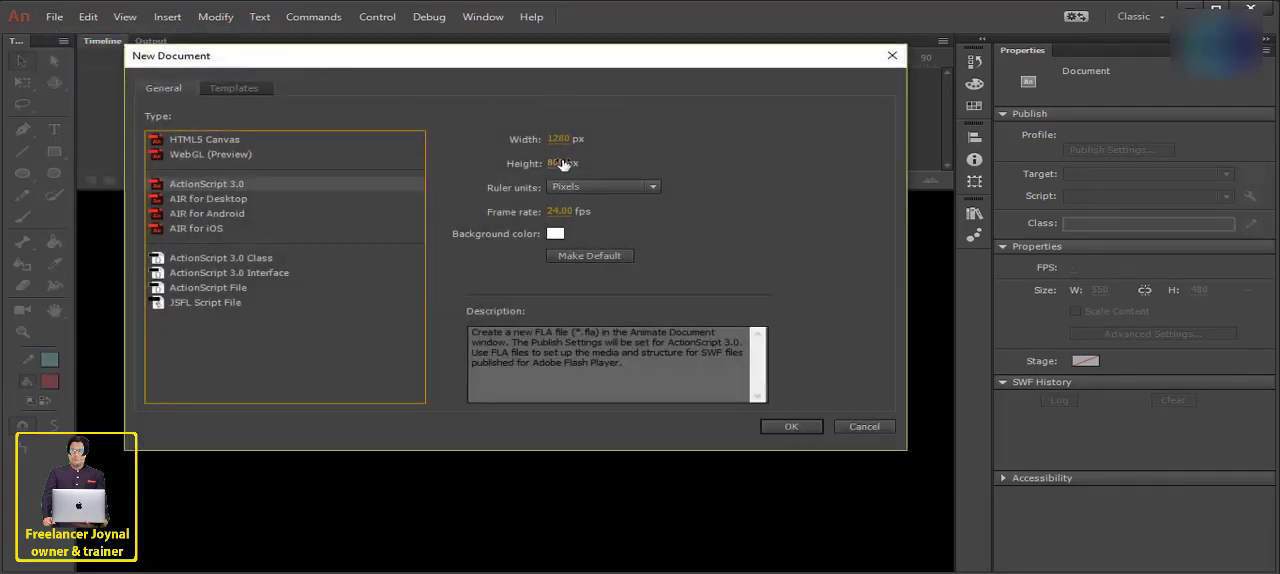
click(560, 163)
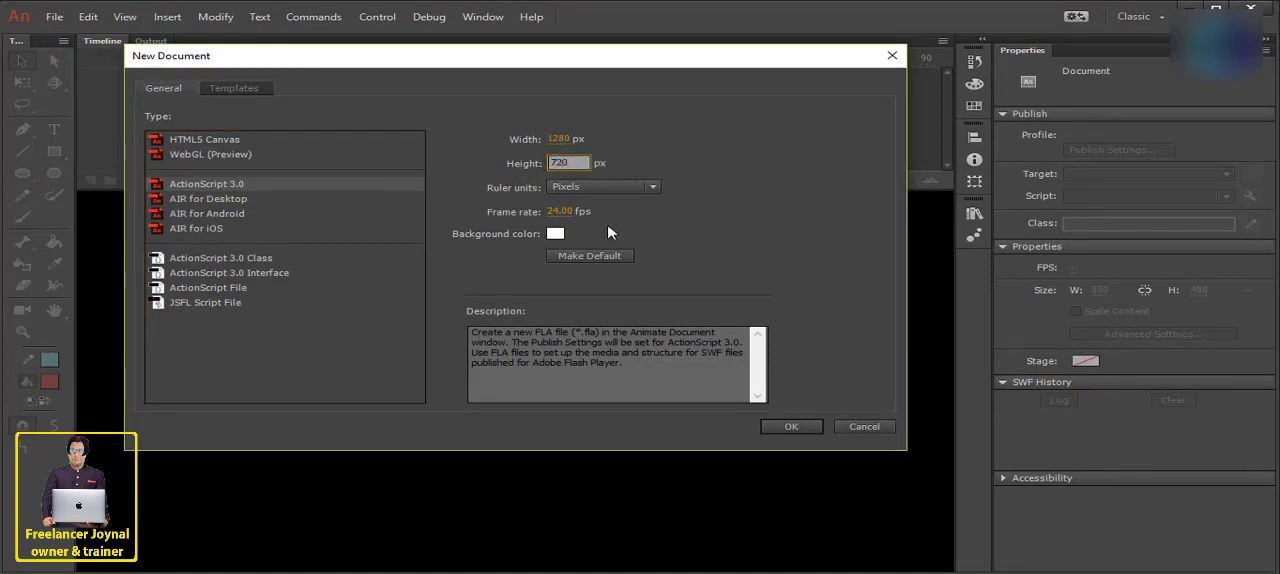
click(592, 258)
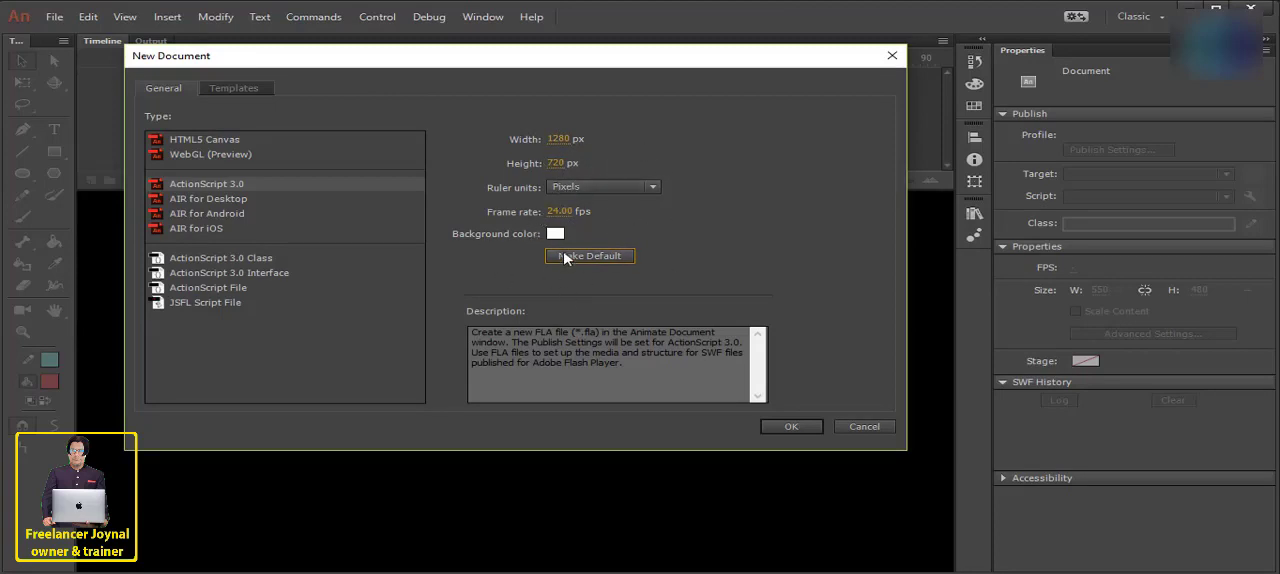
click(797, 428)
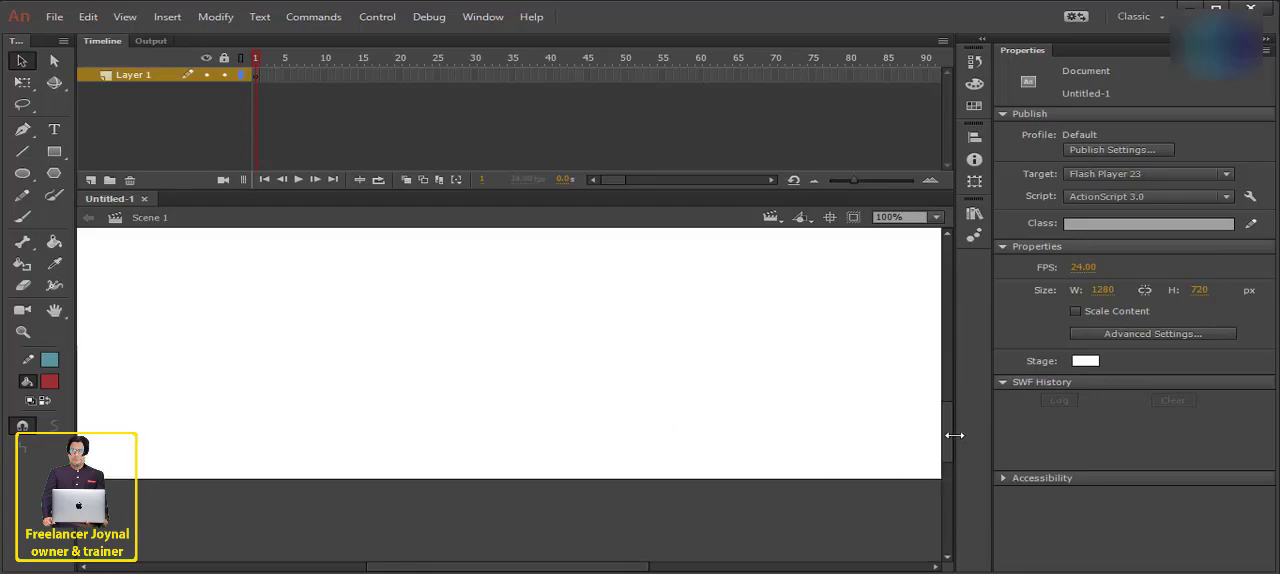
- Examine the blank stage of the new document at several zoom levels, ending with the whole stage in view
drag(949, 435, 933, 393)
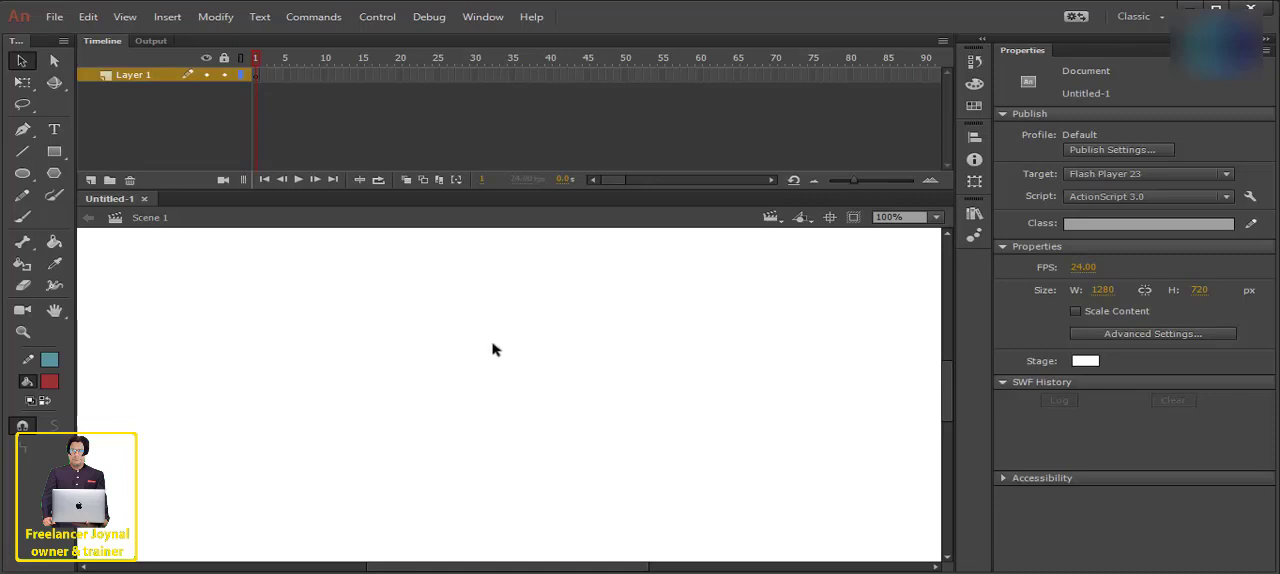
scroll(492, 345, down, 4)
scroll(492, 345, up, 1)
scroll(492, 345, down, 1)
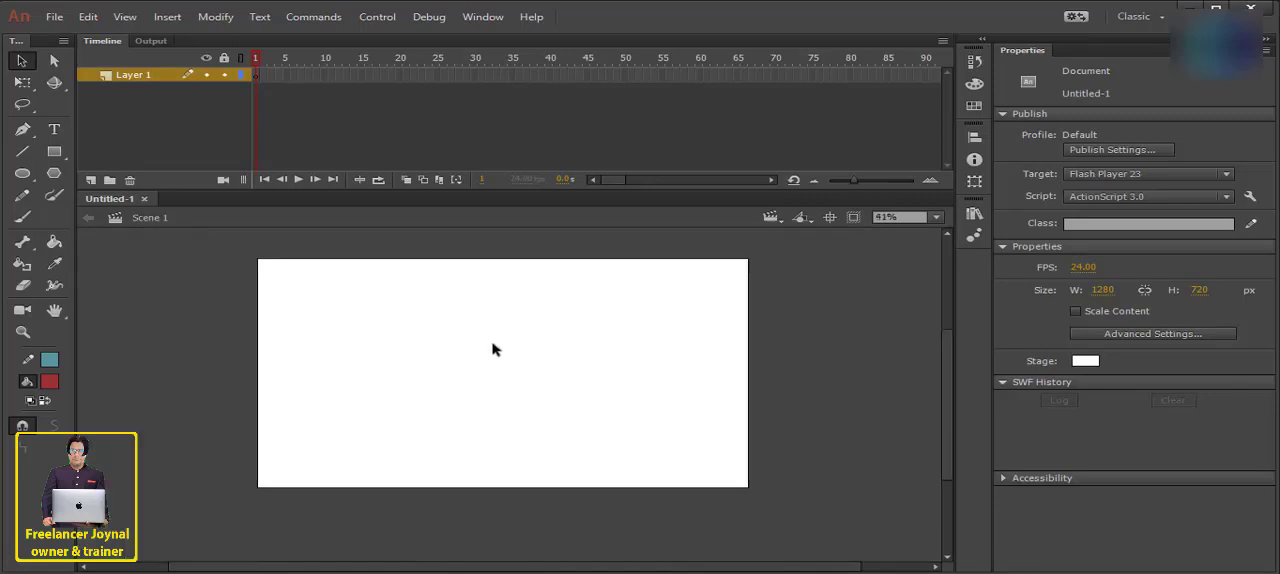
scroll(492, 349, down, 2)
scroll(492, 349, up, 3)
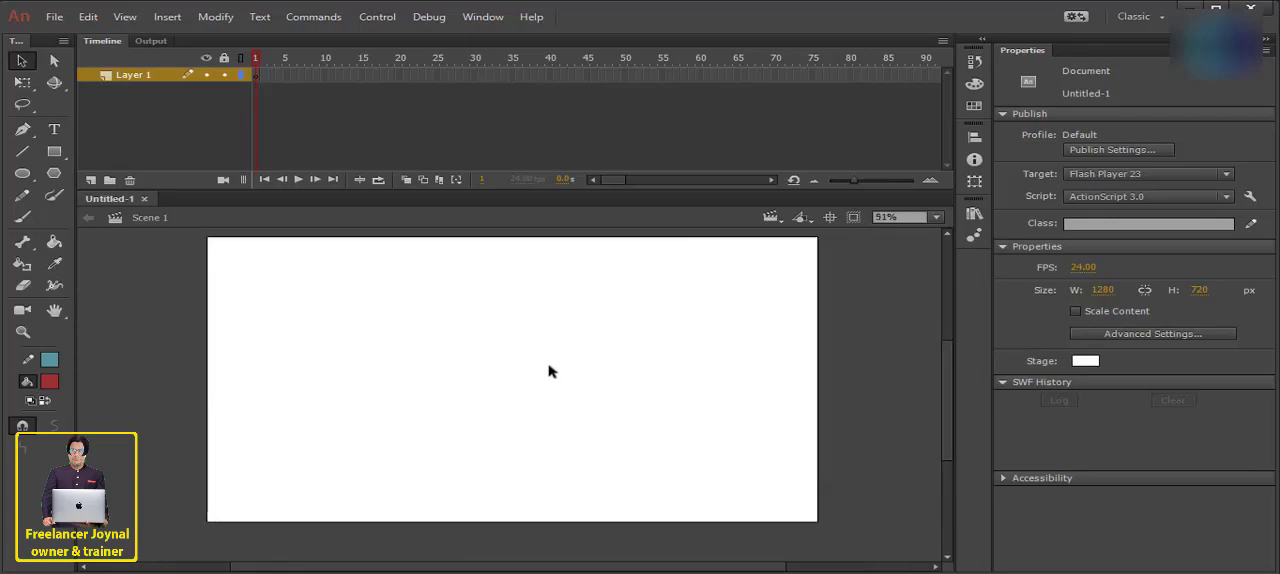
scroll(548, 373, up, 3)
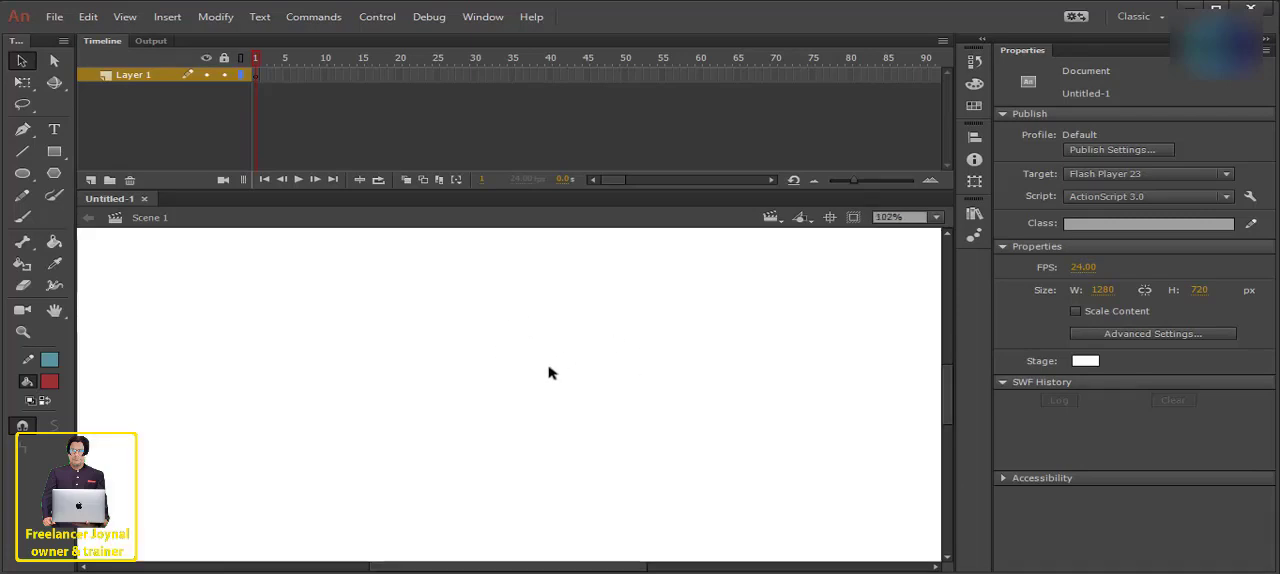
scroll(548, 373, down, 3)
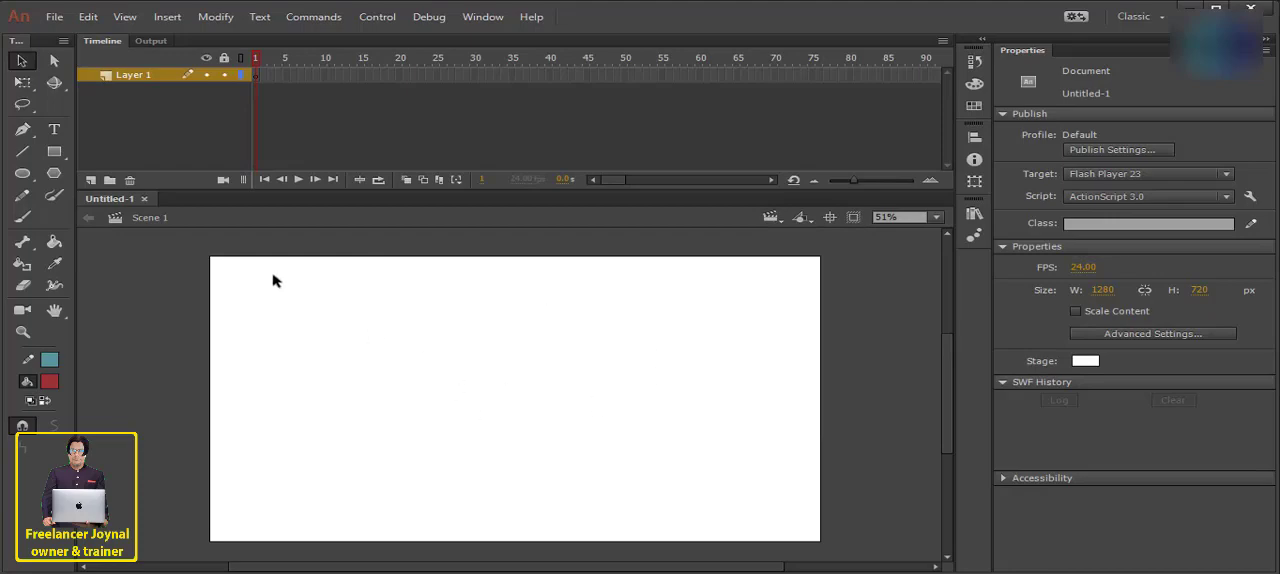
- Inspect the Open dialog with funny video.fla selected and the Save As dialog, without opening or saving a file
click(55, 17)
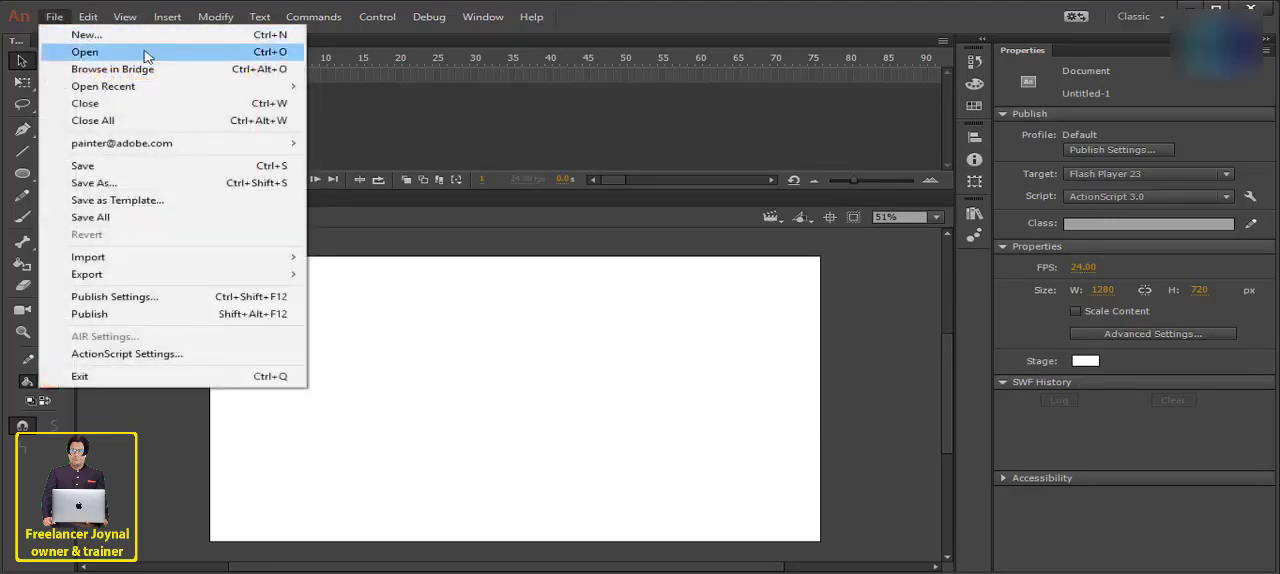
click(125, 54)
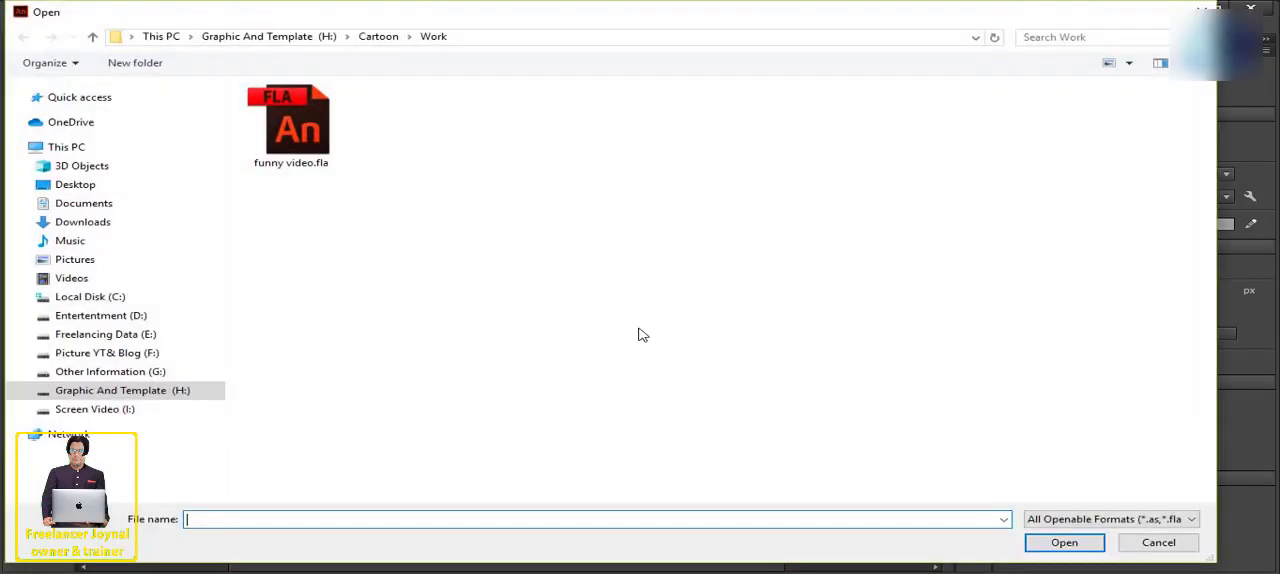
click(305, 155)
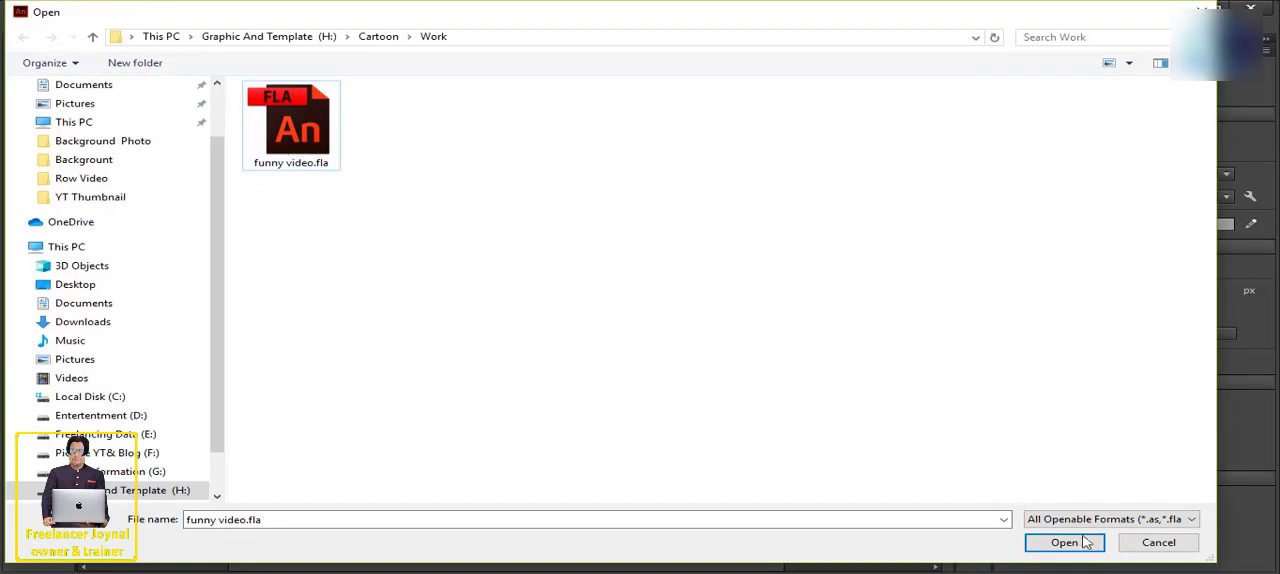
click(304, 149)
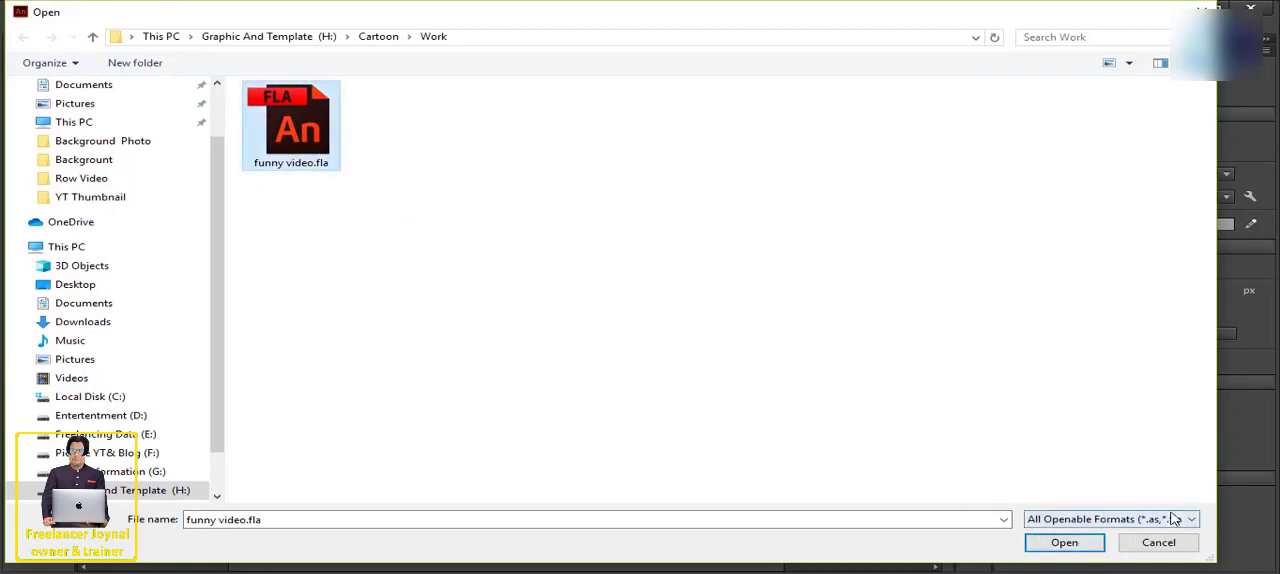
click(614, 168)
click(1201, 10)
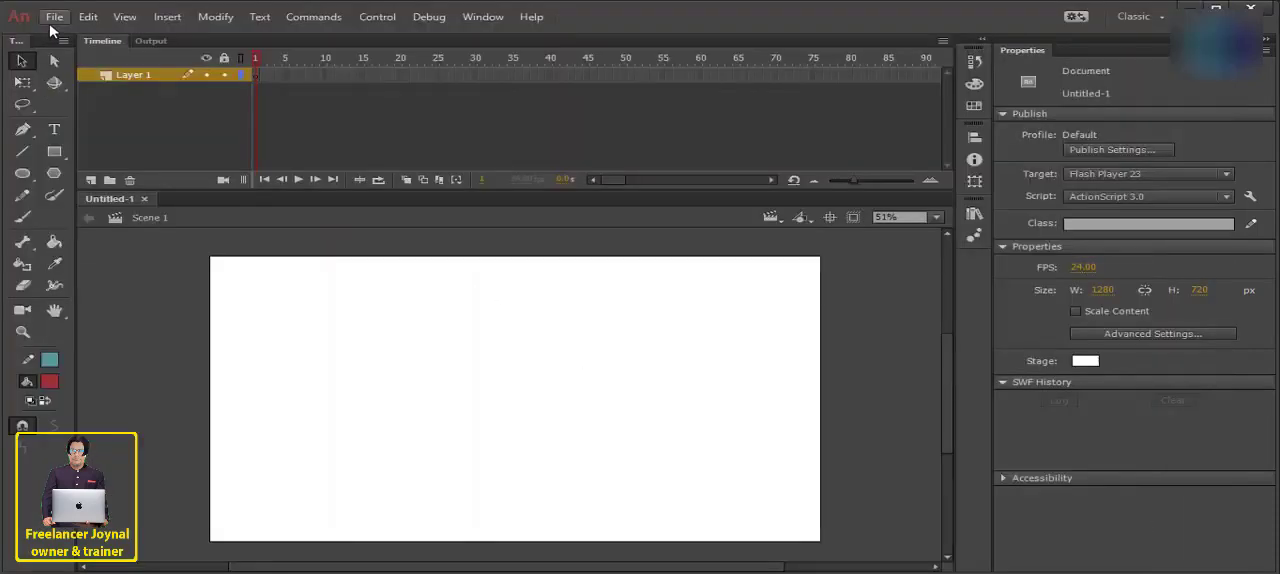
click(51, 23)
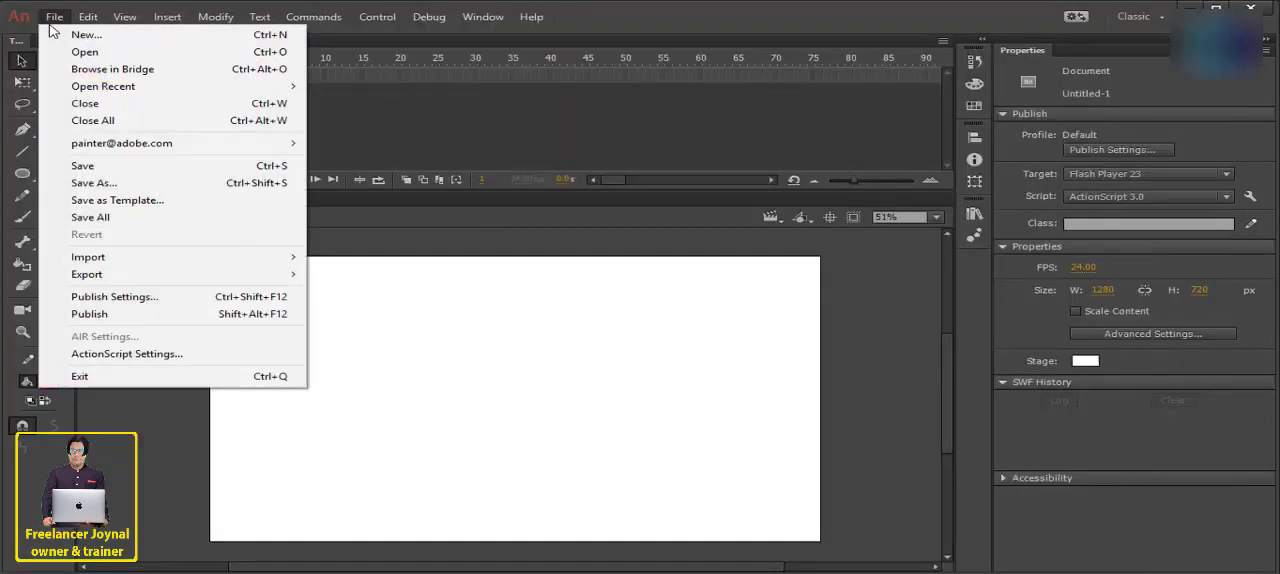
click(120, 184)
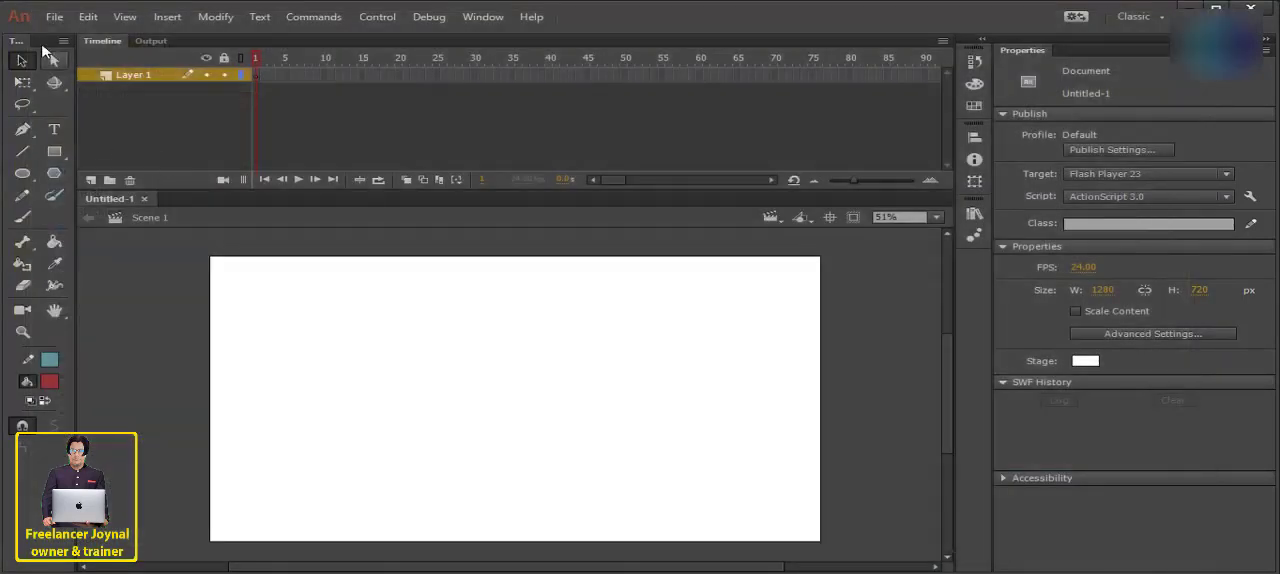
click(54, 17)
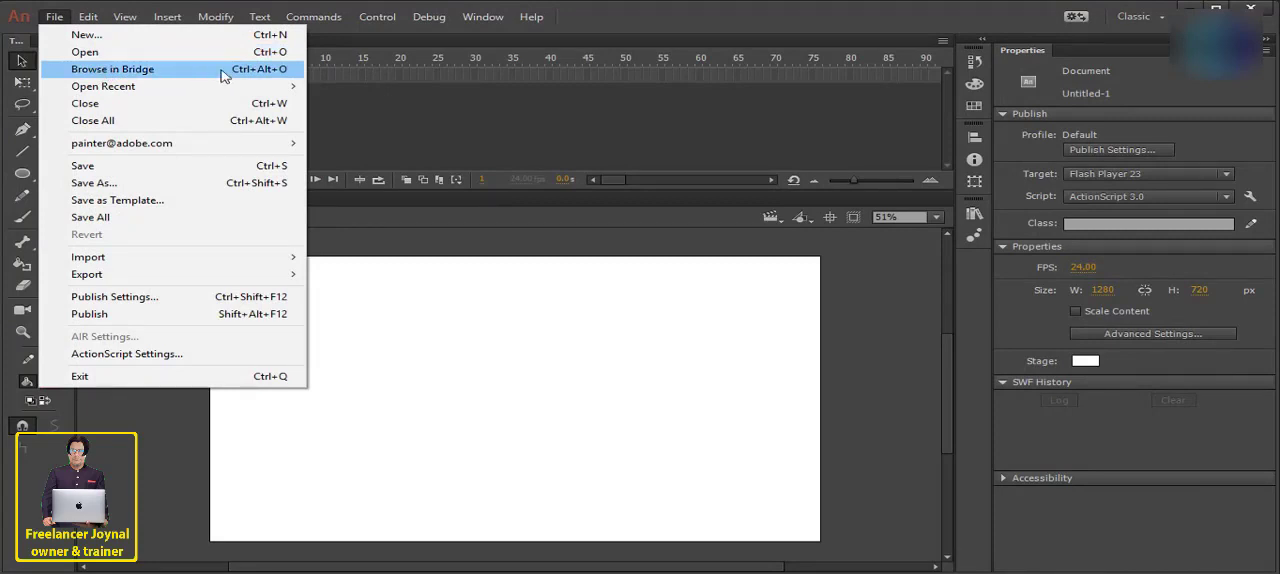
mouse_move(170, 88)
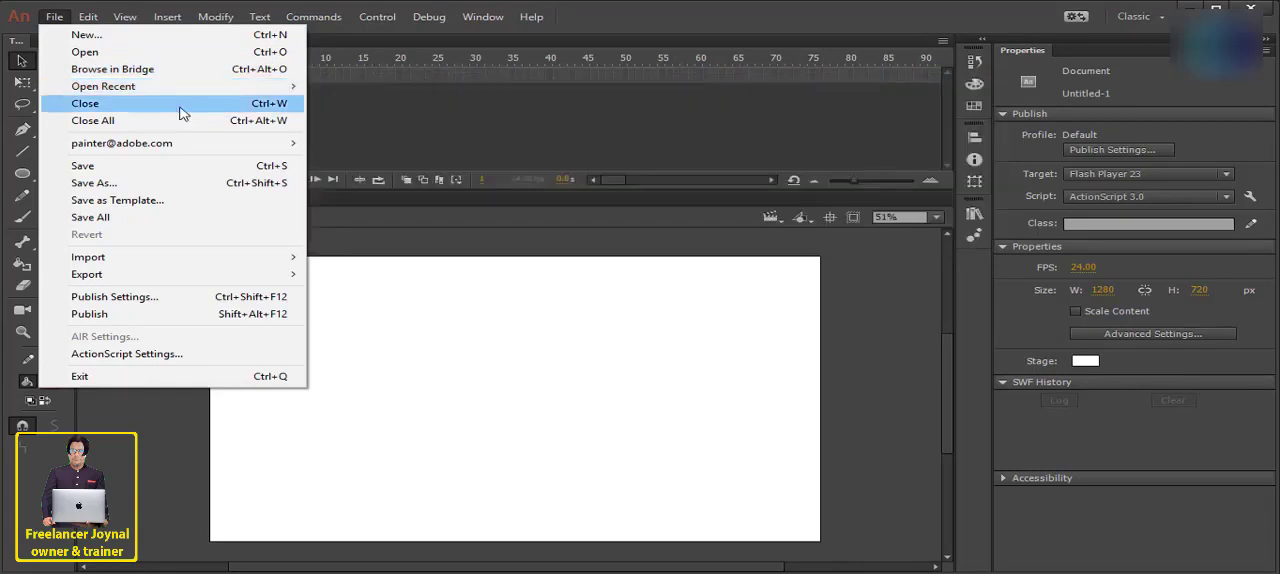
click(474, 349)
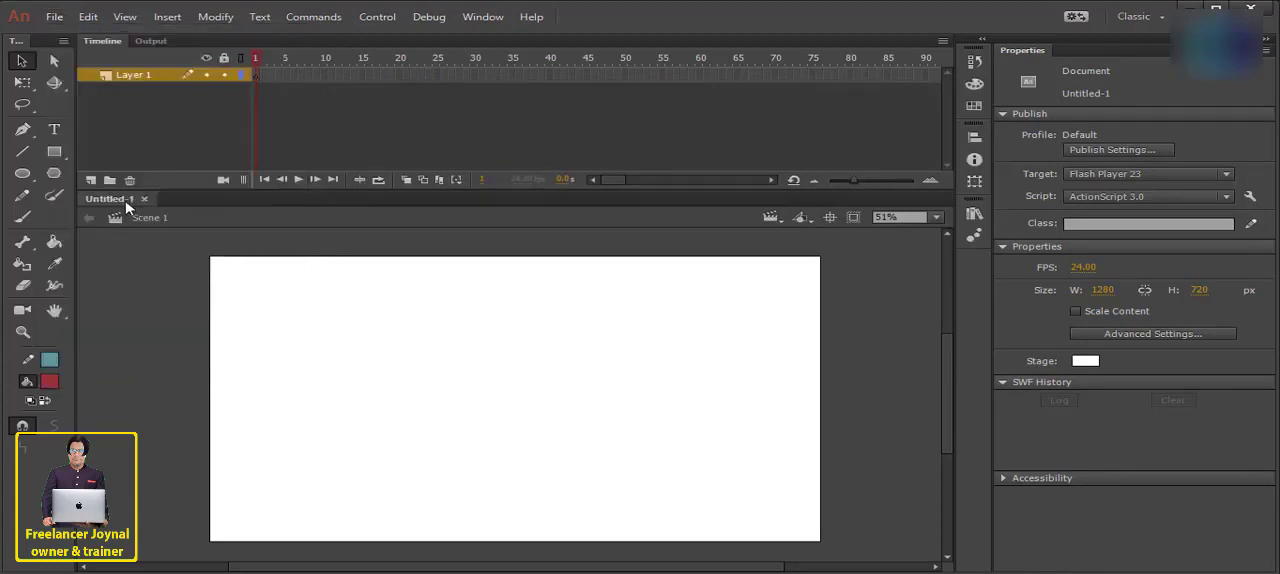
mouse_move(126, 200)
mouse_down()
mouse_move(167, 253)
mouse_move(149, 206)
mouse_move(130, 200)
mouse_up()
click(54, 17)
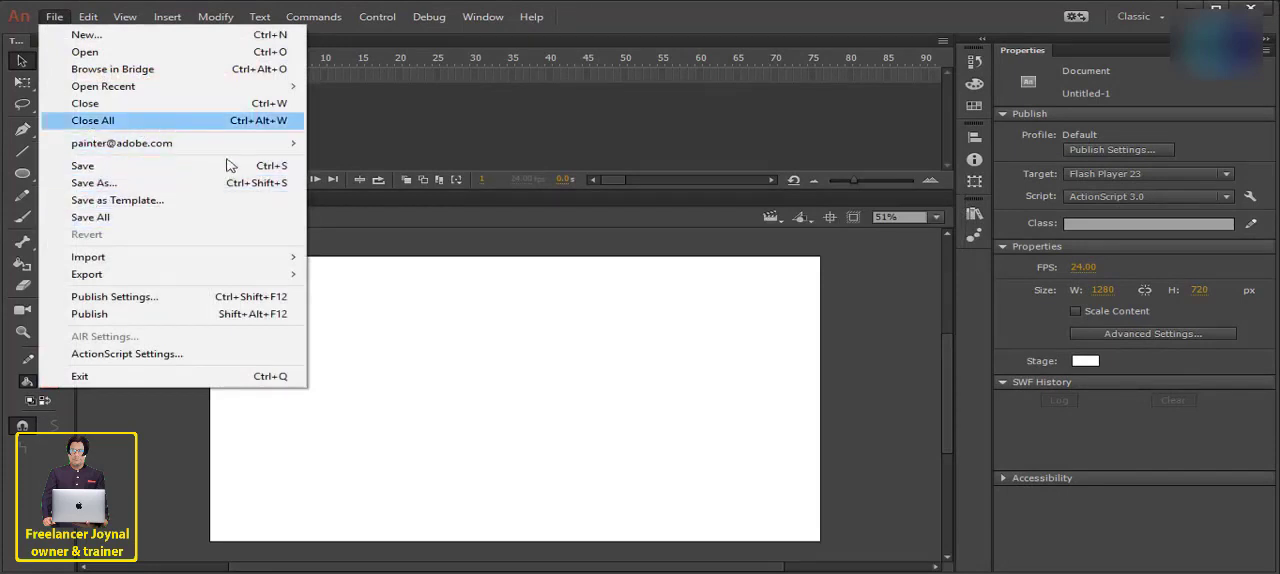
click(529, 344)
- Create a second document with the default settings and switch back and forth between it and Untitled-1
click(54, 17)
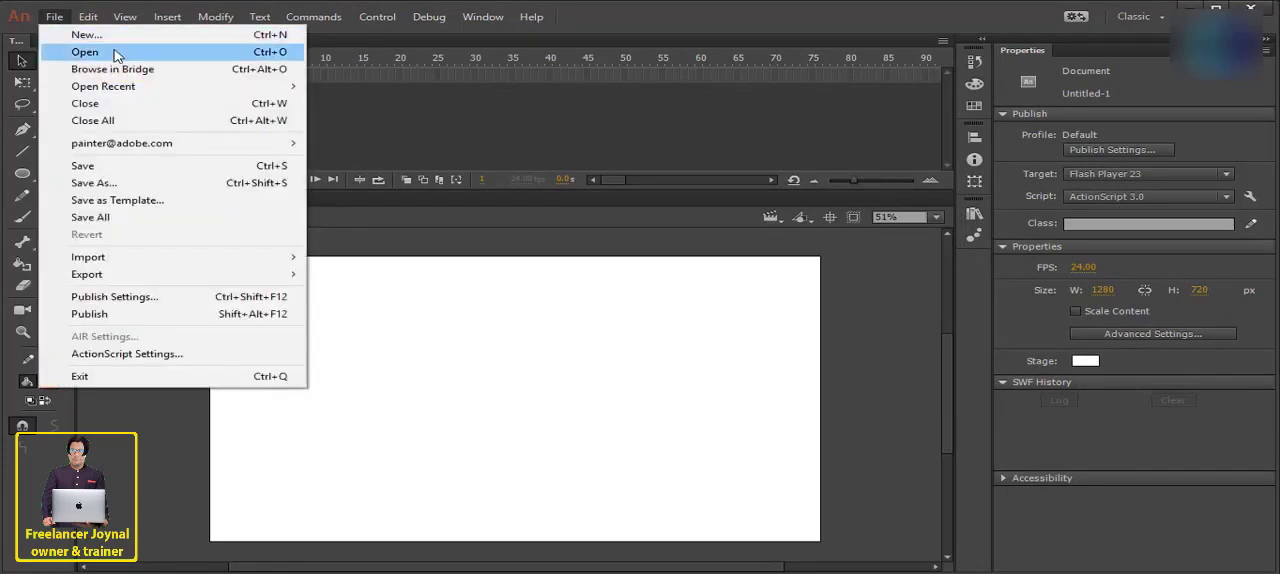
click(95, 35)
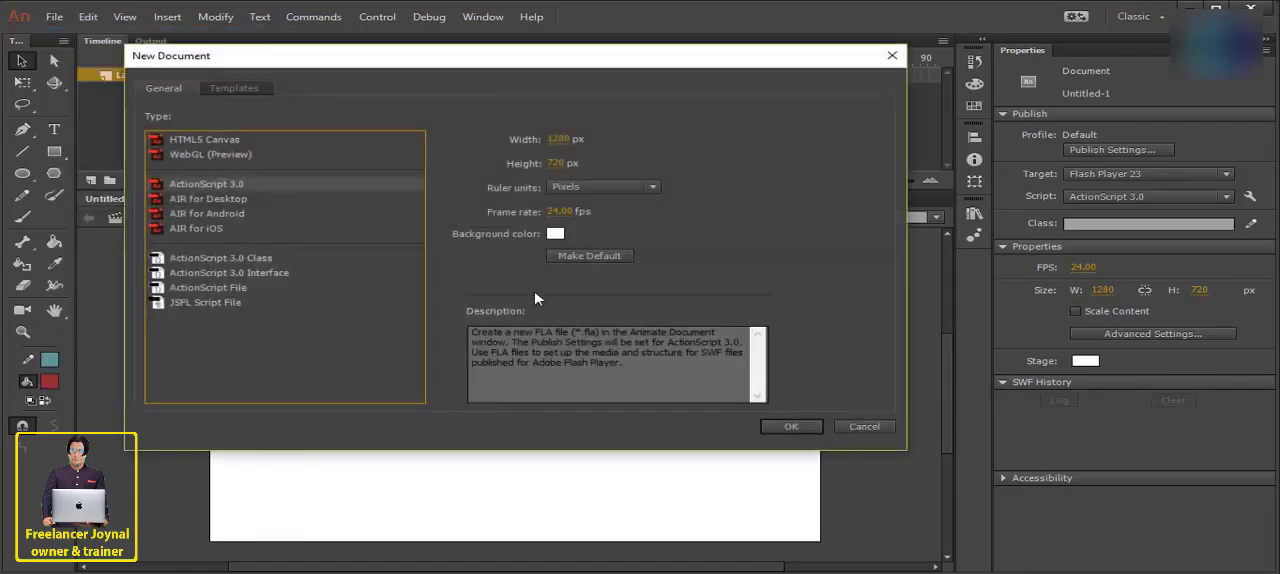
click(790, 426)
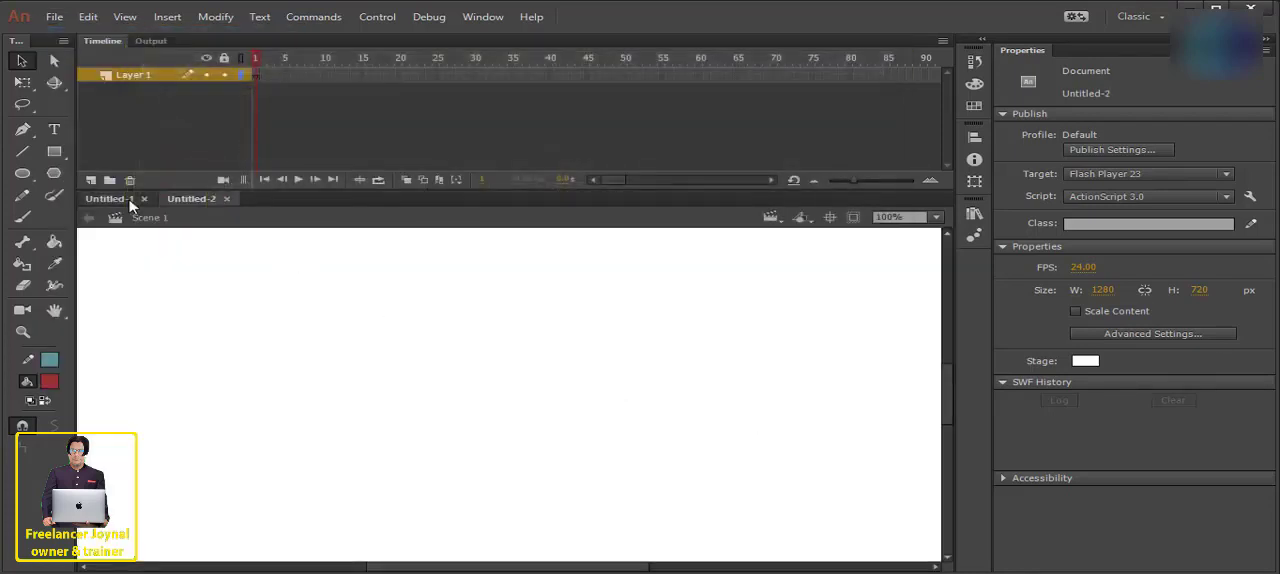
click(125, 199)
click(197, 202)
click(120, 199)
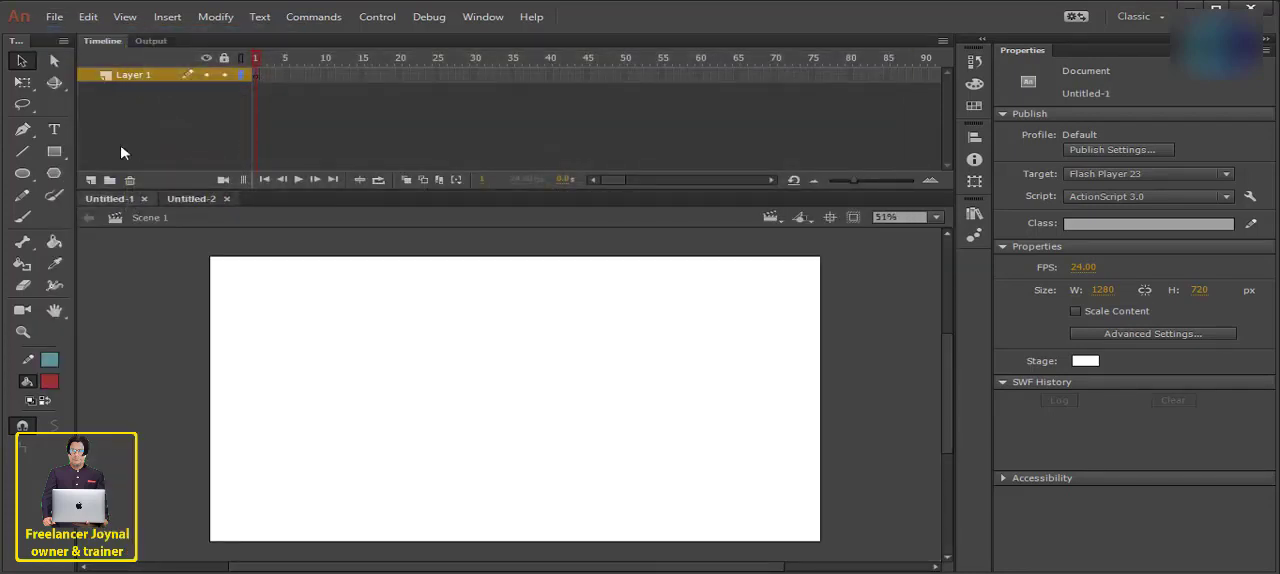
click(193, 199)
- Close all open documents at once and create a fresh ActionScript 3.0 document at 1280 × 720 px
click(52, 20)
click(104, 120)
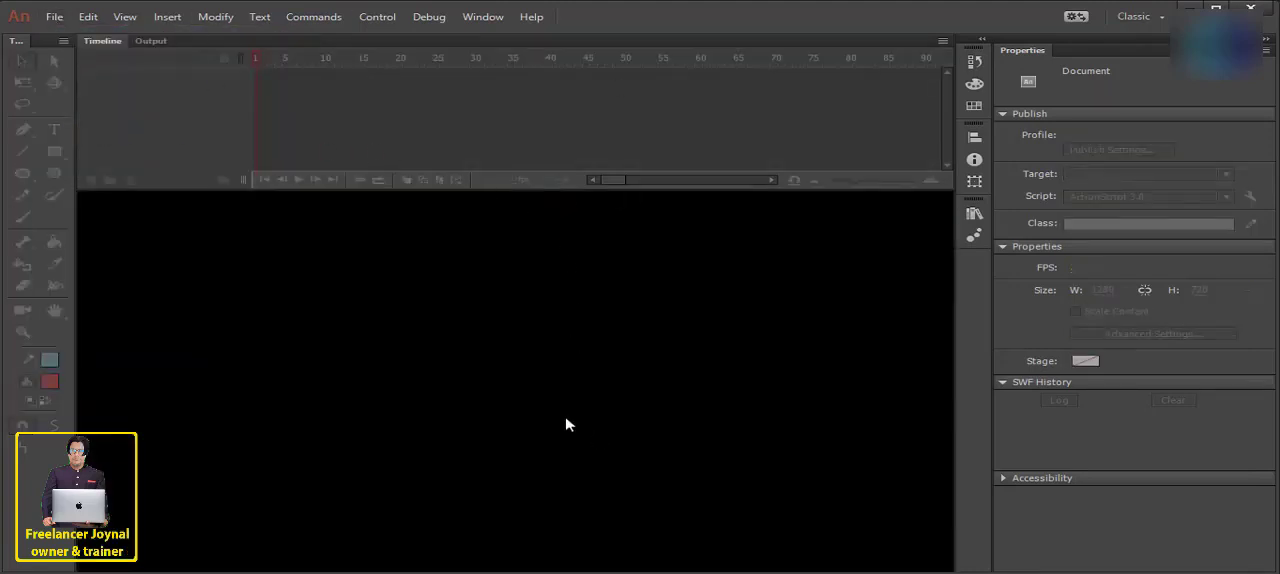
click(76, 38)
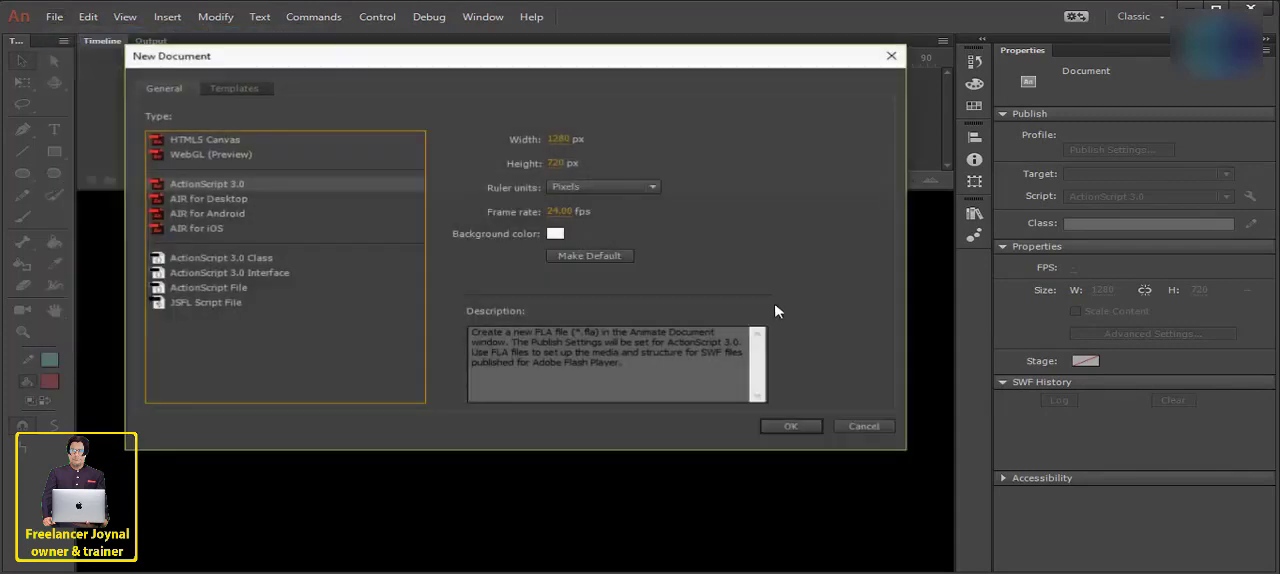
click(794, 434)
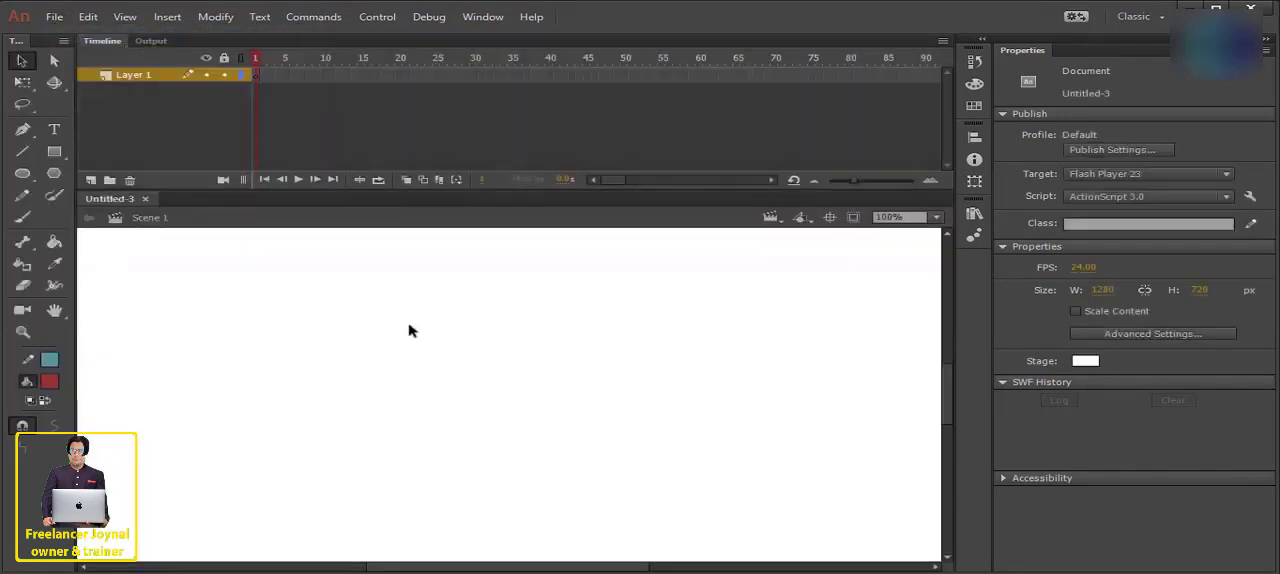
click(54, 17)
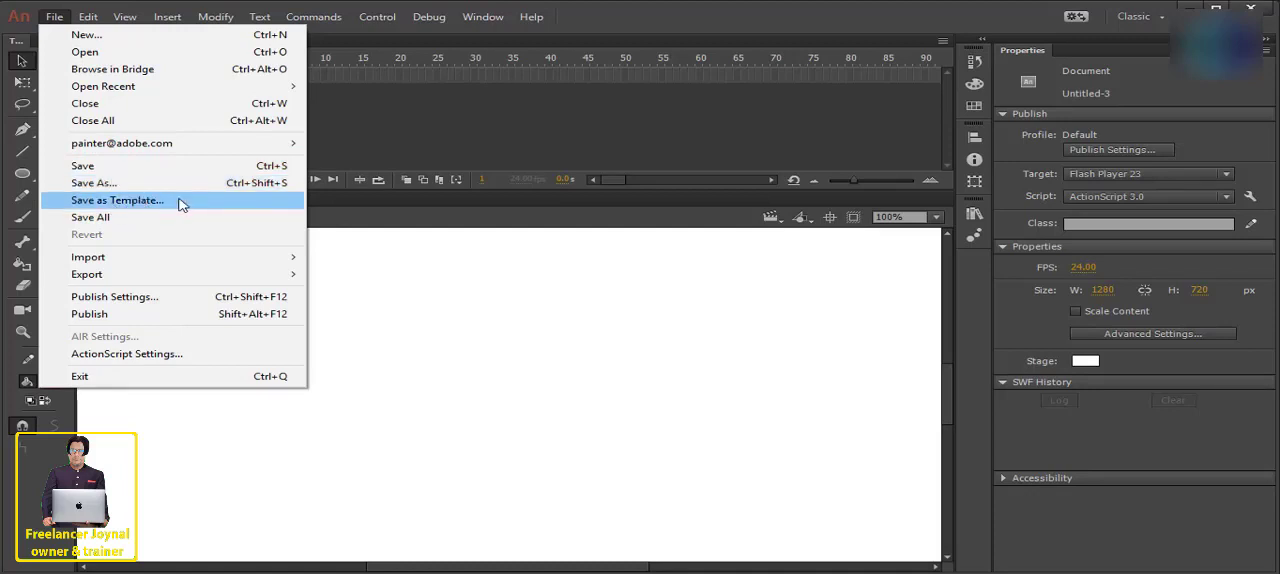
click(531, 258)
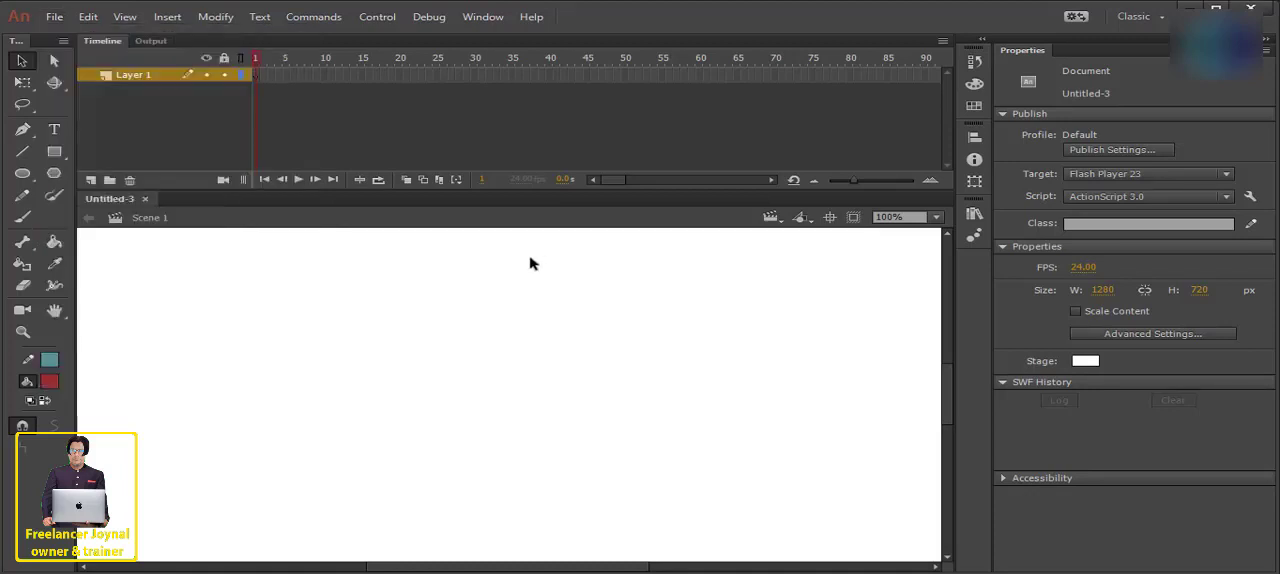
click(54, 17)
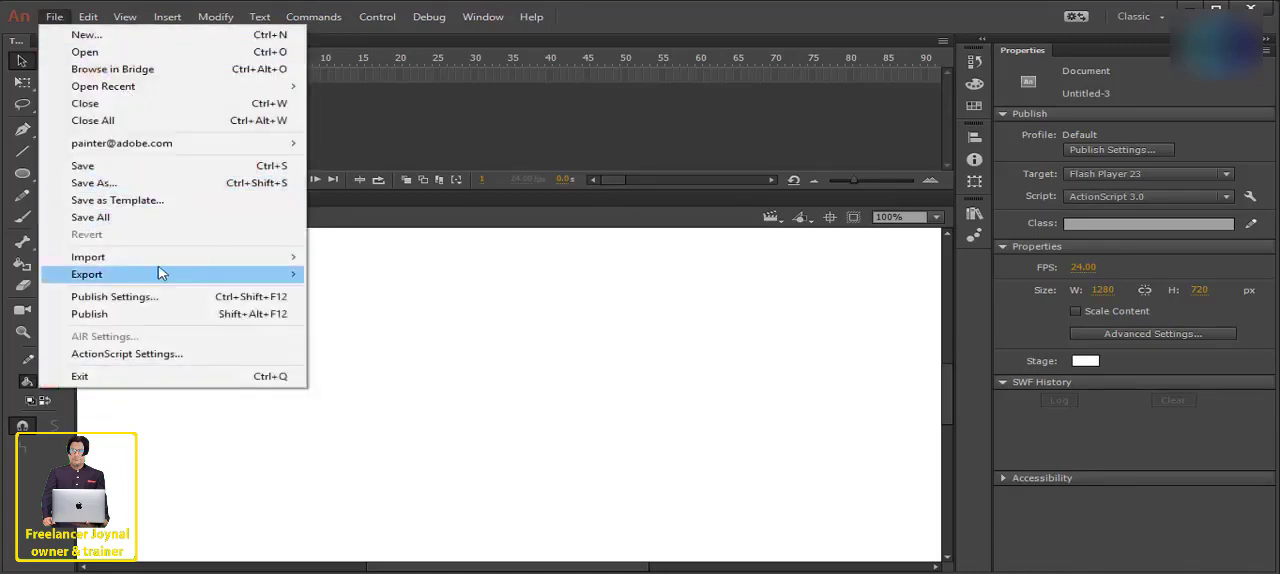
- Import 26747-5-mens-fashion-transparent-image.png from the Picture YT& Blog (F:) drive onto the stage
mouse_move(204, 264)
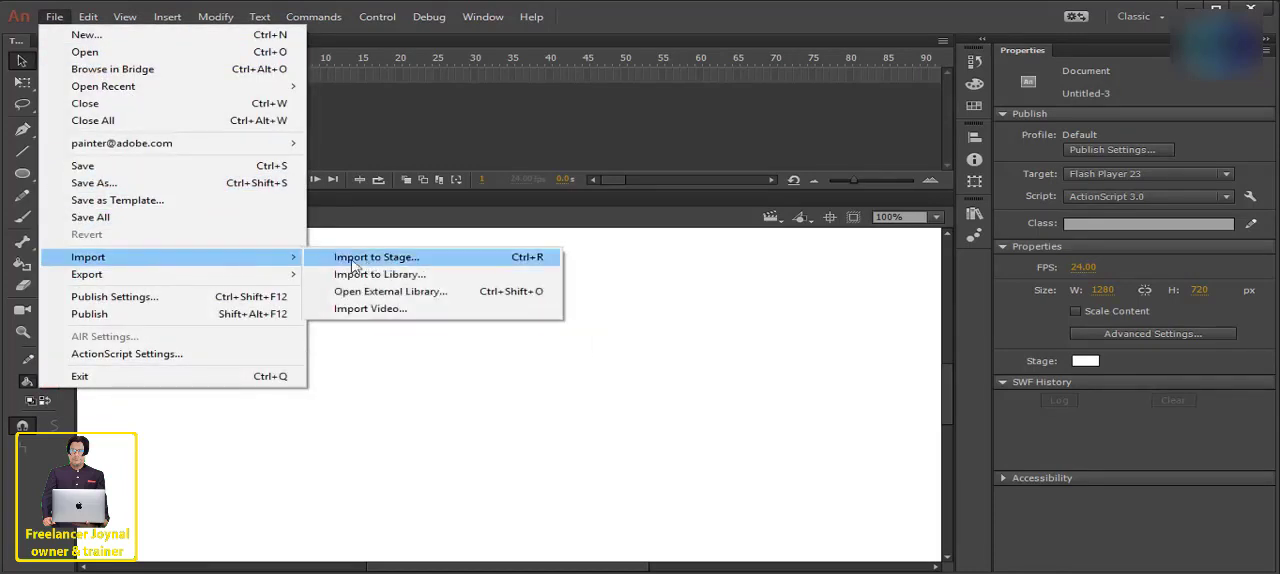
click(427, 266)
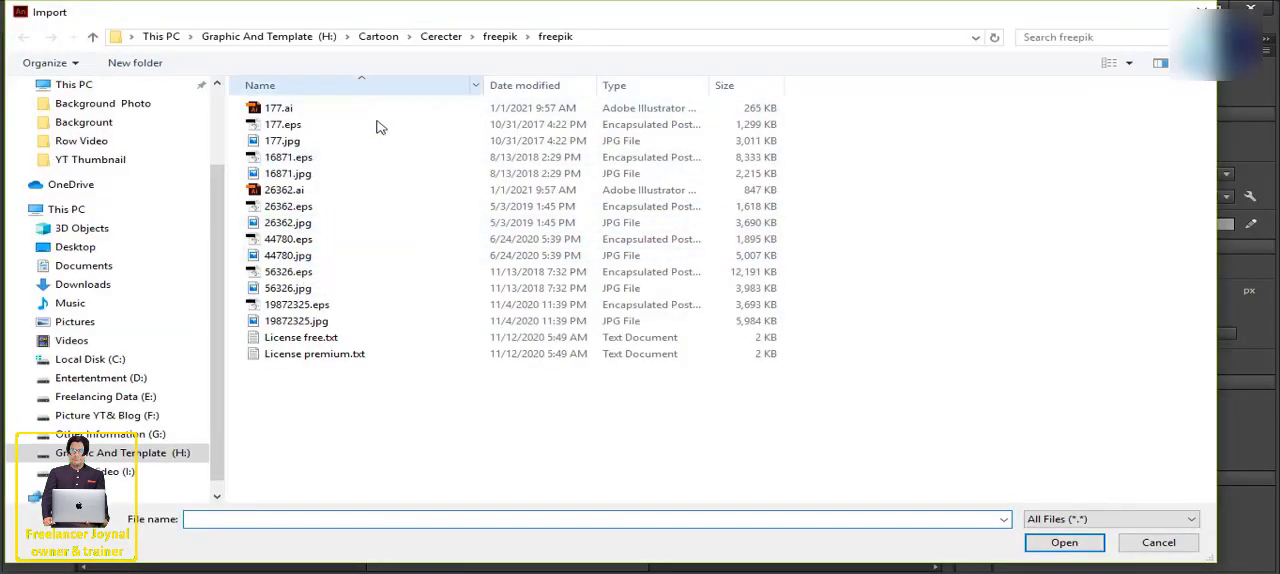
click(118, 415)
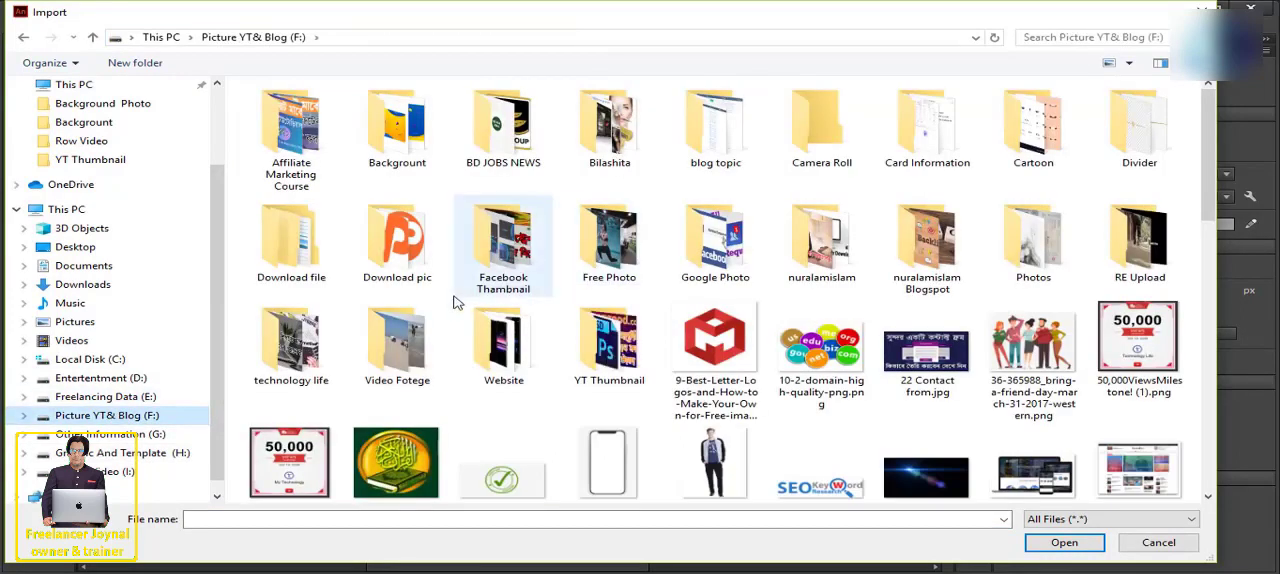
click(715, 465)
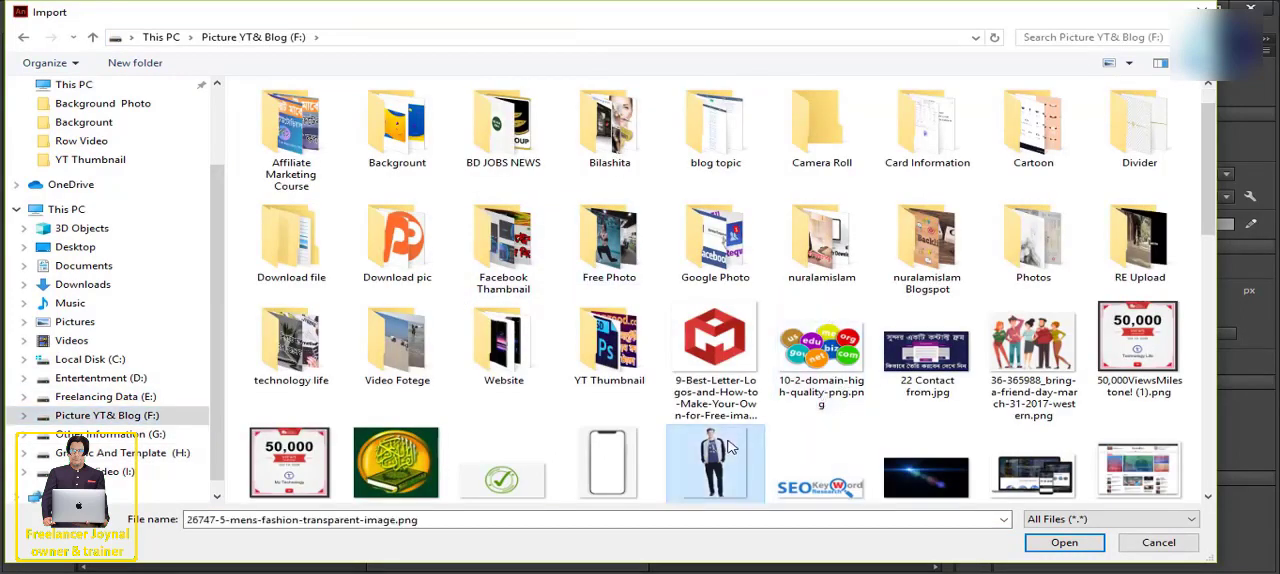
click(1063, 543)
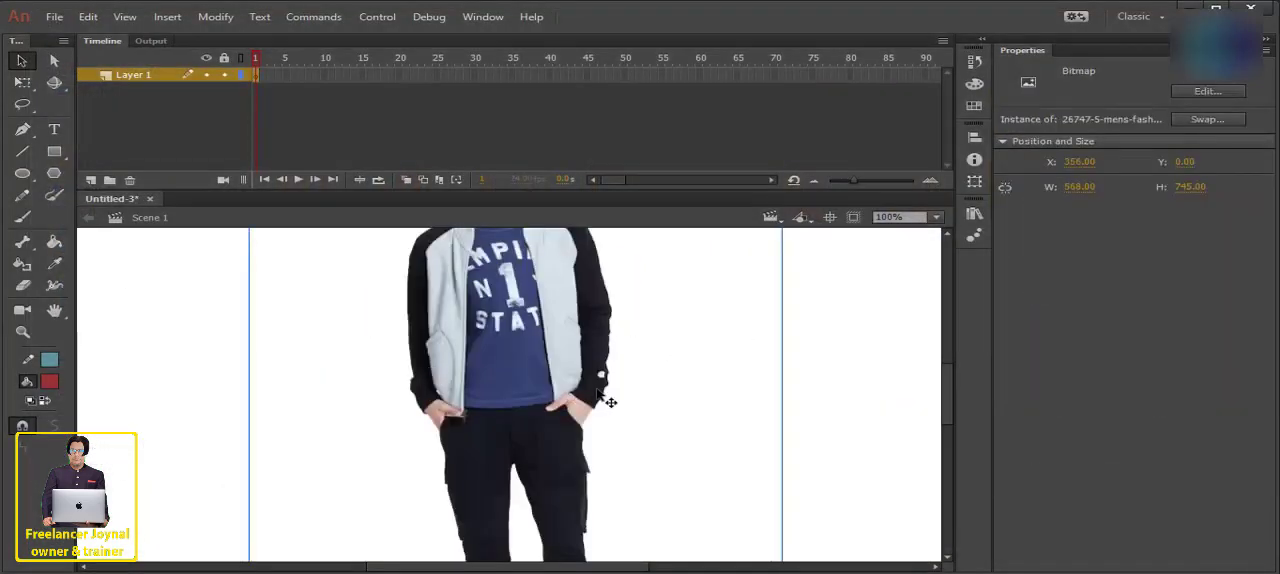
scroll(576, 390, down, 3)
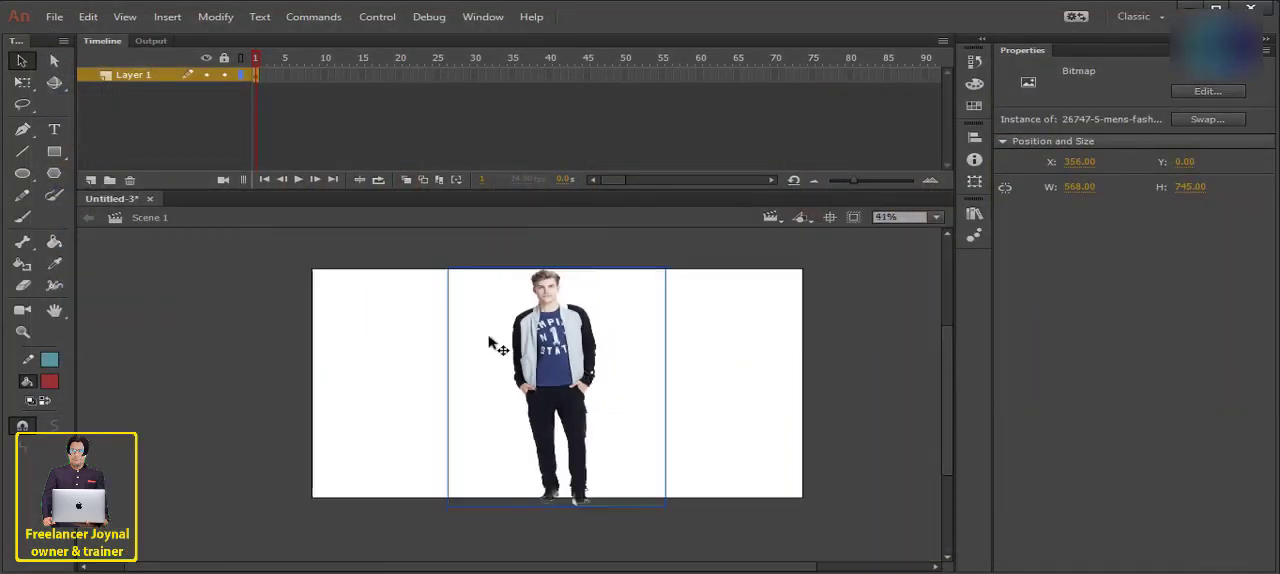
- Examine the available export formats without exporting the document, and deselect the picture
click(54, 16)
mouse_move(180, 257)
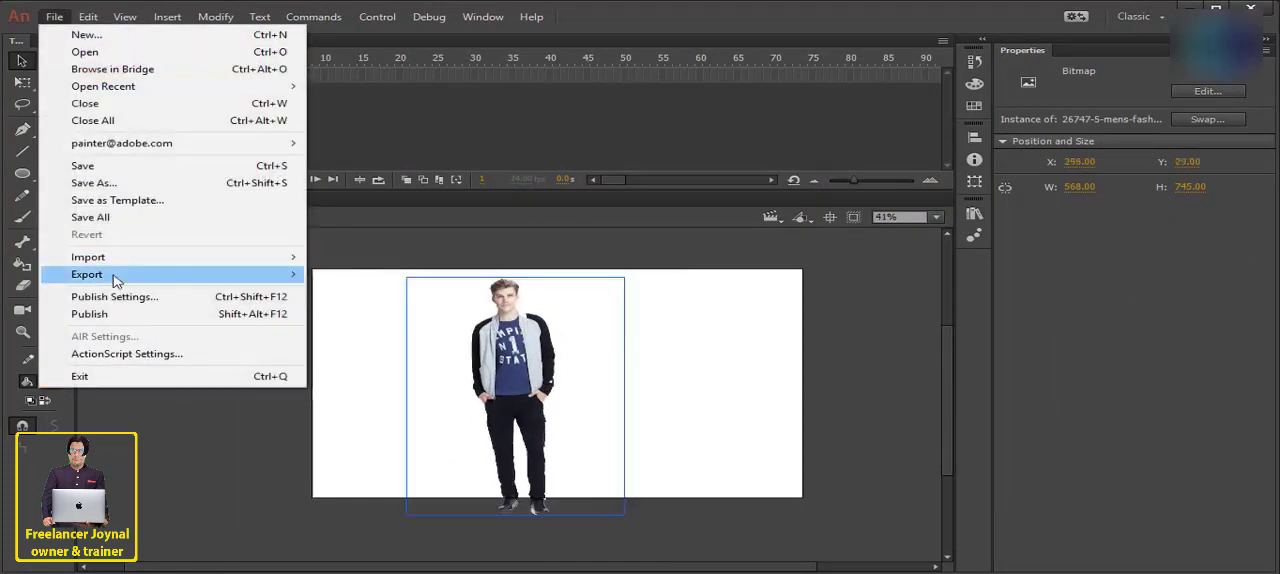
mouse_move(115, 280)
mouse_move(294, 274)
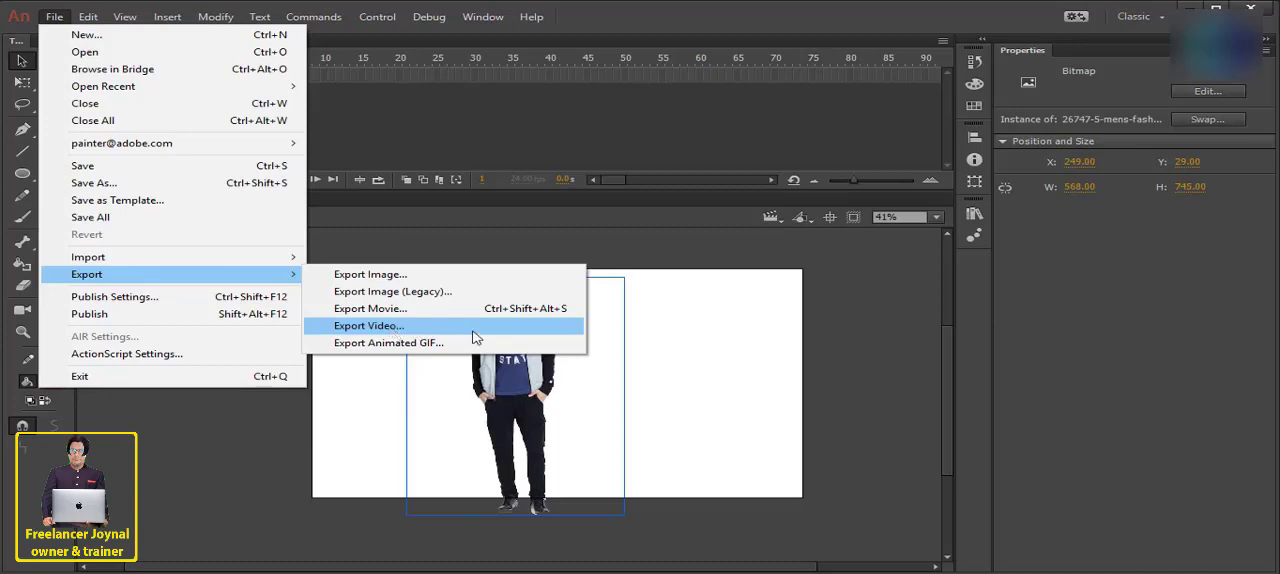
click(473, 241)
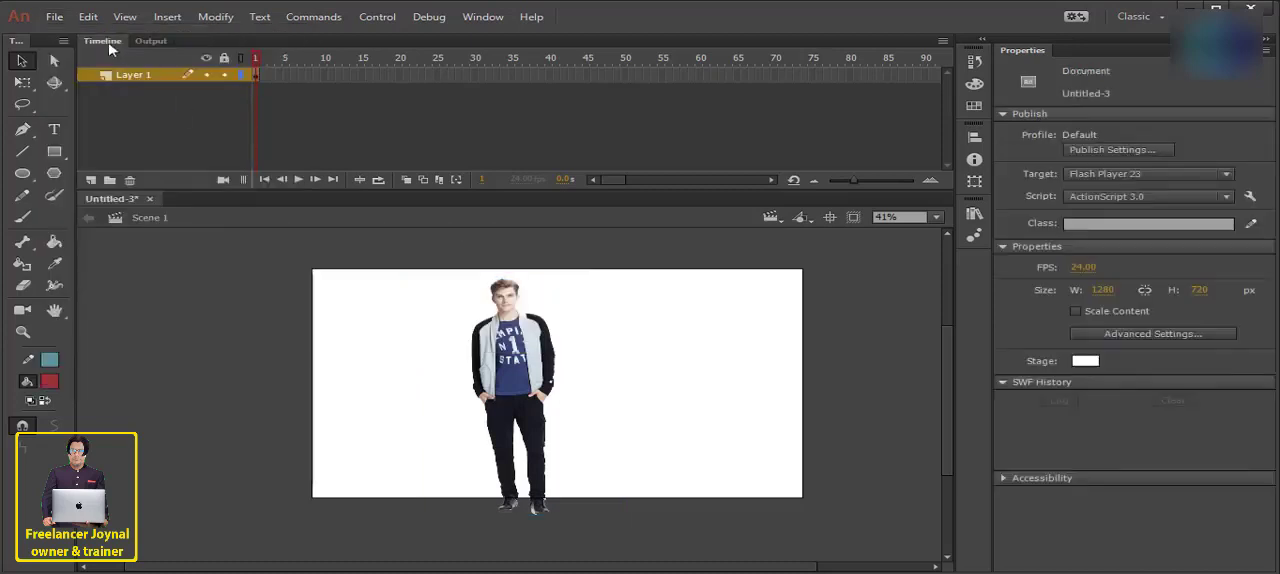
- Set the audio stream bit rate to 128 kbps in the Flash (.swf) publish settings
click(54, 17)
click(137, 299)
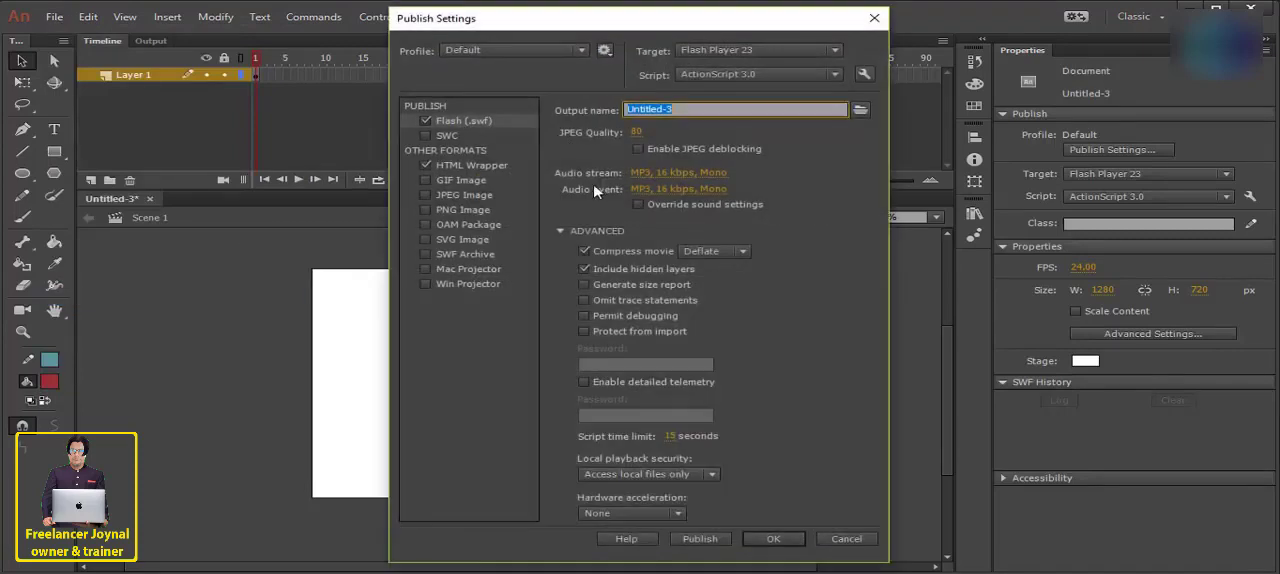
click(692, 178)
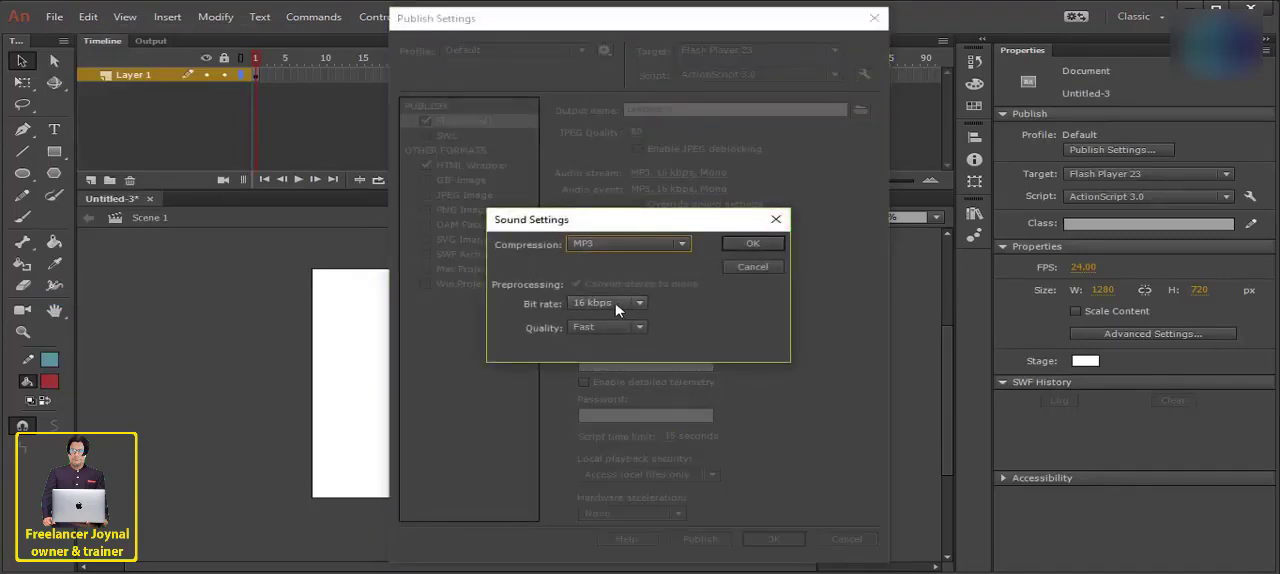
click(612, 303)
click(619, 491)
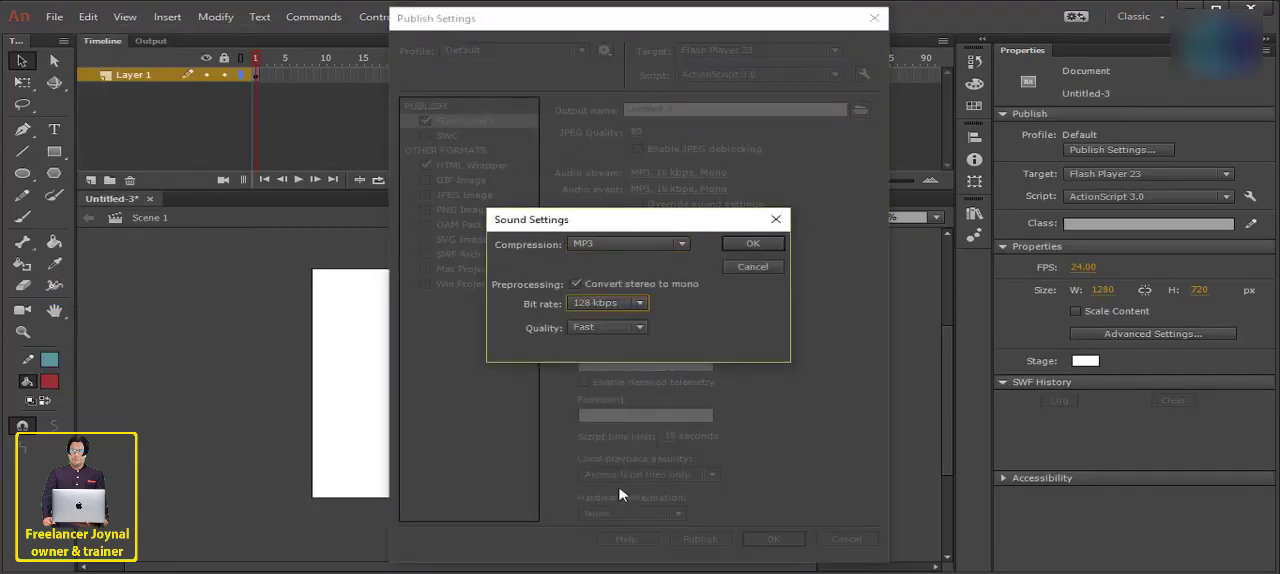
click(752, 244)
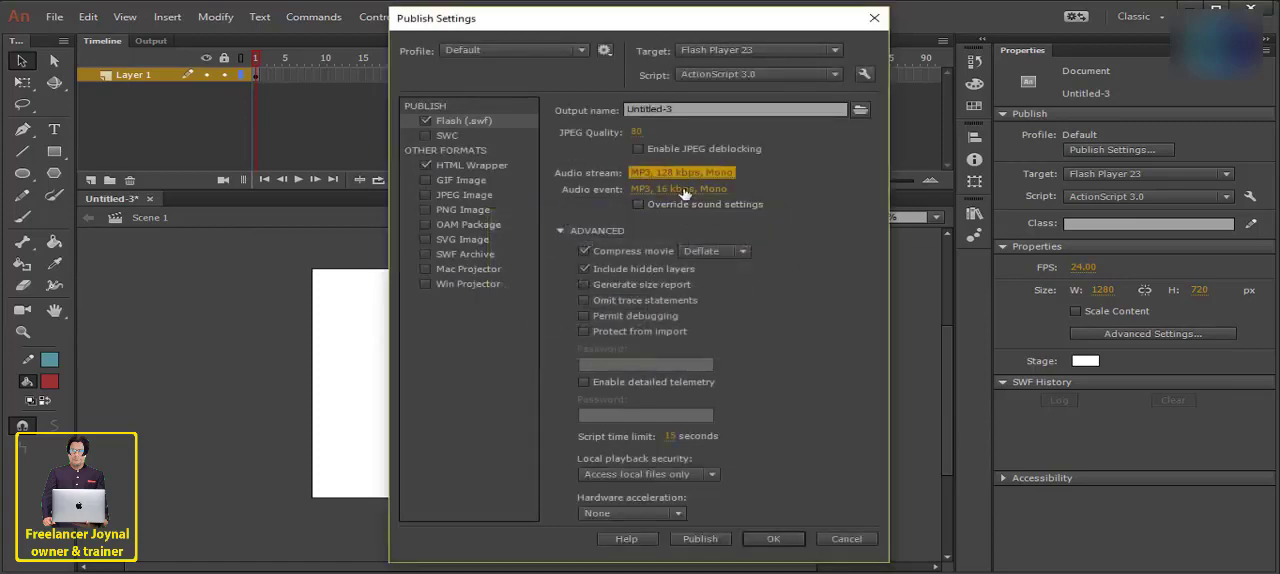
click(773, 538)
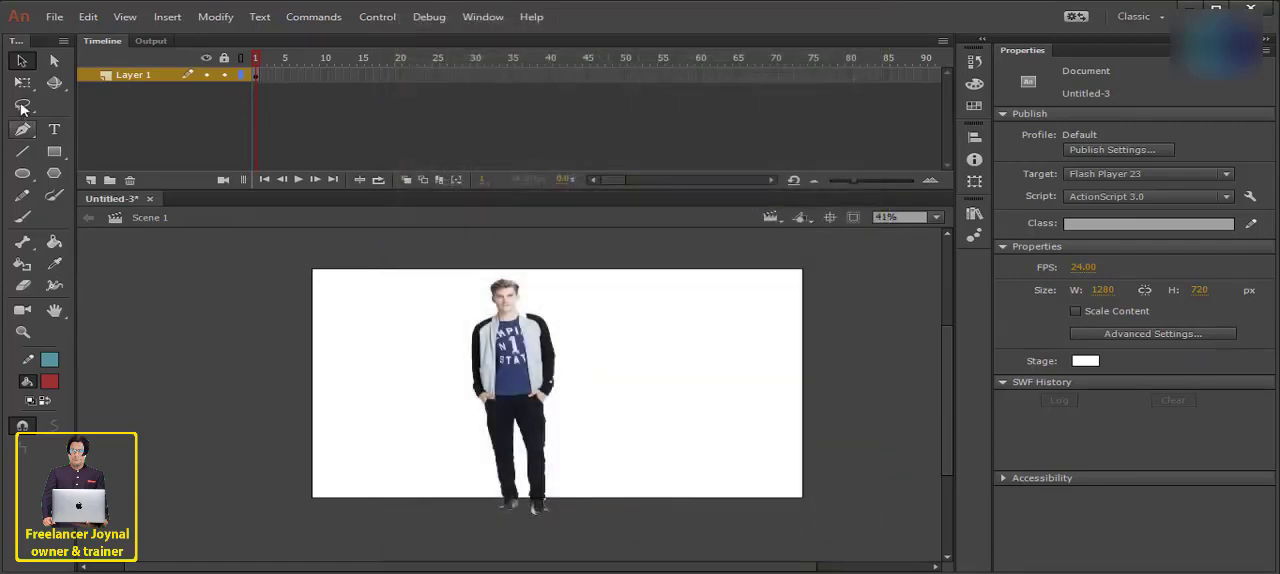
click(55, 17)
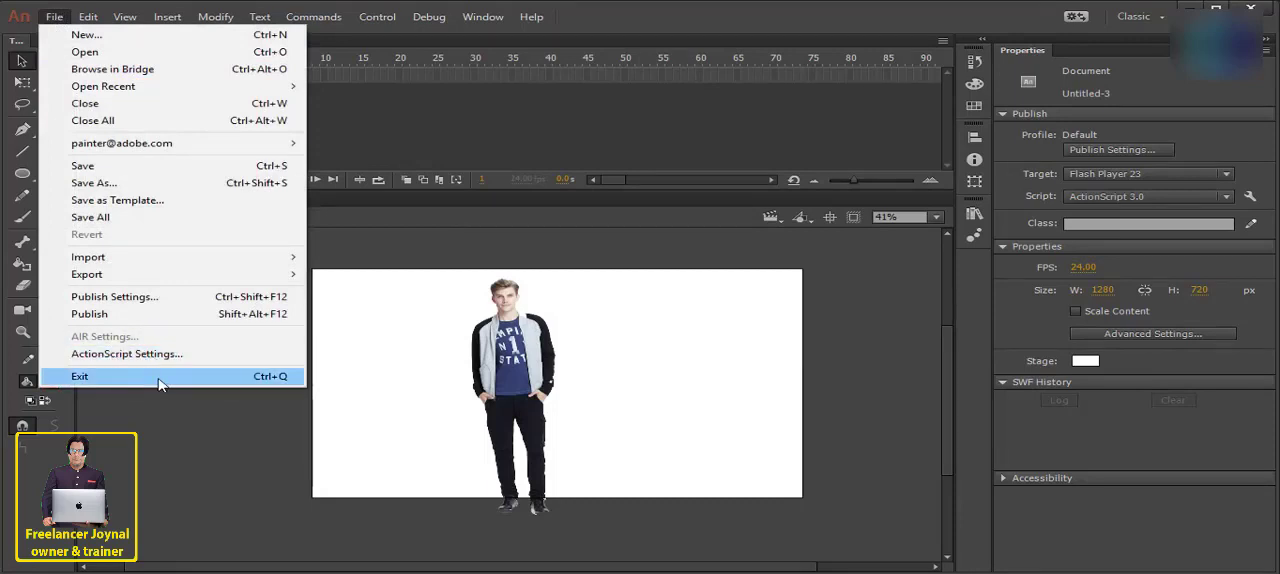
click(122, 391)
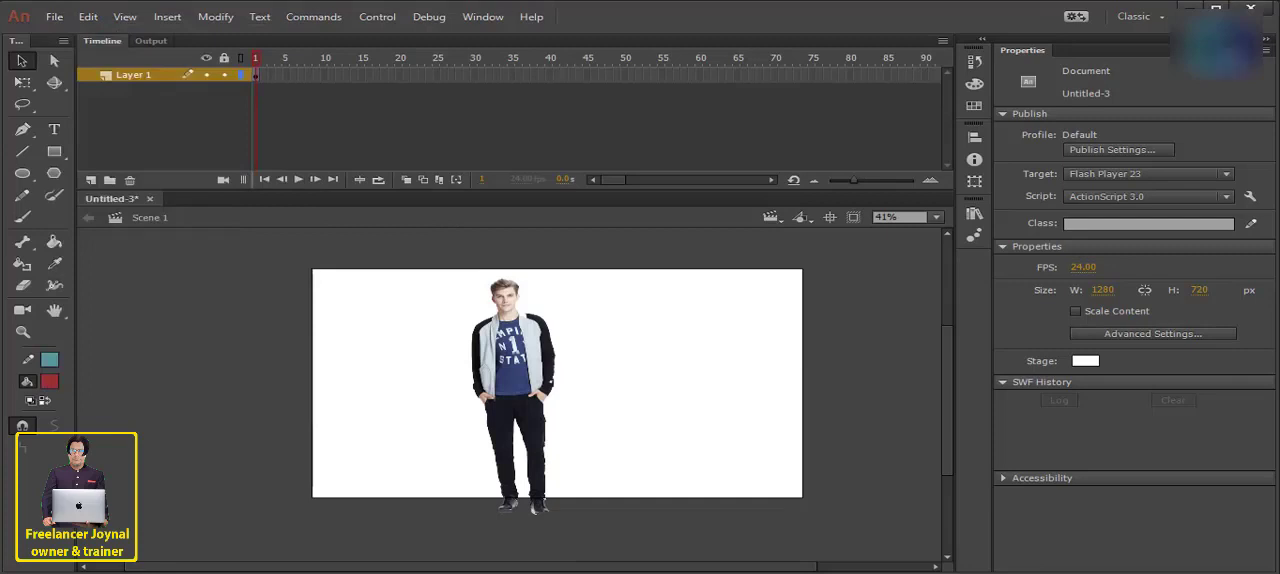
- Select everything on the stage and clear it
click(88, 17)
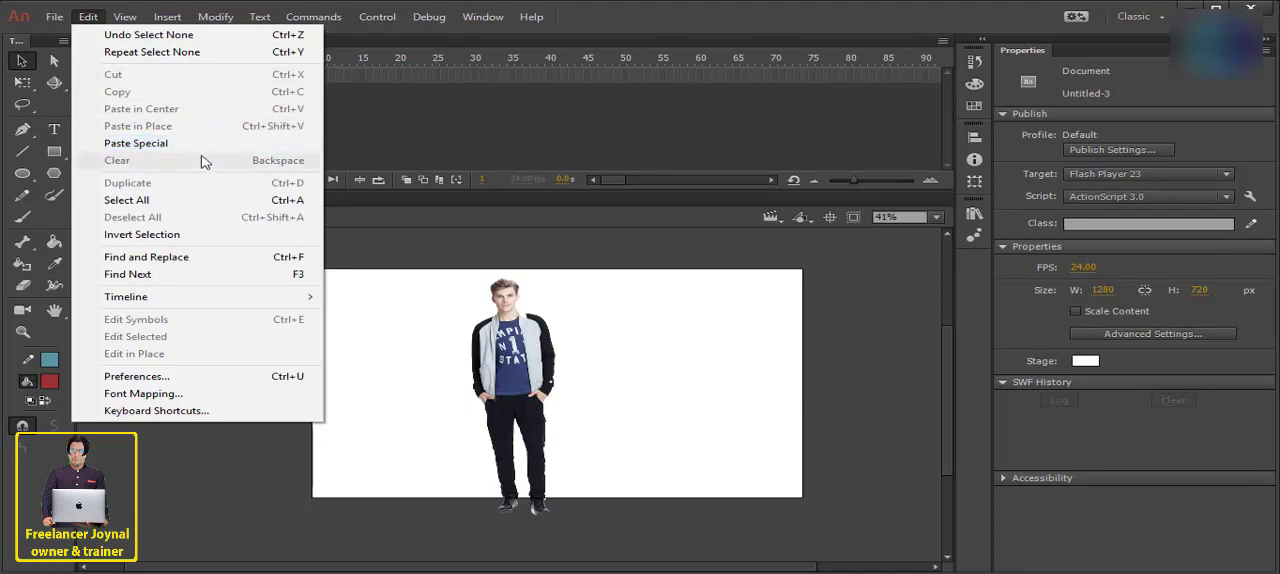
click(200, 200)
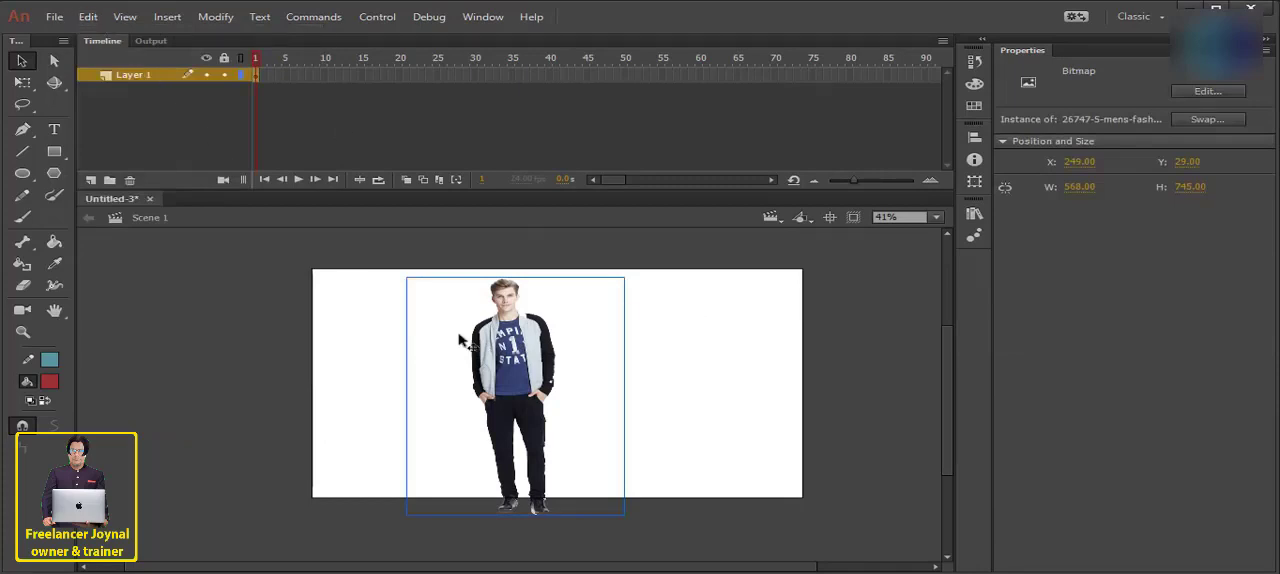
click(88, 17)
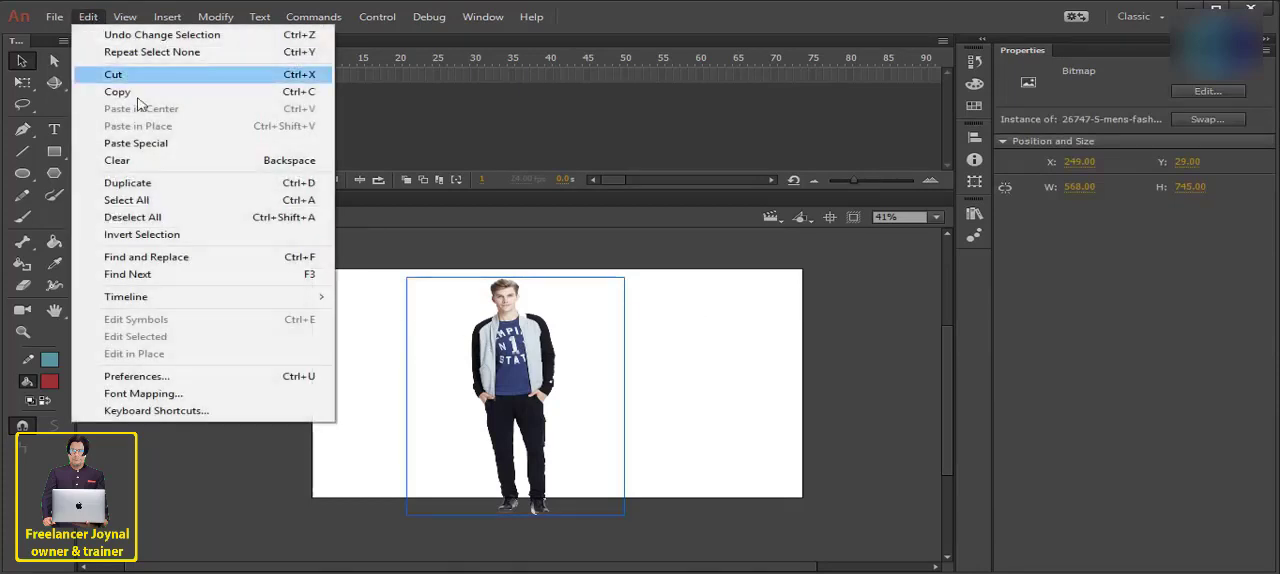
click(155, 162)
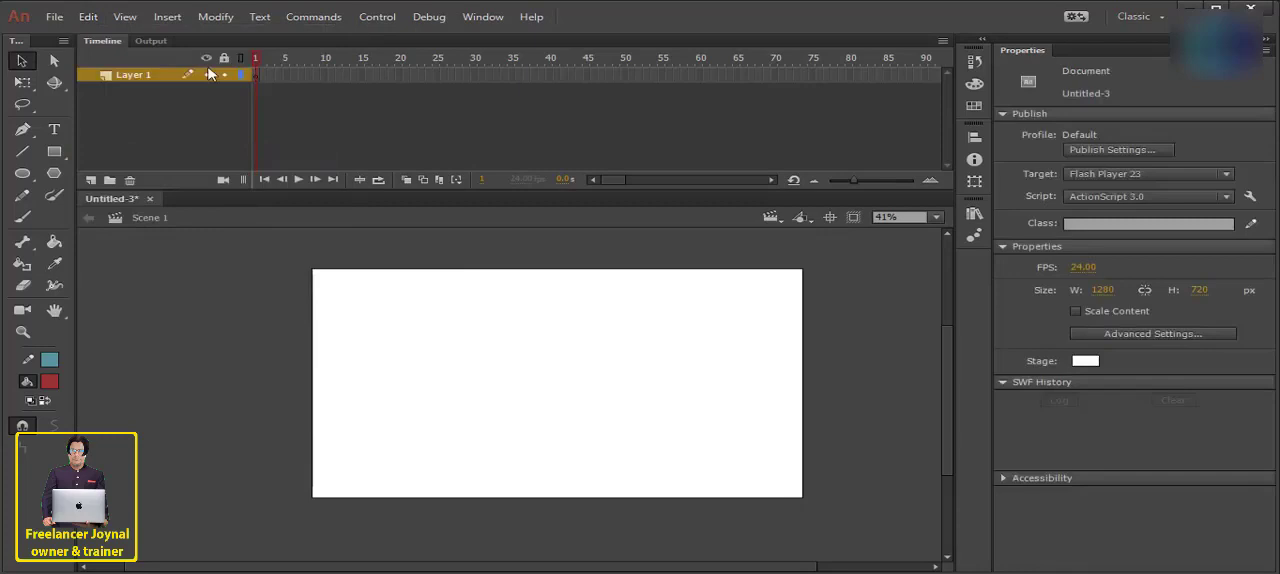
- Undo the clearing of the stage
click(88, 17)
click(586, 375)
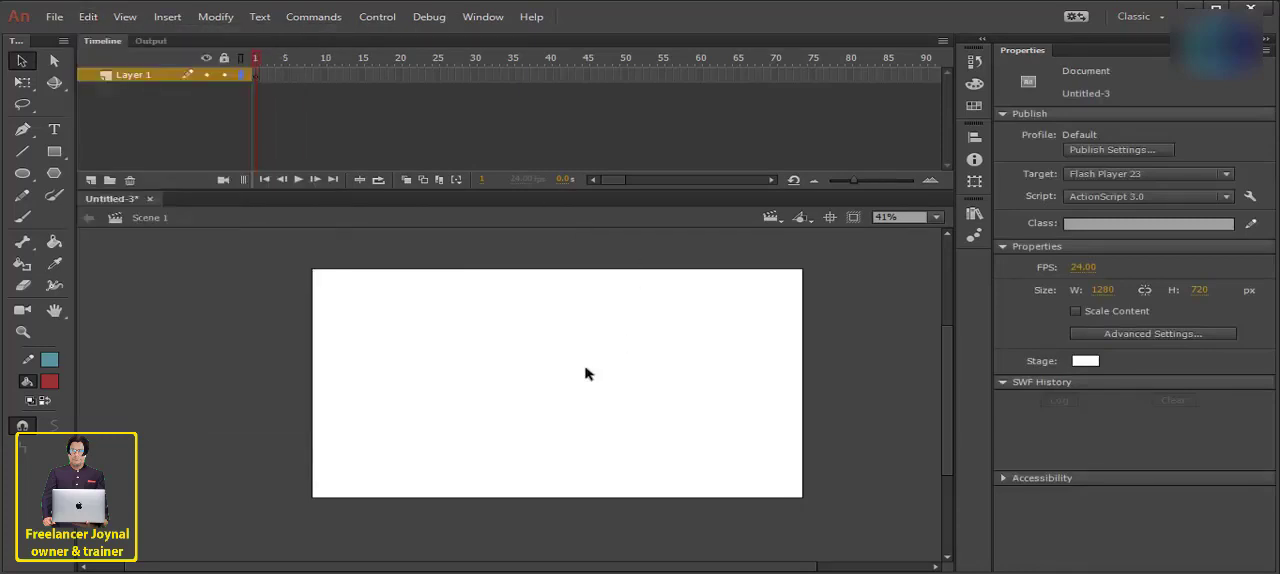
key(ctrl+z)
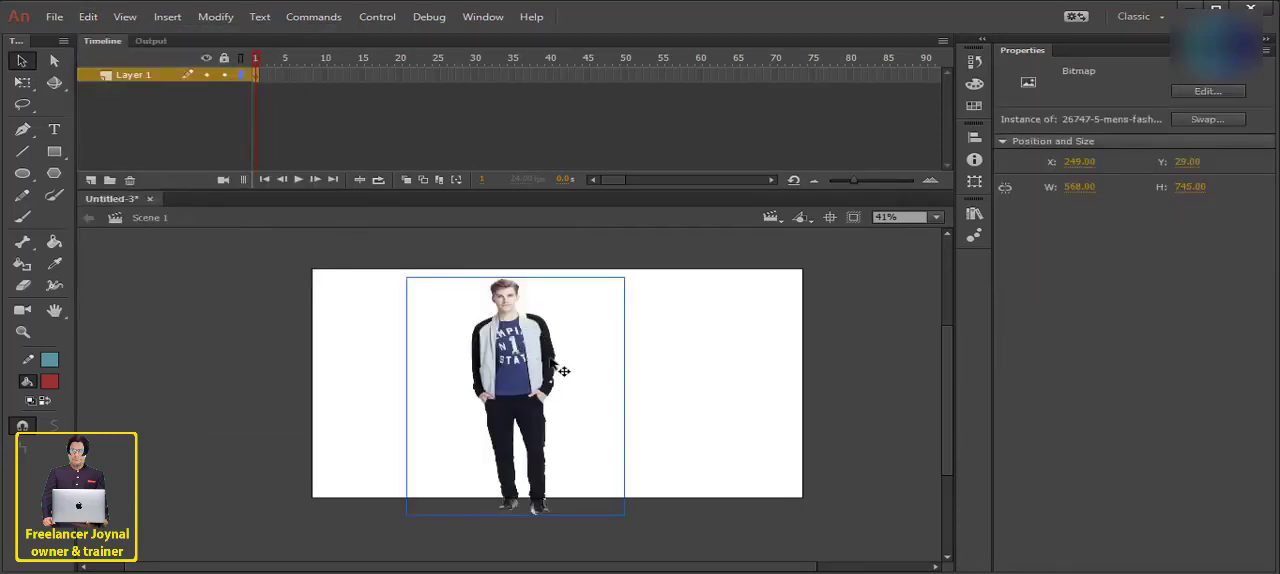
- Duplicate the picture of the man and arrange both side by side, with one at about X 585, Y 29
drag(517, 352, 492, 352)
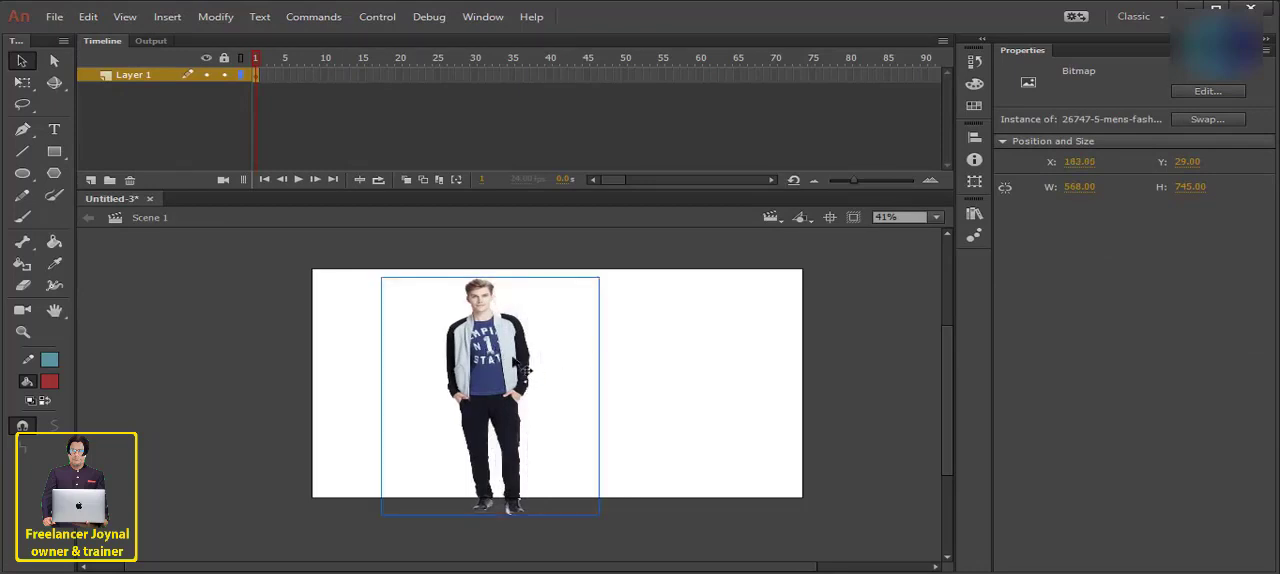
click(88, 17)
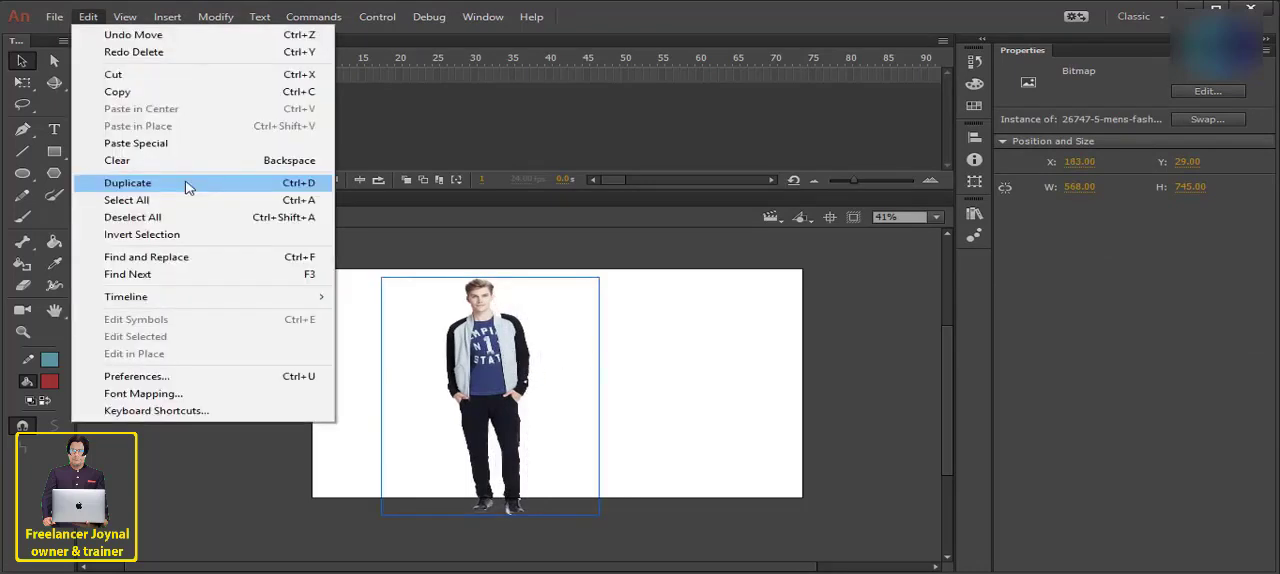
click(245, 183)
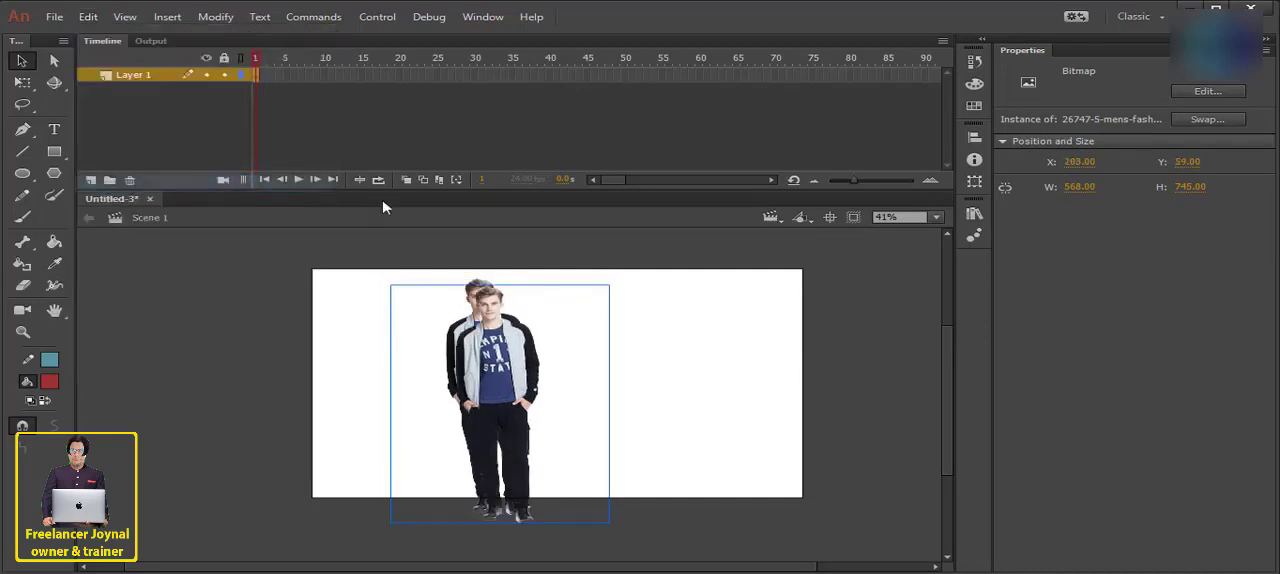
drag(504, 341, 451, 343)
click(642, 345)
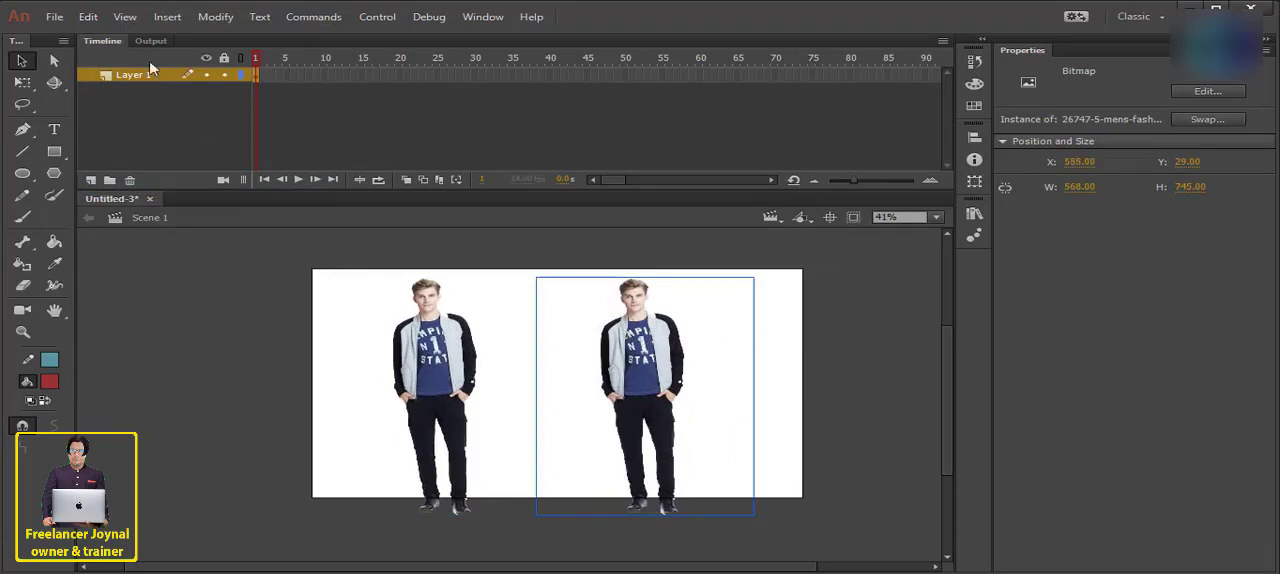
- Duplicate the right-hand figure and place the copy between the other two at about X 317, Y 0
click(88, 17)
click(155, 181)
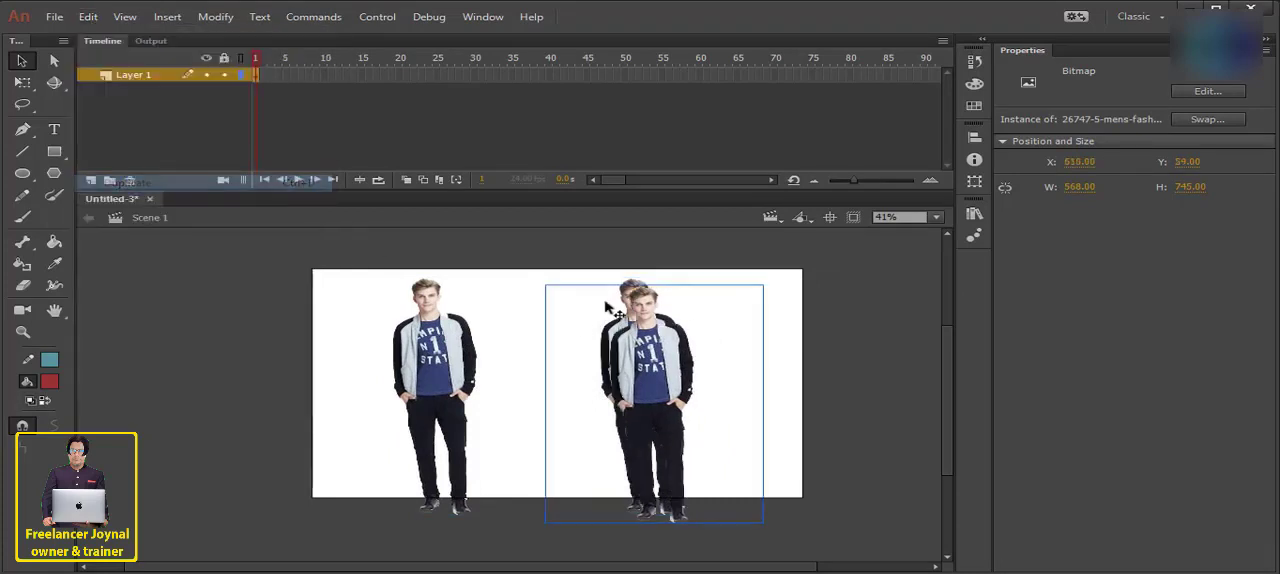
drag(648, 350, 540, 342)
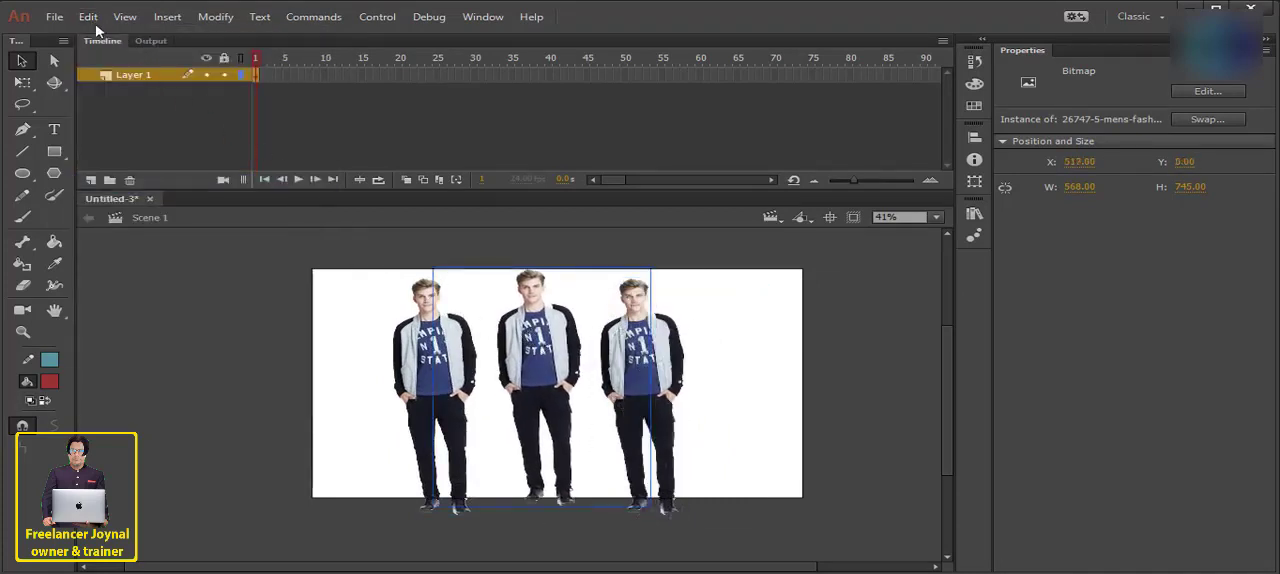
- Shift the right-hand and left-hand figures further right, and select all three with a marquee
click(90, 17)
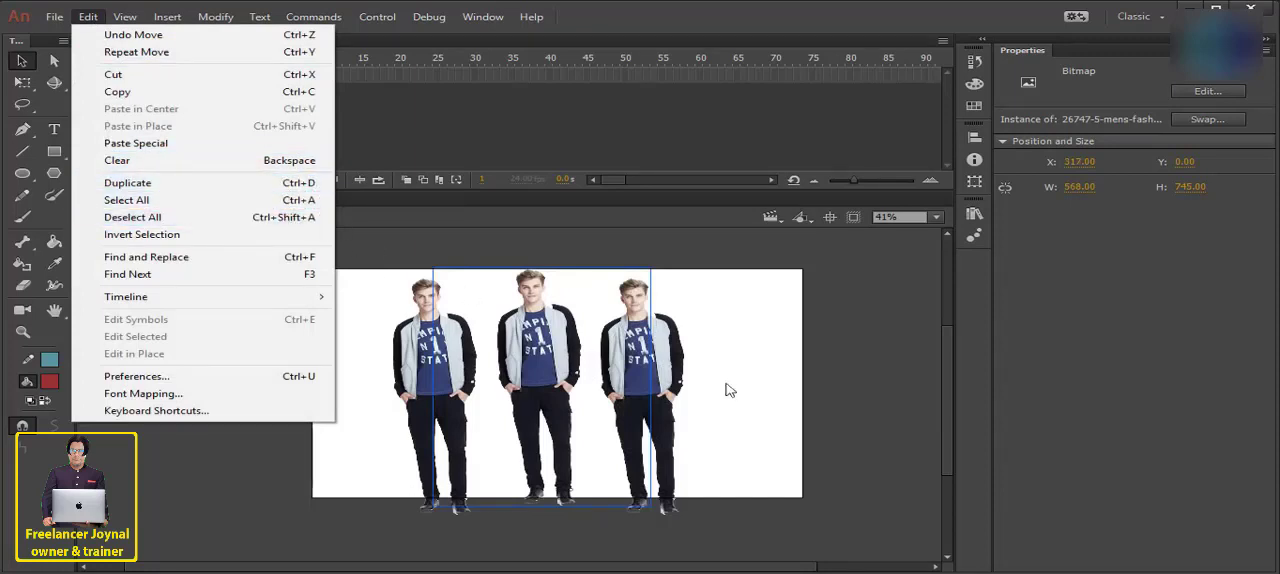
click(740, 340)
drag(740, 340, 776, 333)
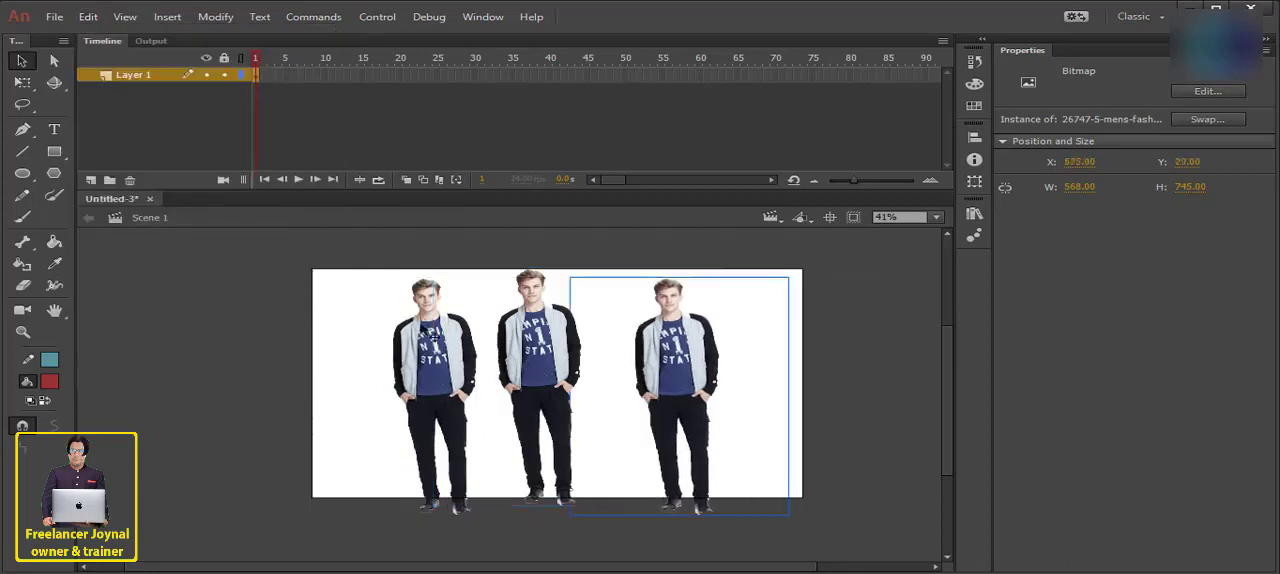
drag(392, 320, 452, 325)
drag(357, 300, 927, 396)
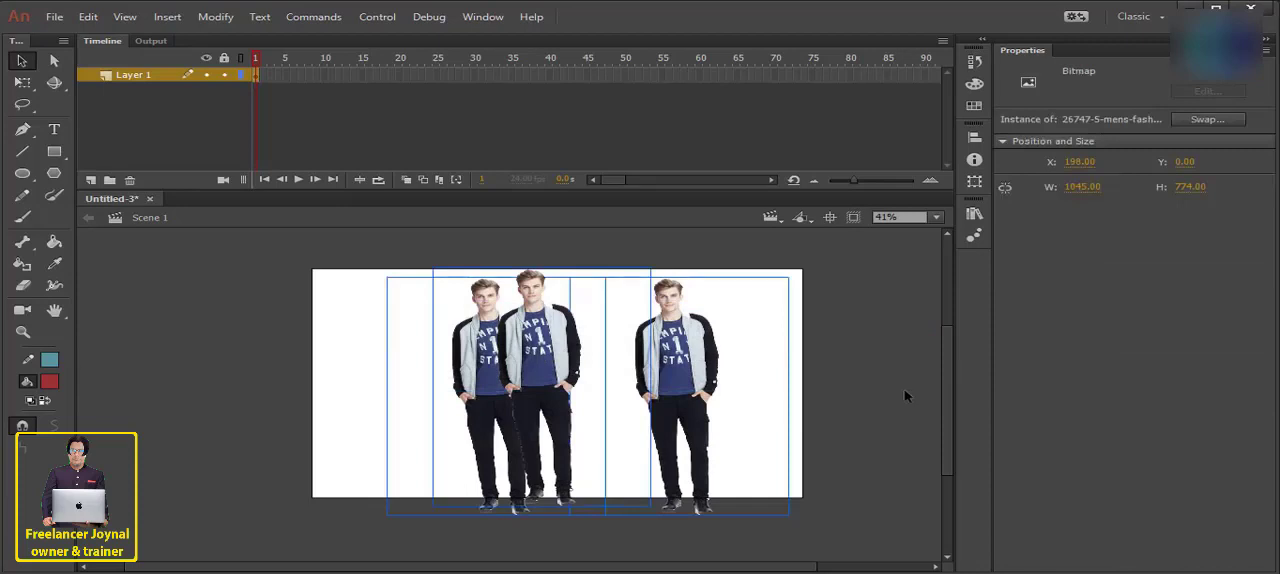
- Move the left-hand figure to about X 139, Y -15, shift the right-hand one back left, and select all three
click(330, 340)
drag(420, 322, 400, 309)
click(88, 17)
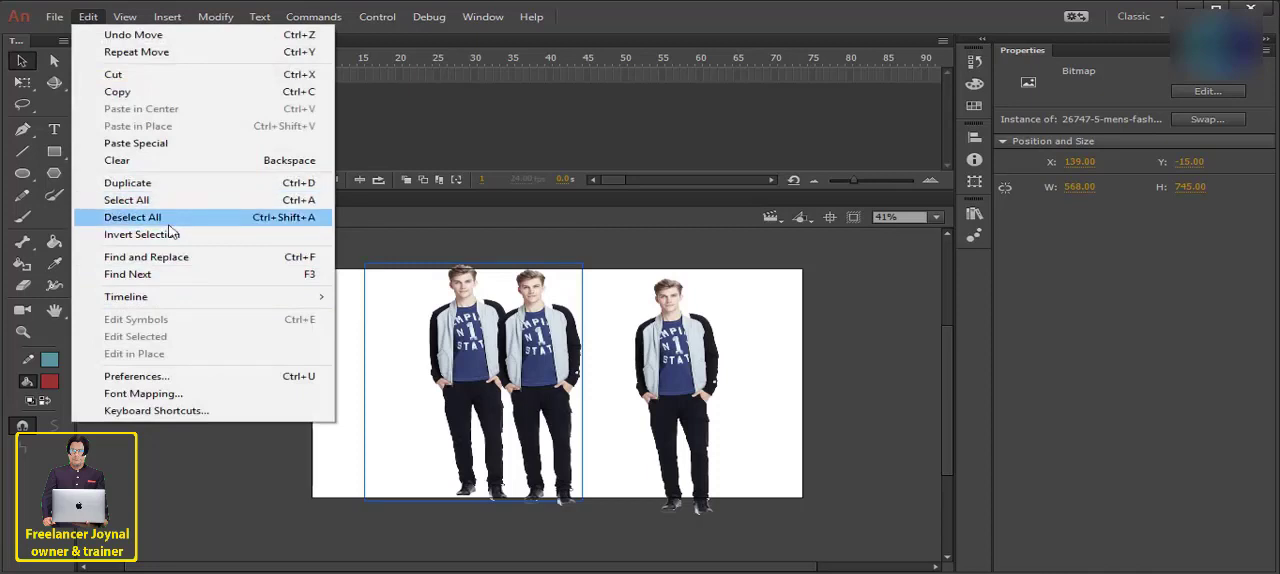
click(795, 302)
drag(772, 305, 374, 366)
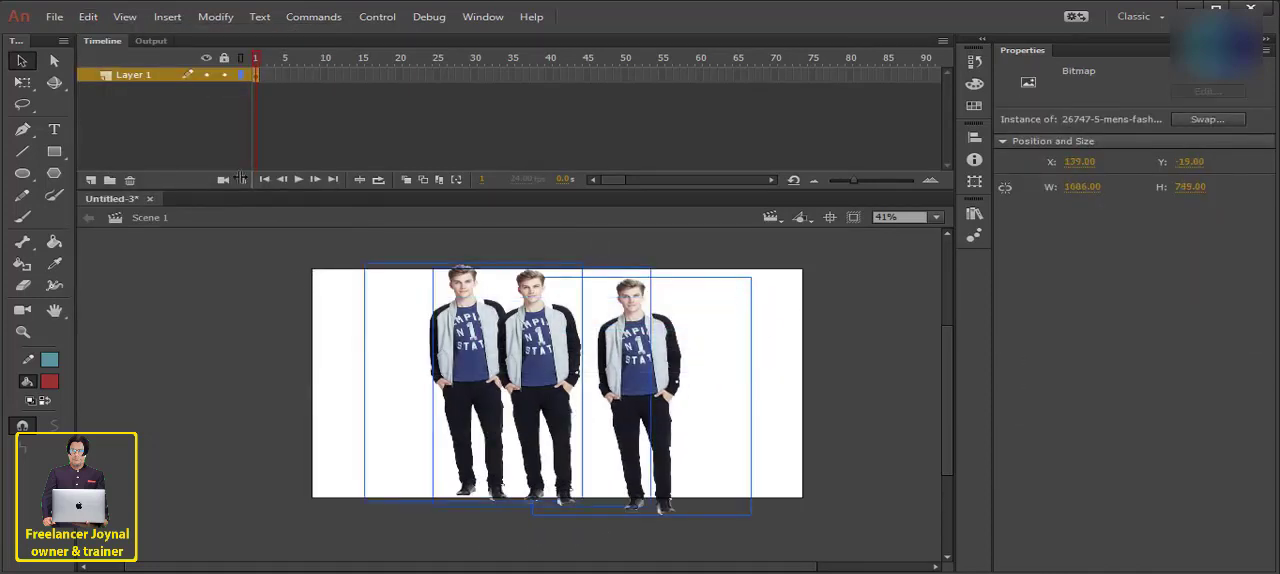
- Deselect all the figures, and select all three again with a marquee across the stage
click(88, 18)
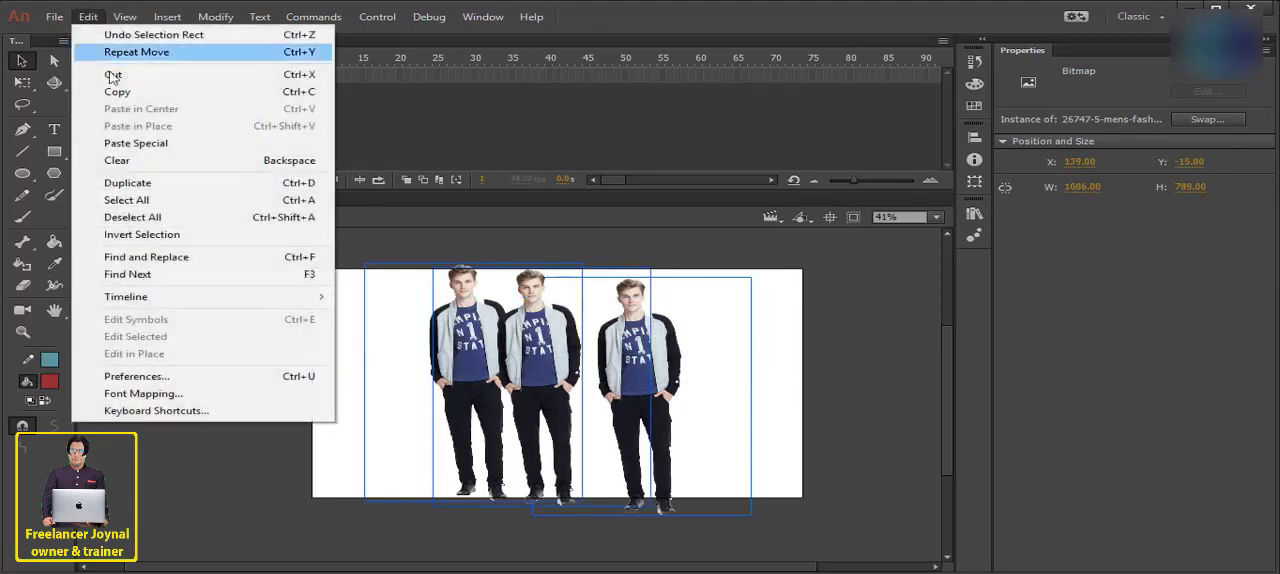
click(137, 217)
drag(772, 306, 608, 350)
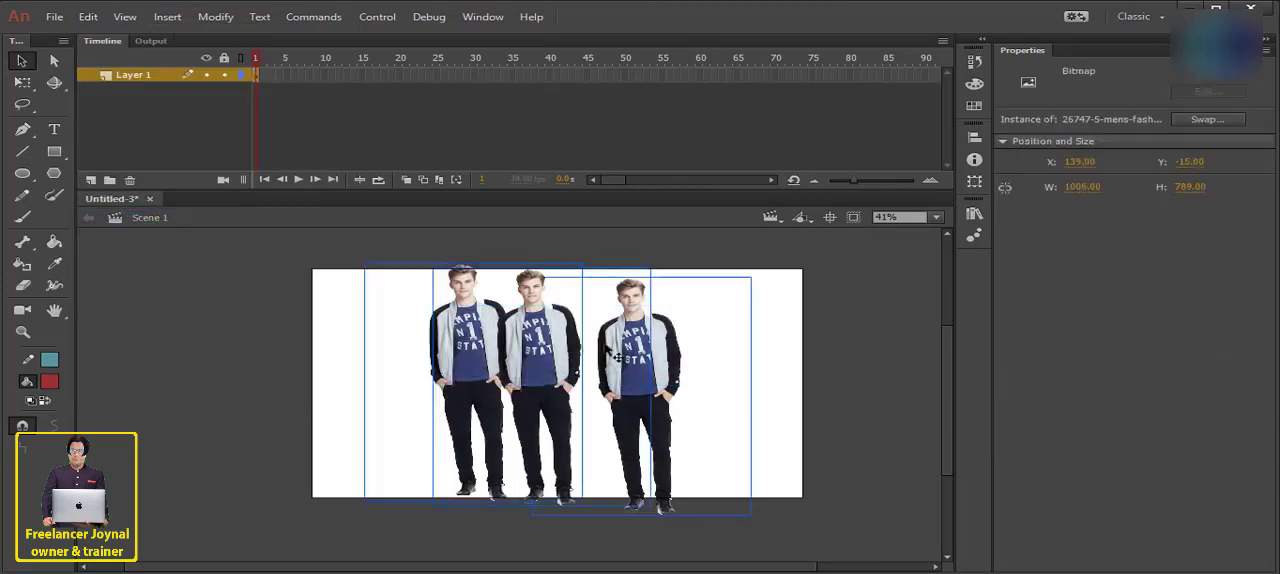
- Deselect the figures, and move the middle one to the far left of the stage at about X -121
click(338, 313)
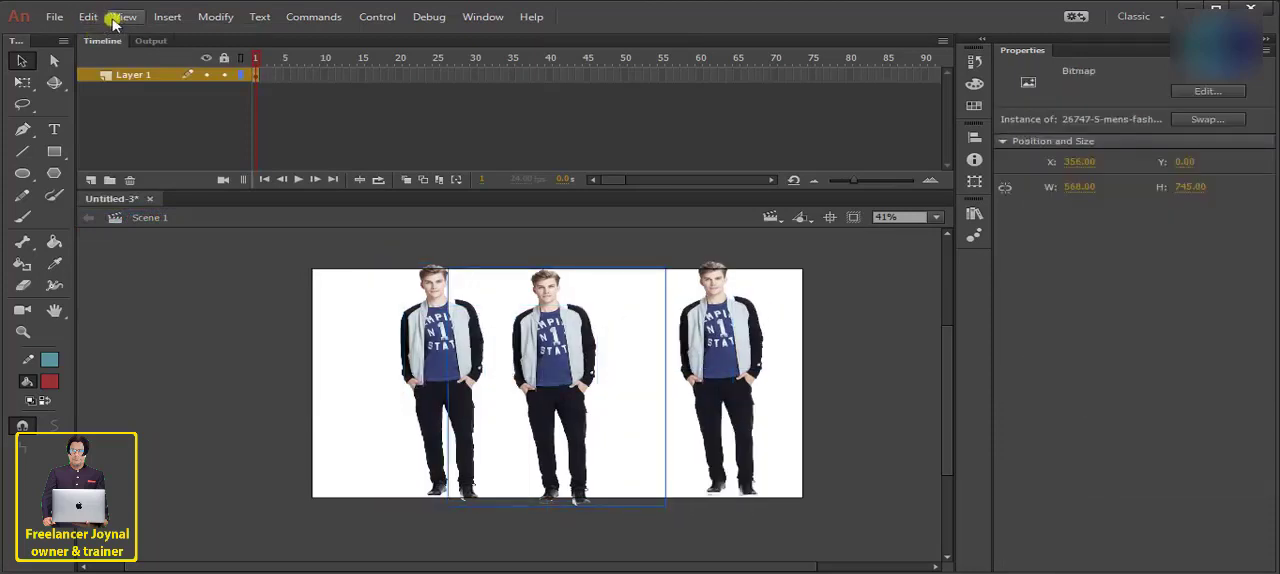
click(88, 17)
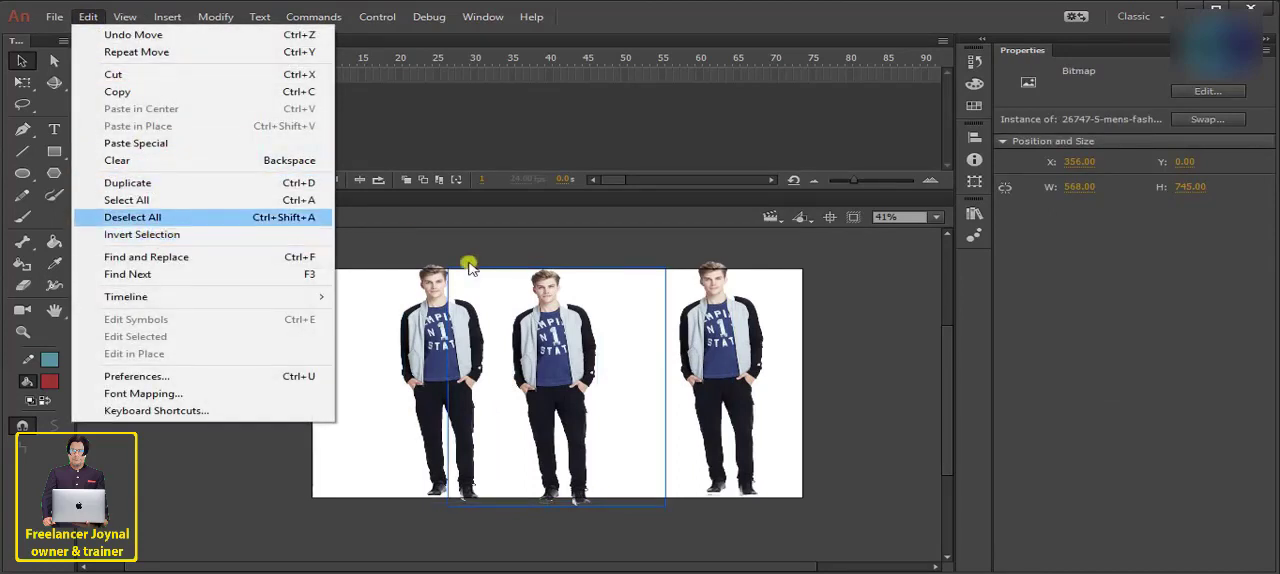
click(505, 326)
drag(547, 325, 646, 323)
click(588, 312)
- Select the two left-hand figures with a marquee and invert the selection
drag(580, 300, 243, 400)
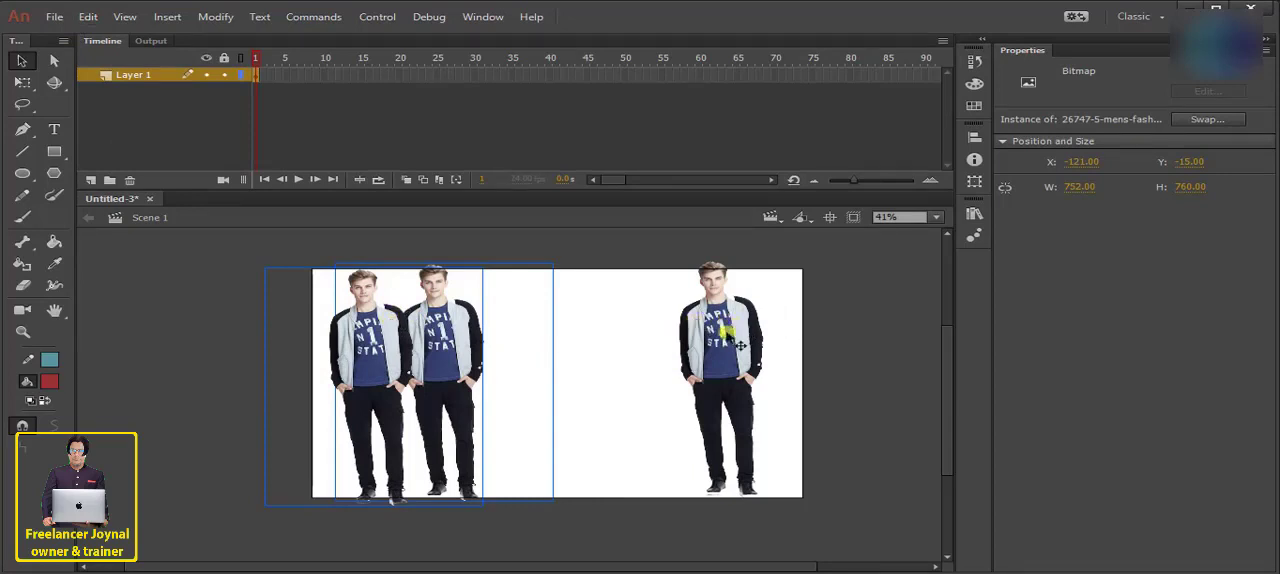
click(88, 17)
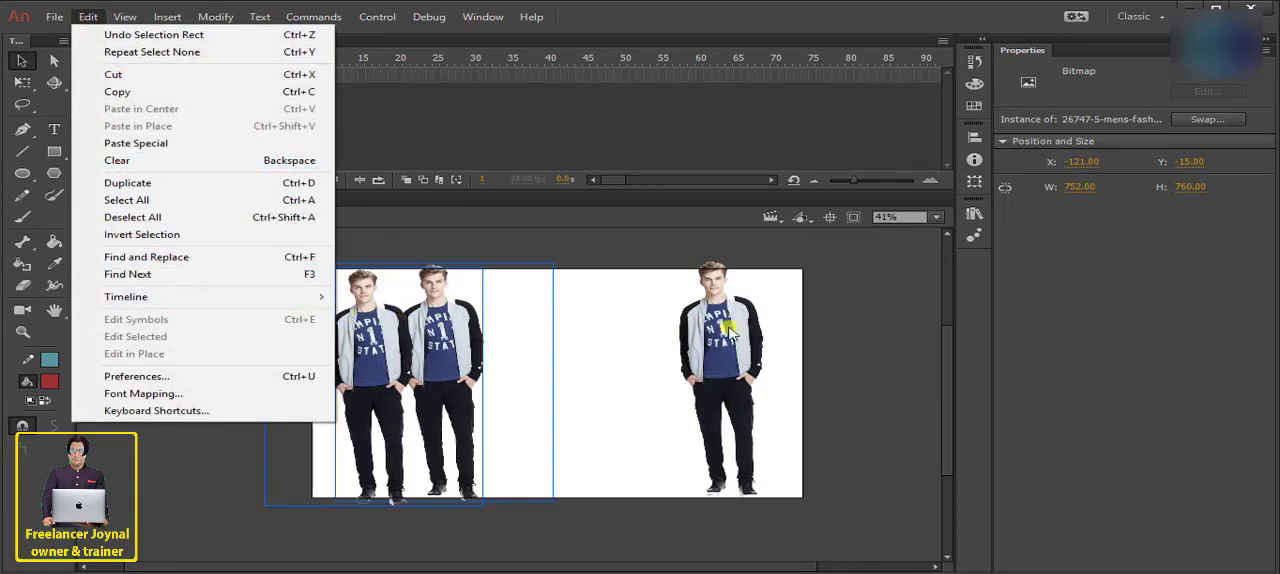
click(175, 236)
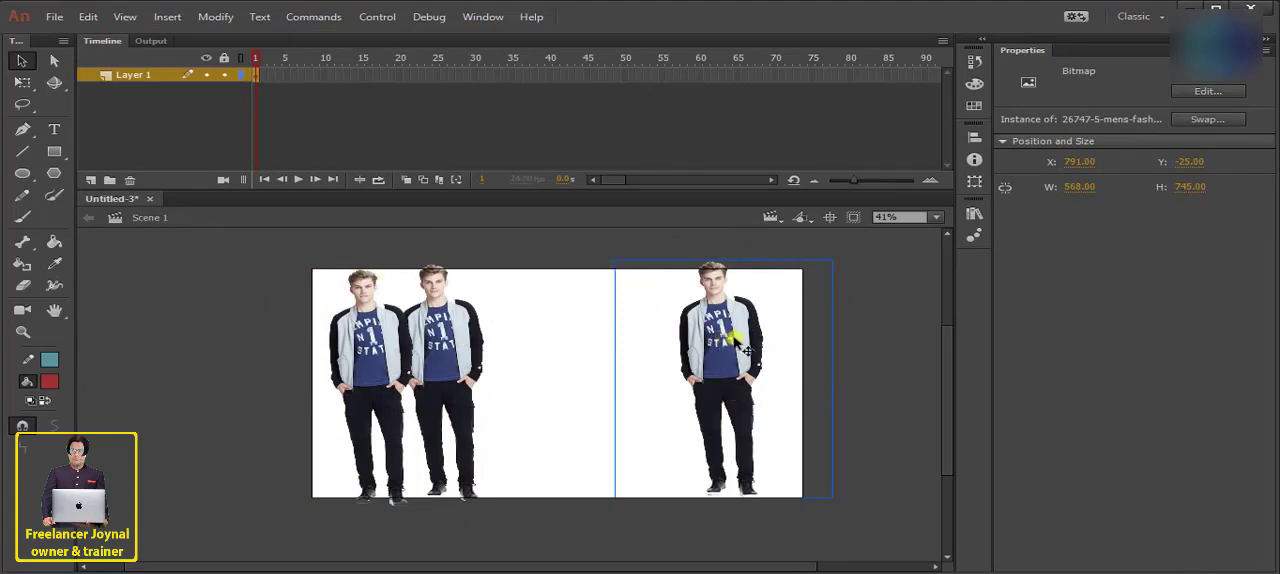
- Examine the frame and layer editing commands for the timeline, selecting and deselecting about frames 12 to 38 of Layer 1
click(88, 17)
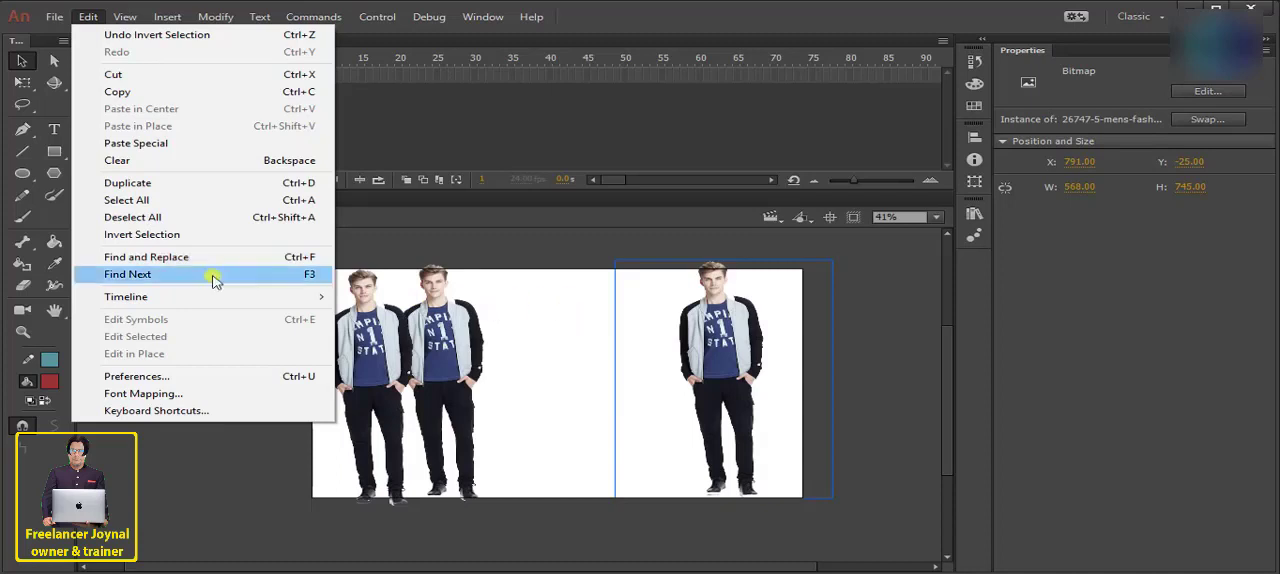
mouse_move(210, 295)
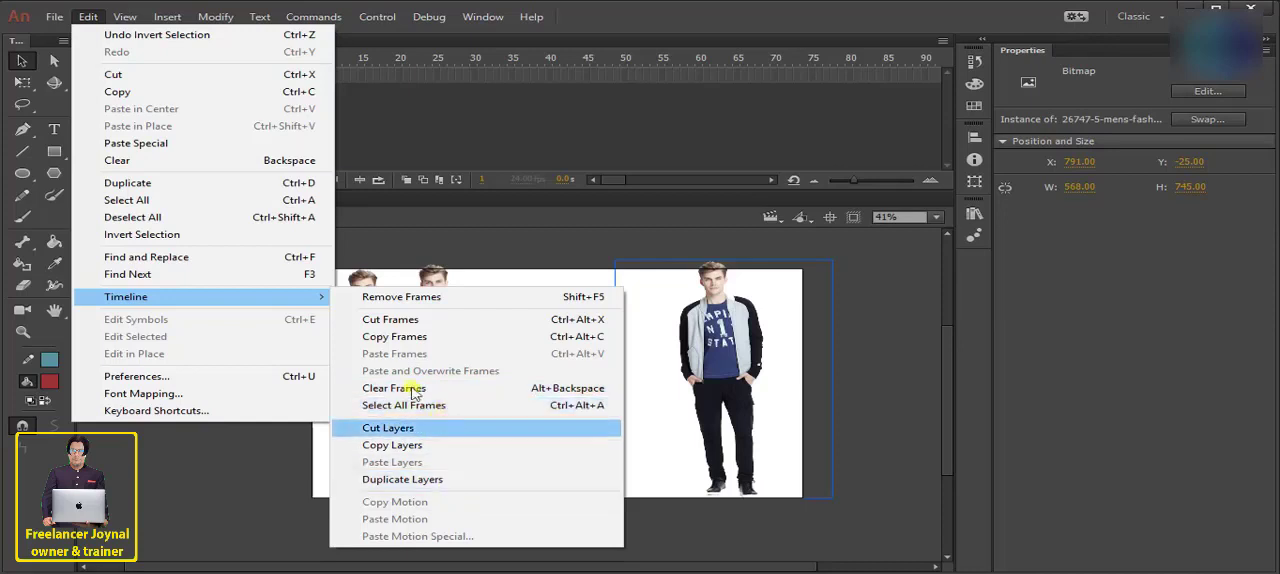
click(403, 82)
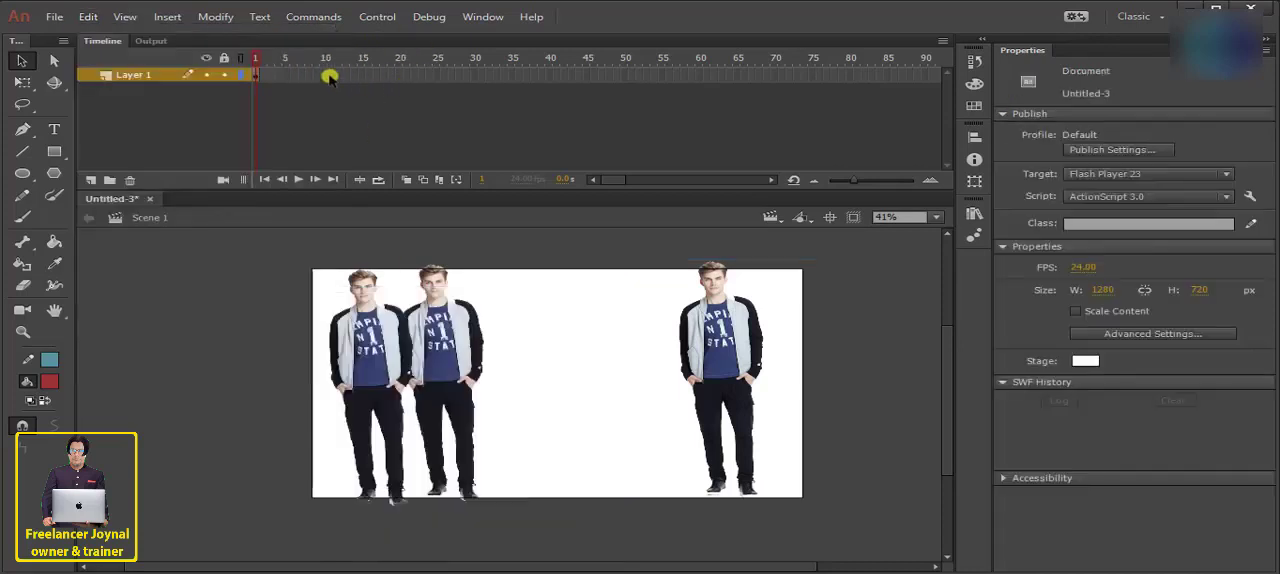
drag(340, 78, 534, 85)
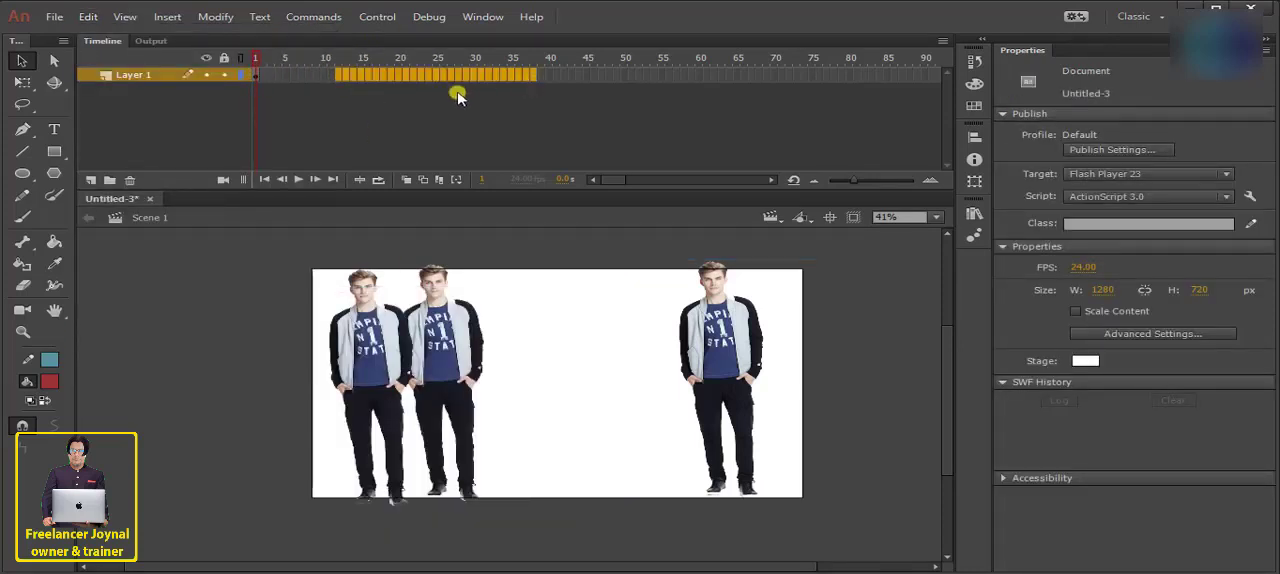
click(344, 93)
click(90, 18)
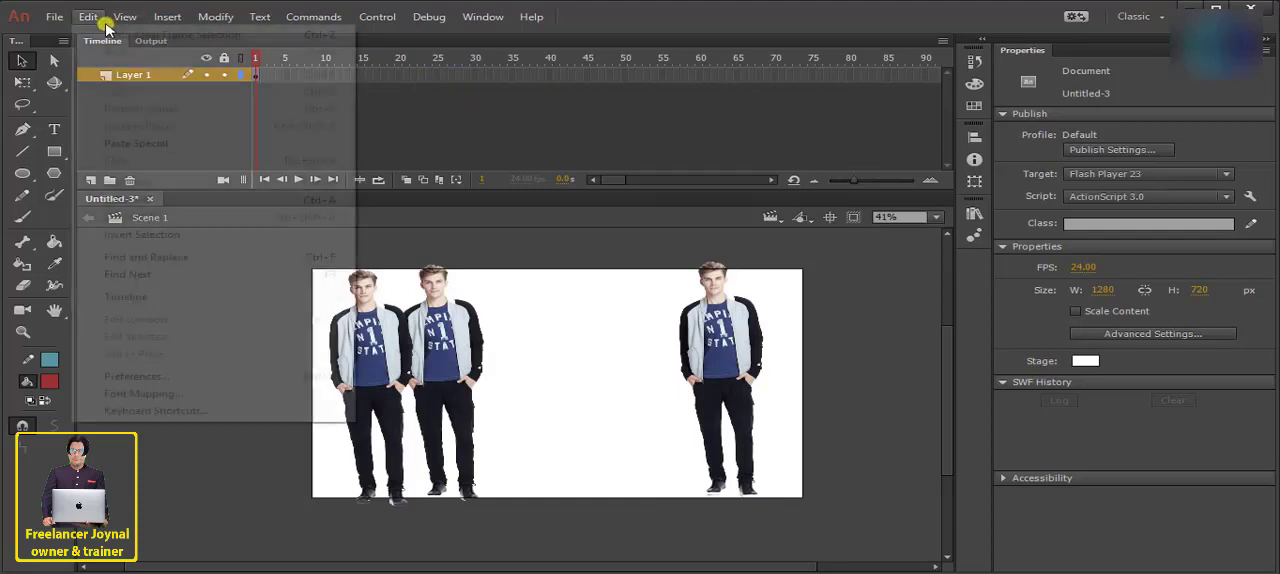
mouse_move(345, 297)
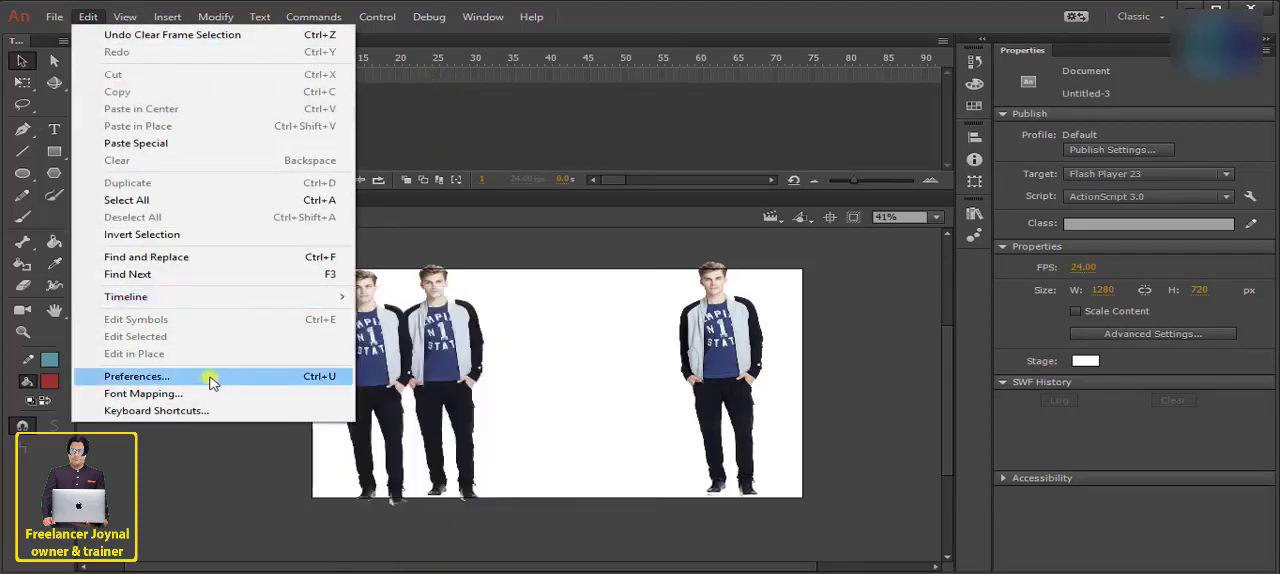
- Open the preferences, move the dialog up, and examine the undo and auto-recovery settings
click(160, 377)
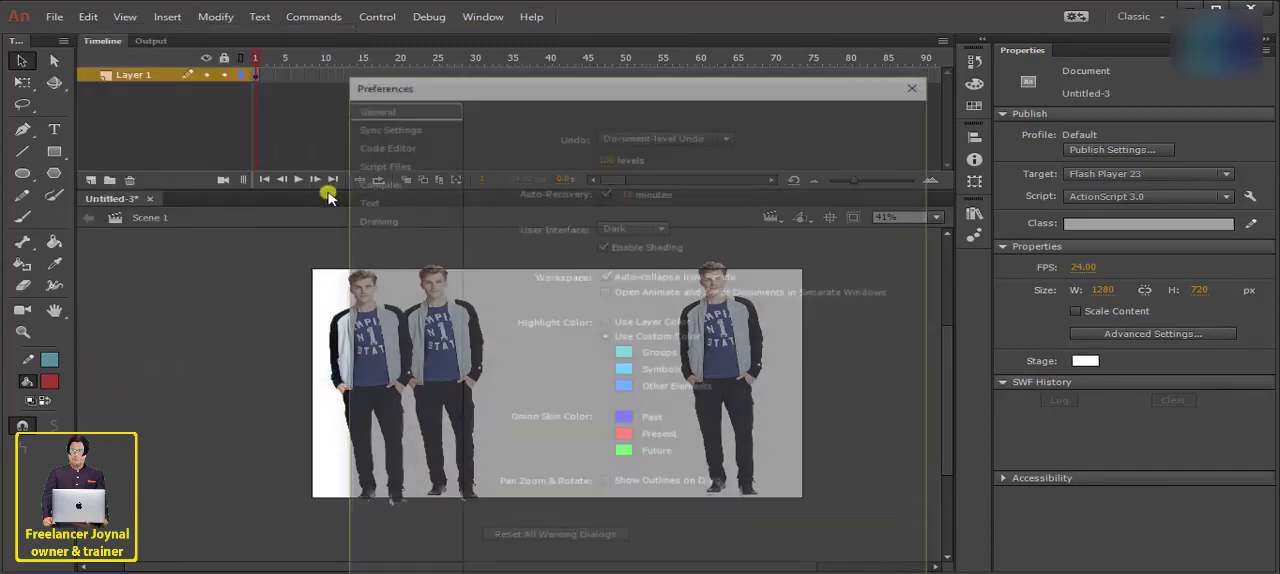
drag(469, 95, 427, 68)
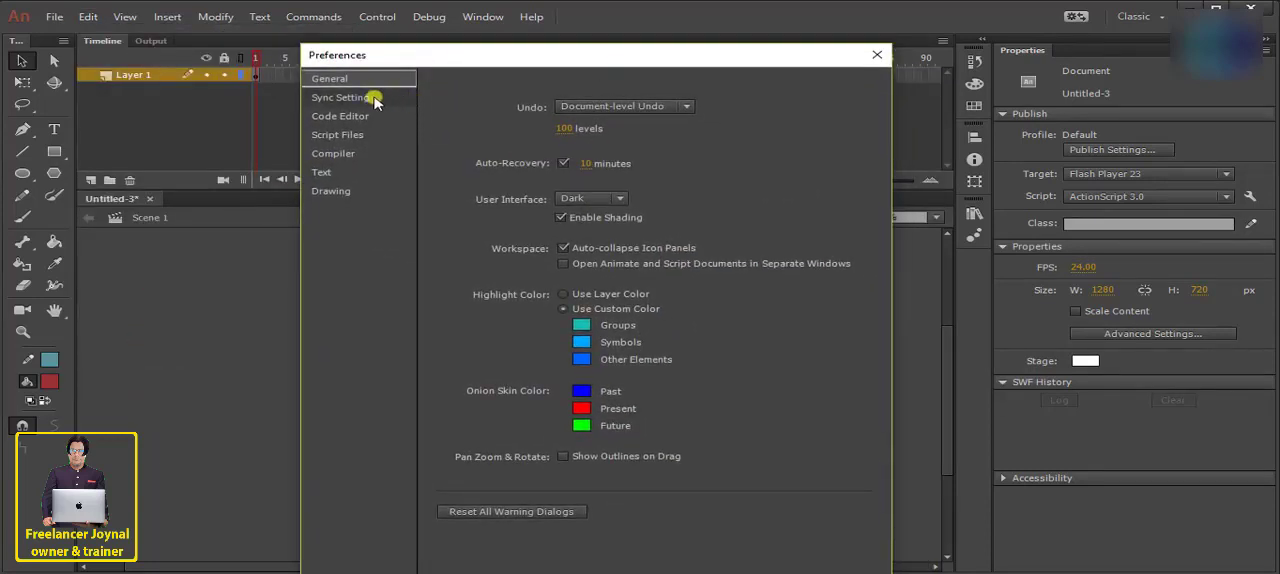
click(590, 165)
click(619, 164)
click(479, 209)
- Switch the user interface theme to Light and back to Dark
click(609, 198)
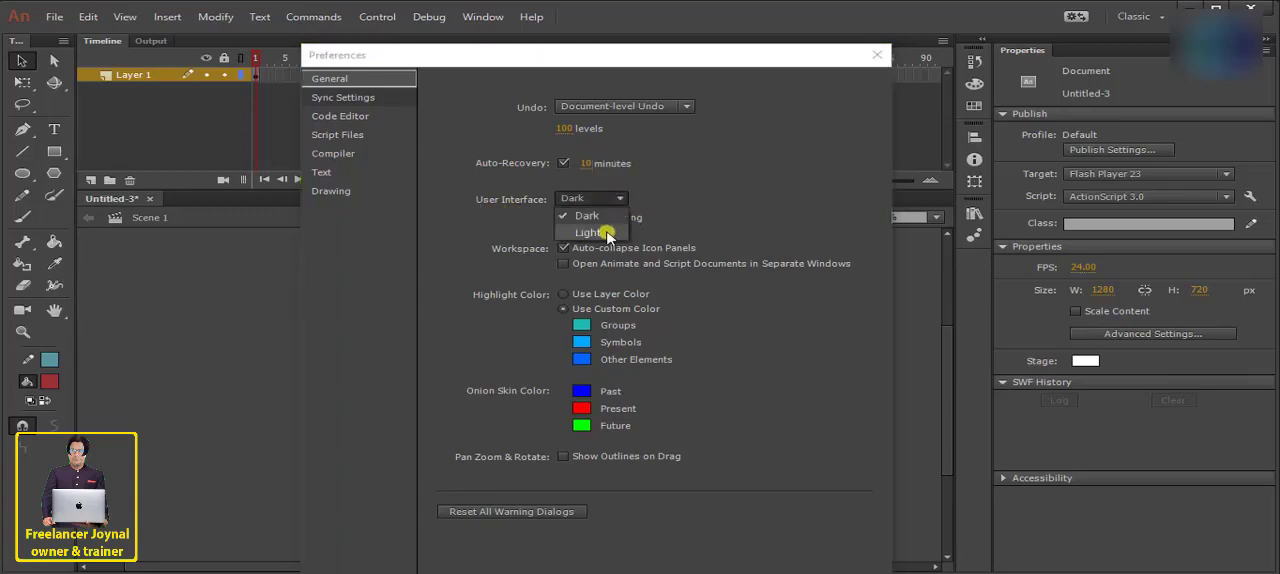
click(607, 234)
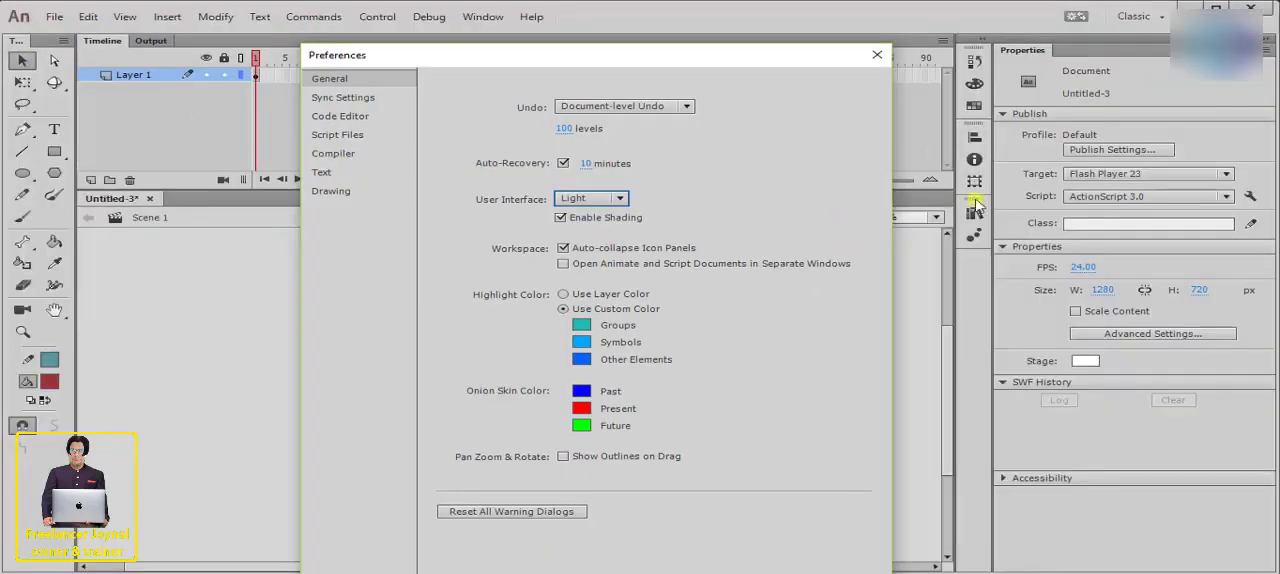
click(612, 198)
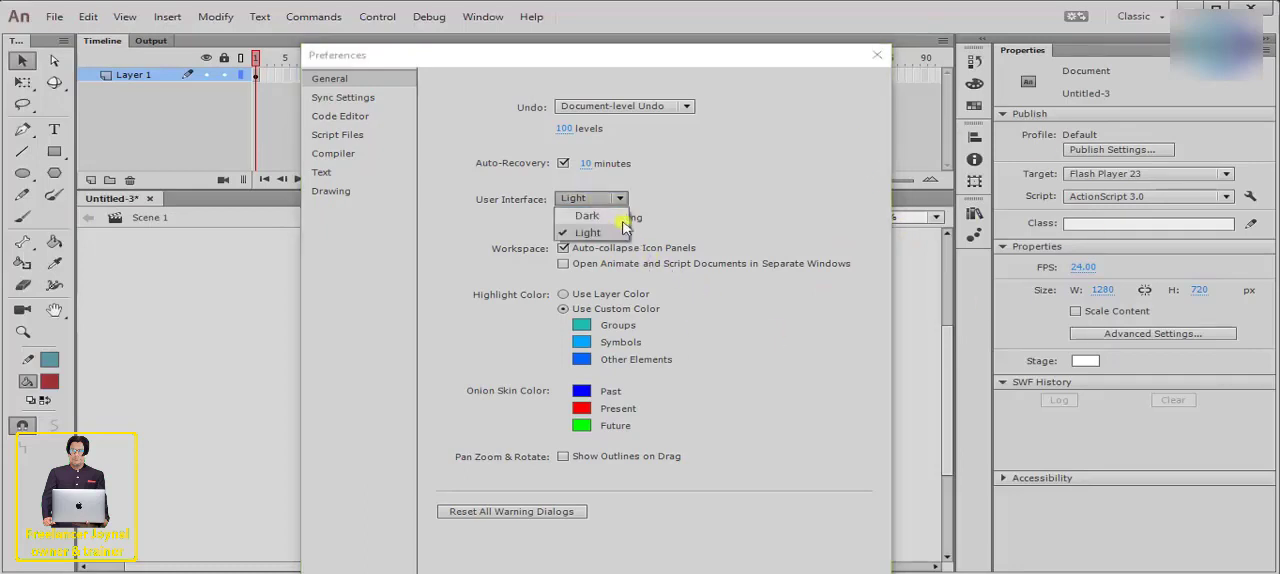
click(590, 216)
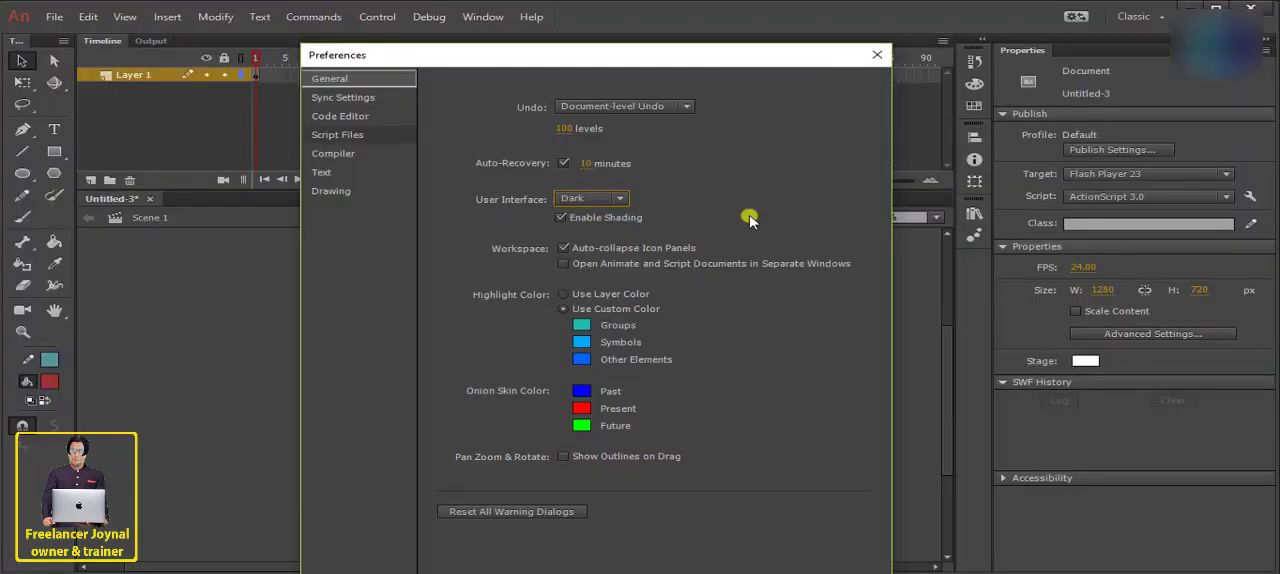
- Examine the Sync Settings, Code Editor and Text preferences, and close the preferences
click(355, 99)
click(342, 117)
click(328, 174)
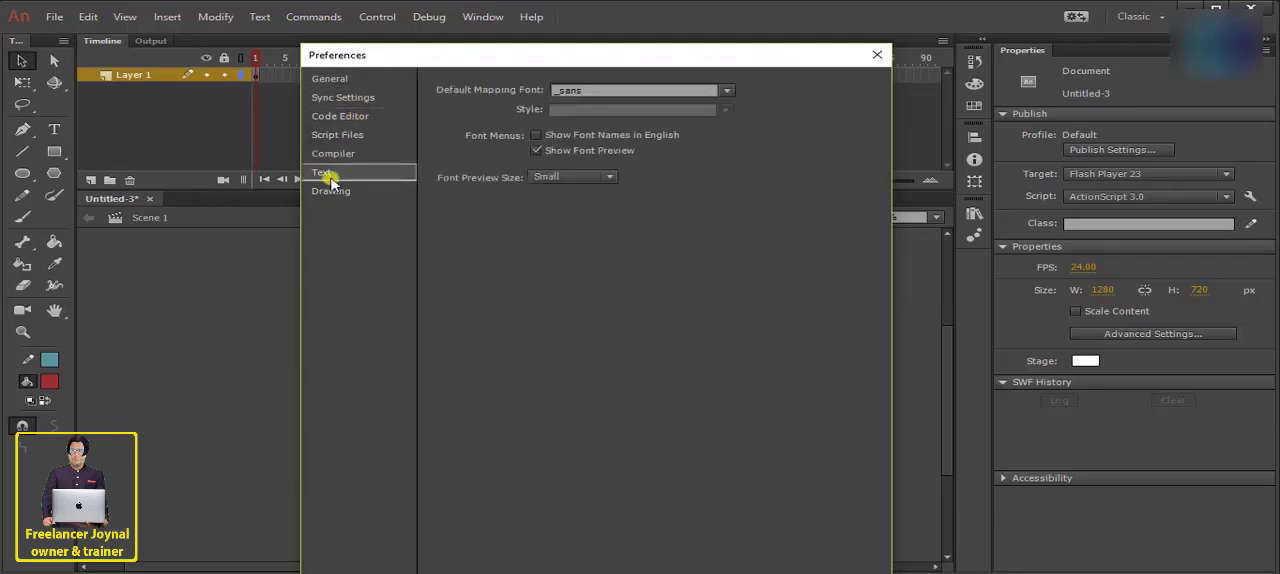
click(877, 54)
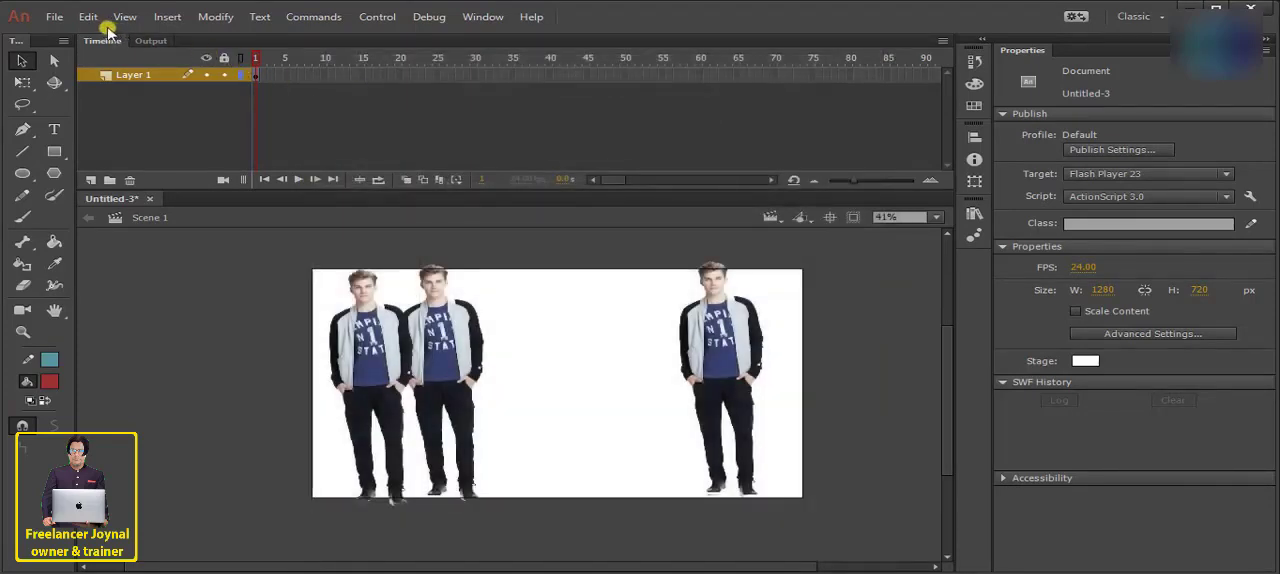
- Open the keyboard shortcuts settings to view the command categories, and close them without changes
click(90, 17)
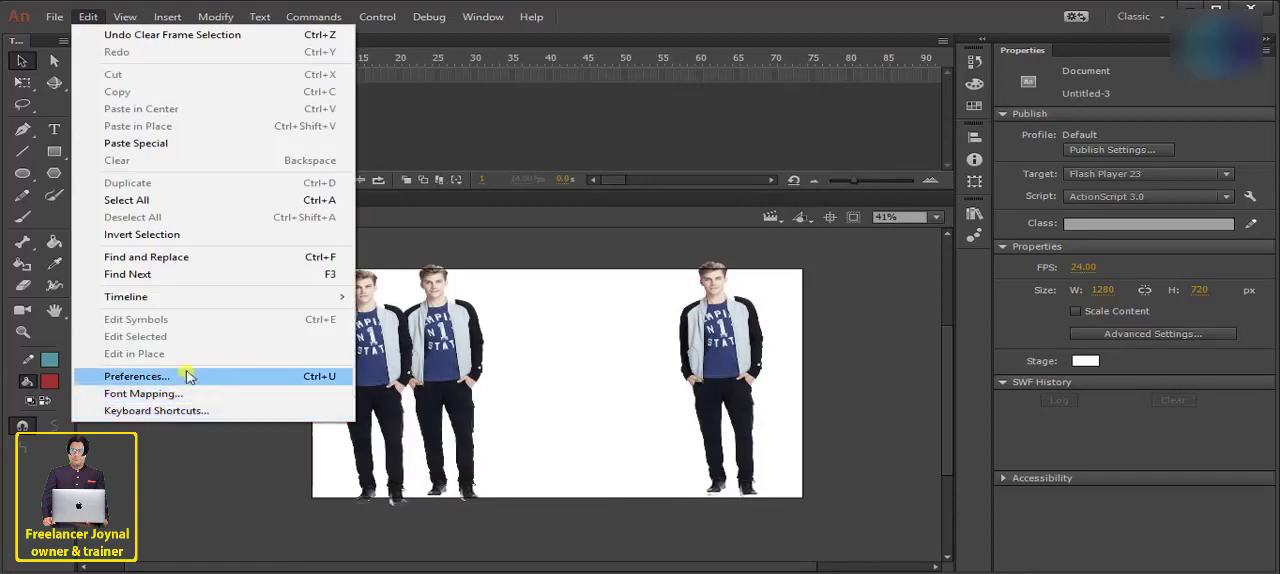
click(166, 410)
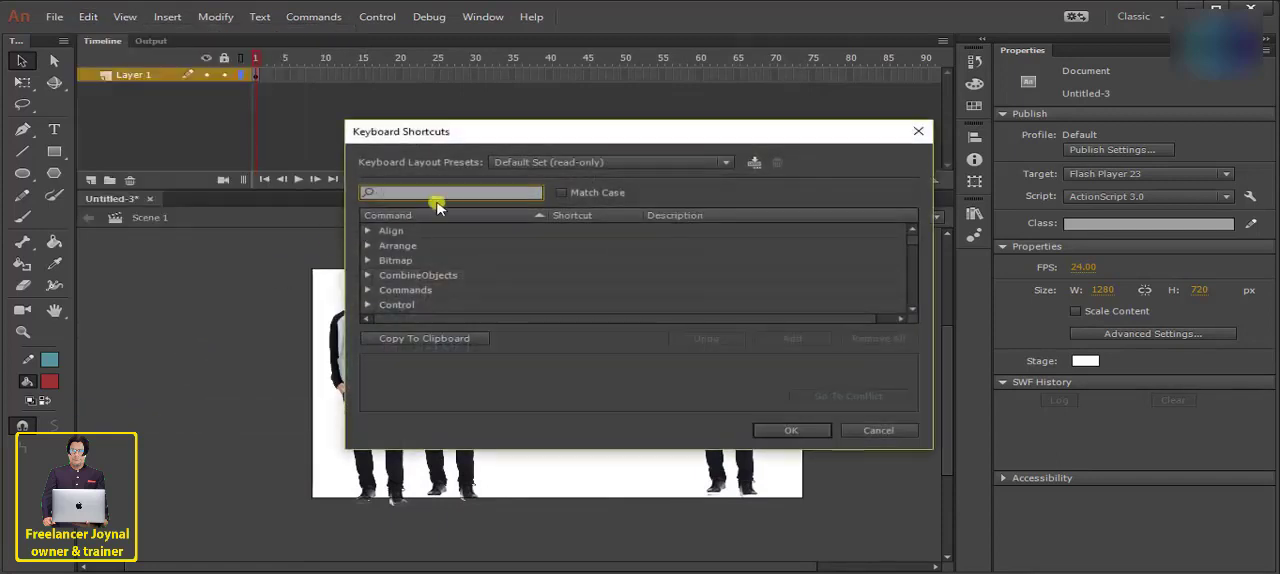
key(Escape)
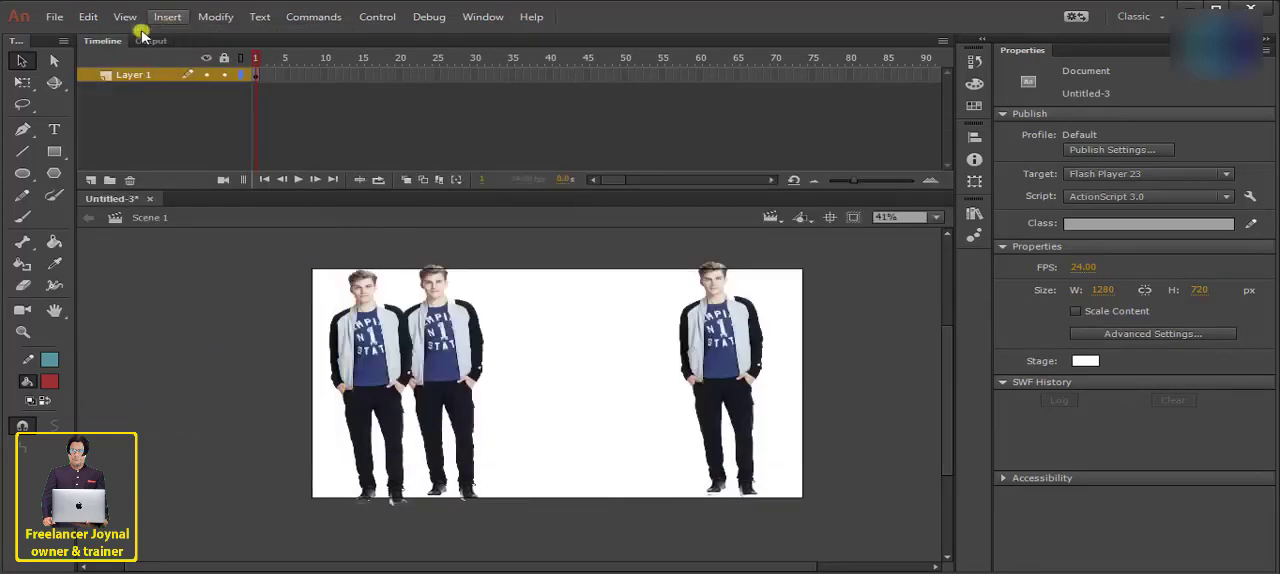
- Set the stage magnification to 100%, and reduce it to 50%
click(125, 18)
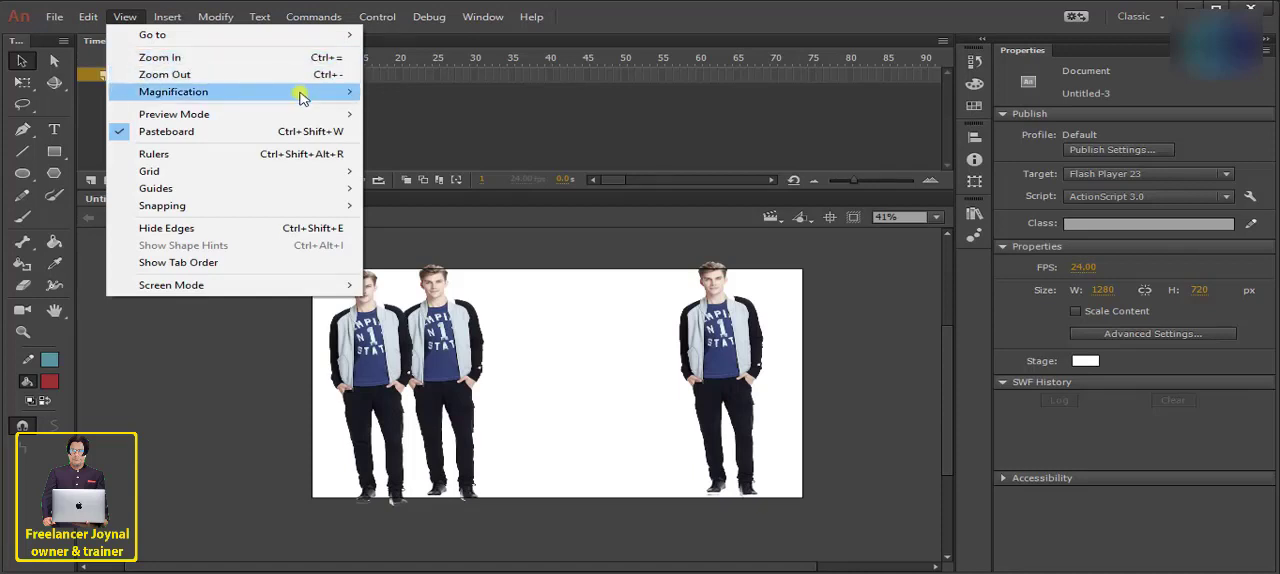
mouse_move(340, 93)
click(932, 218)
click(917, 320)
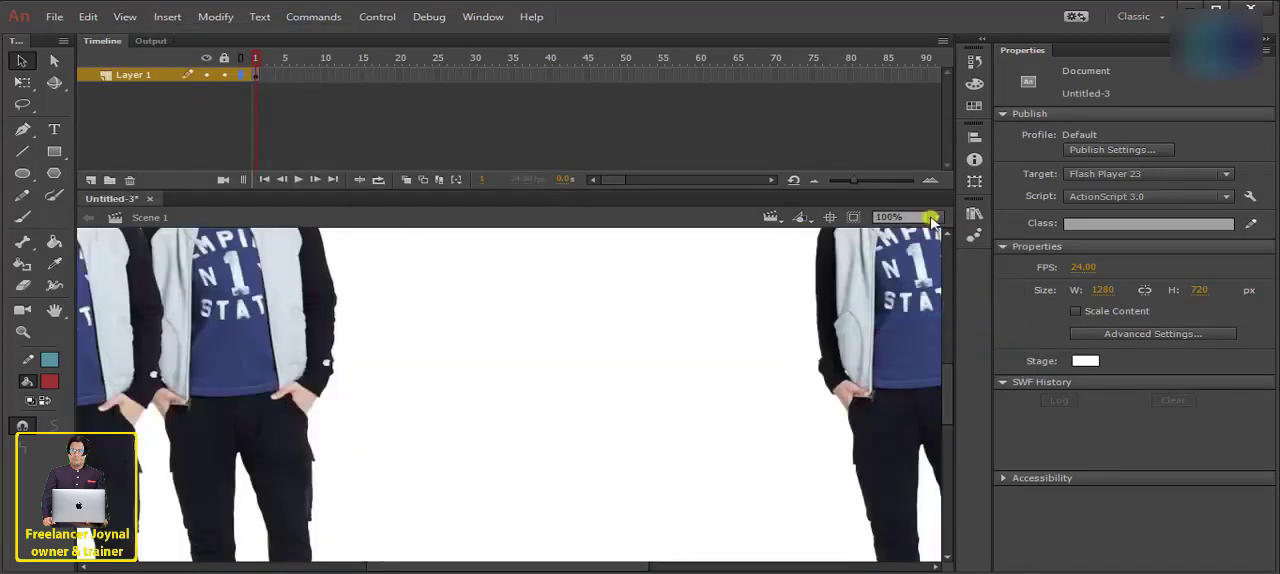
click(932, 217)
click(914, 303)
- Examine the preview mode, grid and snapping view options, and select the right-hand figure
click(125, 17)
mouse_move(172, 116)
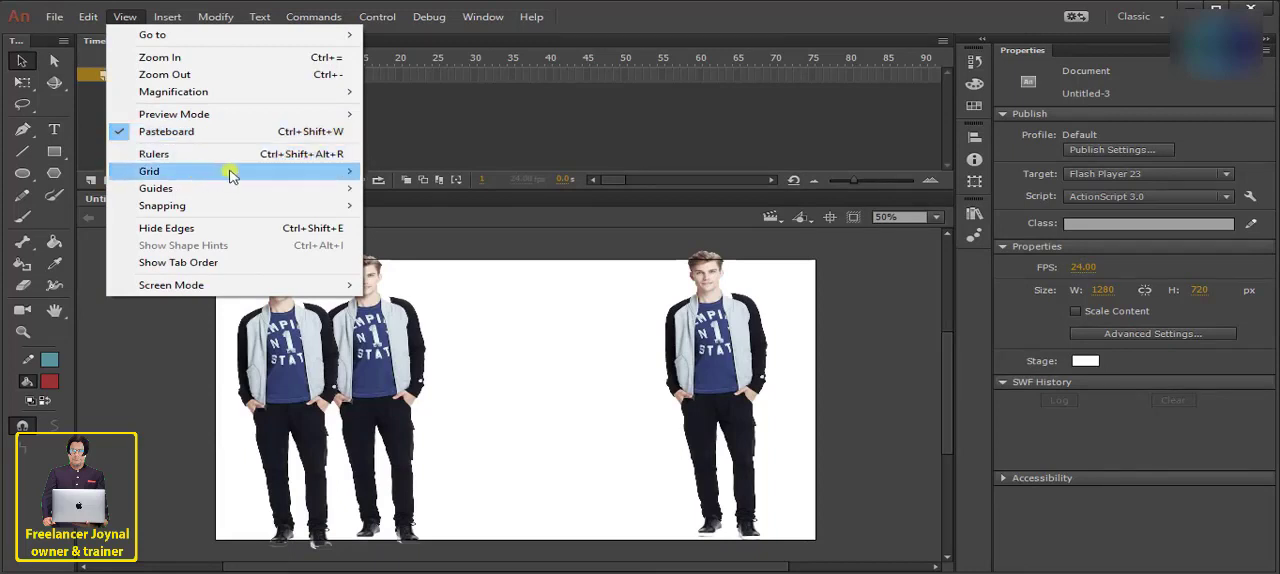
mouse_move(243, 208)
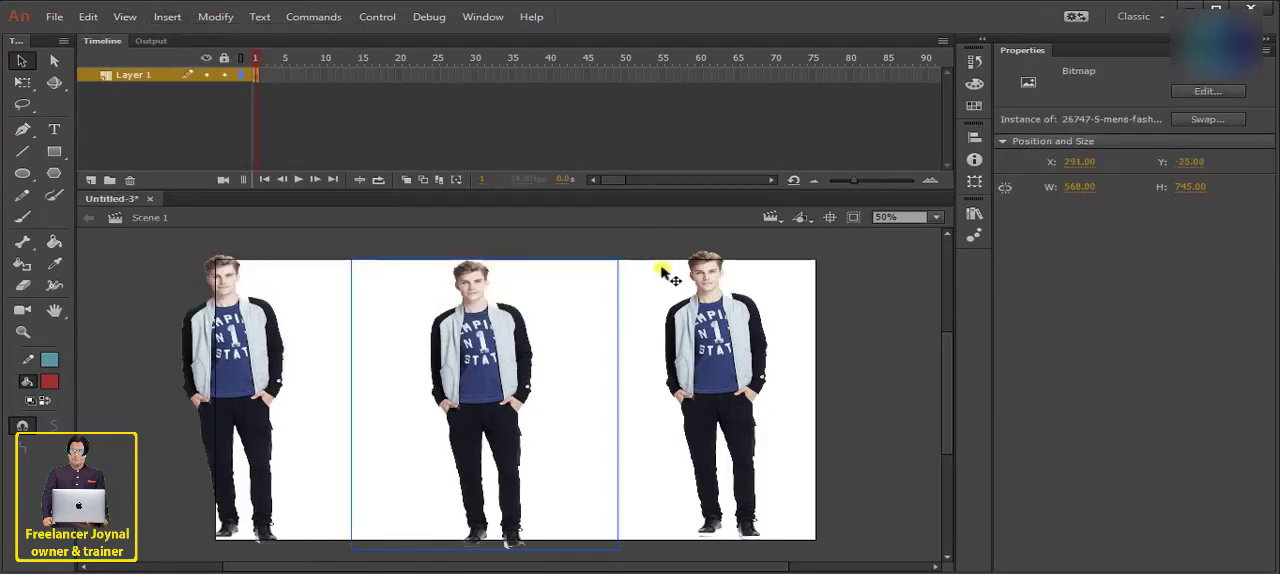
click(663, 271)
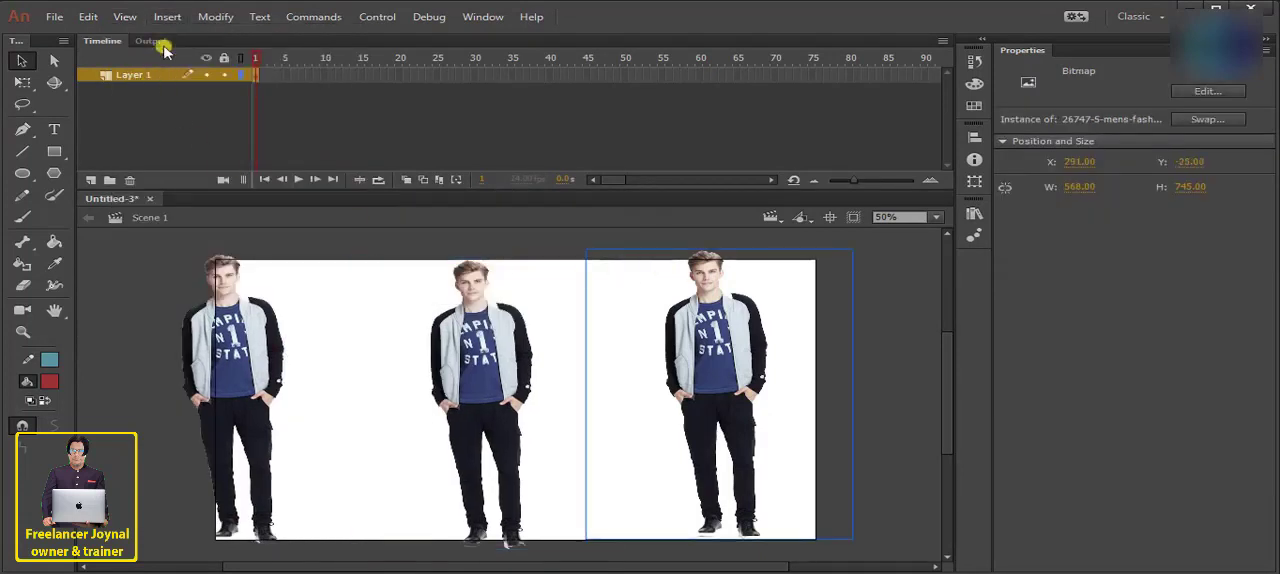
- Create a new symbol named Symbol 1 of type Graphic, and return to Scene 1
click(167, 18)
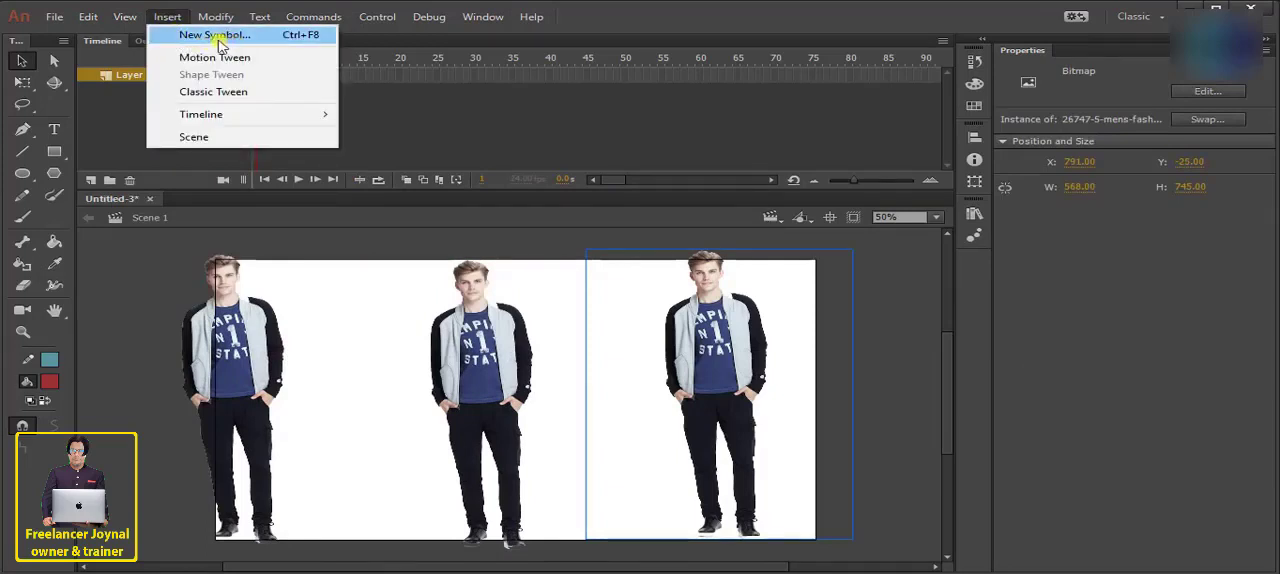
click(264, 35)
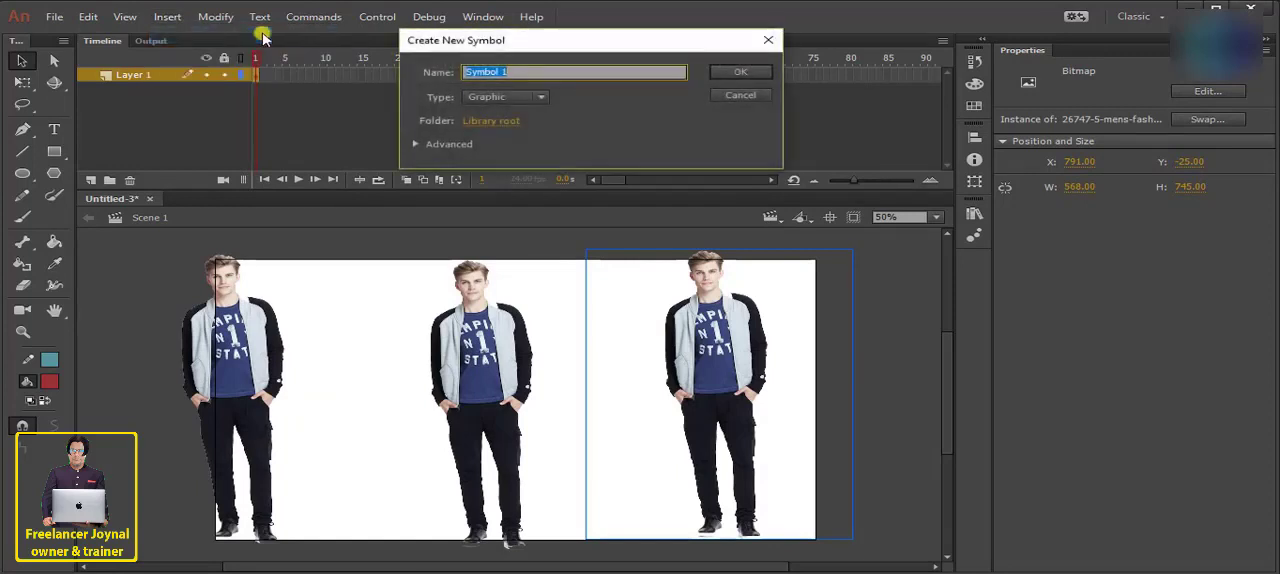
click(536, 96)
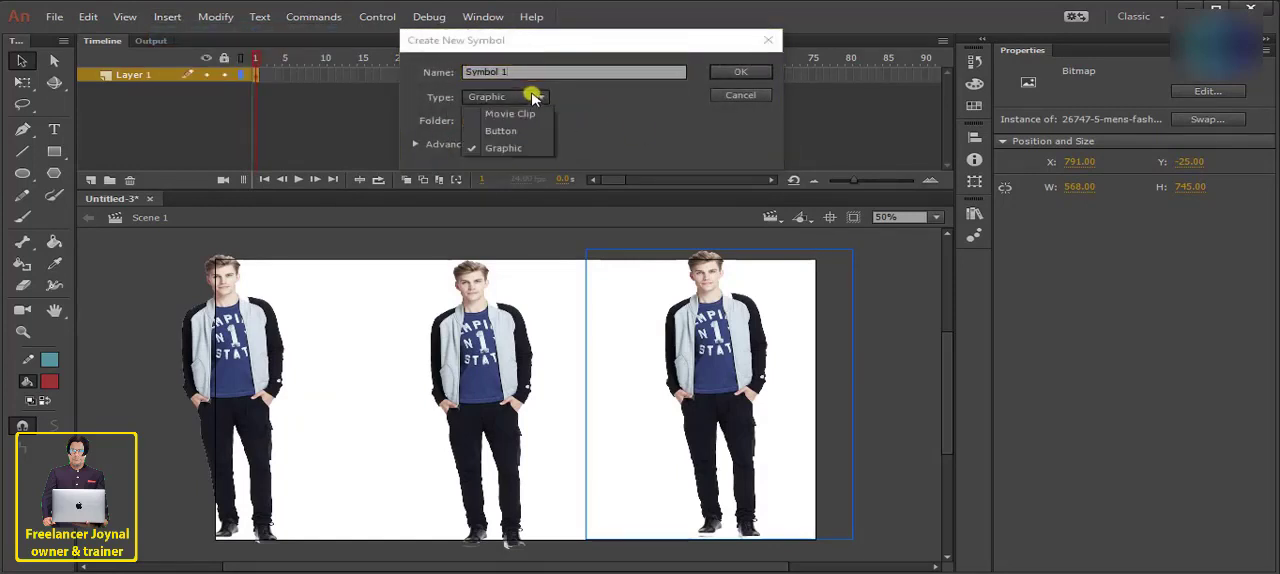
click(510, 148)
click(720, 74)
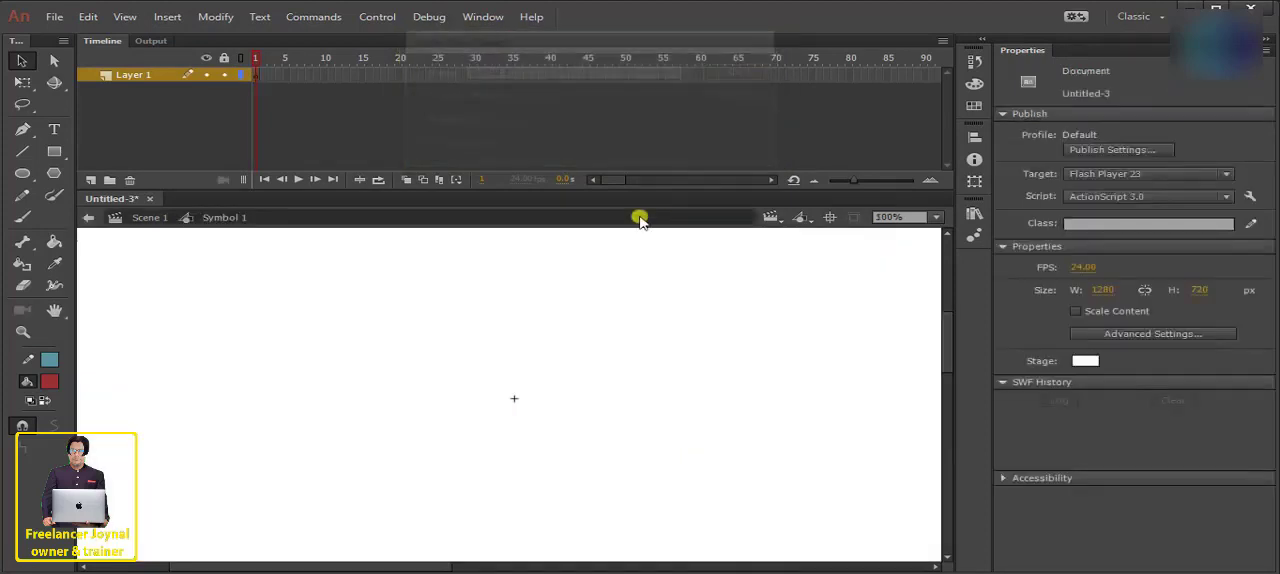
click(153, 225)
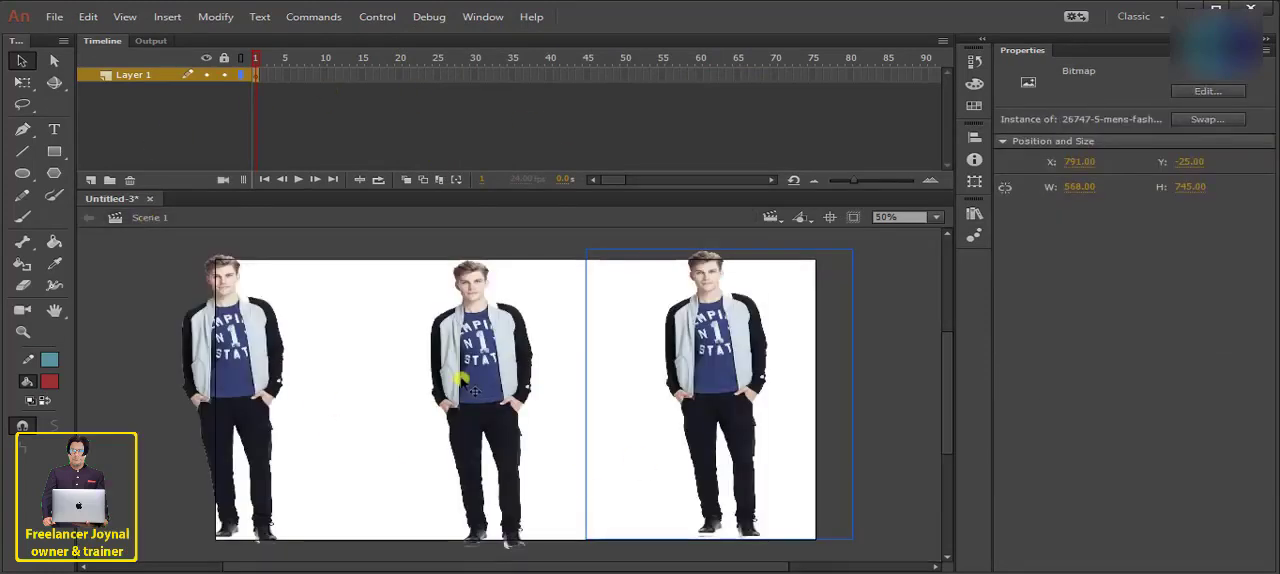
- Move the middle figure slightly down and right to about X 305, Y 46
click(432, 312)
drag(480, 317, 533, 366)
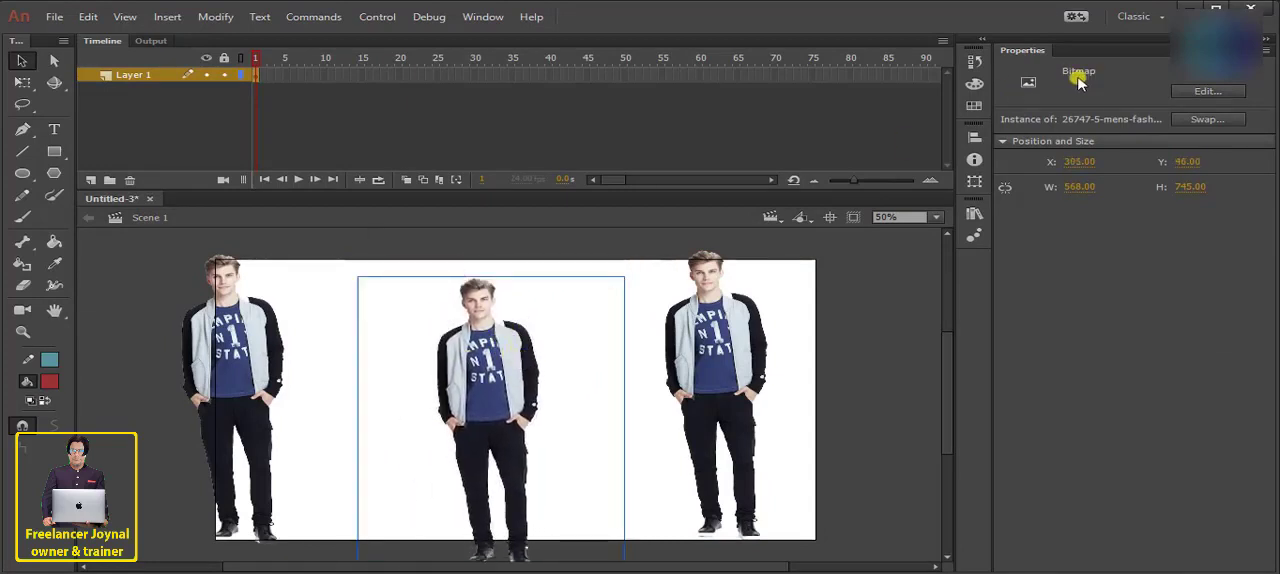
- Move the middle figure slightly up and left to about X 289, Y 20
click(483, 17)
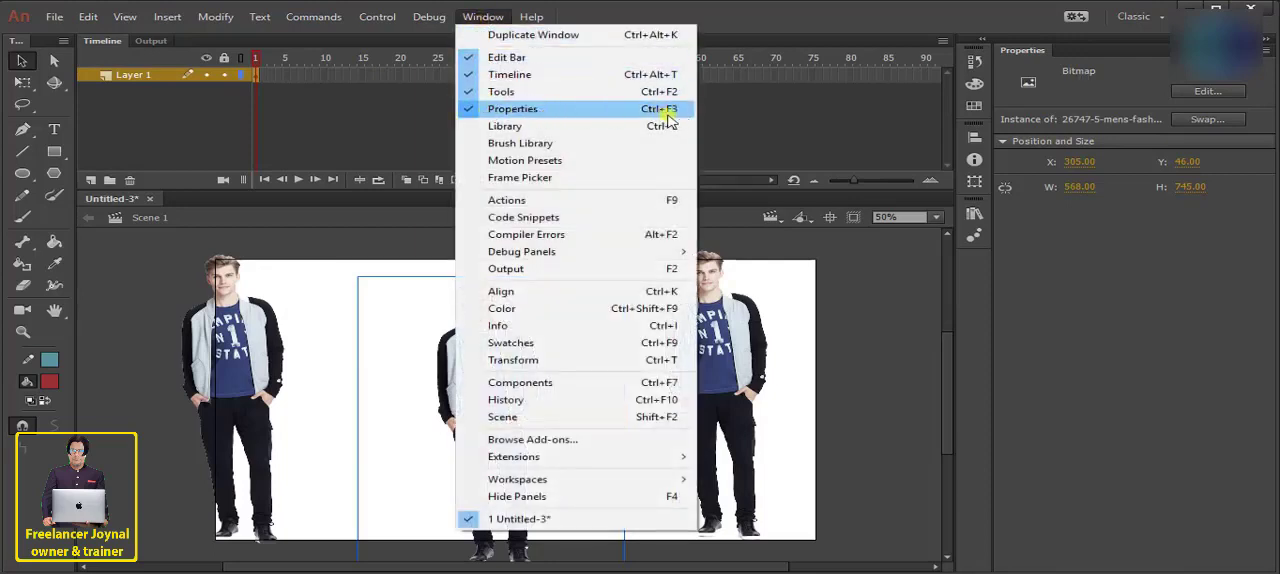
click(1120, 85)
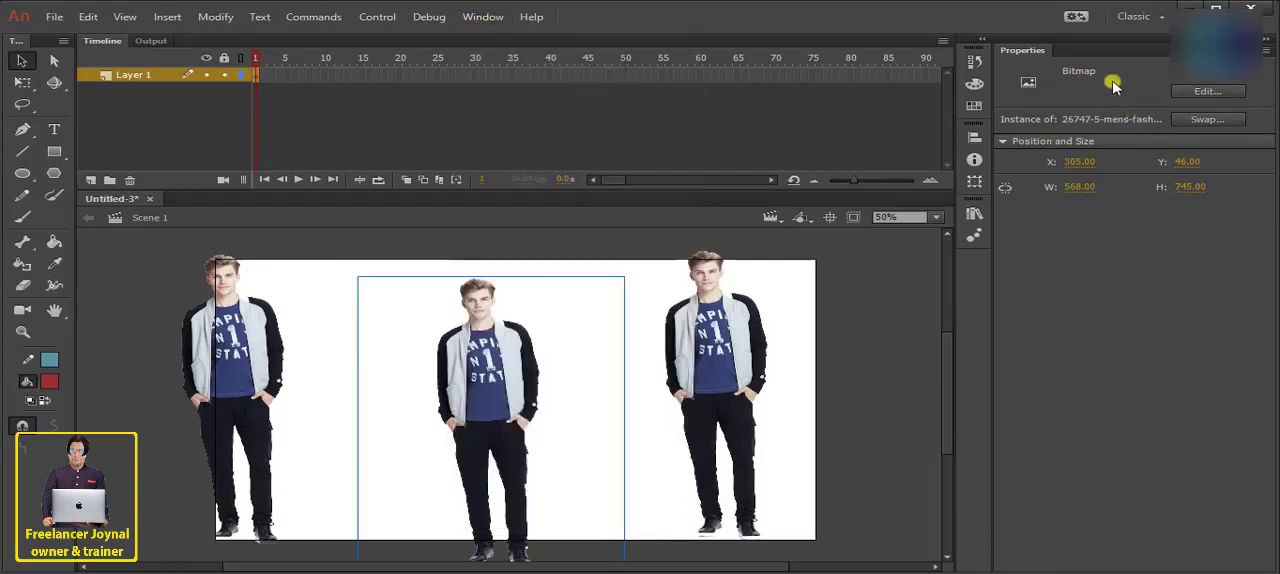
mouse_move(500, 349)
mouse_down()
mouse_move(466, 294)
mouse_move(489, 340)
mouse_up()
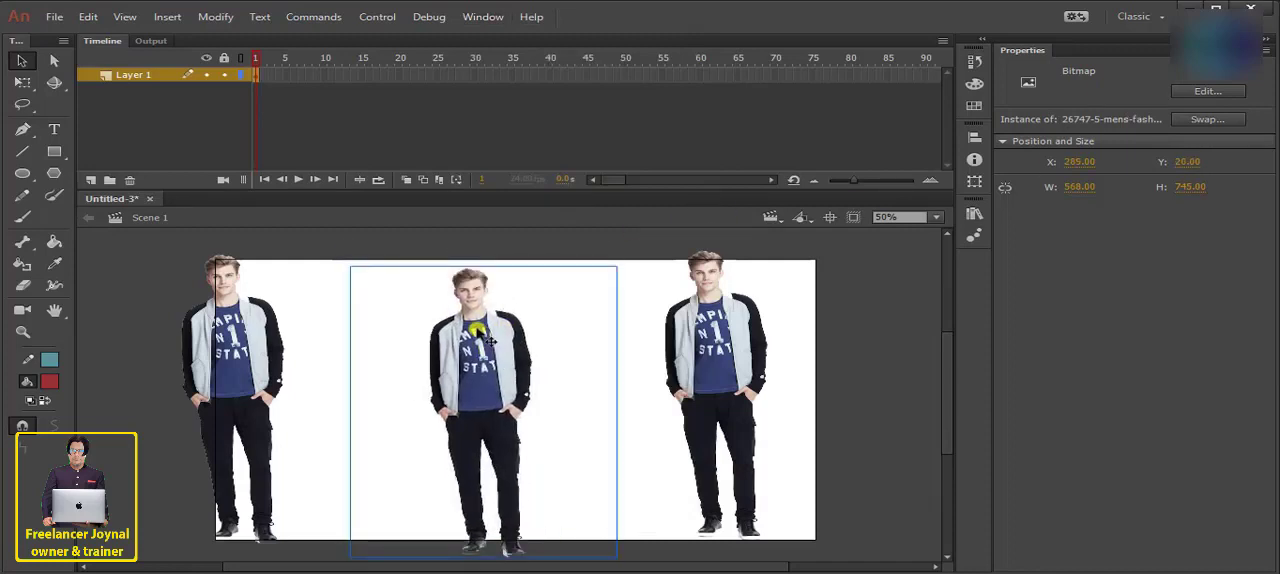
- Try converting the middle figure to a graphic symbol named Symbol 2 and shifting it slightly left, and undo both changes
key(F8)
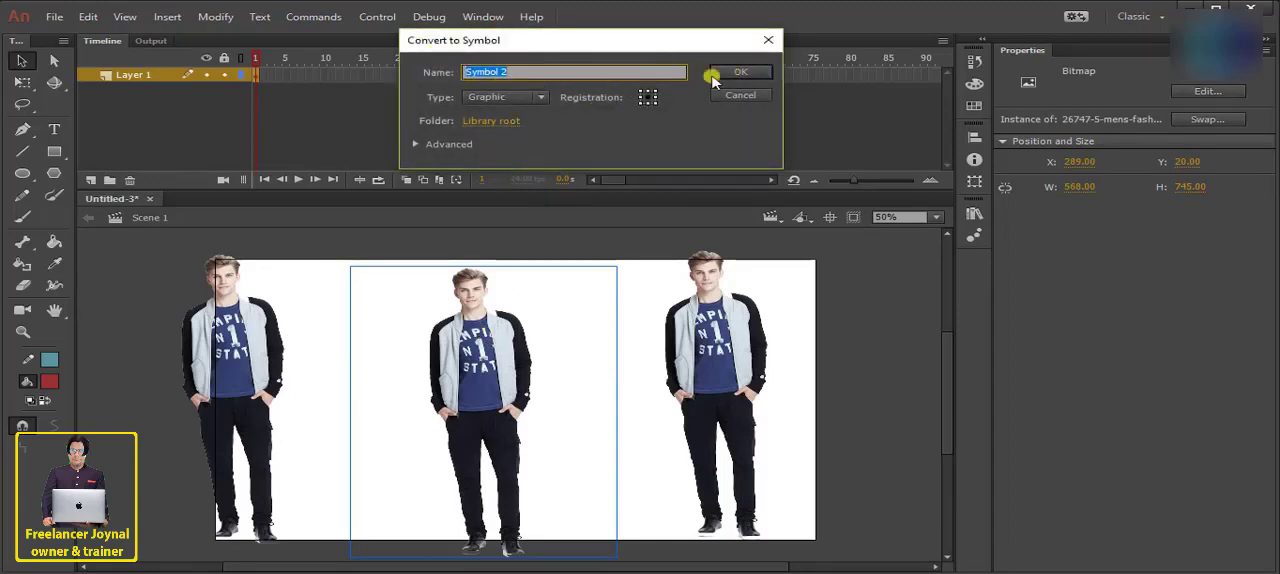
click(743, 71)
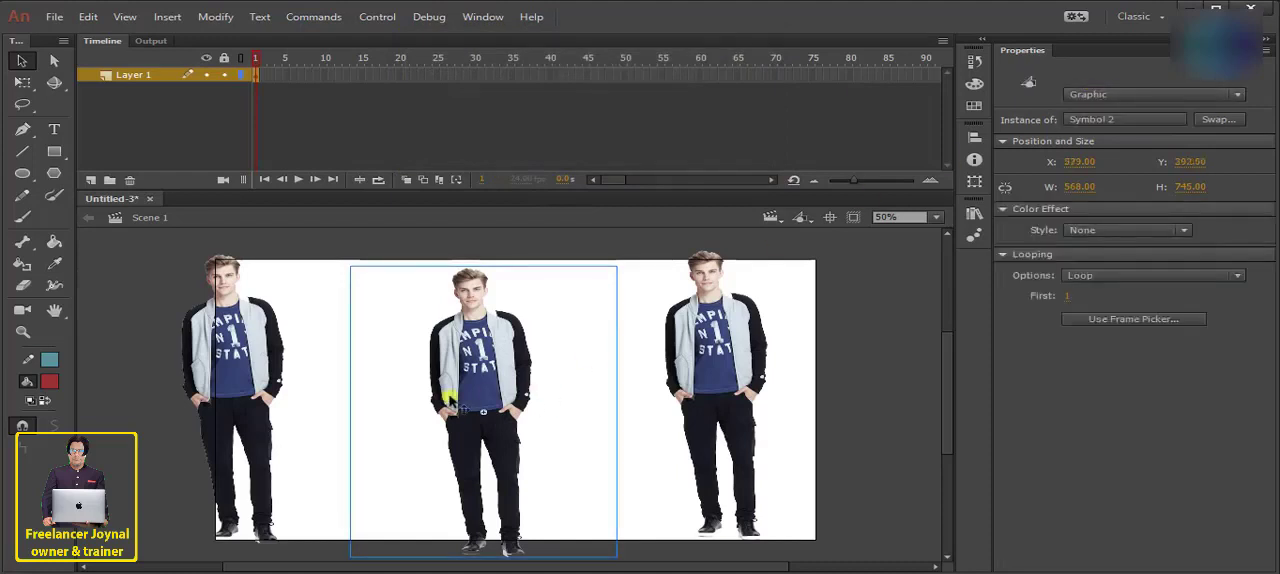
drag(499, 388, 482, 379)
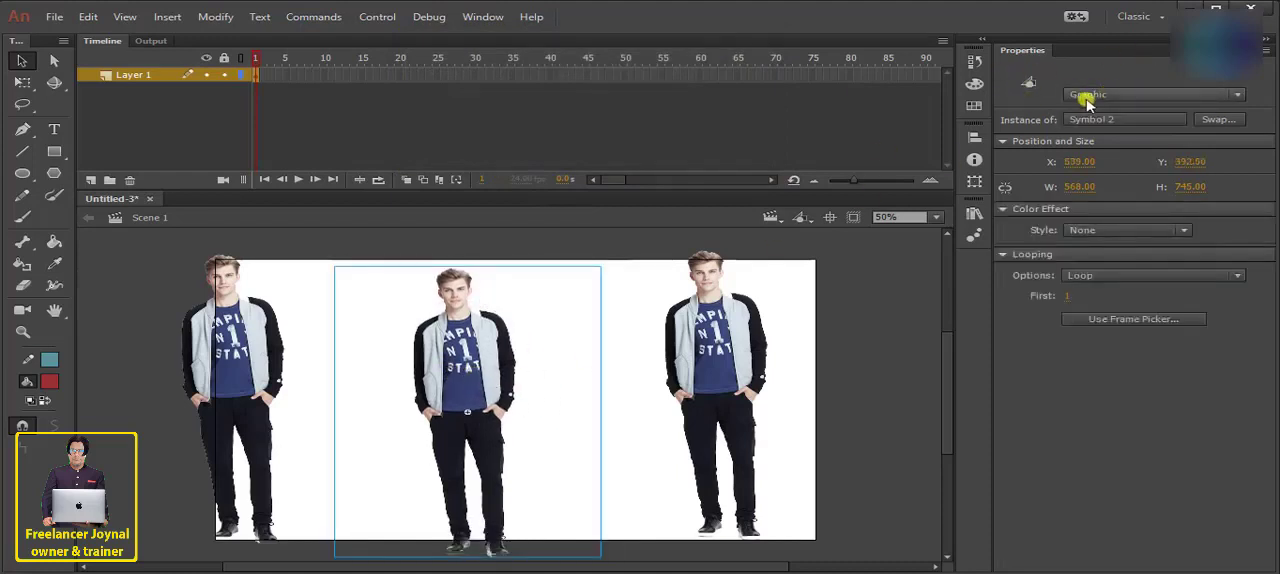
key(ctrl+z)
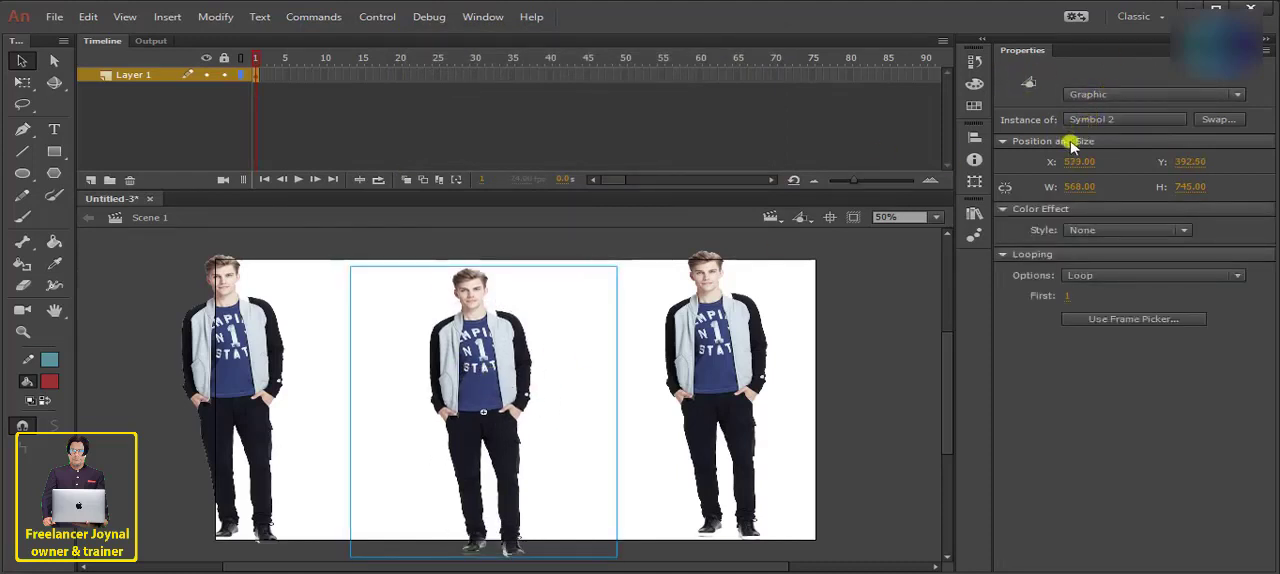
key(ctrl+z)
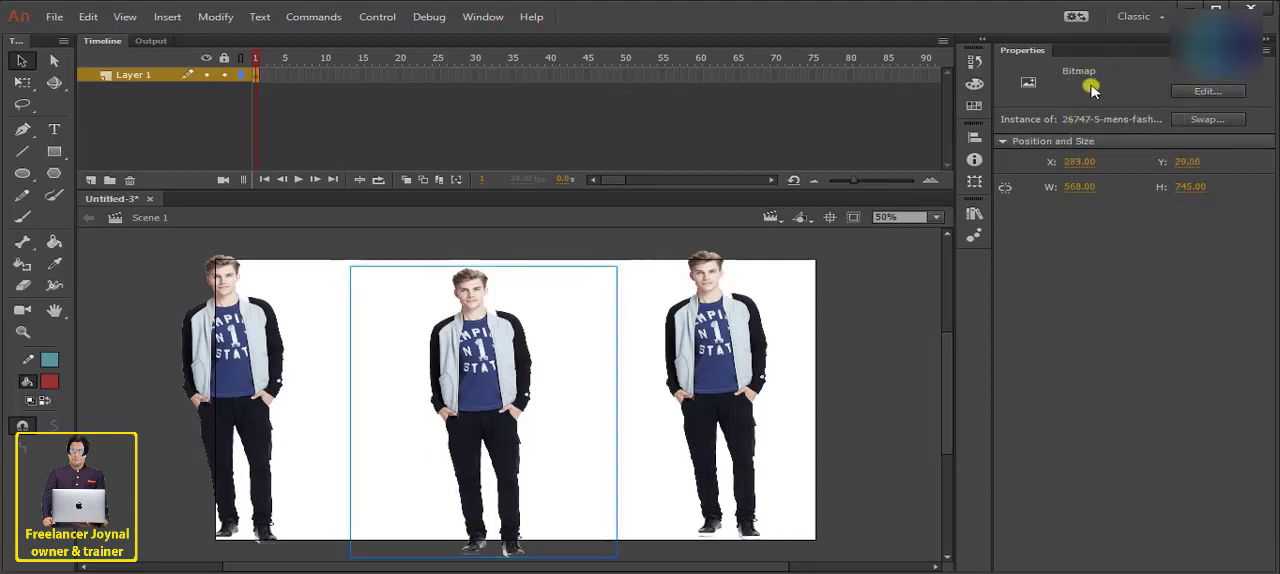
- Try document settings with a centred anchor, pixel units and a stage width of 1297 px, and discard them
click(170, 22)
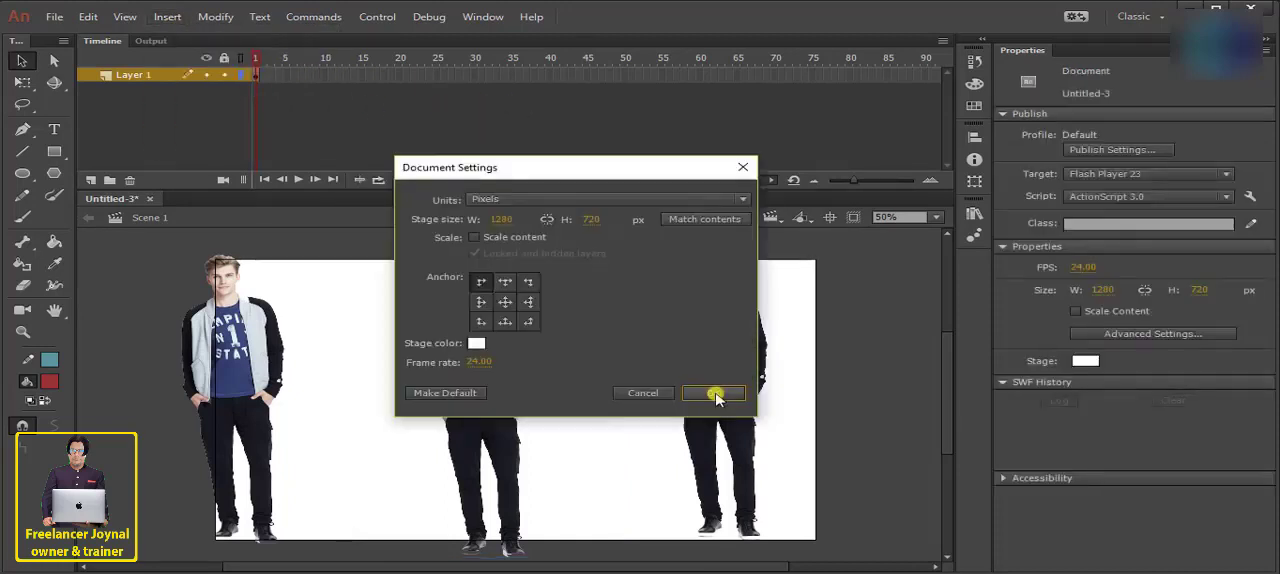
click(717, 399)
click(215, 17)
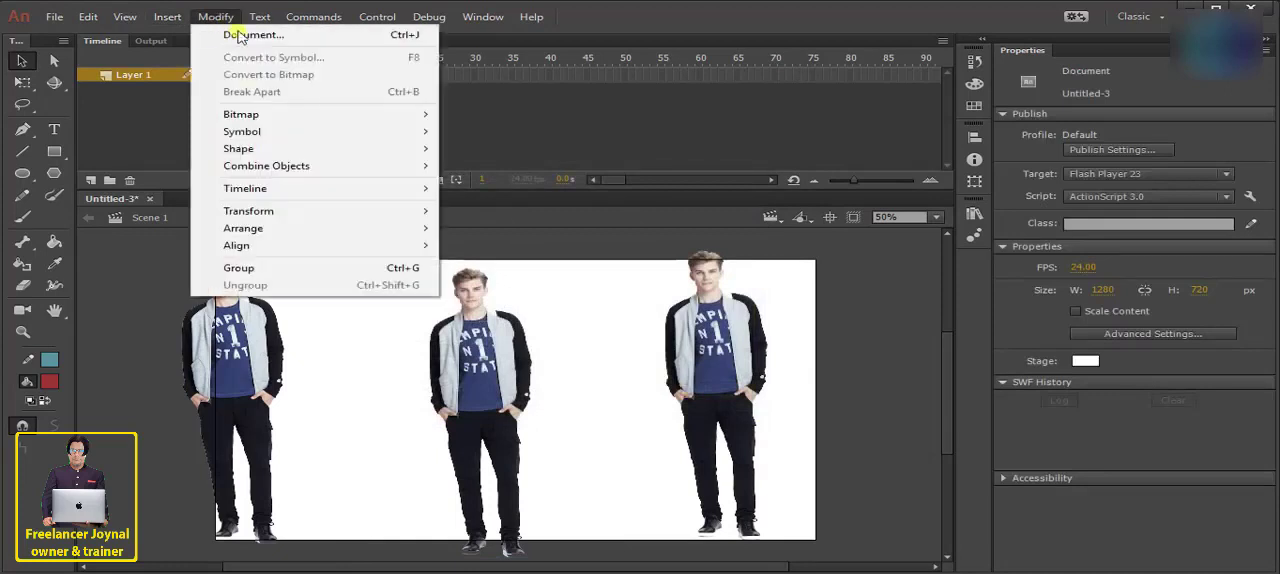
click(243, 37)
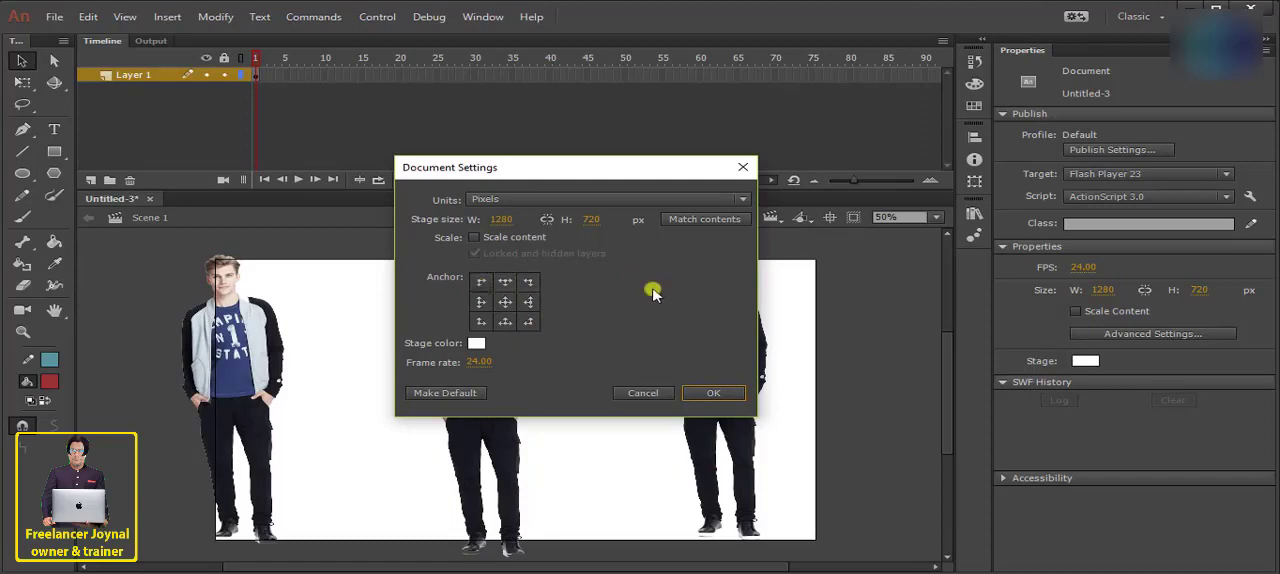
click(505, 302)
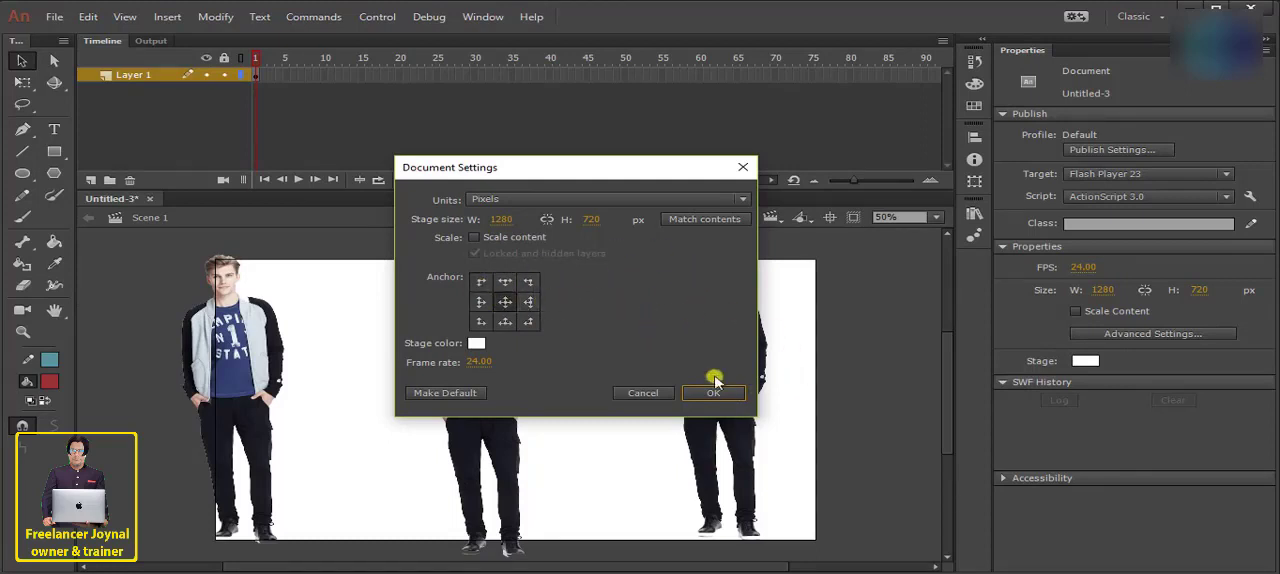
click(626, 197)
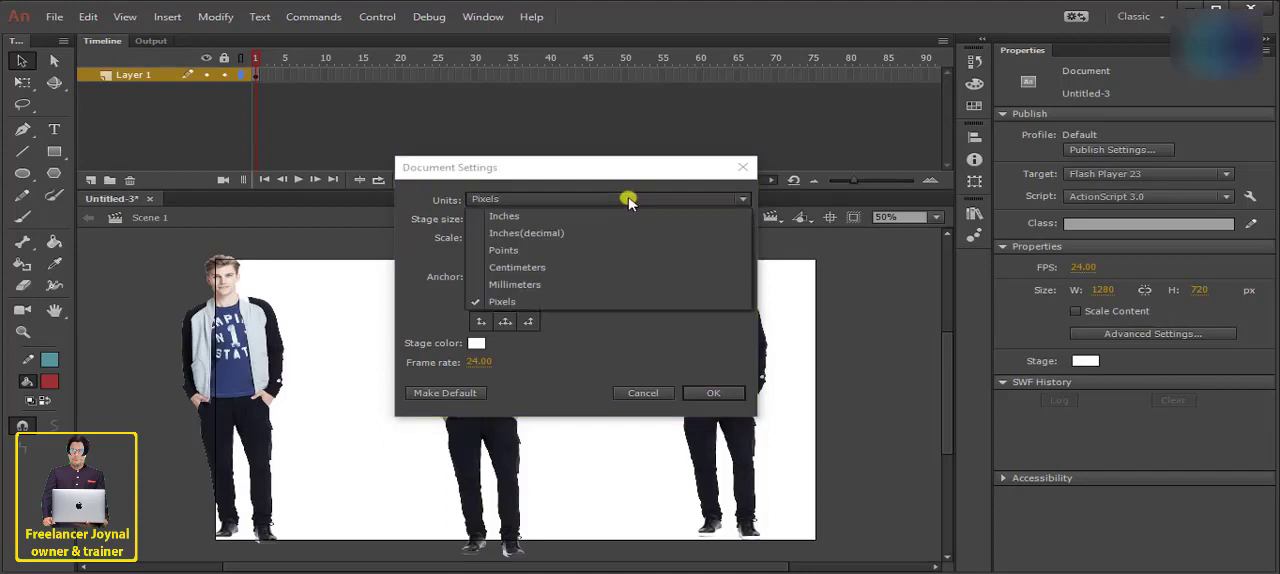
click(580, 304)
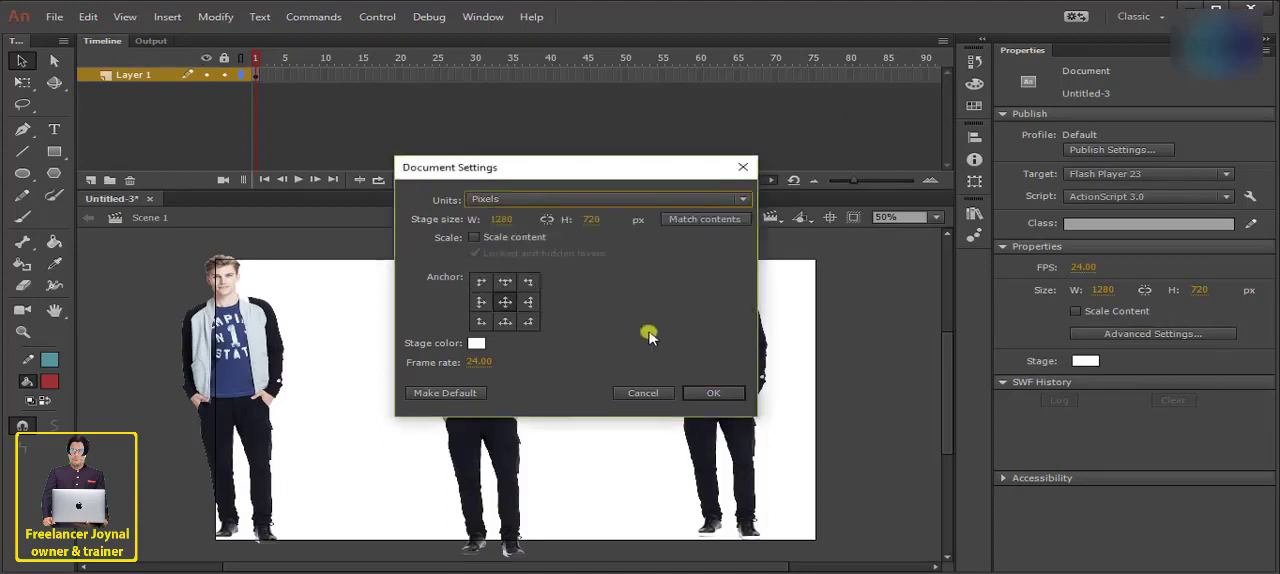
drag(501, 222, 518, 222)
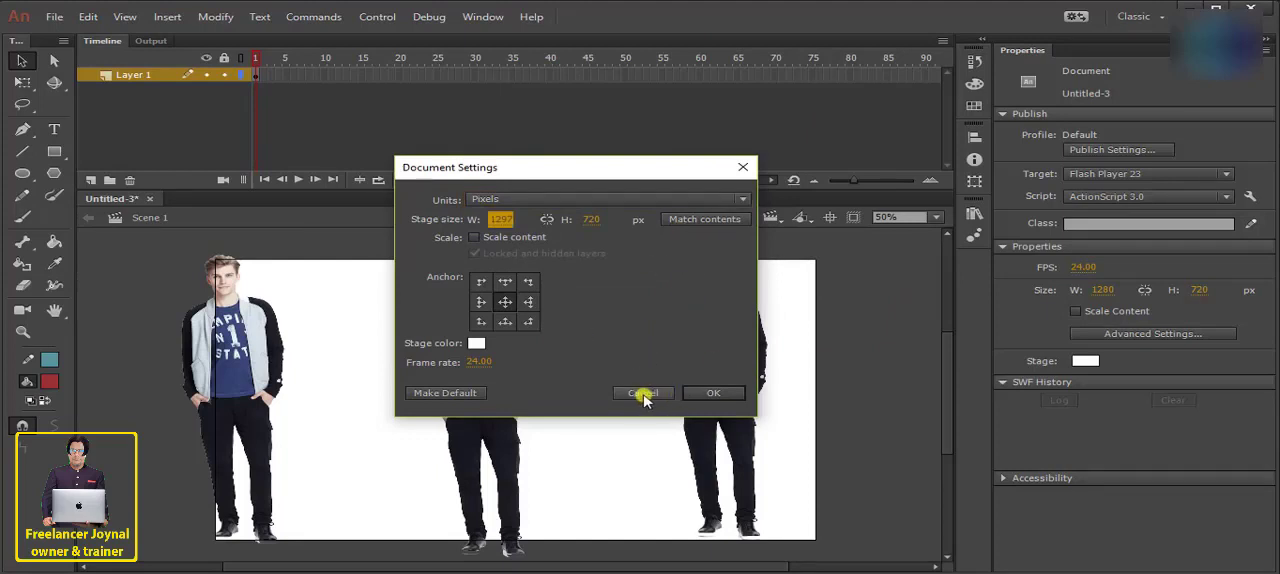
click(643, 394)
- Select the middle figure on the stage and bring up the commands for modifying it
click(58, 18)
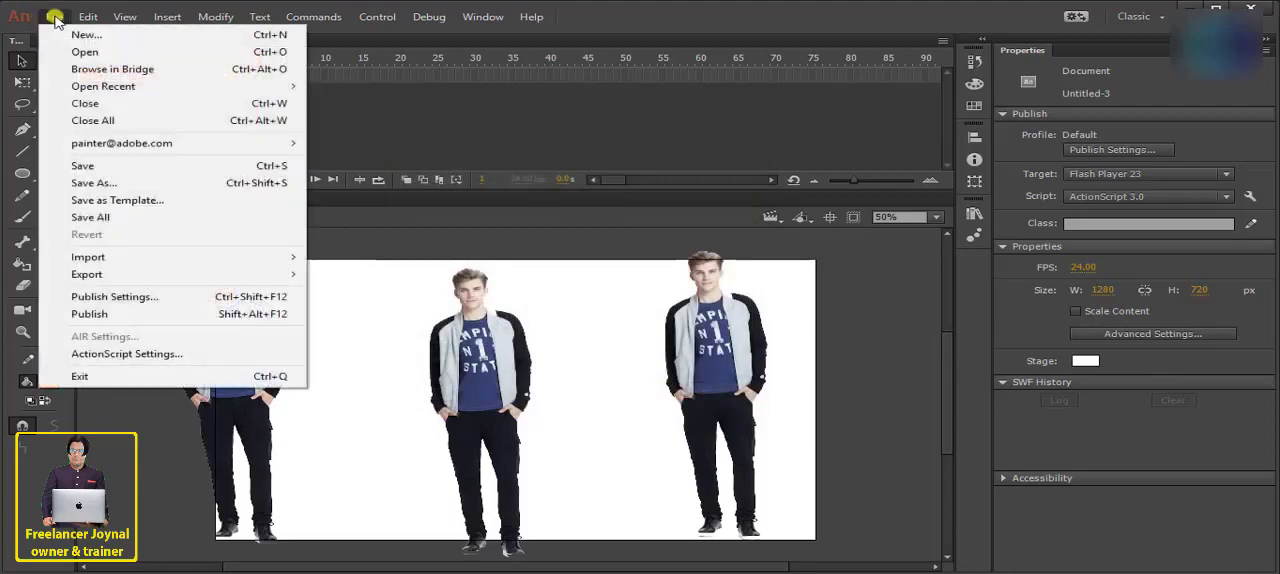
click(62, 22)
click(480, 400)
click(214, 17)
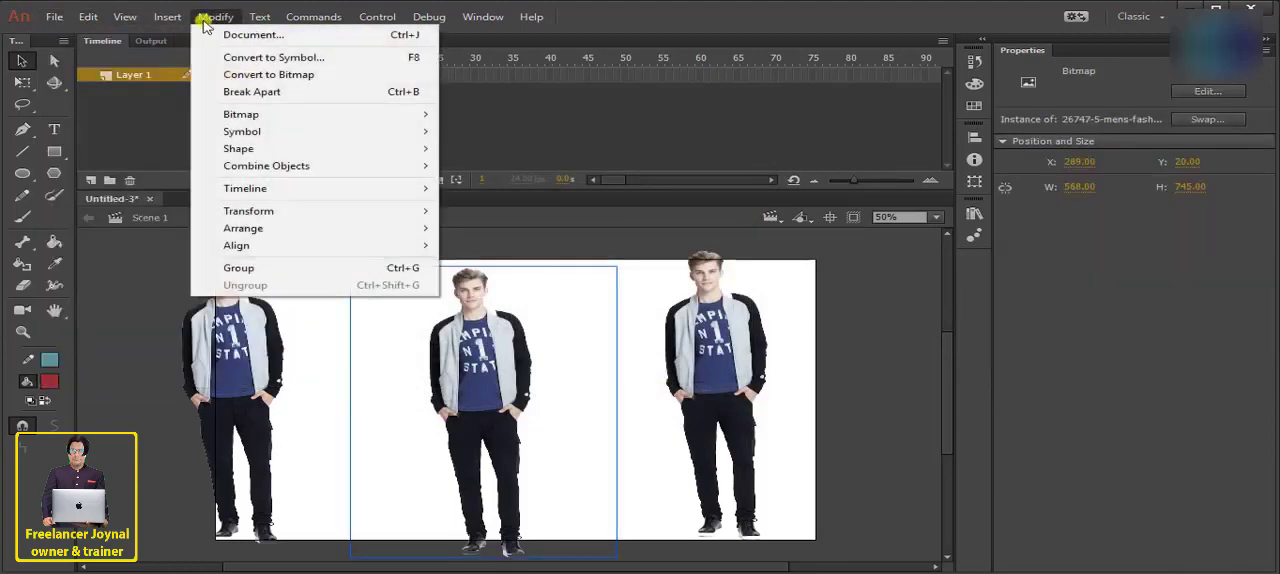
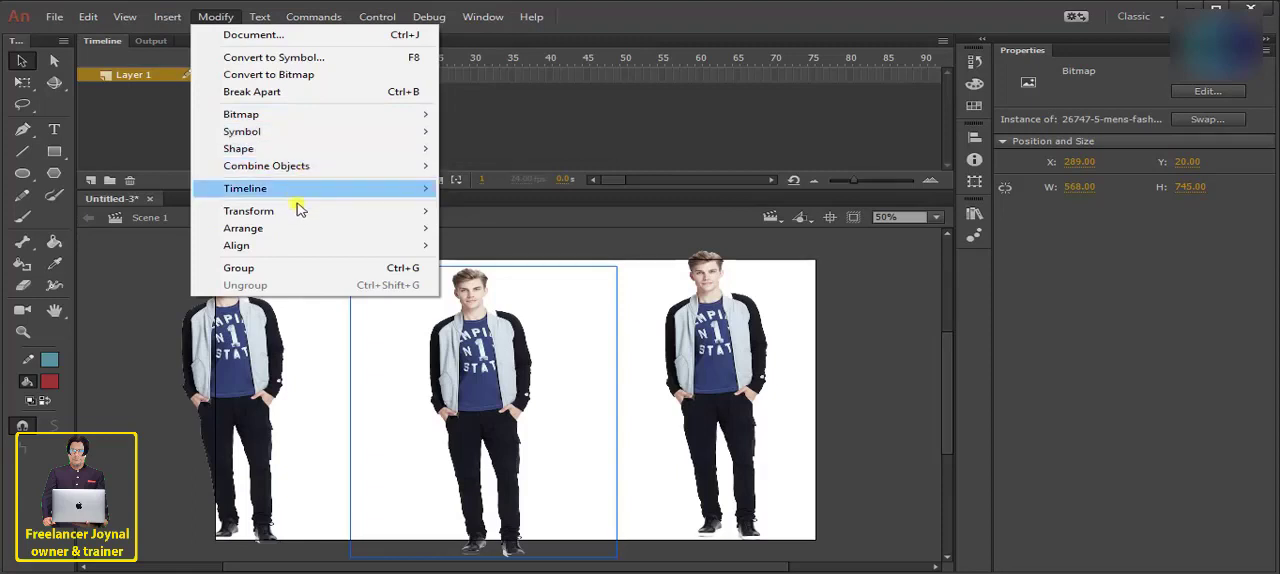
- Flip the middle figure horizontally, move the left figure to about X 53, Y 11, and the flipped one to about X 359, Y 0
mouse_move(286, 217)
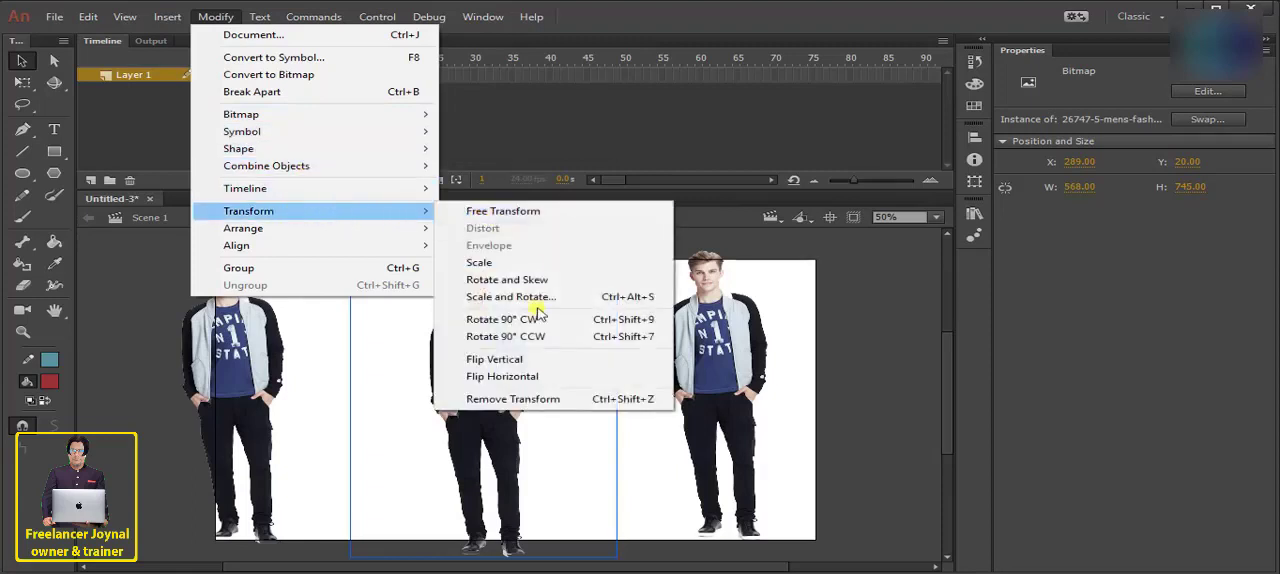
click(535, 378)
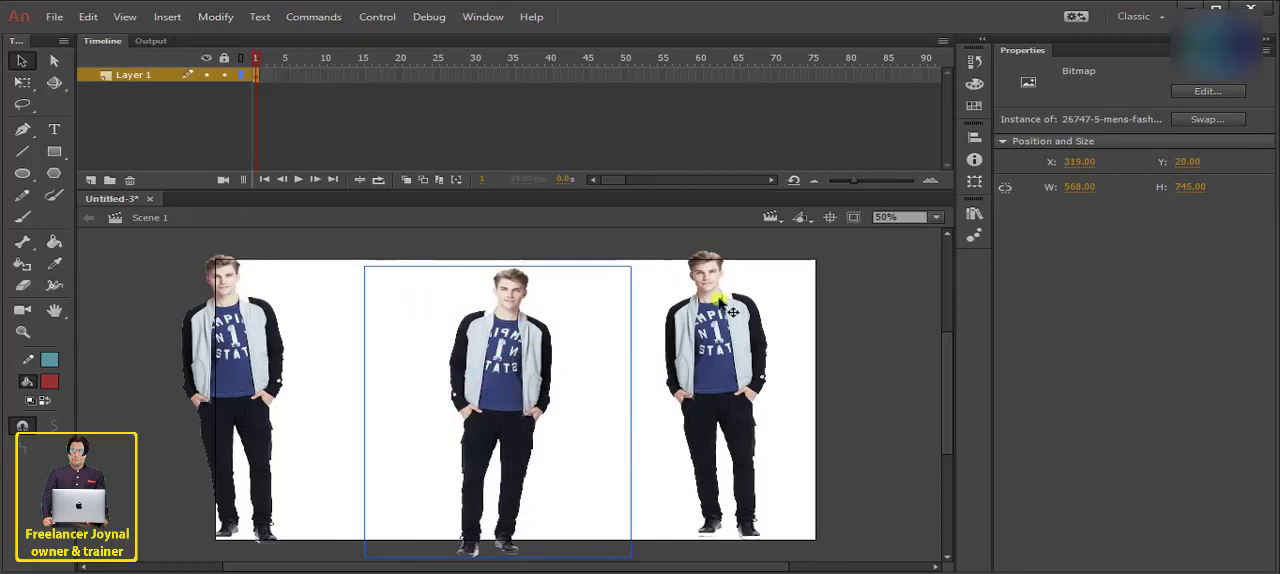
drag(518, 450, 386, 443)
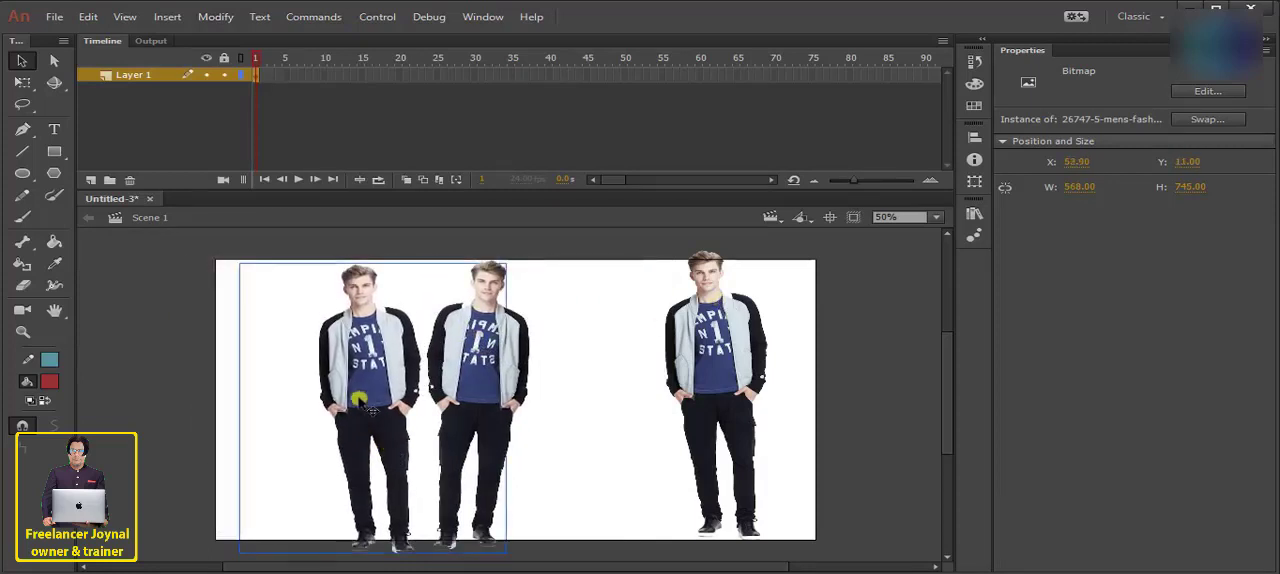
click(552, 357)
drag(410, 348, 455, 349)
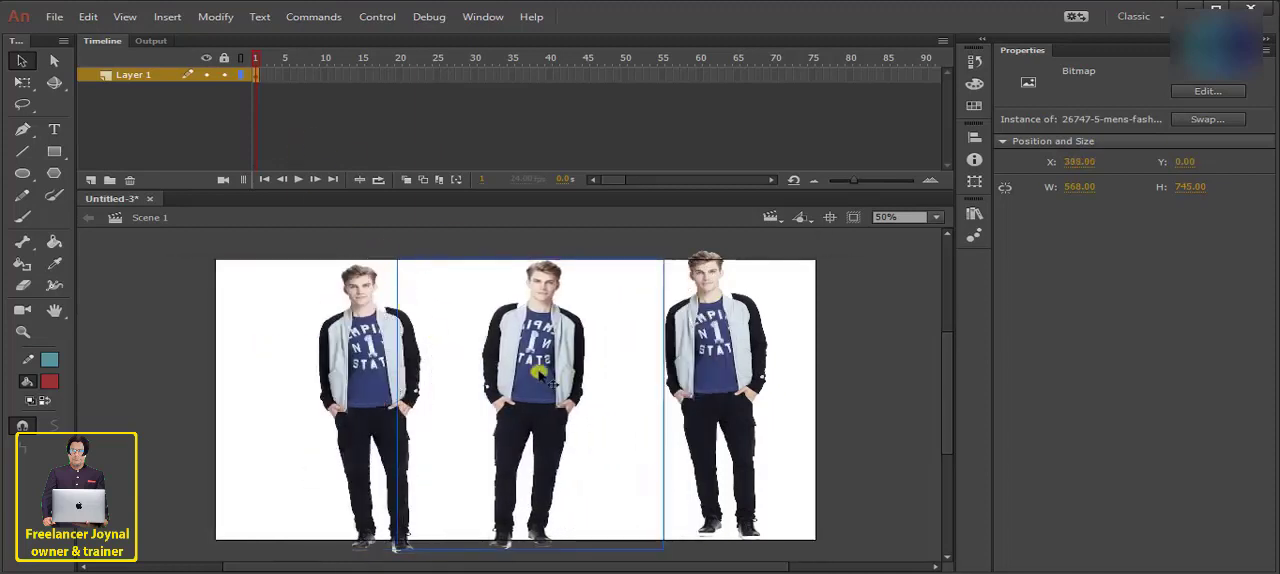
drag(542, 367, 528, 367)
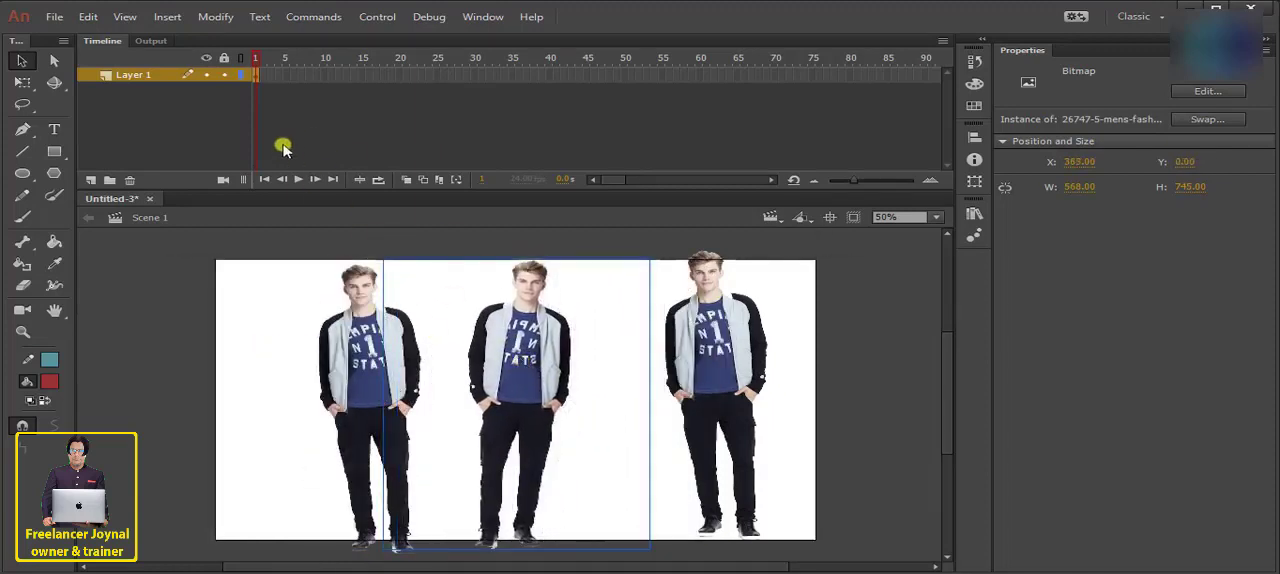
- Try flipping the middle figure vertically, and undo the flip
click(215, 17)
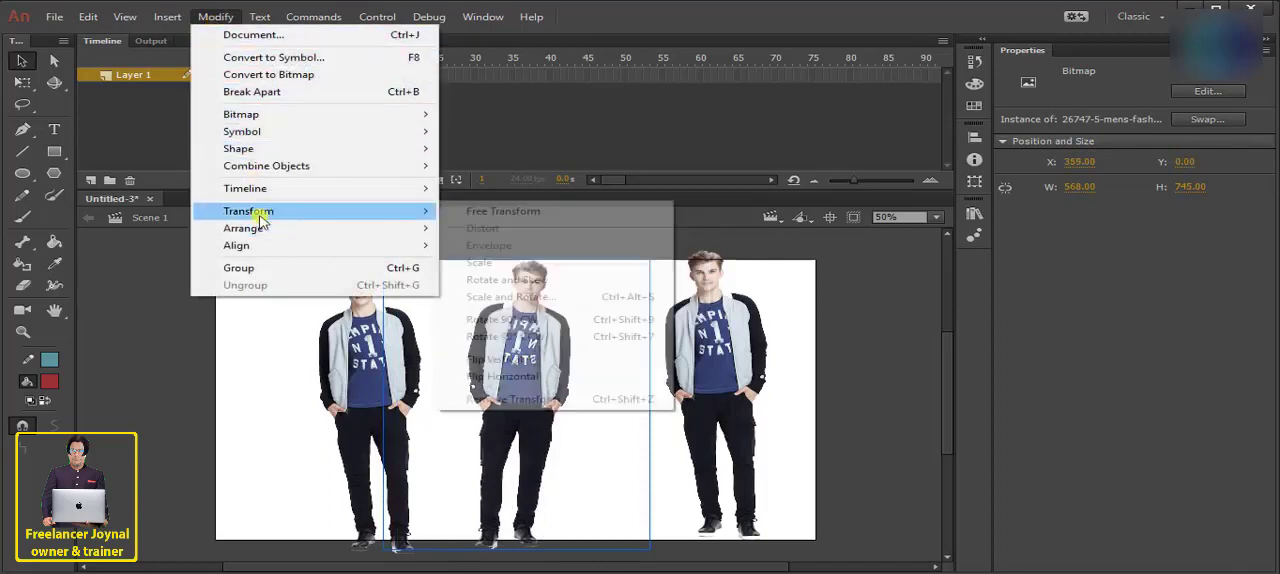
click(531, 360)
drag(528, 330, 525, 322)
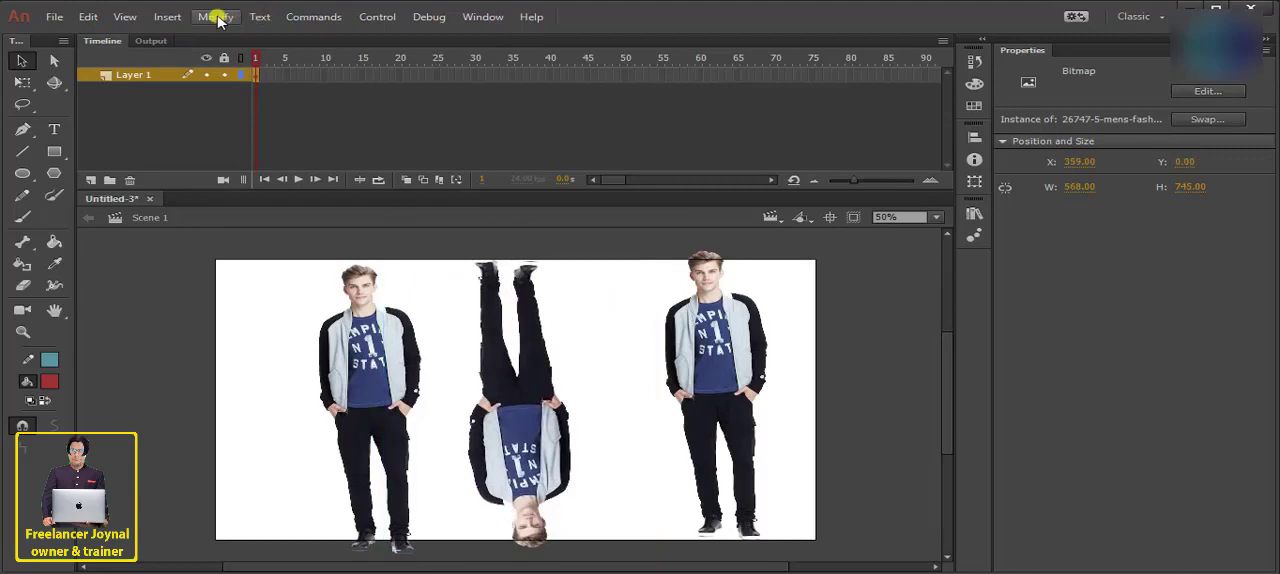
key(ctrl+z)
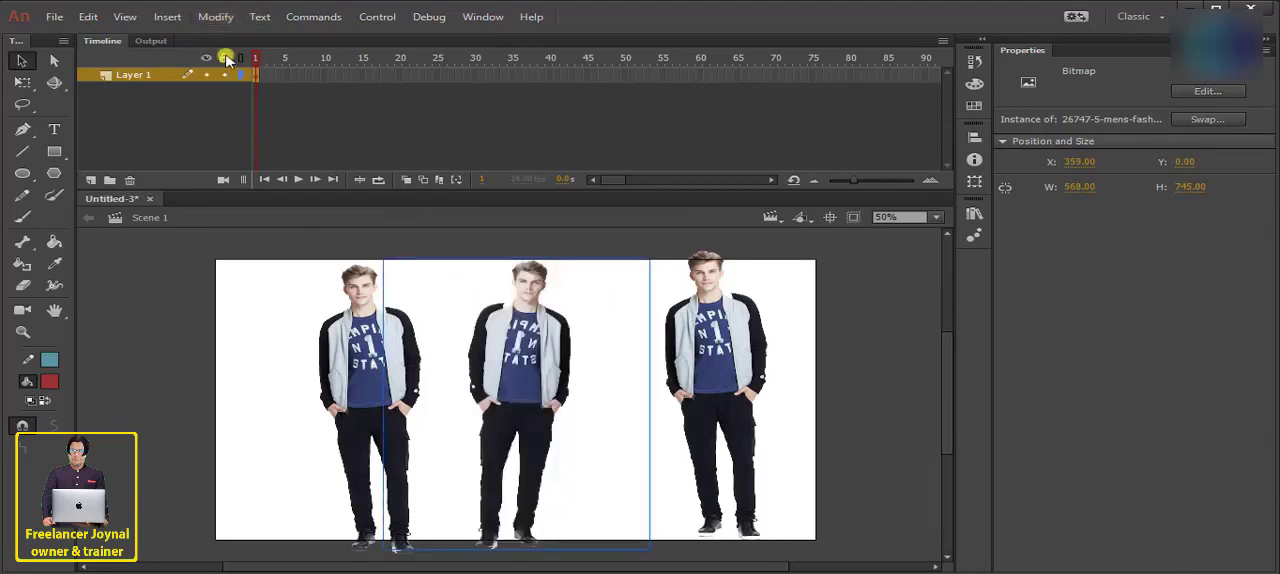
- Move the left figure right to about X 211, Y 11, so it overlaps the middle figure
click(215, 17)
mouse_move(312, 244)
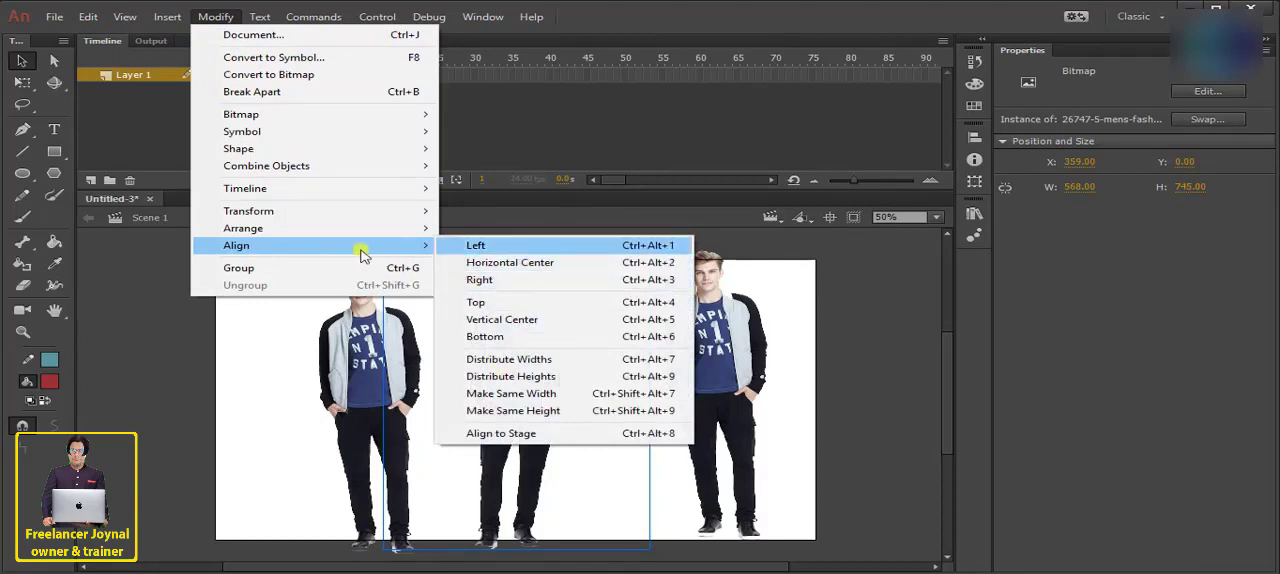
click(312, 346)
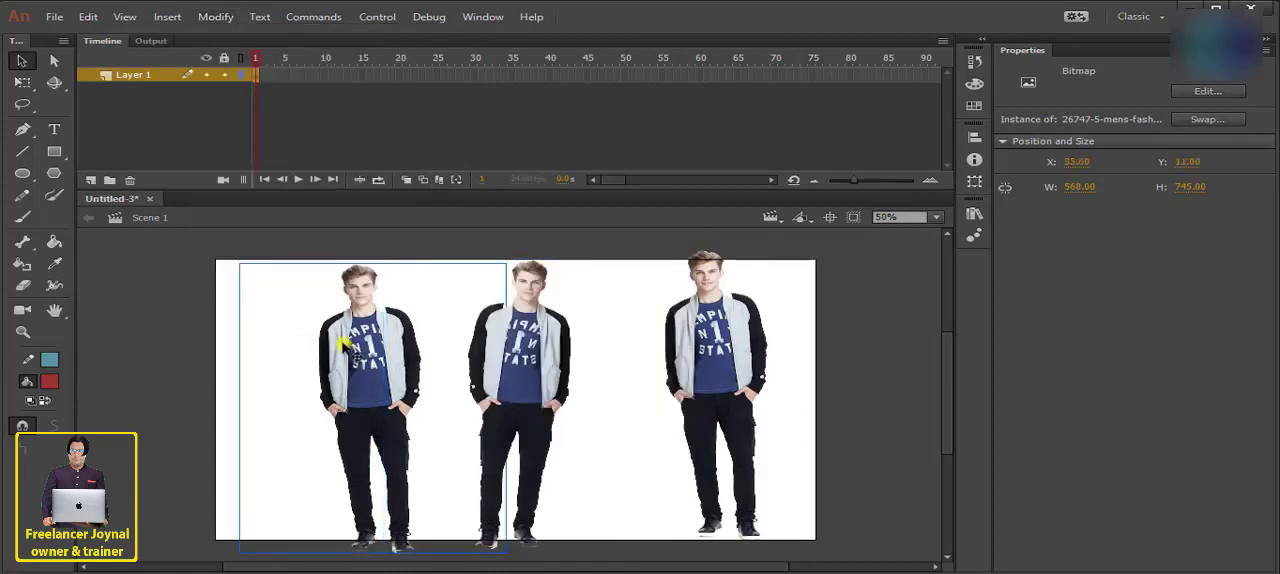
drag(342, 345, 416, 340)
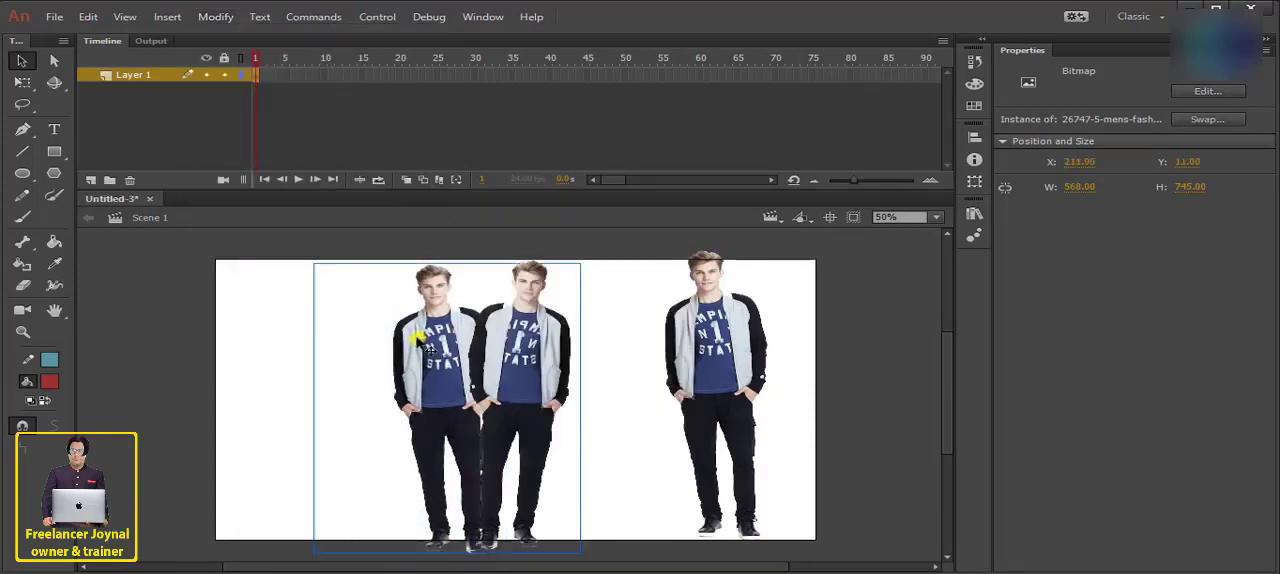
drag(280, 308, 600, 370)
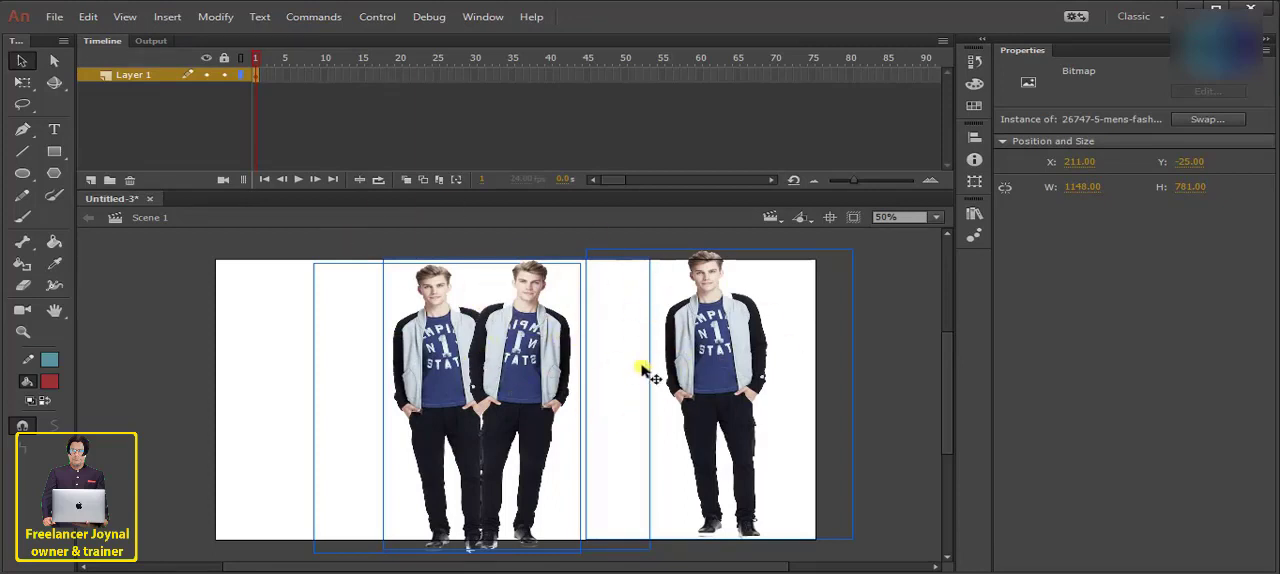
click(872, 320)
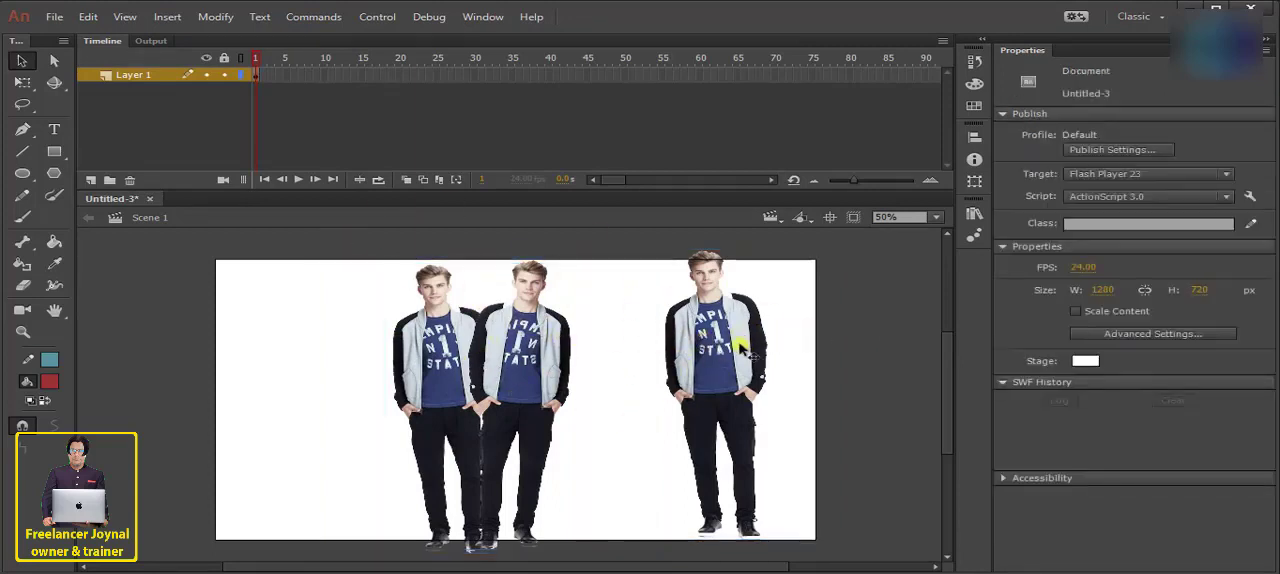
- Bring the right figure in to about X 459, Y 29, and shift the middle figure slightly left so all three overlap
drag(737, 357, 582, 378)
drag(582, 332, 556, 334)
click(660, 329)
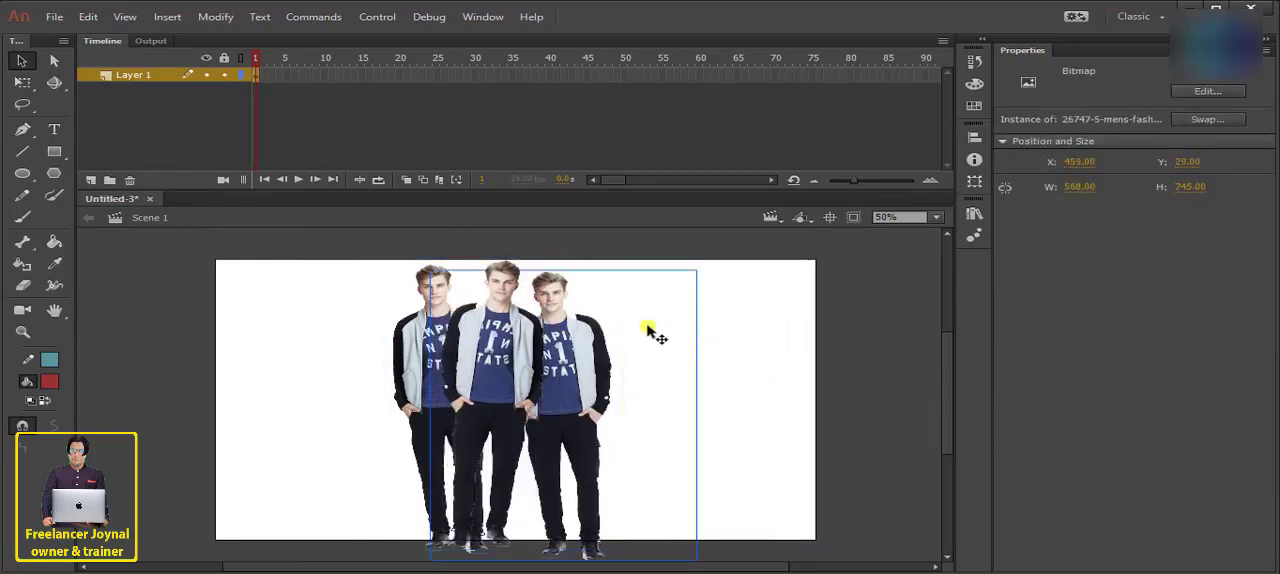
- Group all three figures and move the group left and slightly down on the stage
drag(732, 314, 247, 341)
click(217, 22)
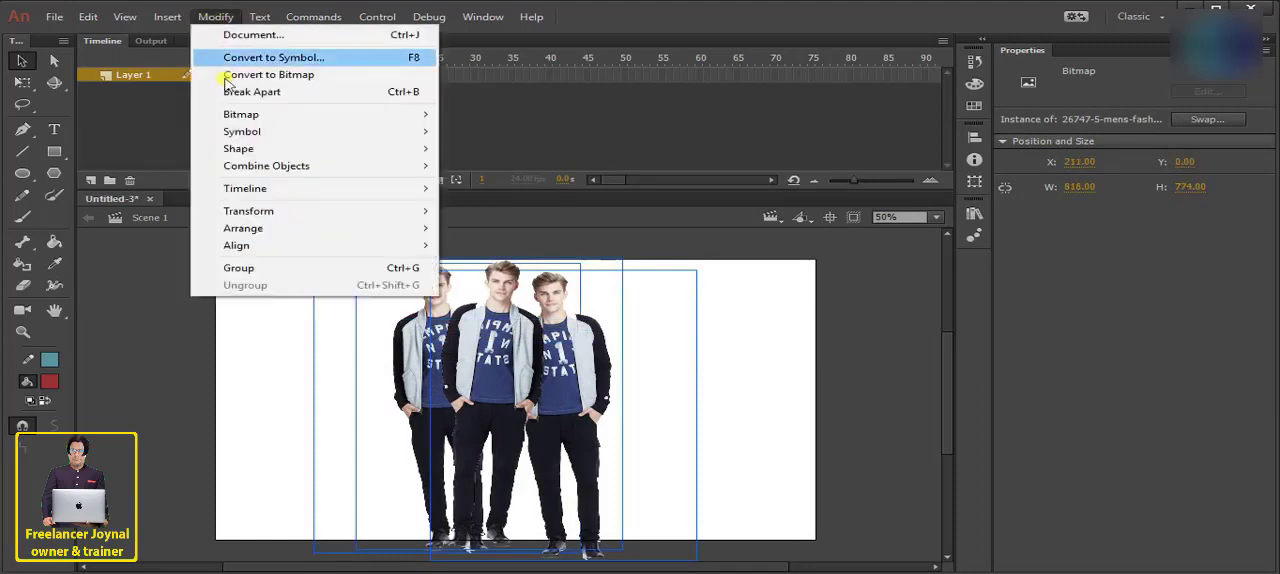
click(258, 266)
drag(521, 323, 466, 364)
- Edit inside the group, placing the front figure at about X 183, Y 78, and return to the main scene
double_click(470, 384)
double_click(689, 268)
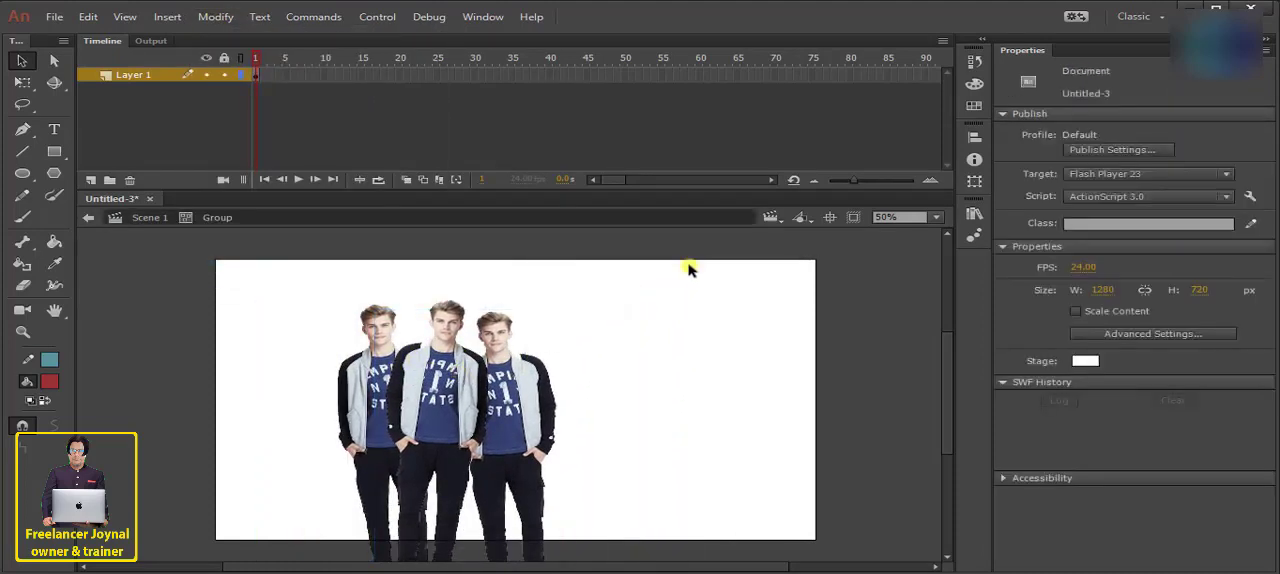
mouse_move(430, 366)
mouse_down()
mouse_move(569, 366)
mouse_move(443, 360)
mouse_up()
double_click(460, 350)
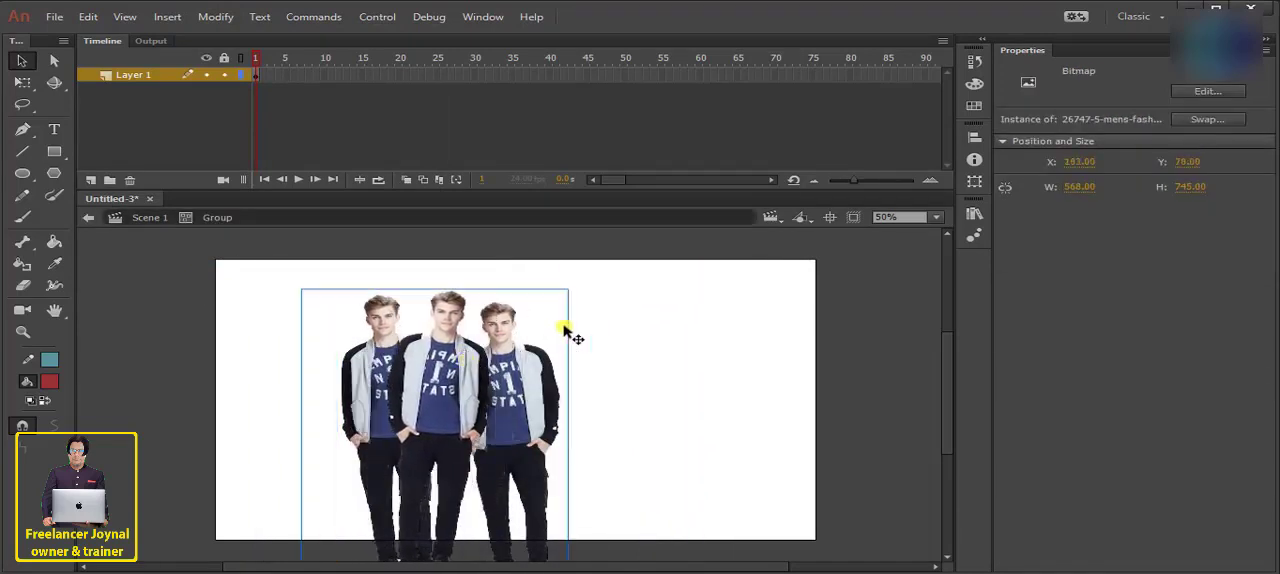
double_click(663, 323)
- Ungroup the three figures and spread them apart, placing the front figure at about X 61, Y 15
click(215, 17)
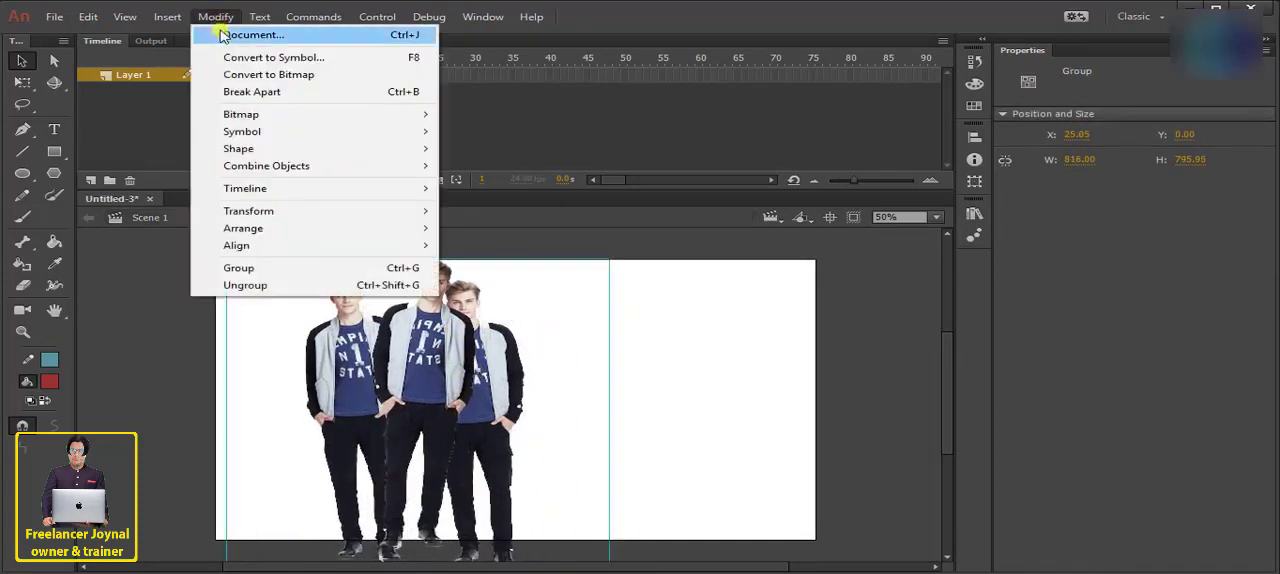
click(277, 291)
drag(438, 356, 411, 360)
click(222, 18)
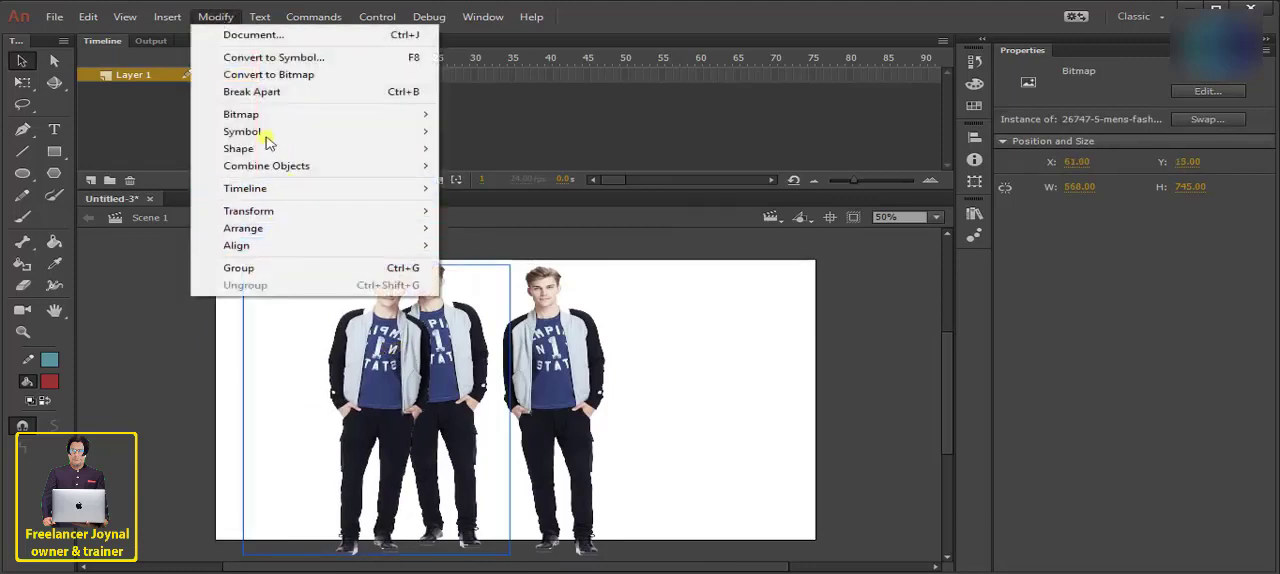
mouse_move(259, 17)
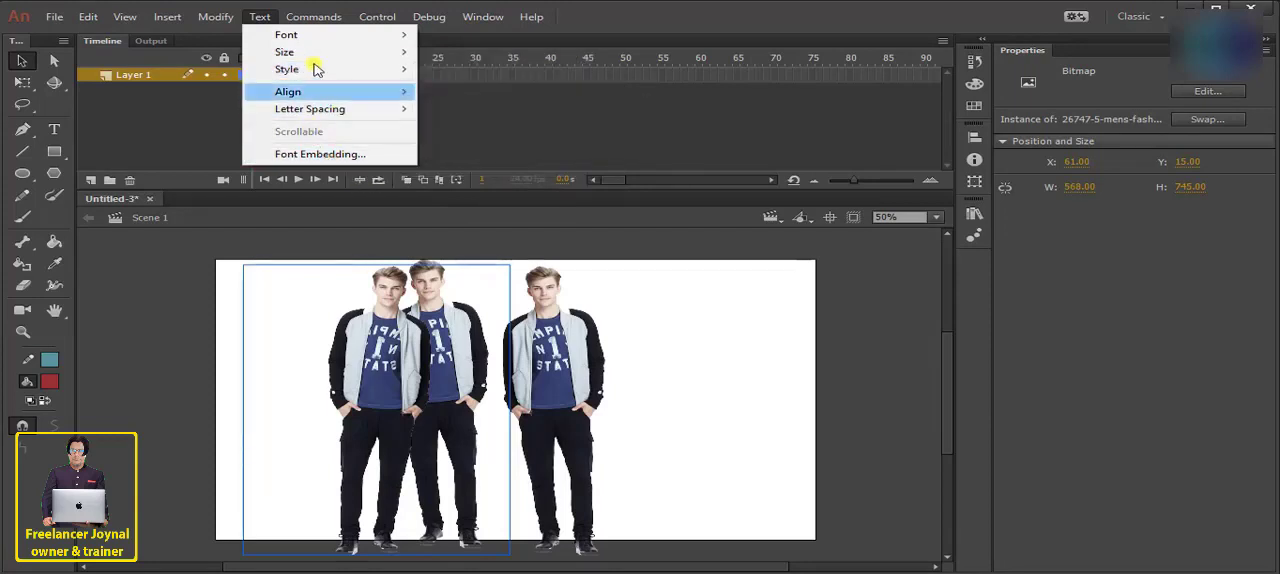
mouse_move(313, 17)
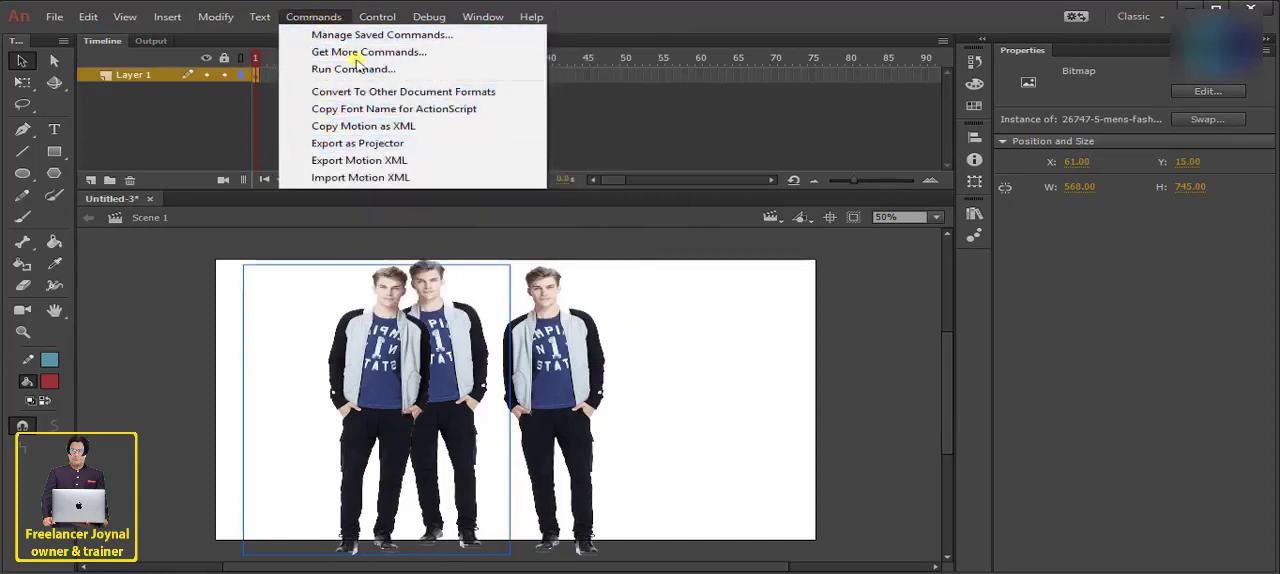
mouse_move(372, 17)
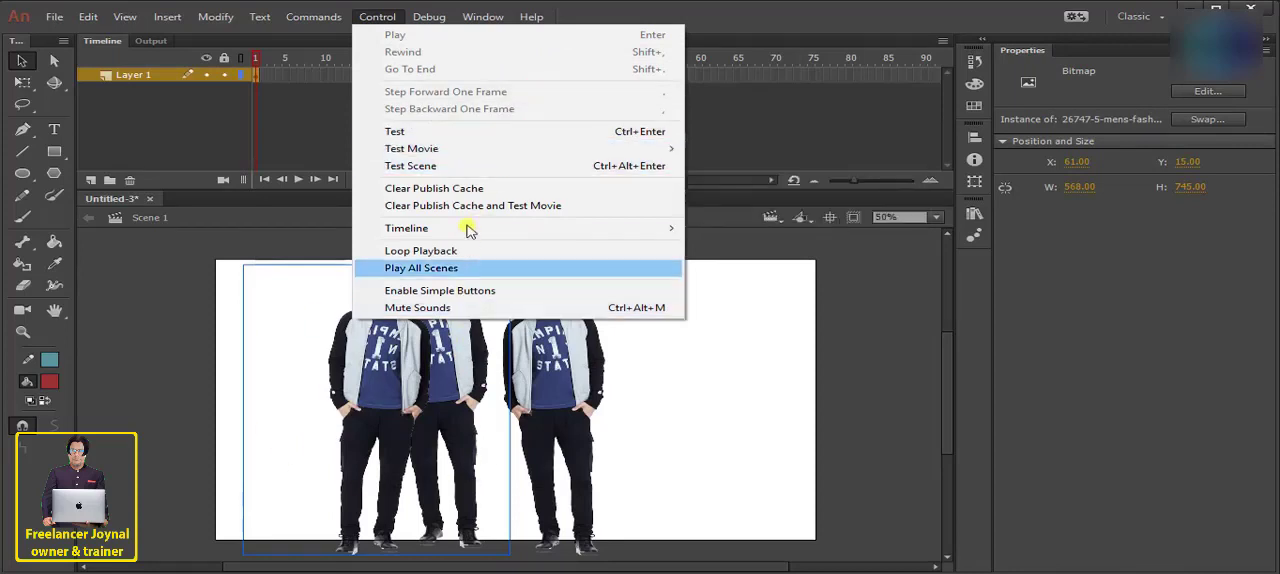
mouse_move(432, 17)
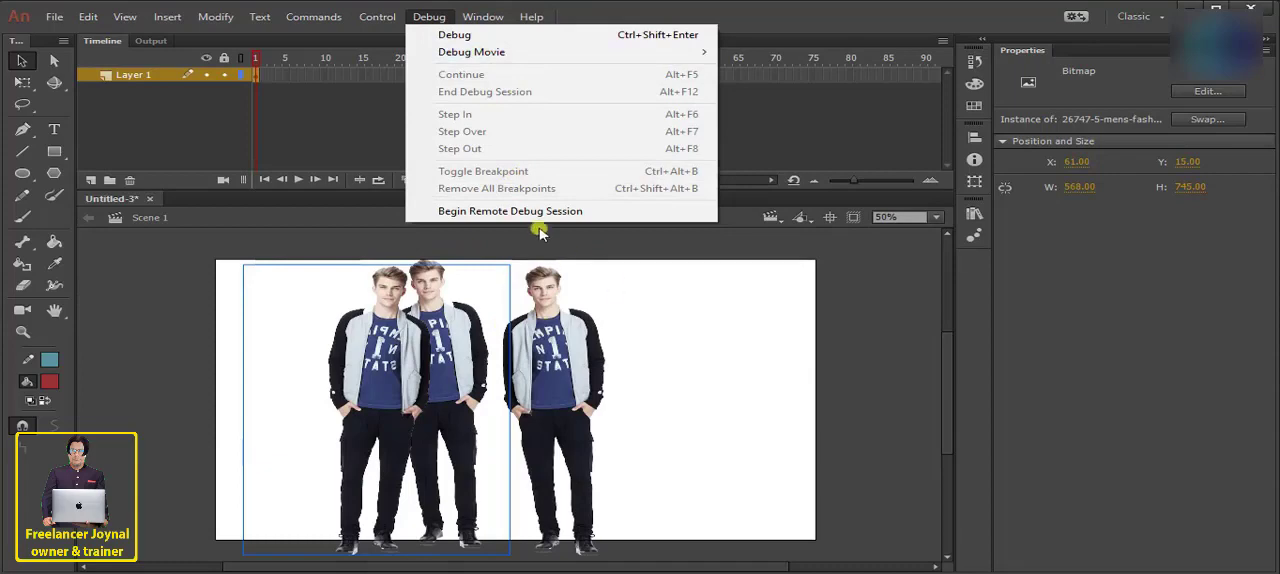
mouse_move(470, 21)
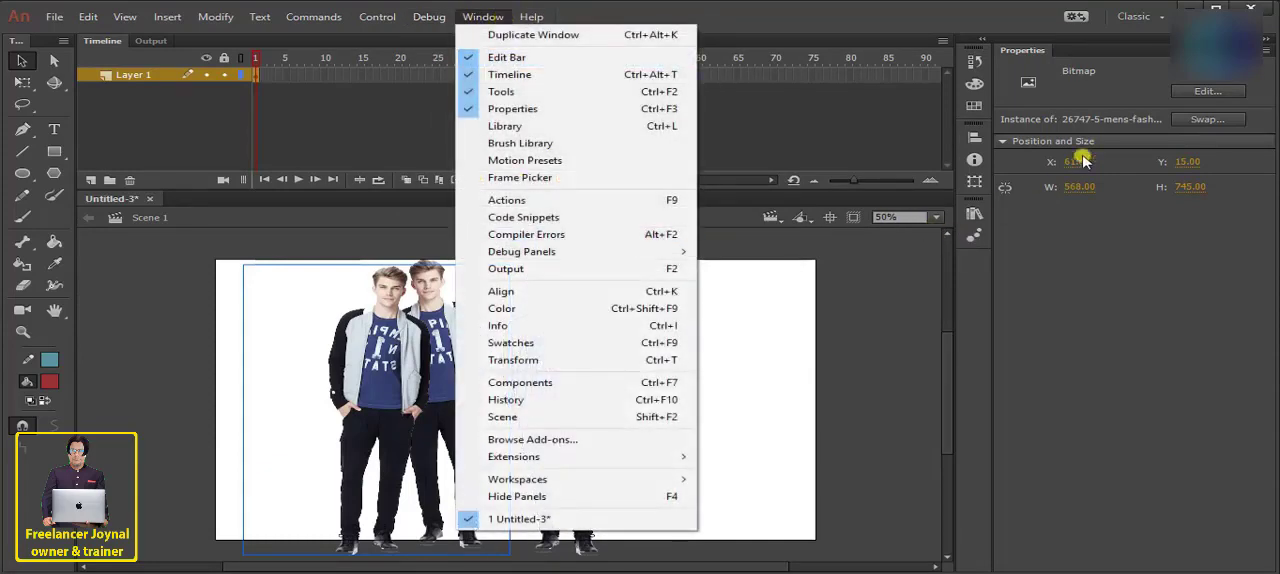
click(1030, 65)
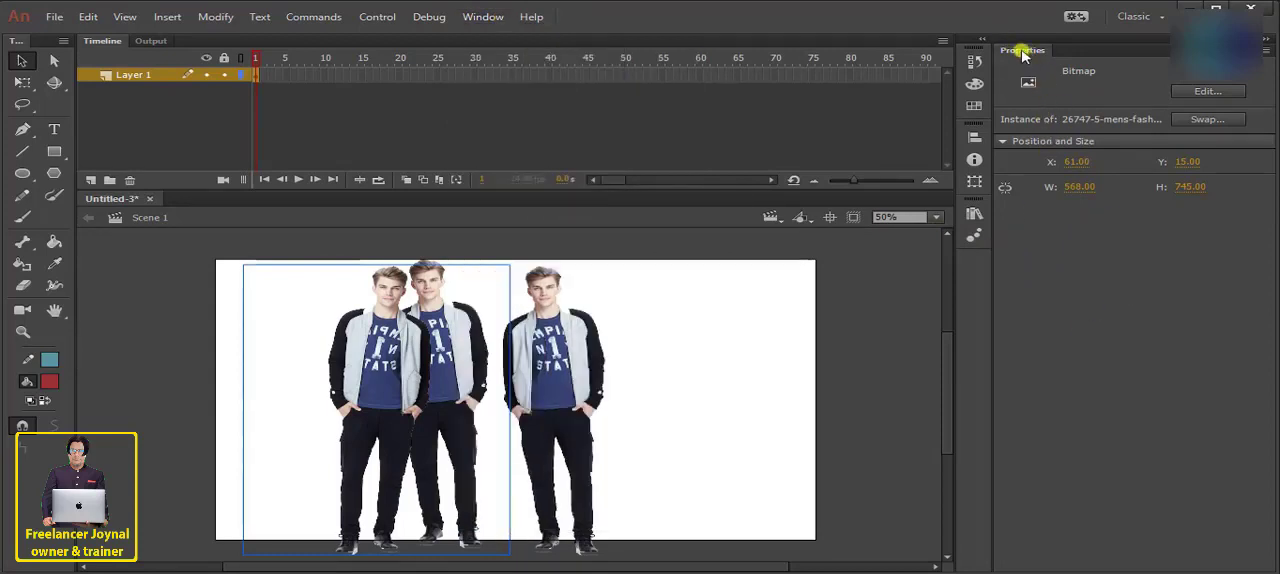
- Toggle the Properties panel and the edit bar off and back on
drag(1022, 55, 1250, 56)
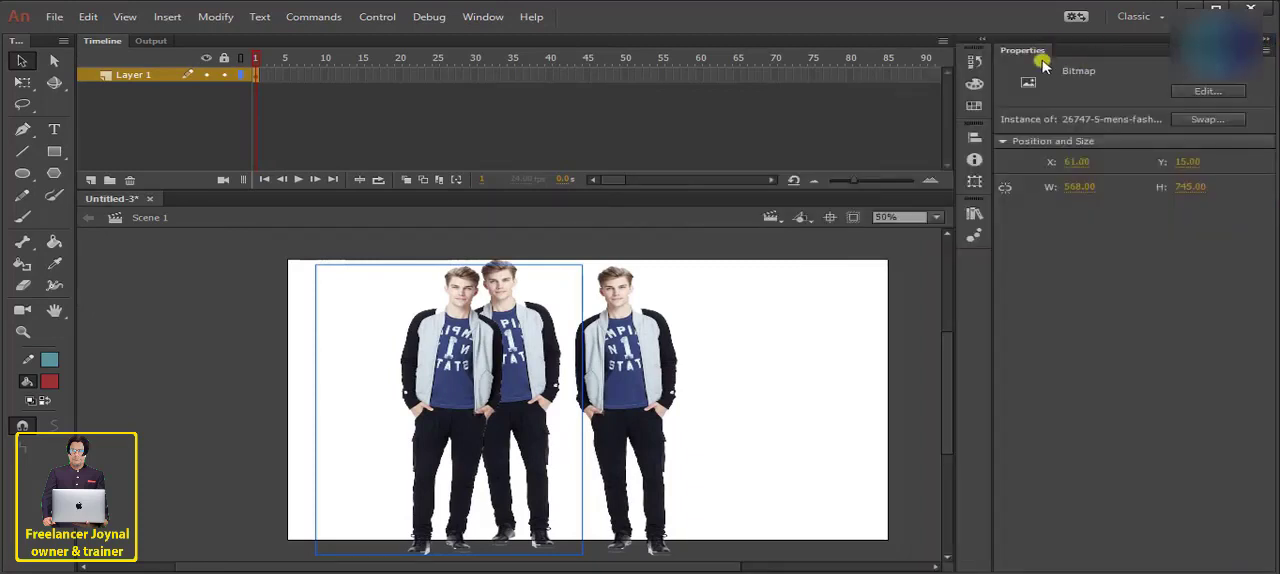
click(473, 19)
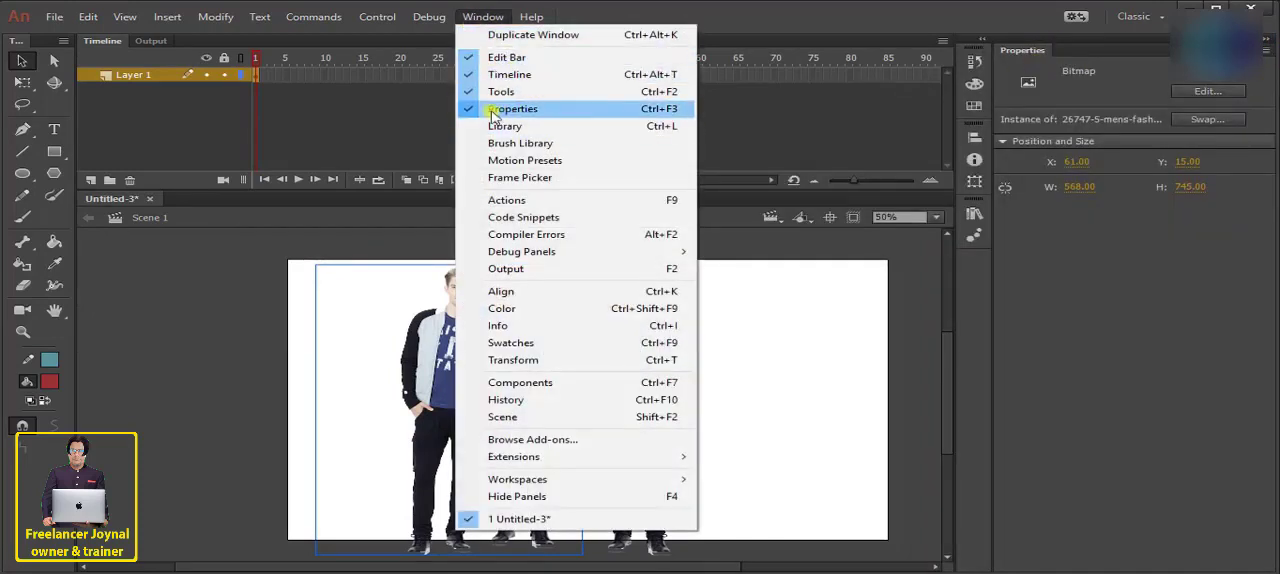
click(490, 110)
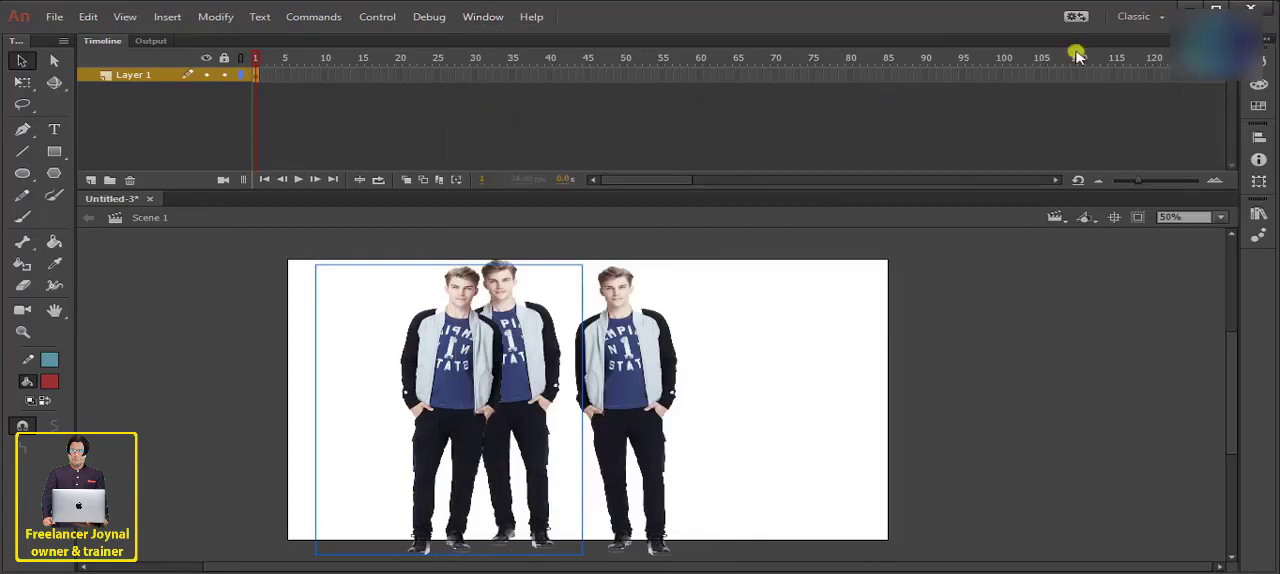
click(482, 18)
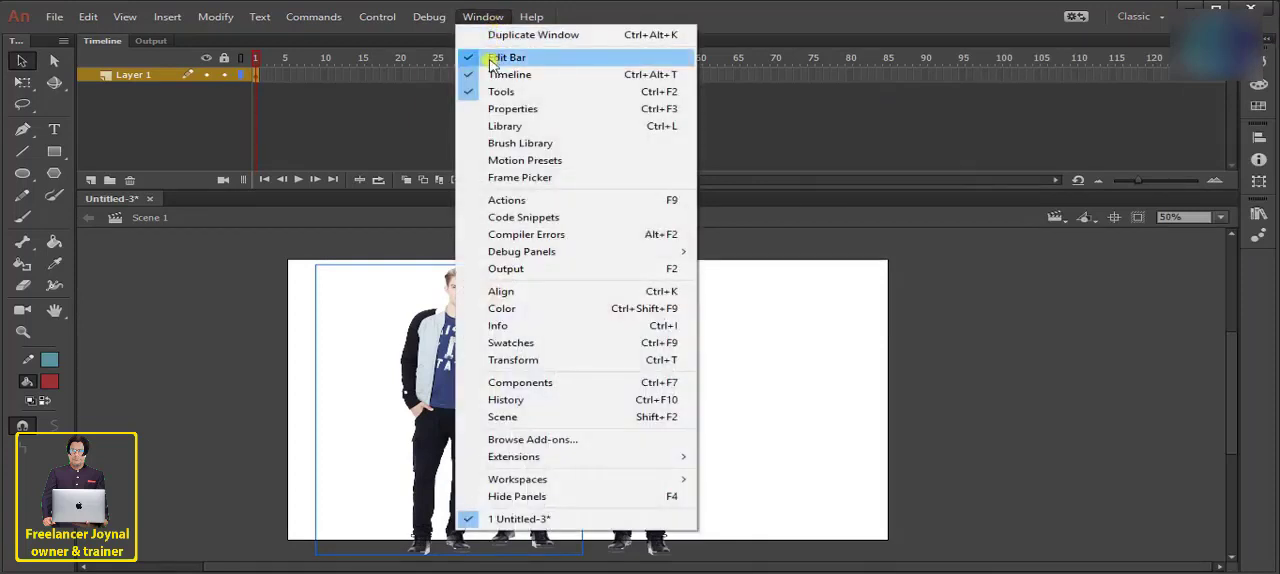
click(490, 62)
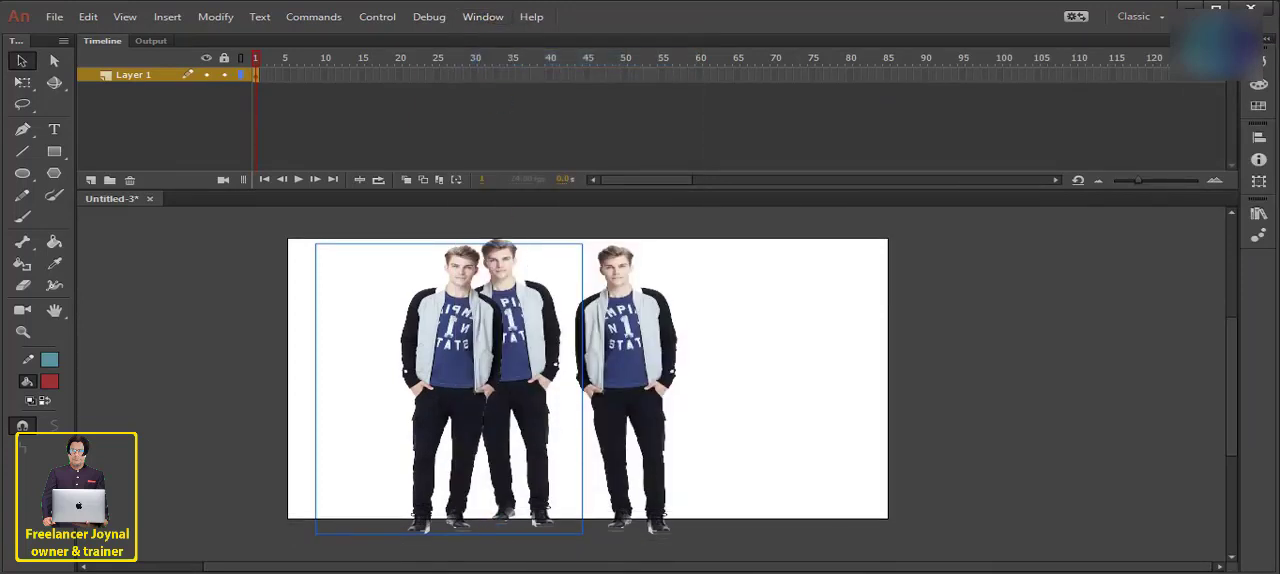
click(482, 17)
click(488, 59)
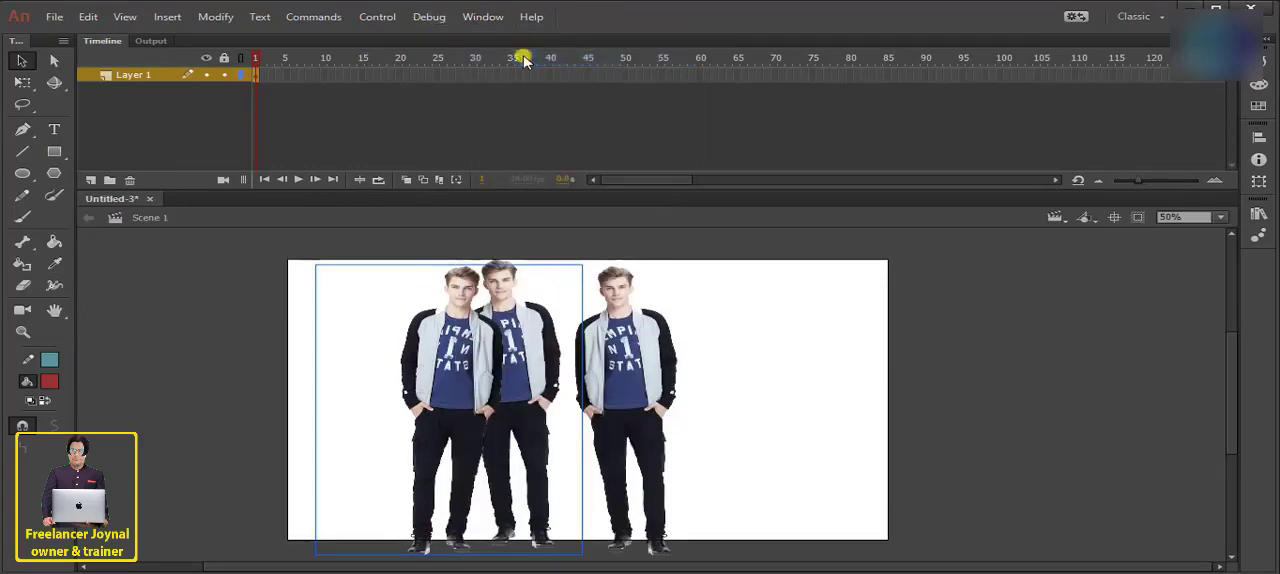
click(471, 18)
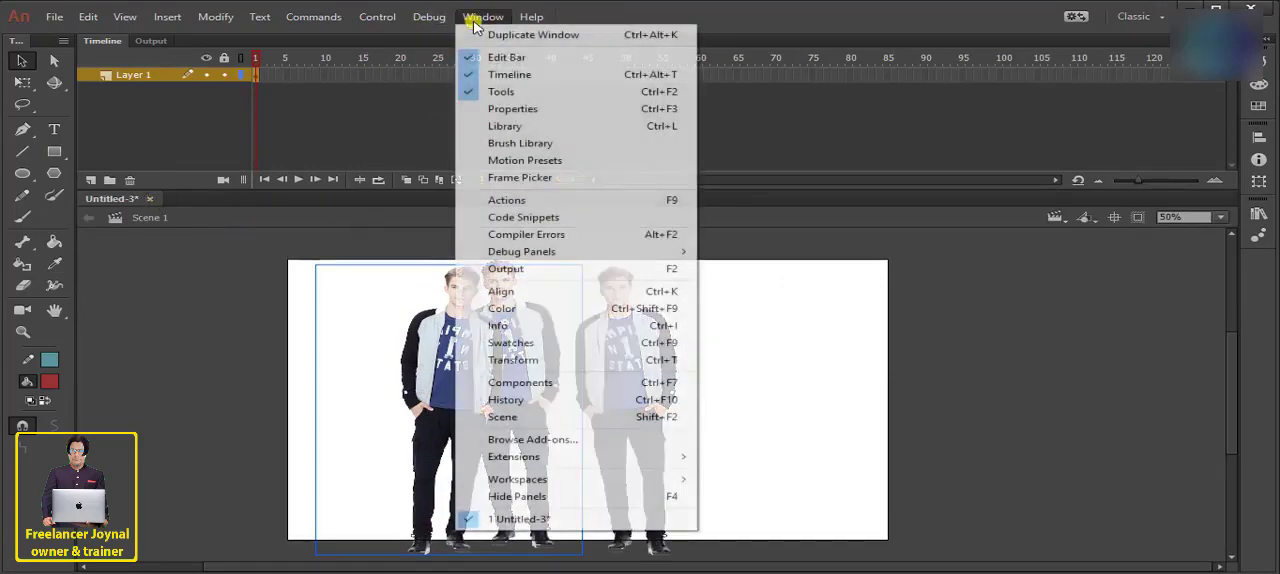
click(527, 113)
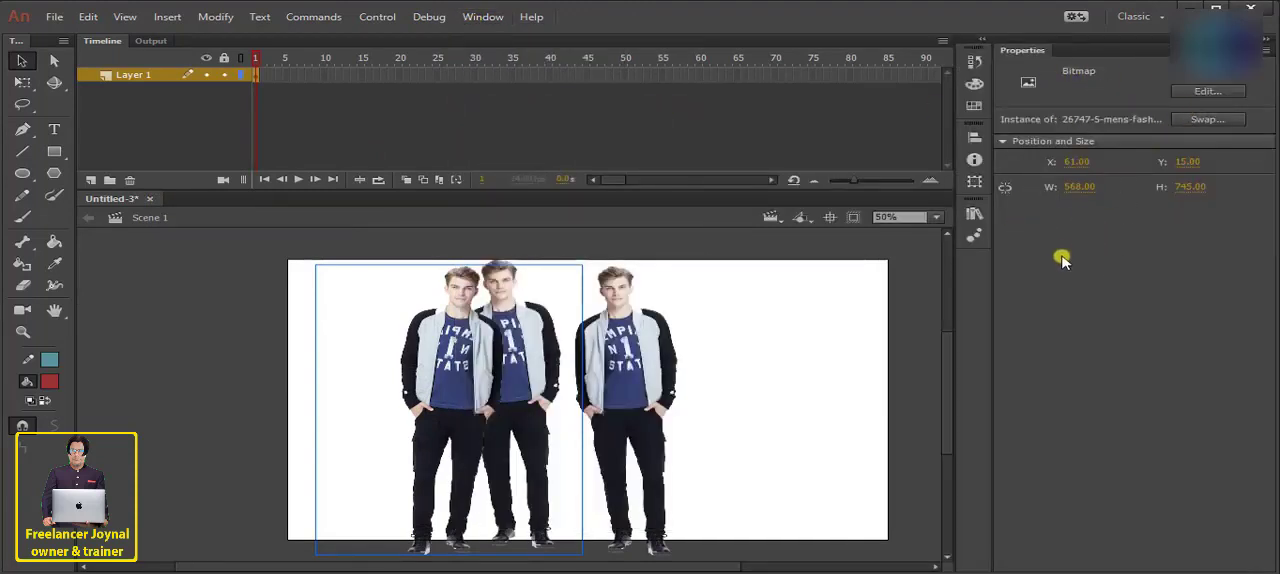
- Hide the Tools panel
click(483, 17)
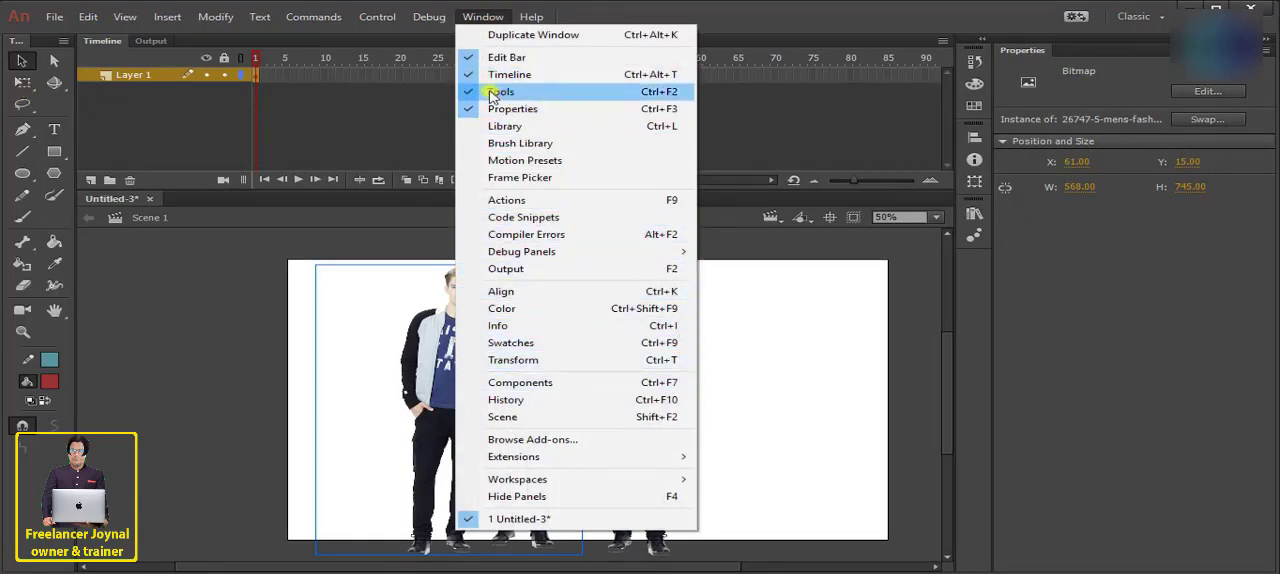
click(534, 93)
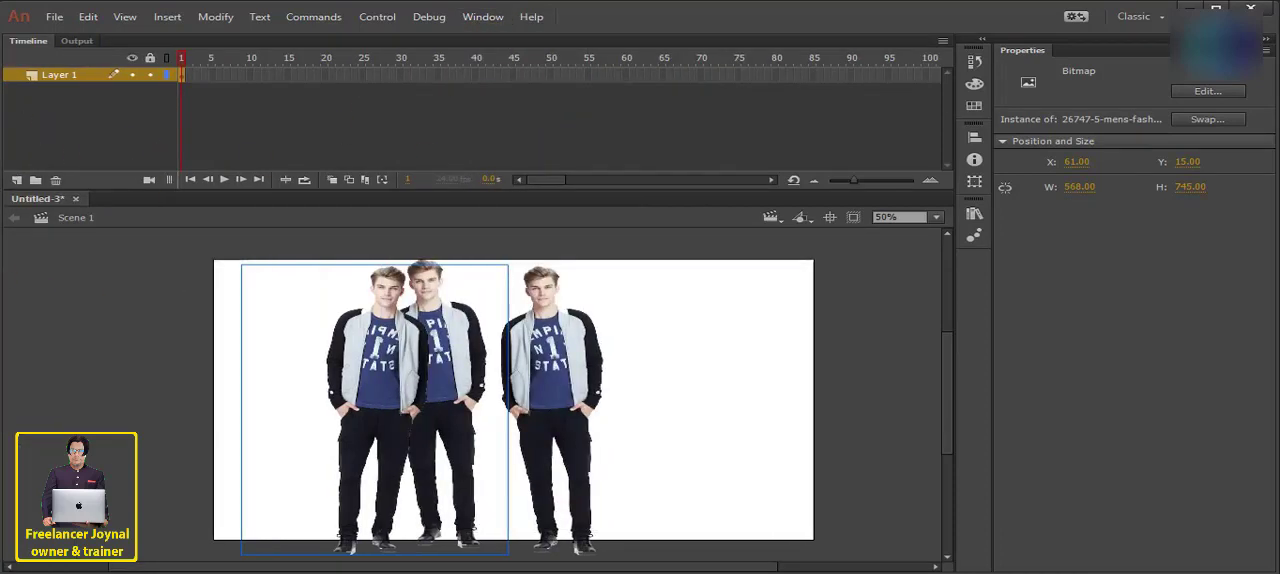
- Show the Tools panel again, and open and collapse the Color panel
click(465, 17)
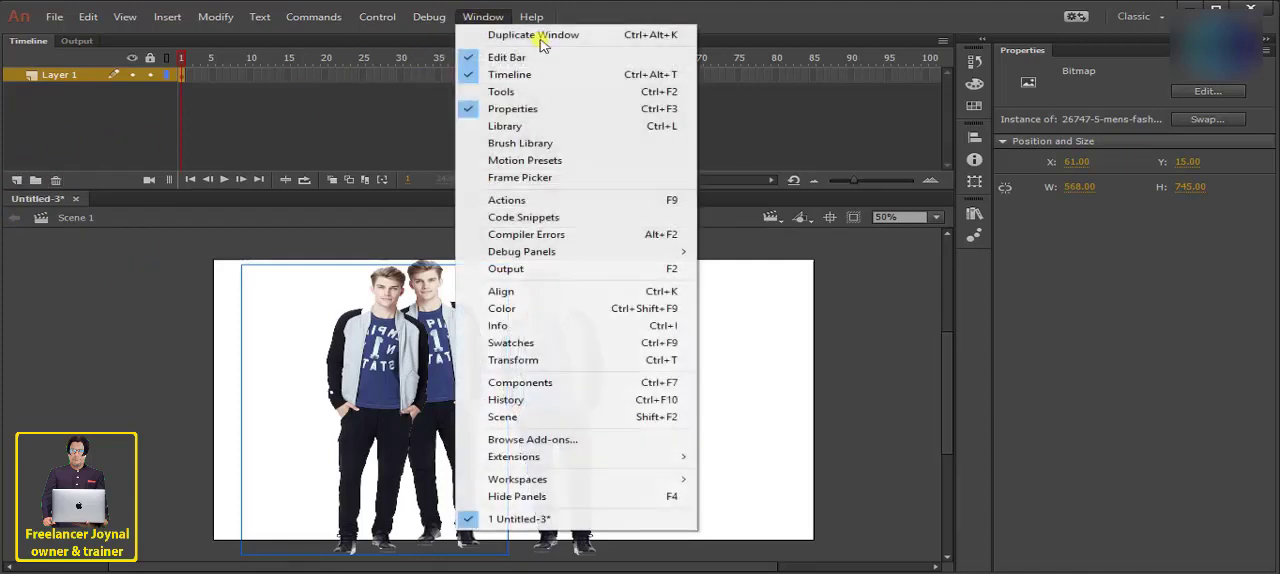
click(525, 92)
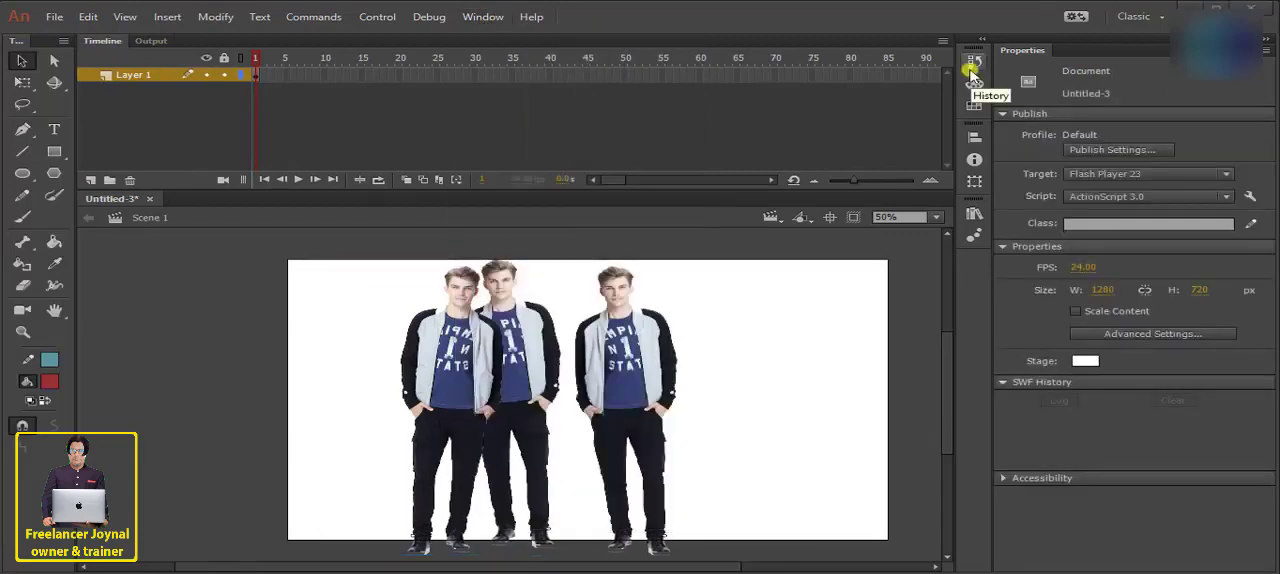
click(484, 17)
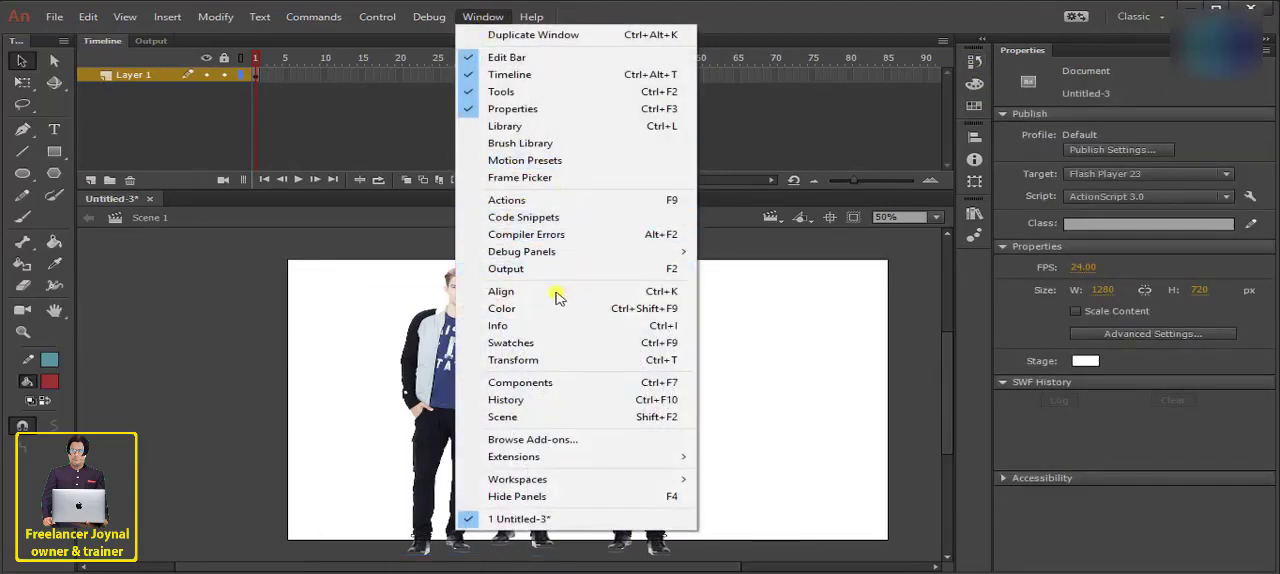
click(515, 309)
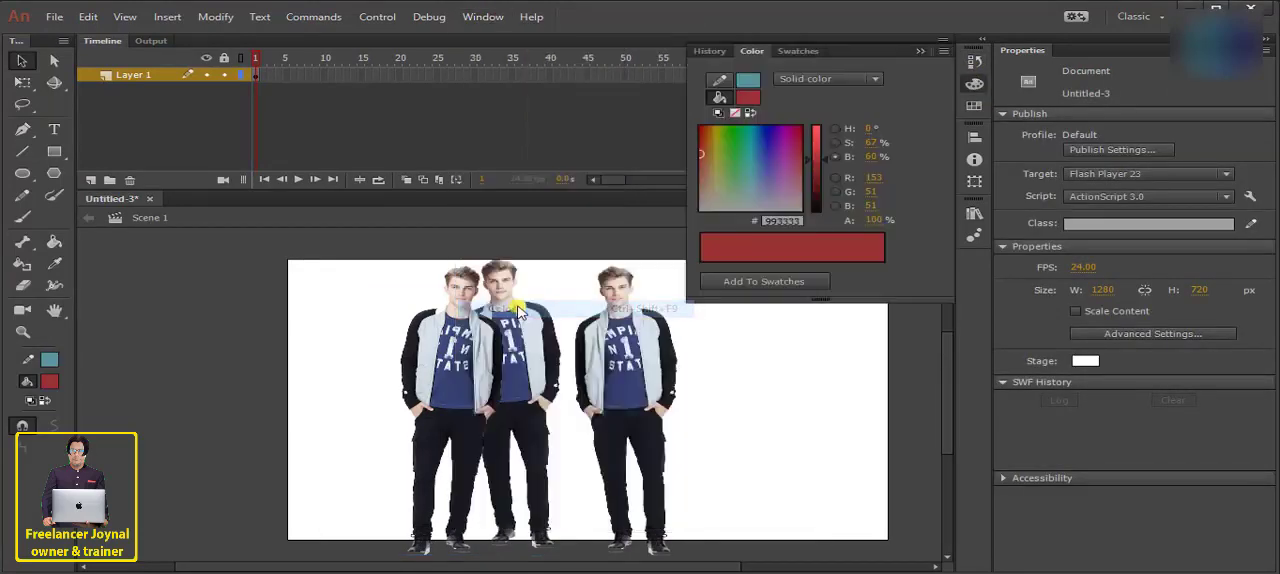
click(753, 51)
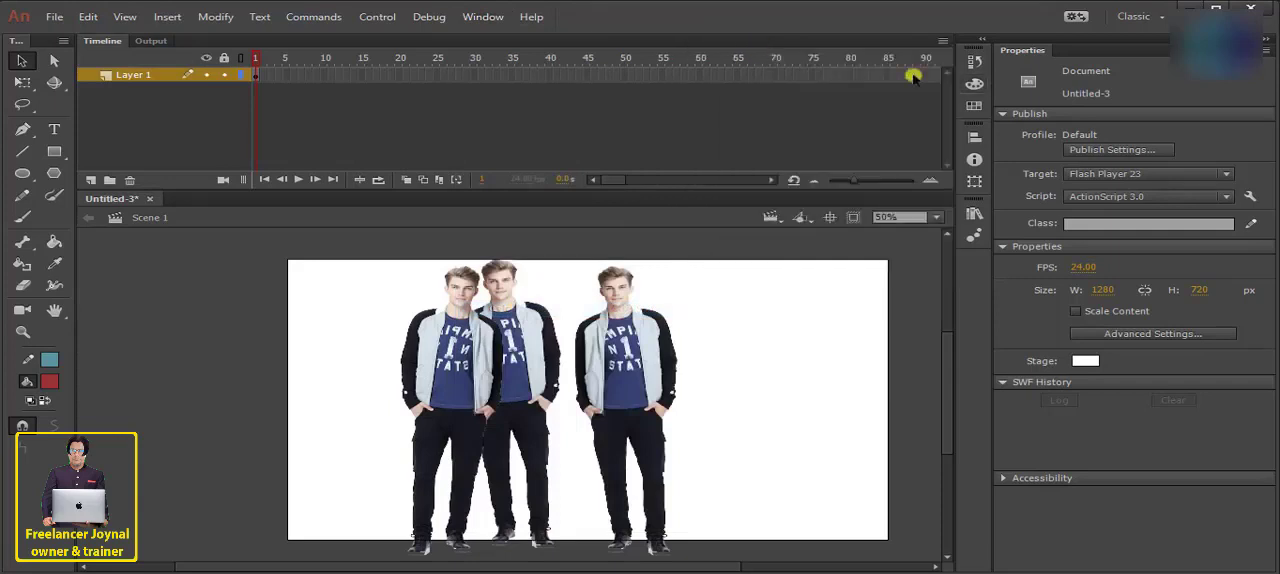
- View the Swatches, Transform and Motion Presets panels one after another and collapse the last one
click(974, 84)
click(974, 159)
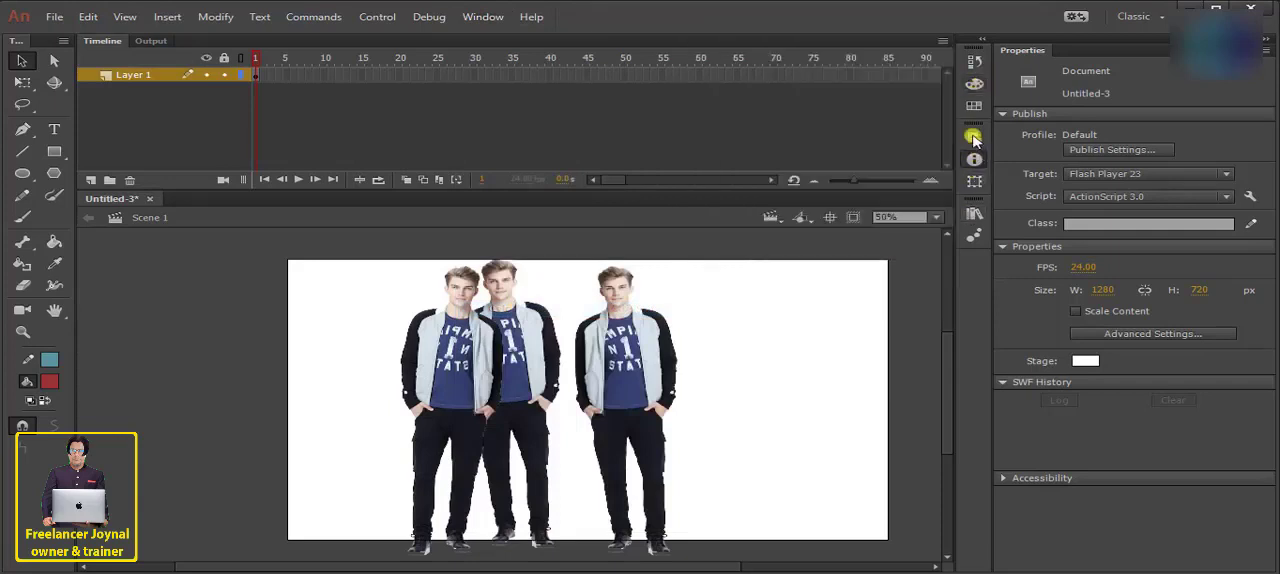
click(975, 108)
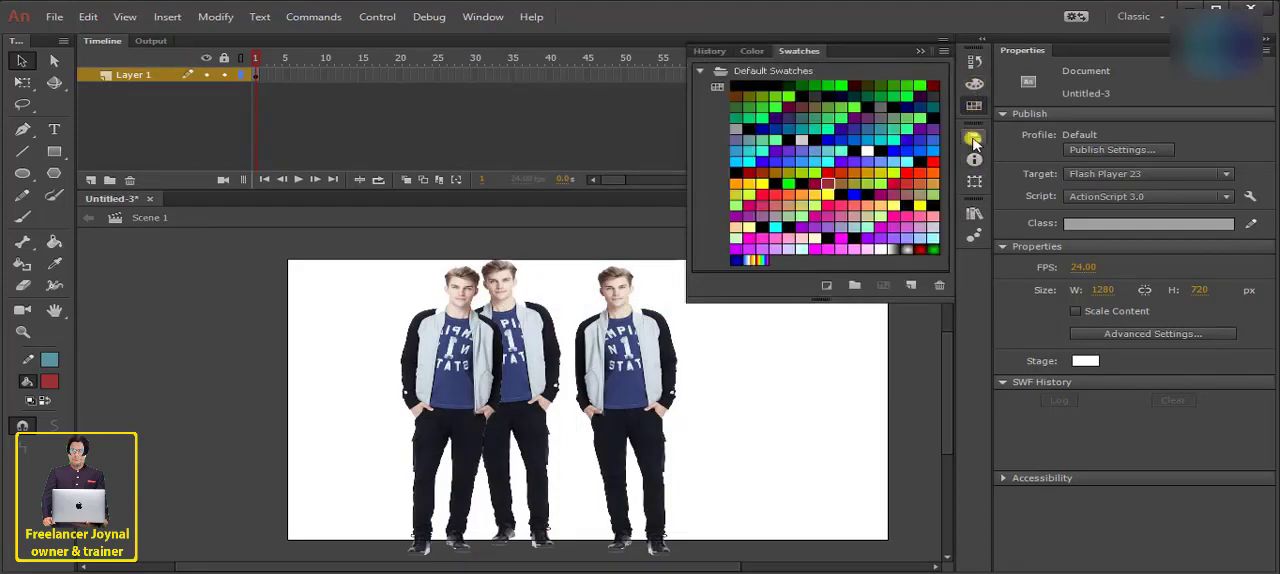
click(974, 159)
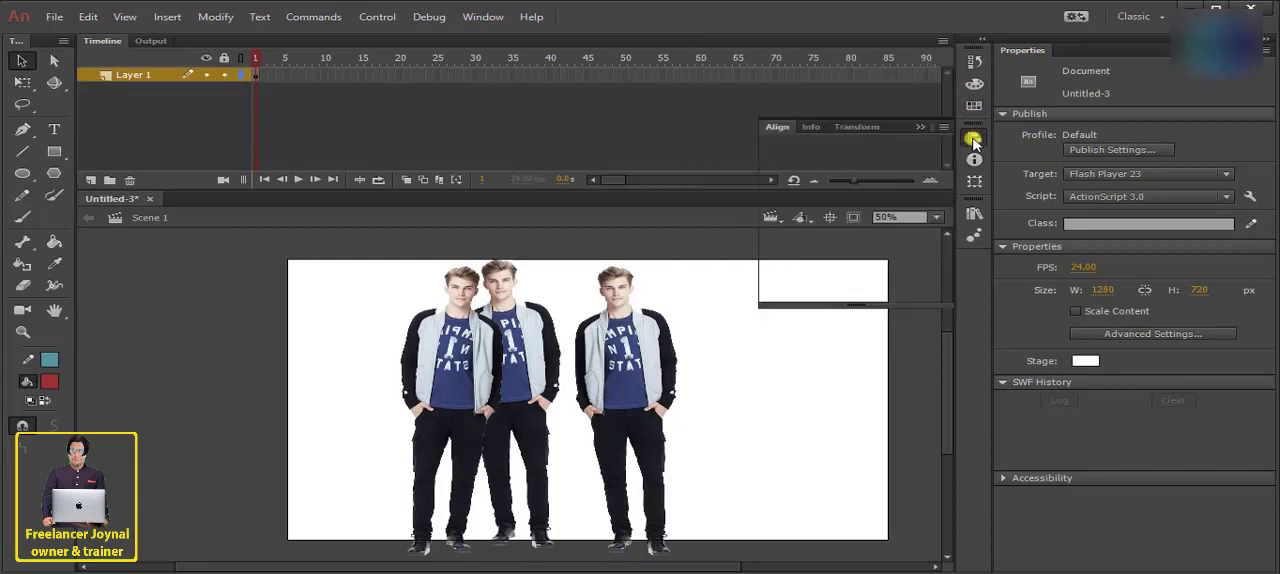
click(975, 236)
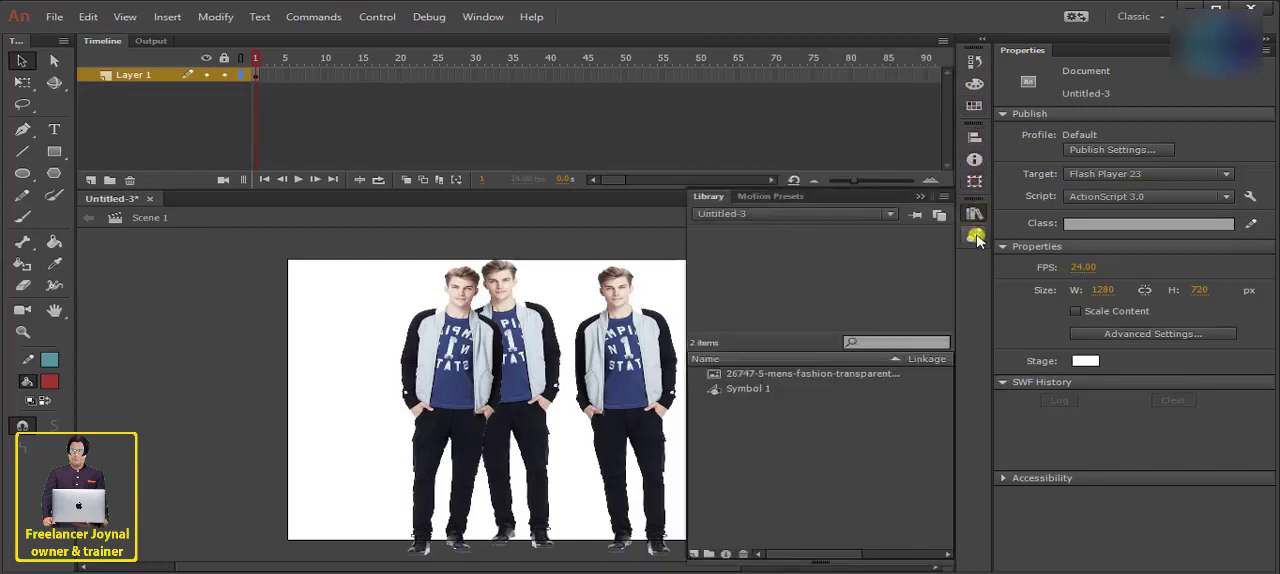
click(923, 198)
- Open the Info panel and view the Transform and Align panels in the same group
click(486, 16)
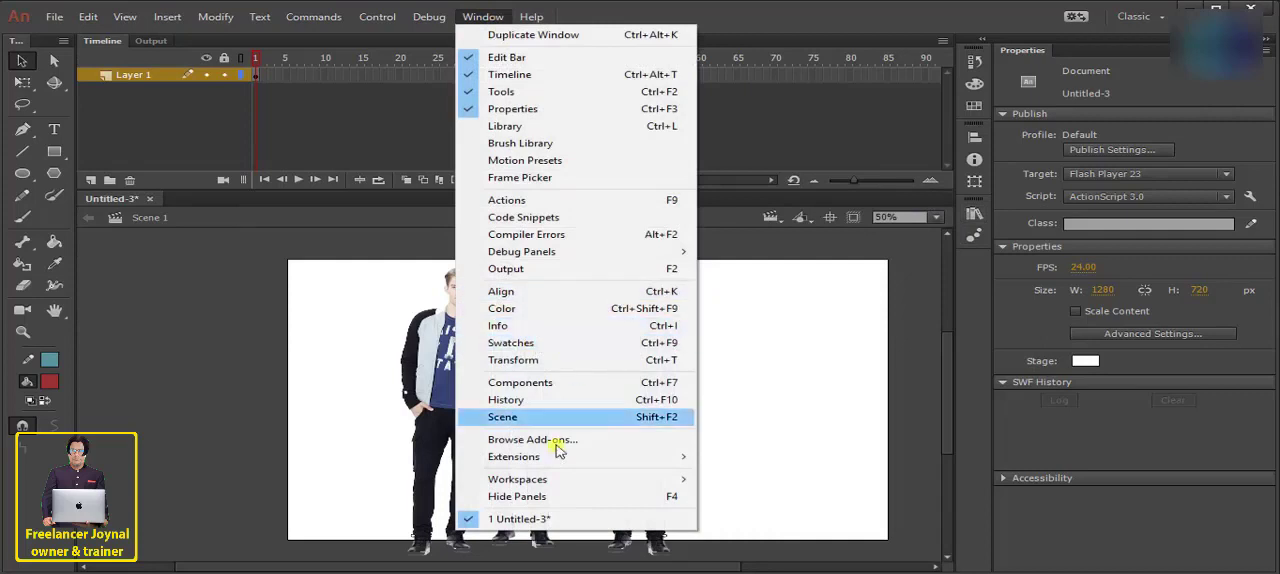
click(527, 334)
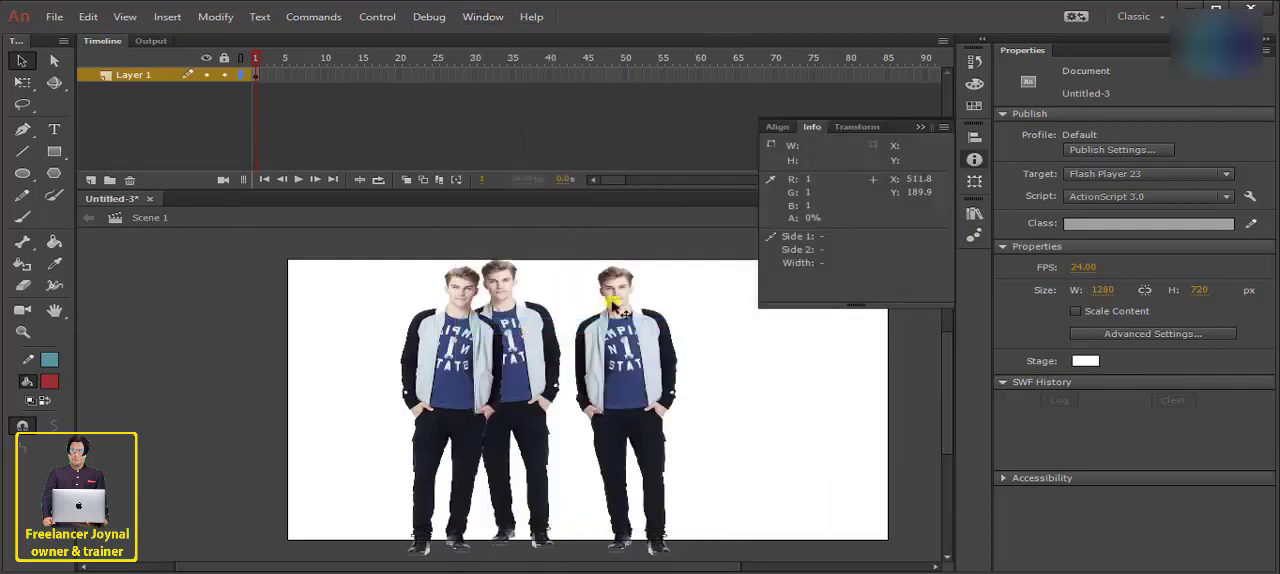
click(976, 185)
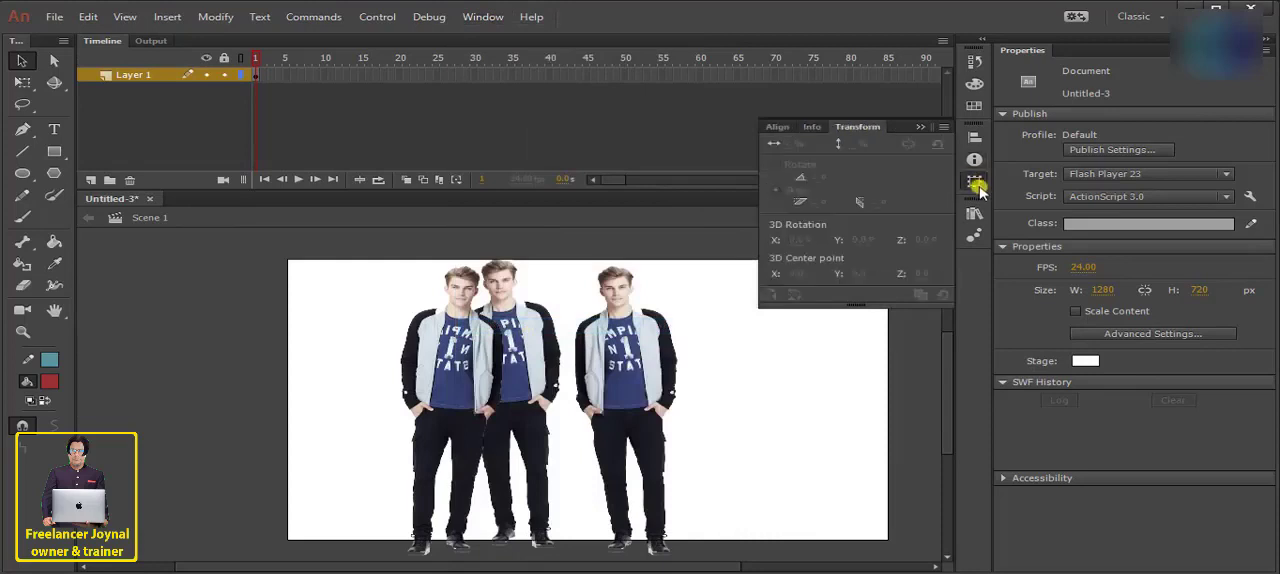
click(976, 161)
click(976, 145)
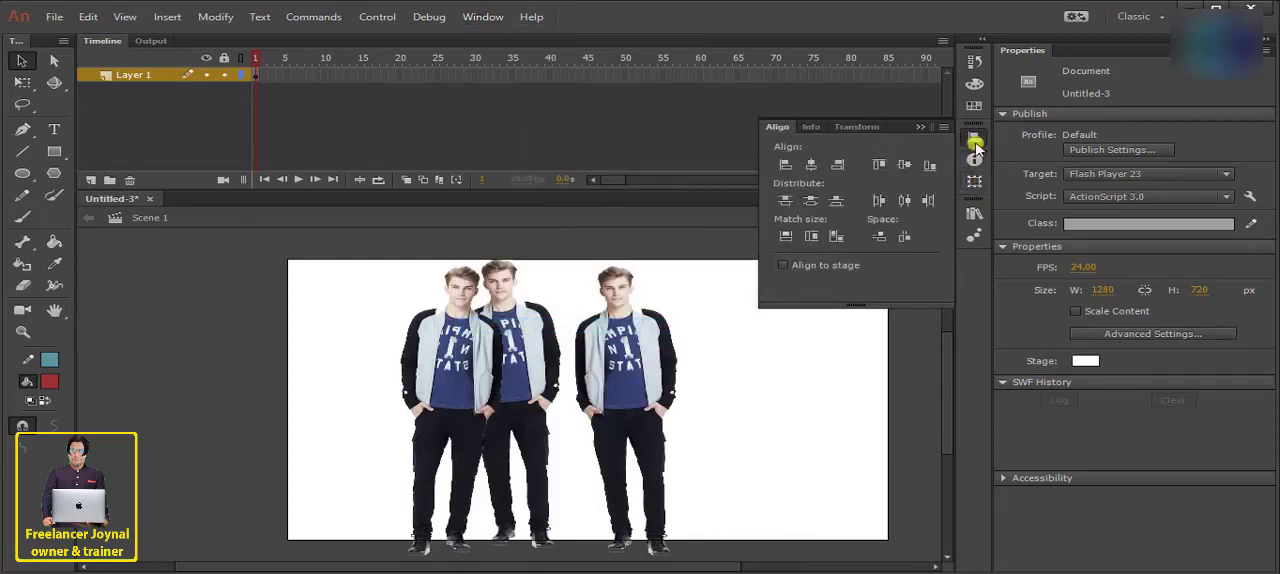
- Open the Actions panel, dock it as an icon below Motion Presets, and collapse and expand it there
click(485, 17)
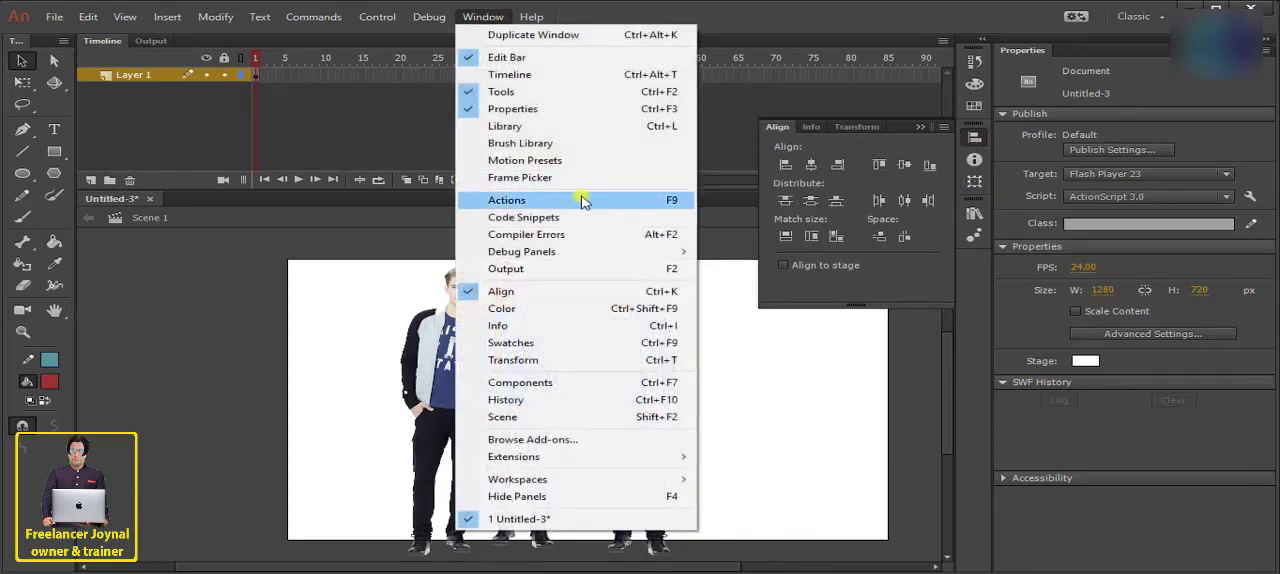
click(505, 203)
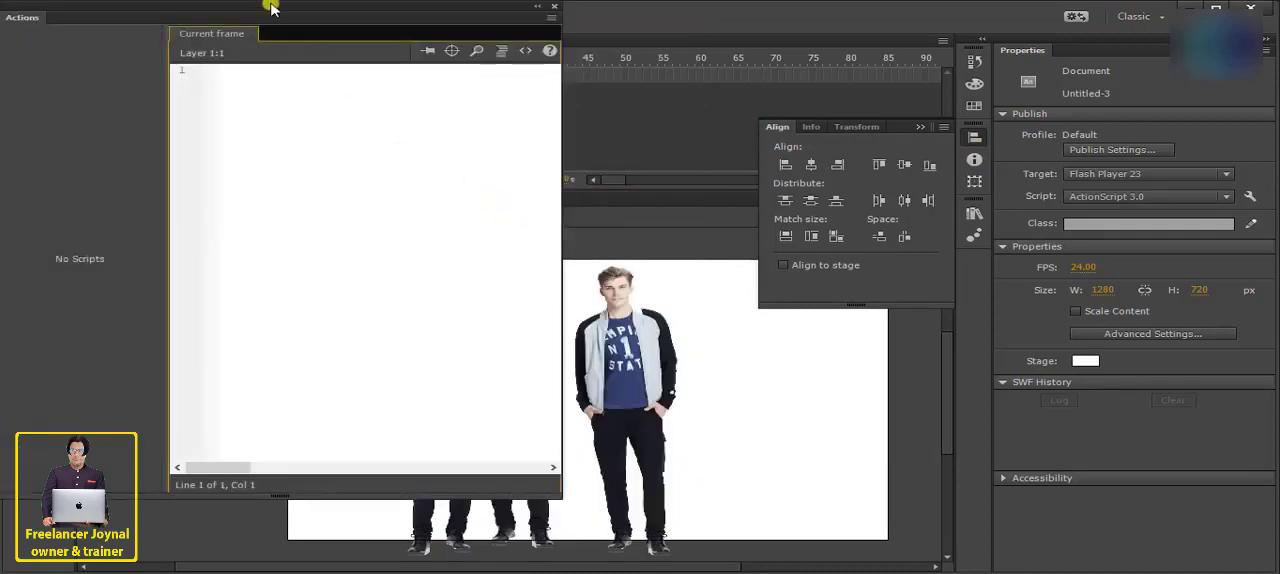
drag(270, 8, 976, 268)
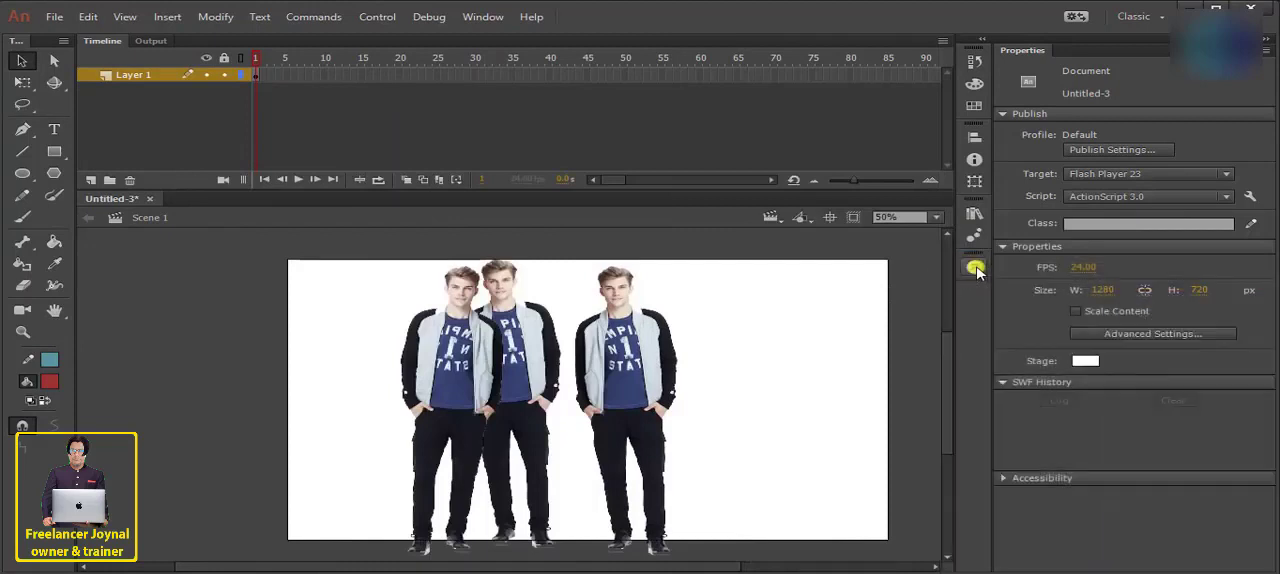
click(976, 268)
click(976, 268)
click(975, 268)
click(975, 268)
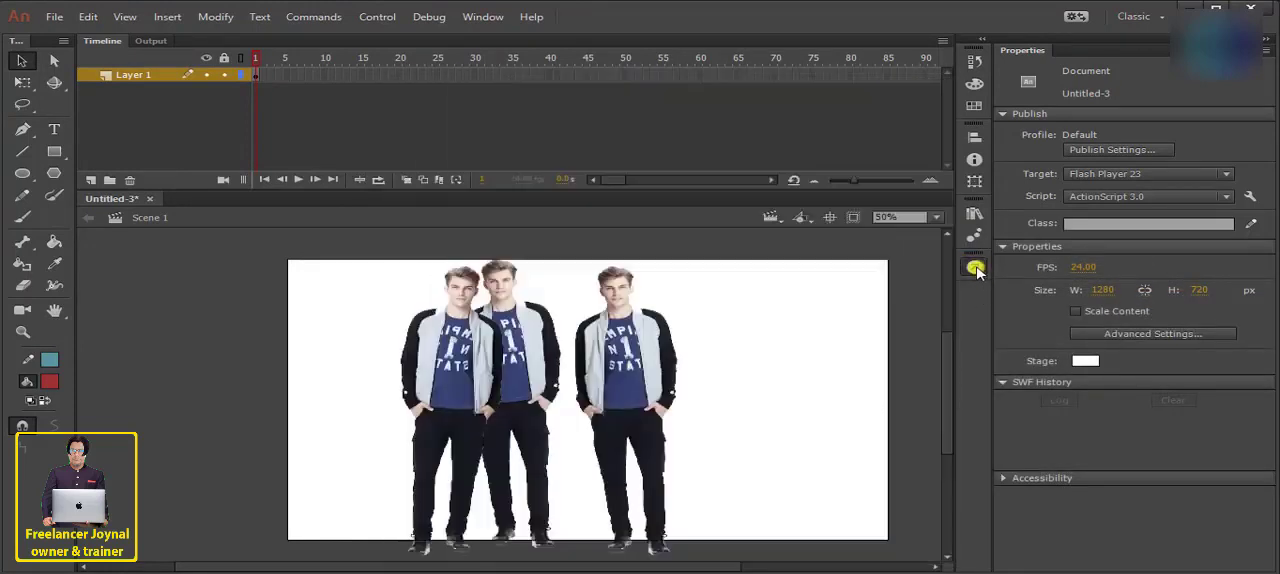
click(976, 268)
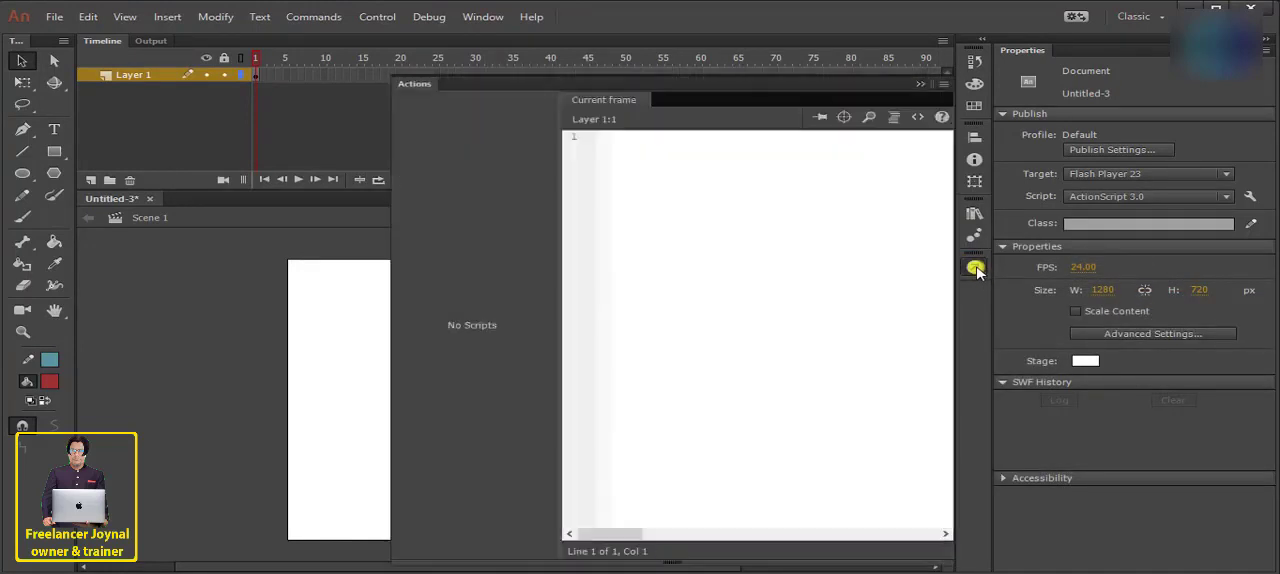
- Close the docked Actions panel and remove the Motion Presets panel from the dock
click(937, 86)
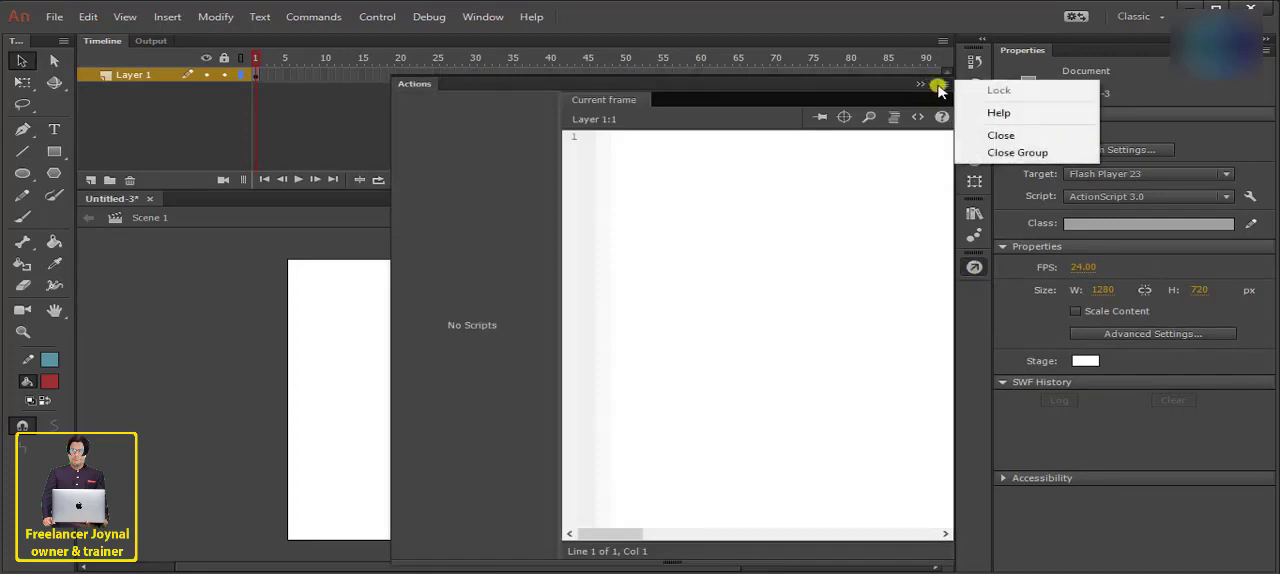
click(1003, 136)
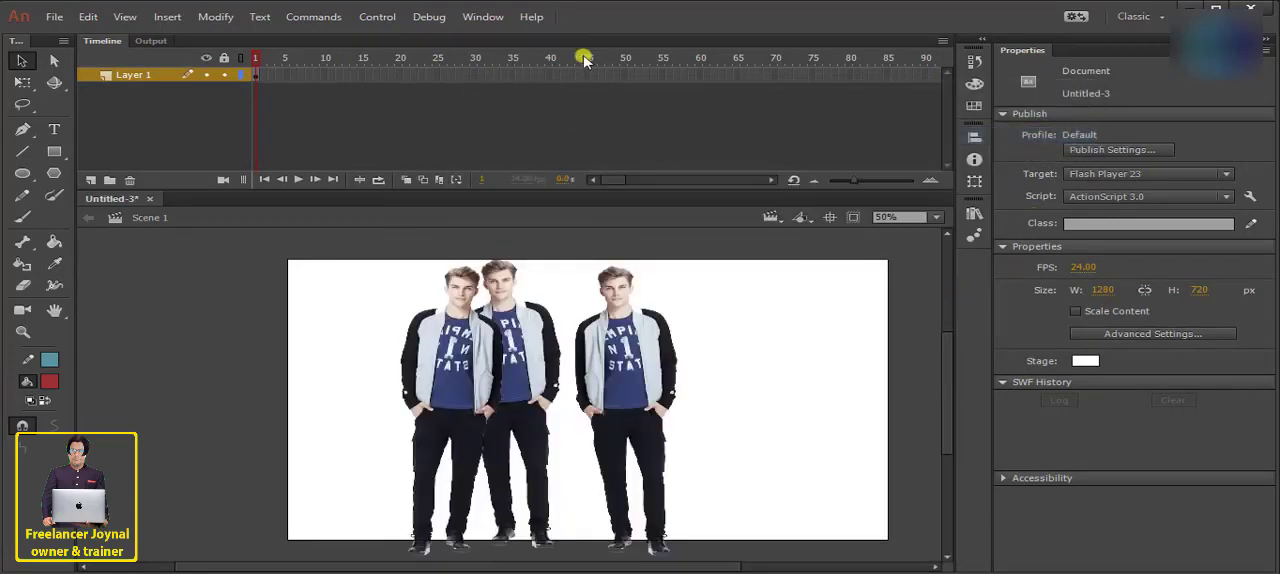
click(1034, 255)
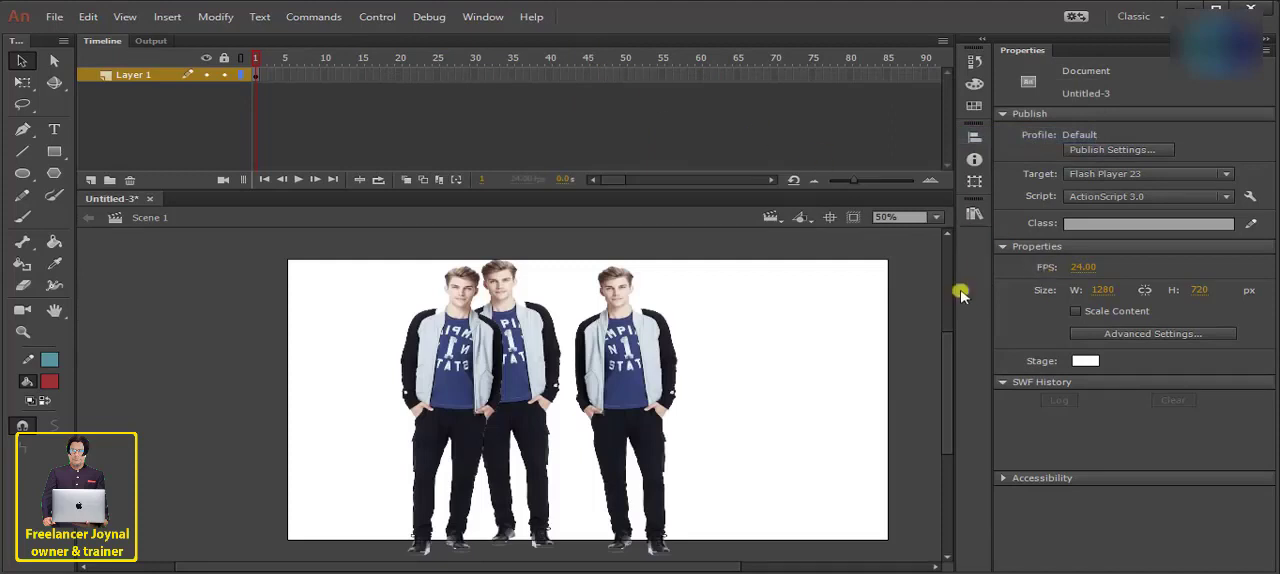
click(483, 17)
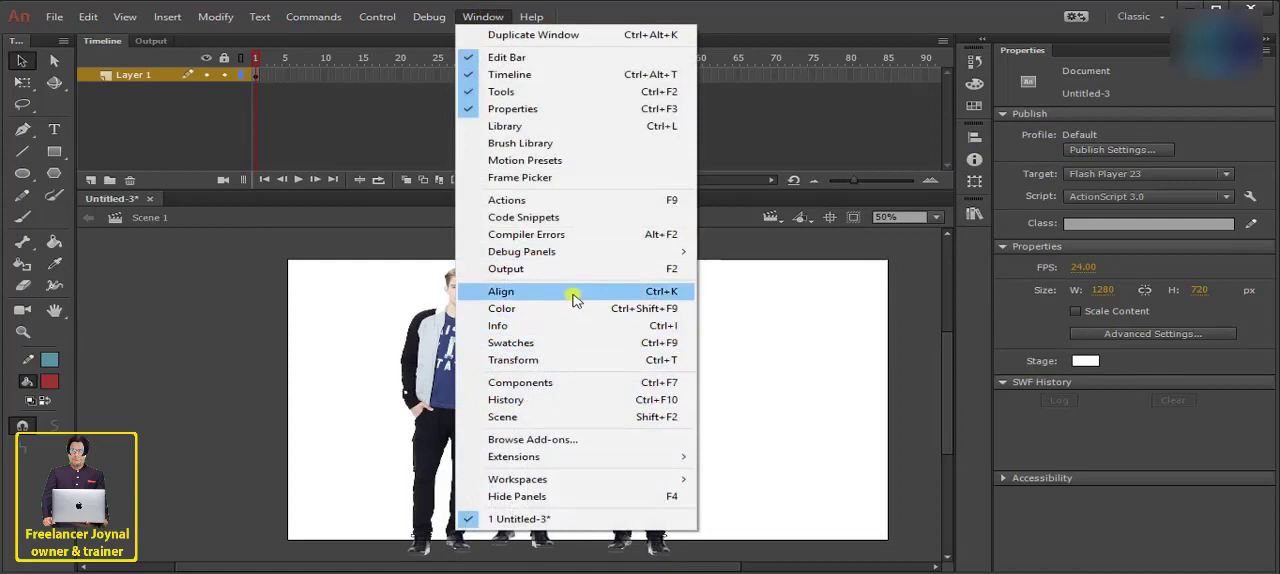
click(978, 280)
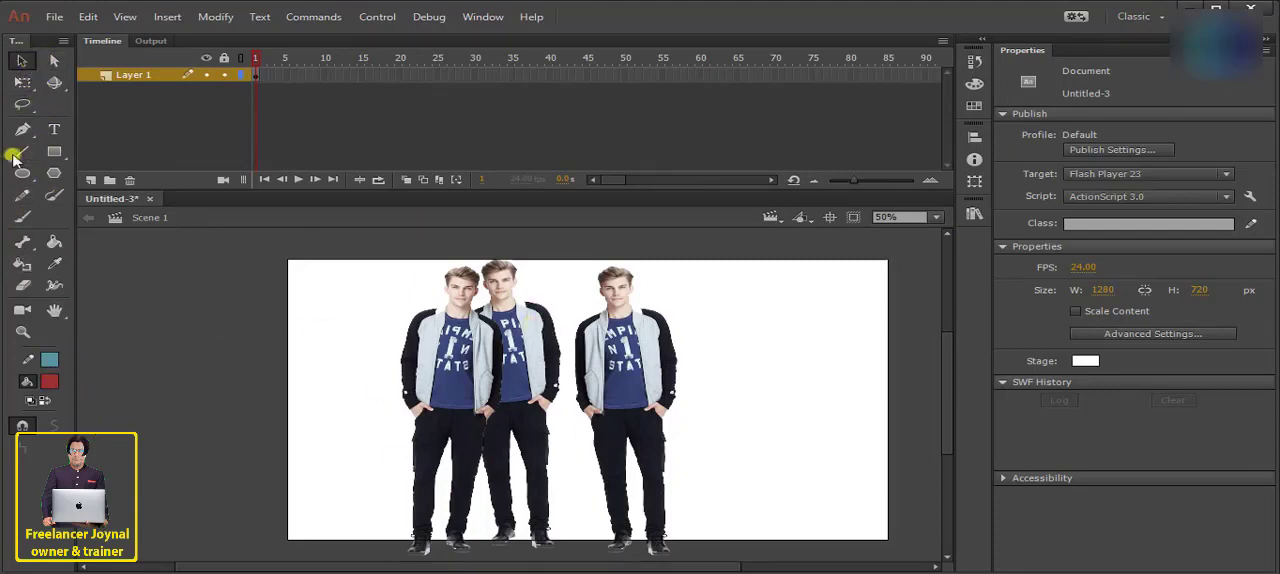
- Switch to the Subselection tool and back to the Selection tool
click(53, 62)
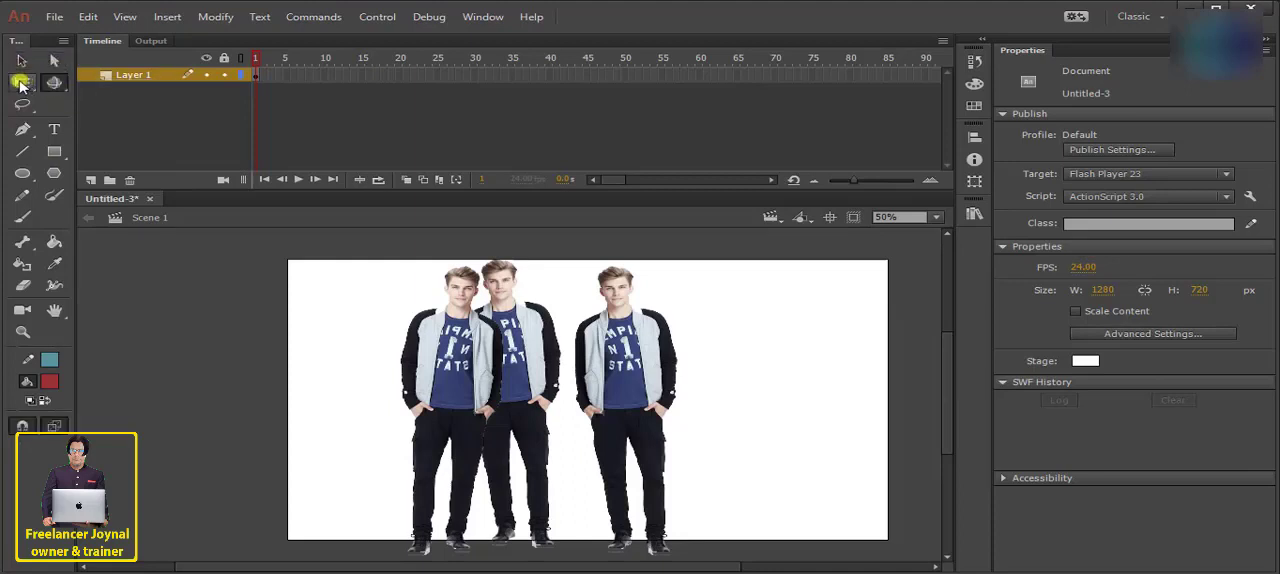
click(21, 64)
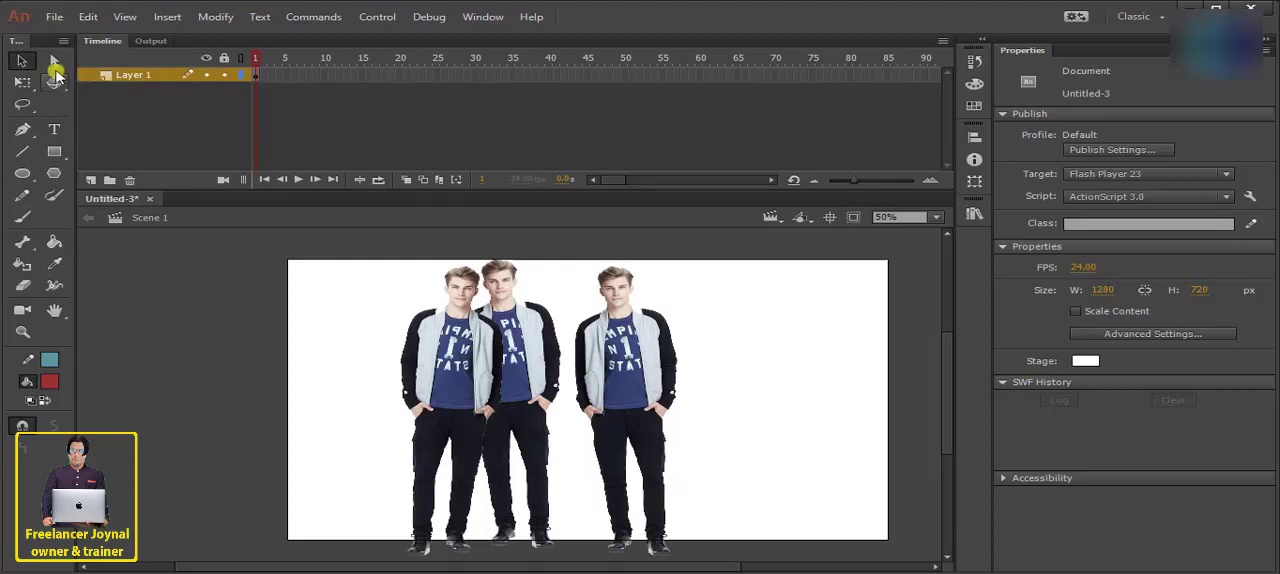
click(20, 63)
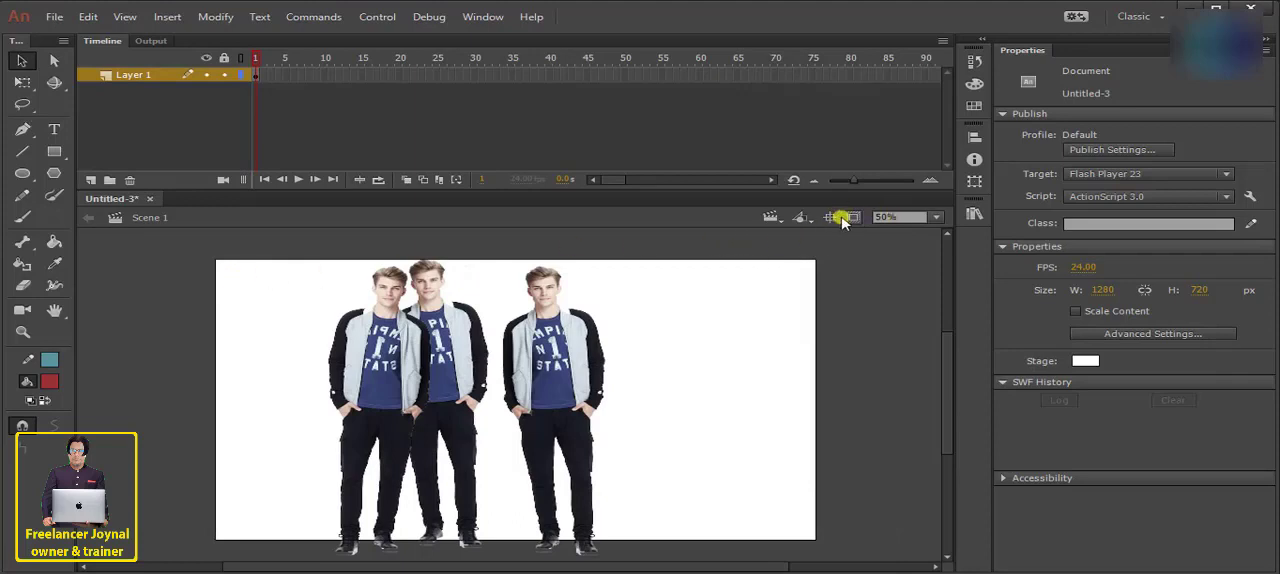
- Check the list of scenes available in the document
click(774, 223)
click(804, 237)
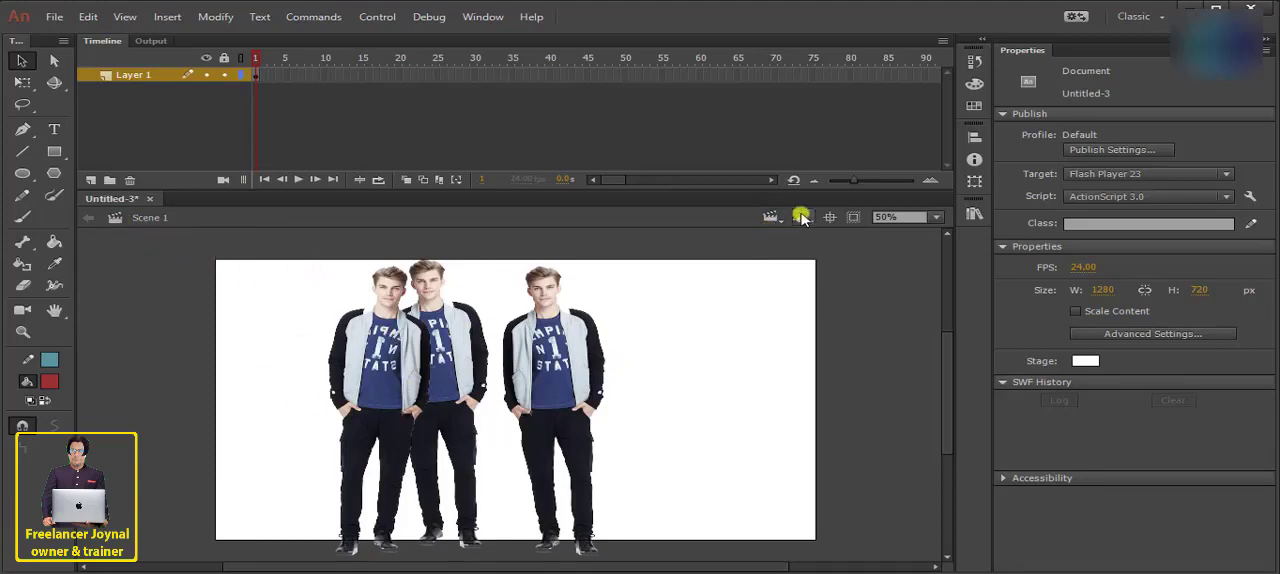
click(771, 217)
click(788, 238)
click(776, 222)
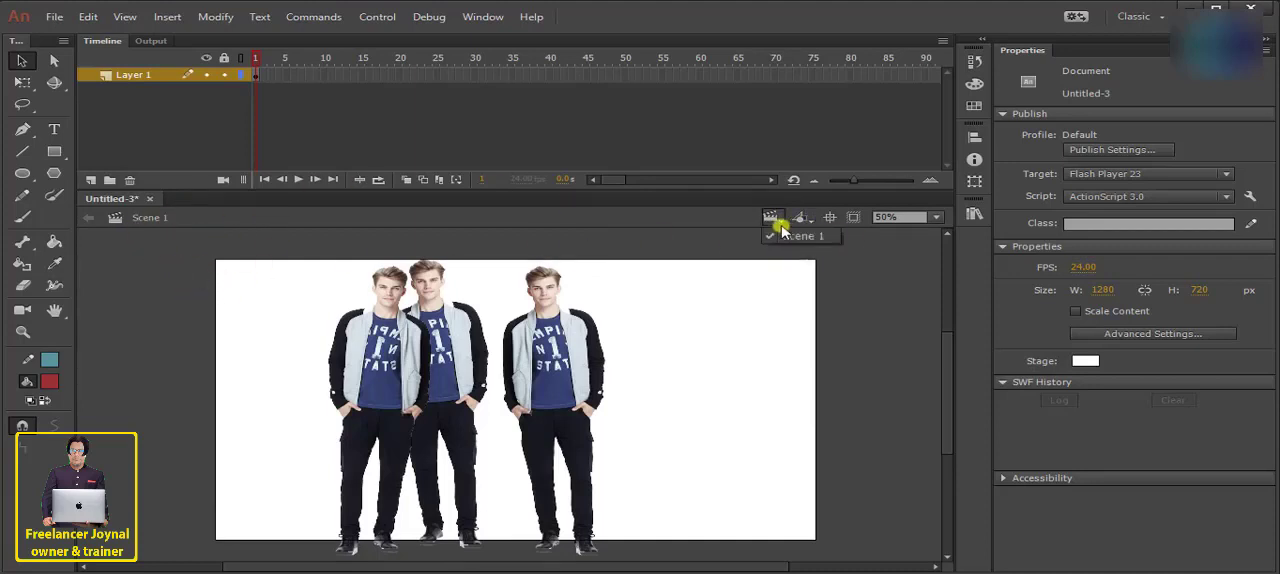
click(903, 252)
- Open Symbol 1 for editing and look at the available insert commands
click(806, 219)
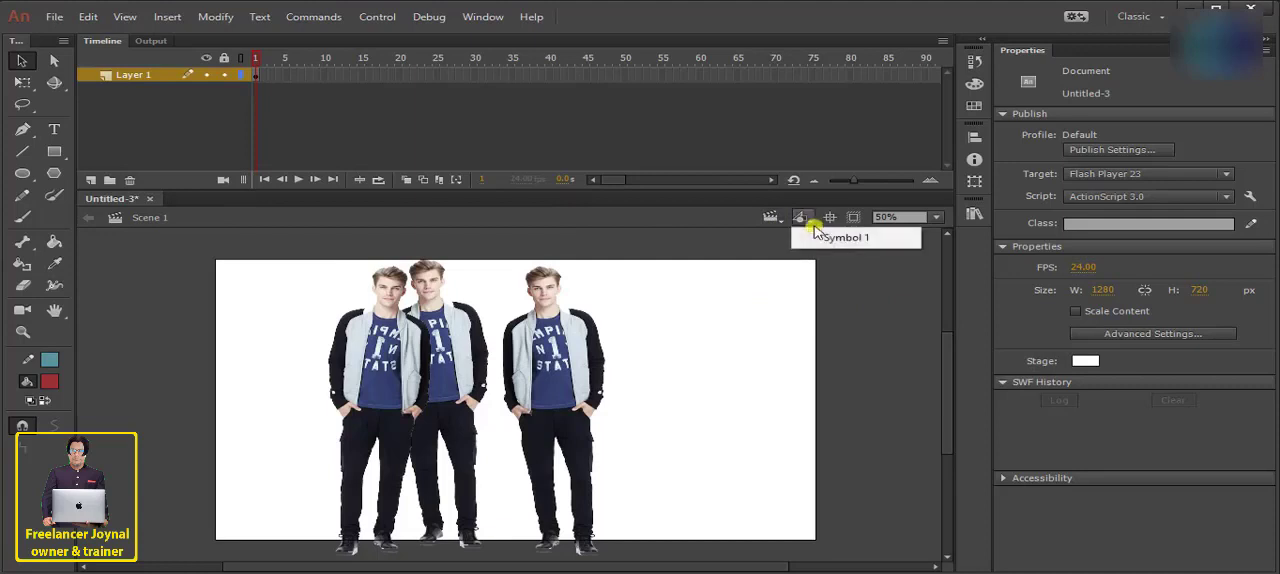
click(832, 240)
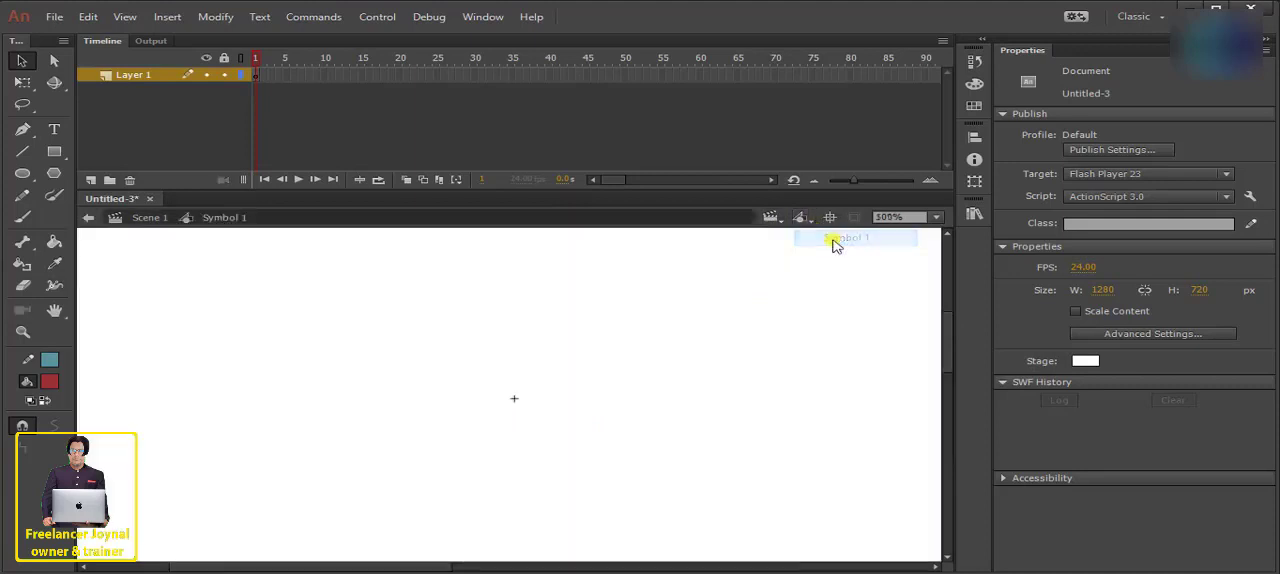
click(217, 221)
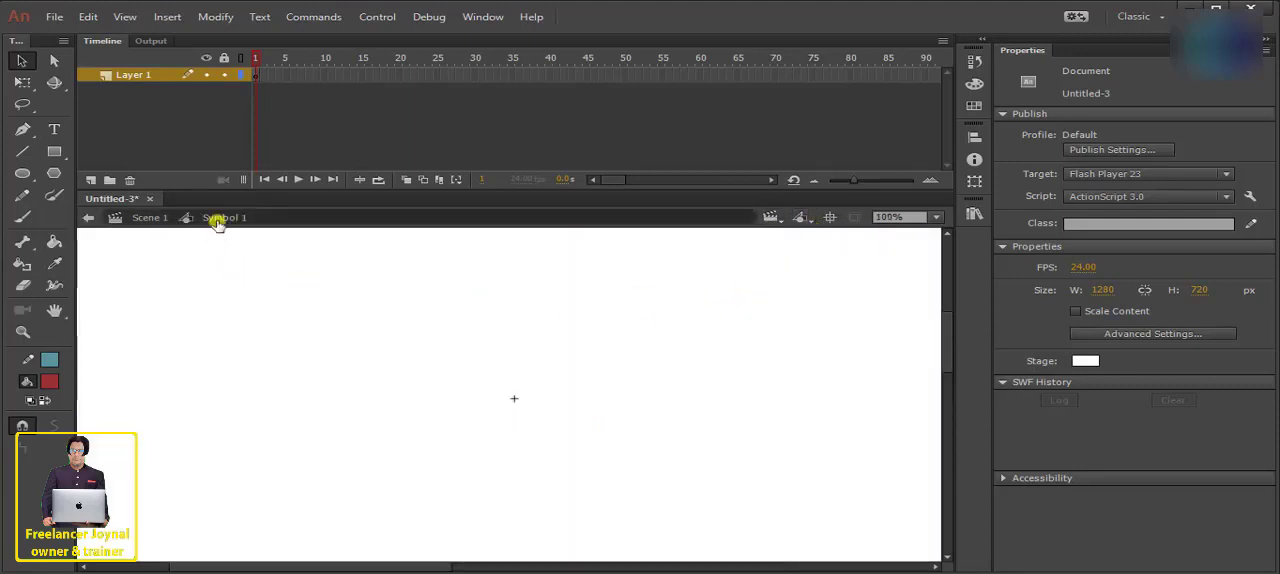
click(212, 17)
click(160, 17)
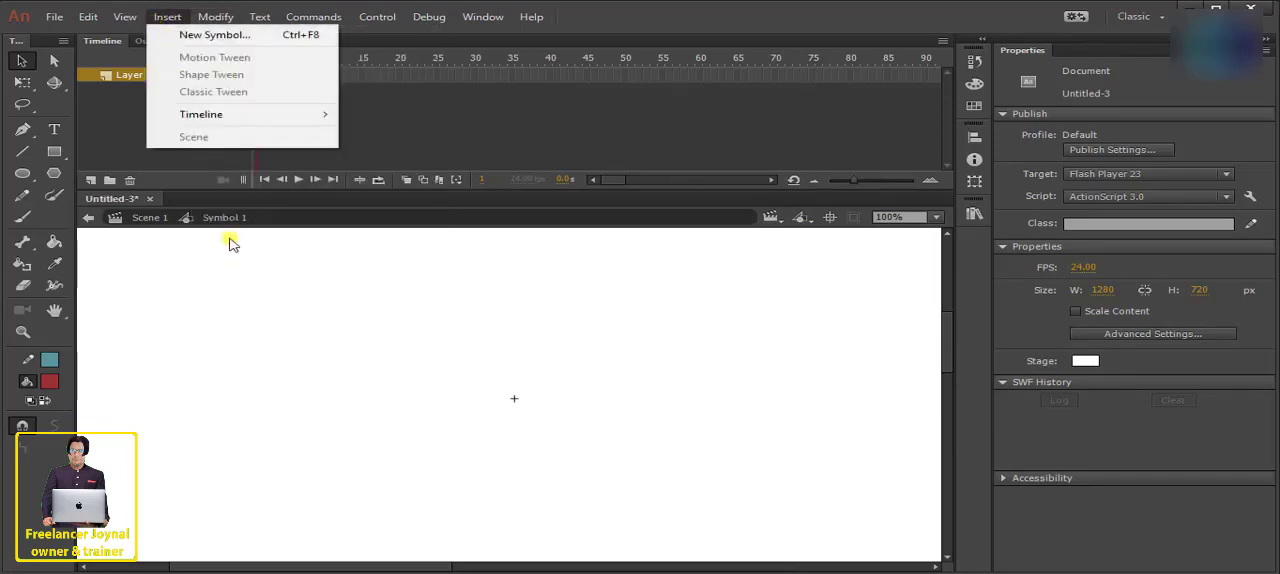
click(651, 349)
- Check the symbol list from inside Symbol 1 and return to Scene 1
click(804, 220)
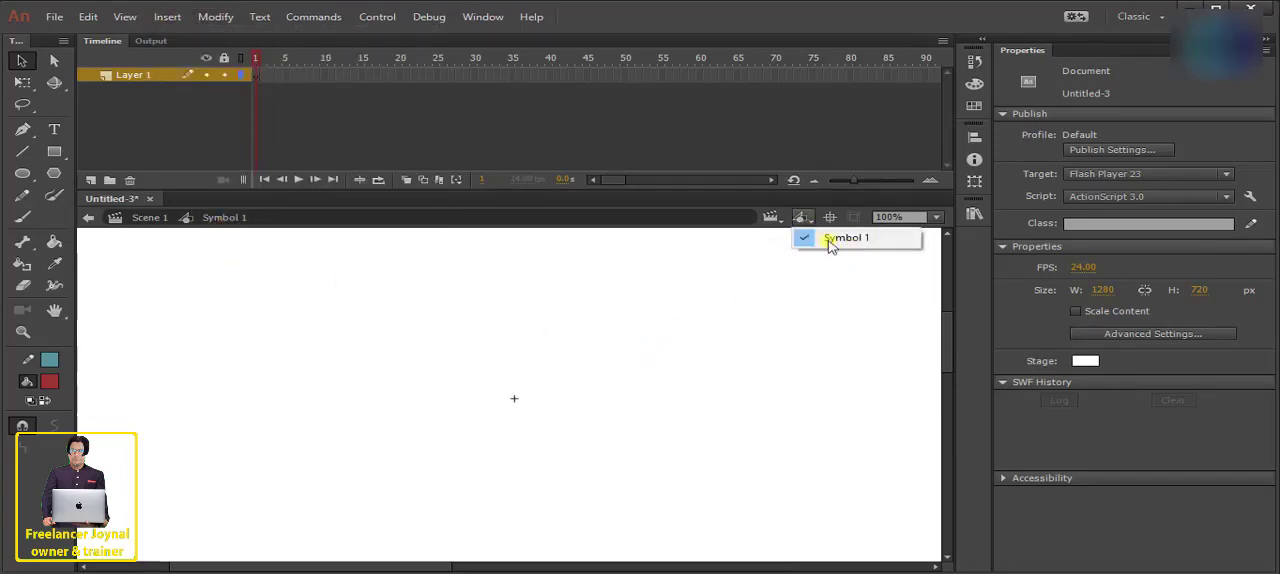
click(772, 218)
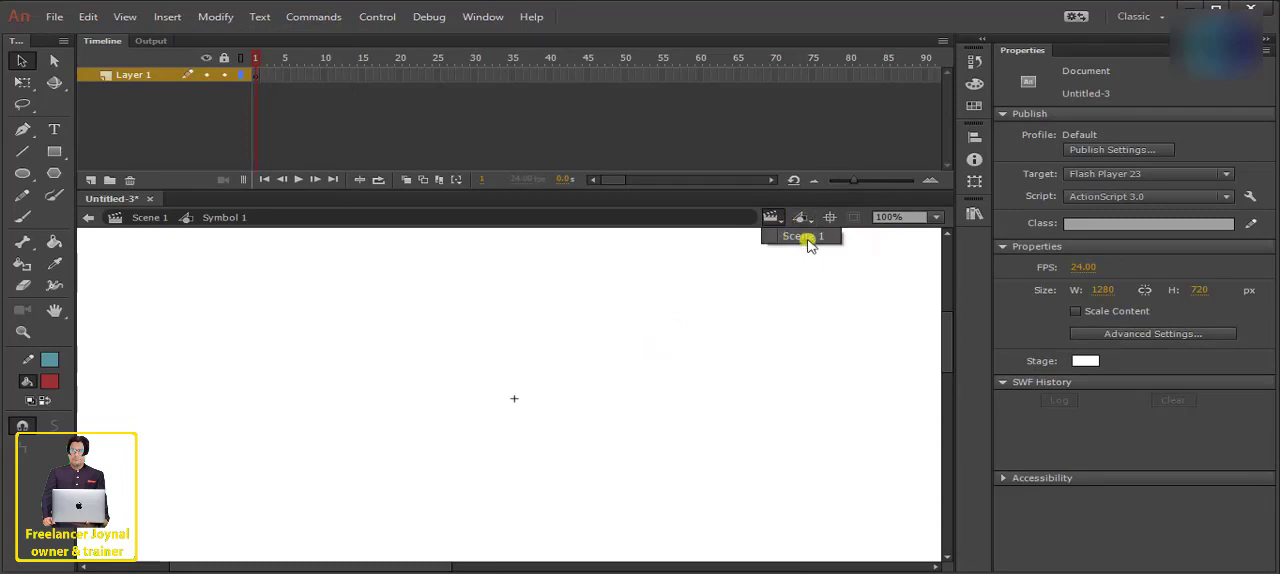
click(806, 237)
- Check the symbol list from Scene 1 and toggle clipping of content outside the stage
click(806, 222)
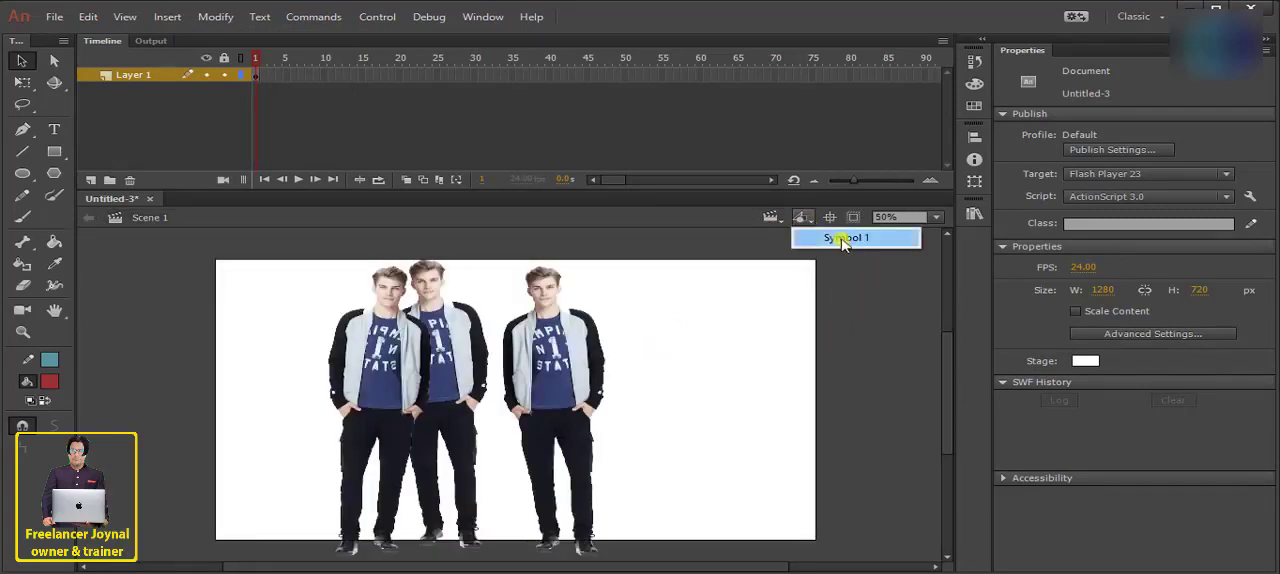
click(740, 343)
scroll(566, 480, down, 5)
click(854, 220)
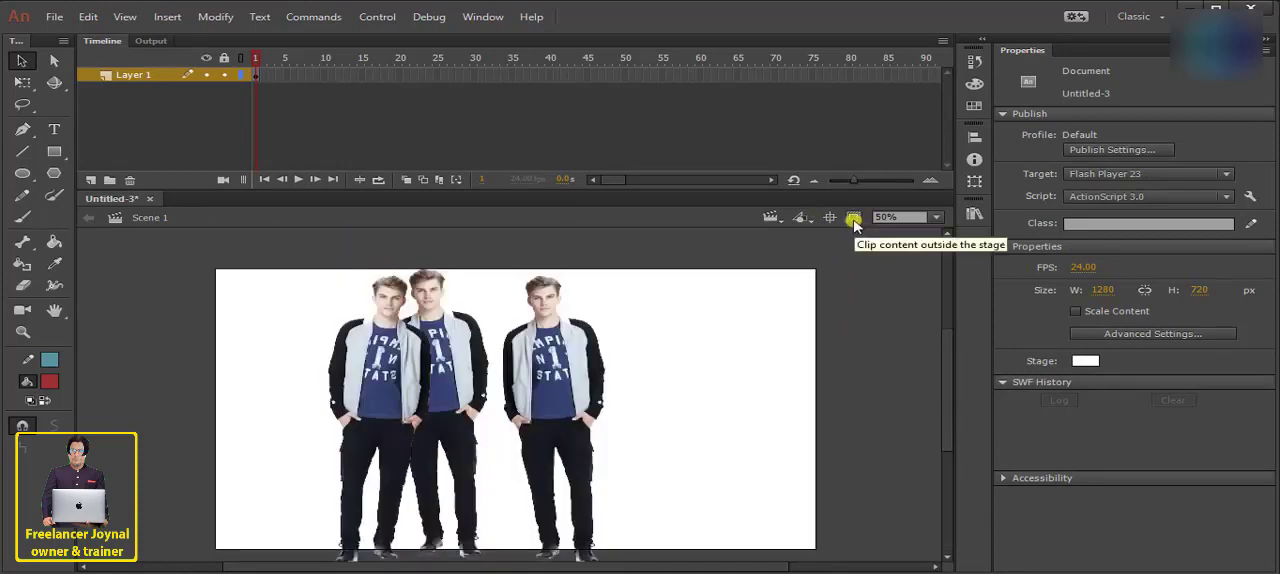
- Move the bitmap of the man standing alone partly off the stage's left edge and toggle clipping of content outside the stage
drag(580, 346, 251, 357)
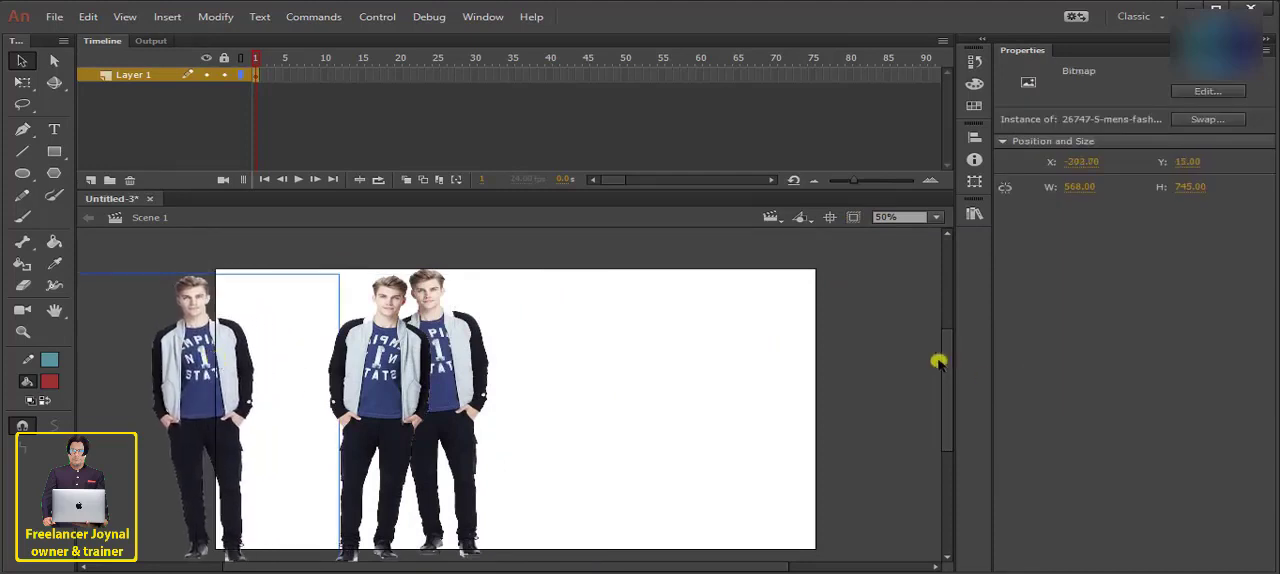
drag(947, 375, 947, 385)
mouse_move(183, 332)
mouse_down()
mouse_move(215, 337)
mouse_move(181, 336)
mouse_up()
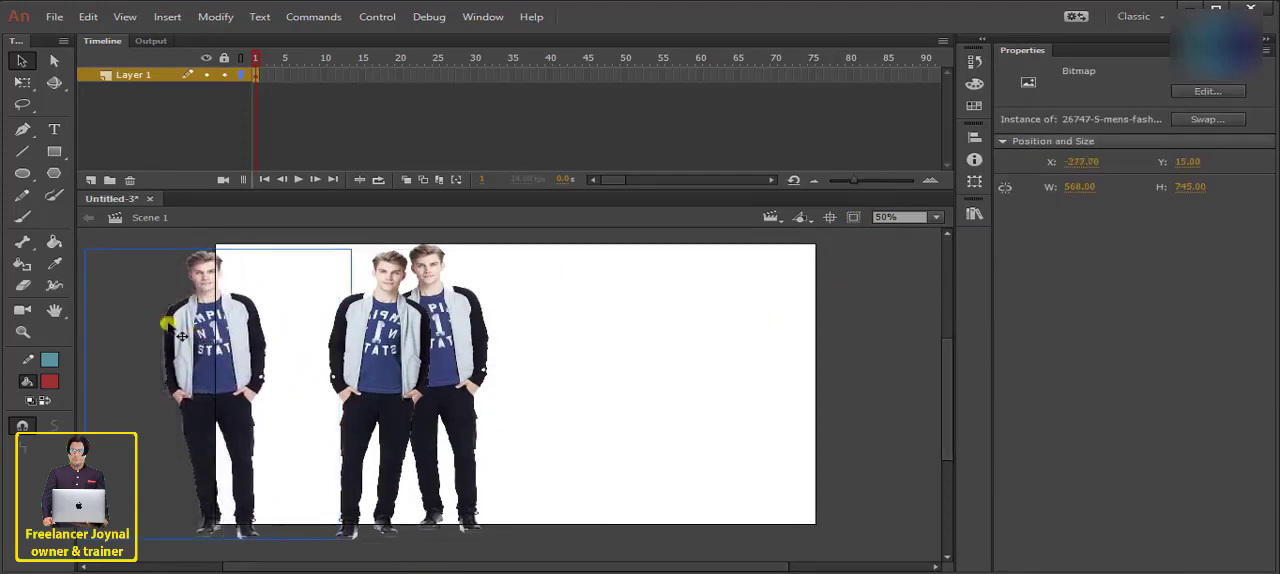
click(851, 219)
- Move the bitmap back inside the stage beside the other two figures, to about X 629, Y 0
drag(234, 331, 620, 336)
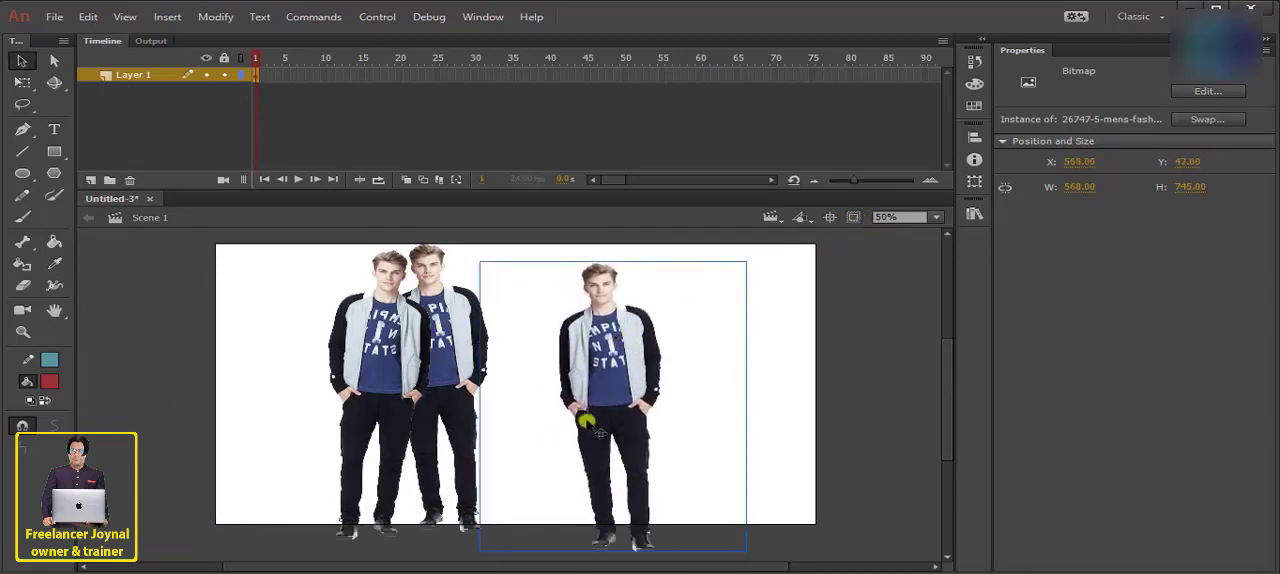
drag(586, 423, 703, 355)
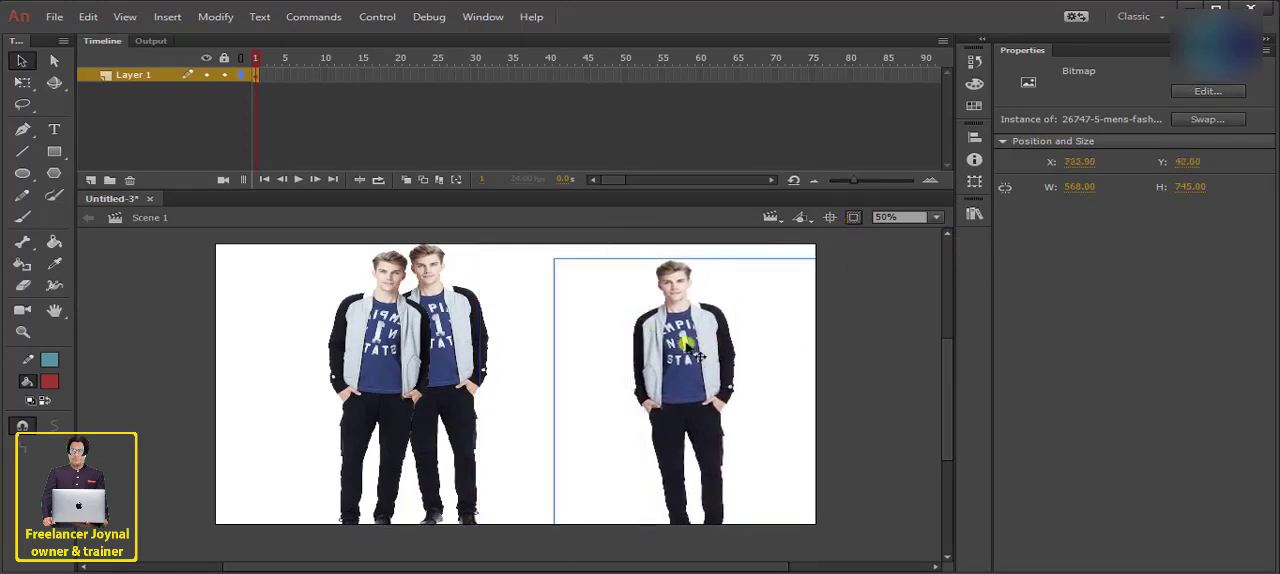
drag(800, 335, 752, 314)
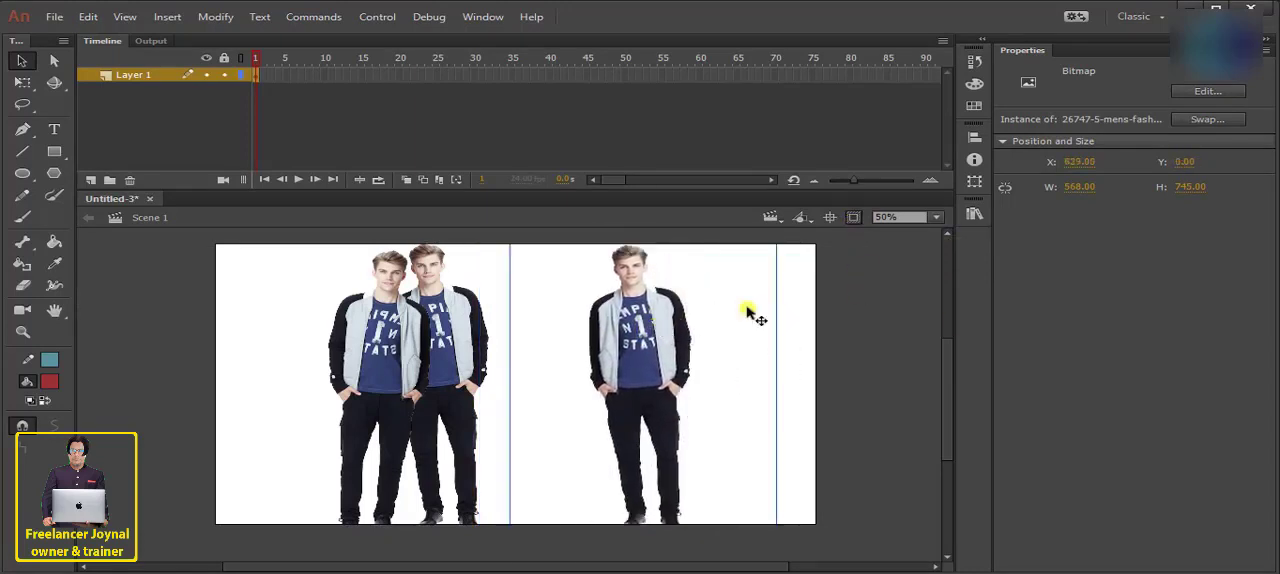
- Shift the stage out of view and recentre it, first at 50% and again at 153% magnification
scroll(904, 376, up, 2)
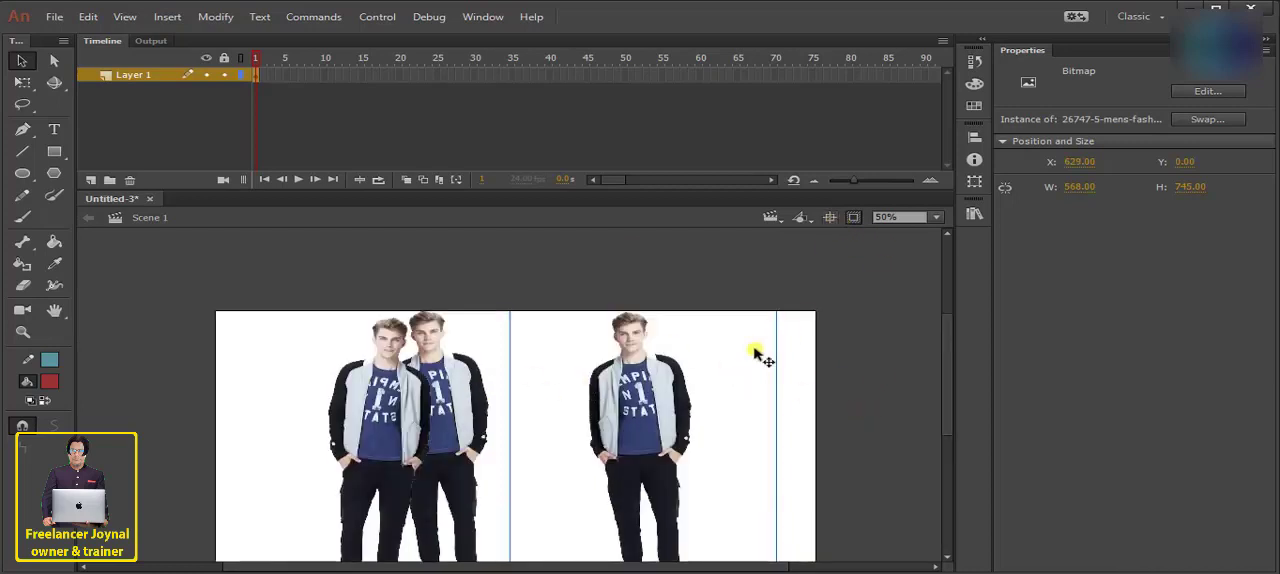
drag(946, 385, 948, 235)
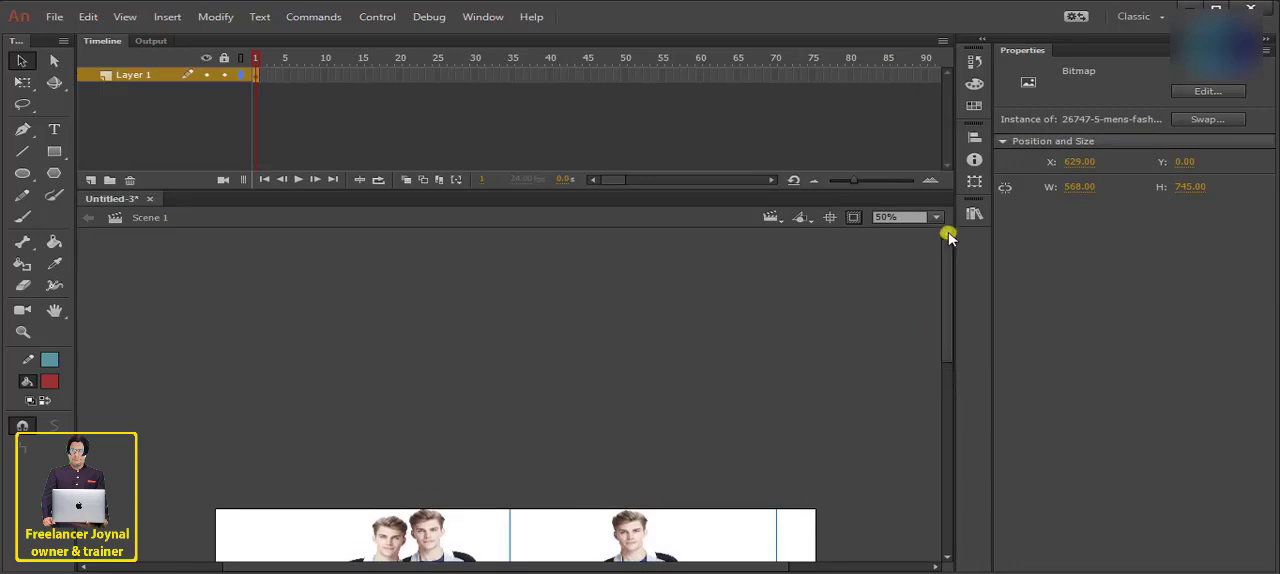
click(827, 218)
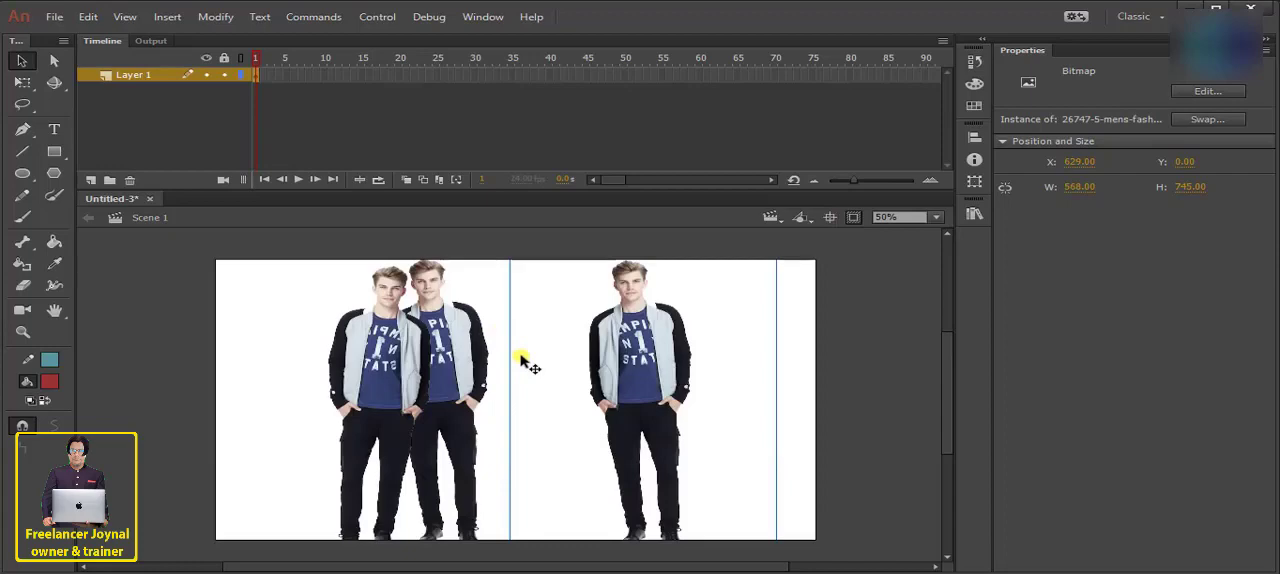
scroll(528, 362, up, 5)
scroll(528, 362, up, 3)
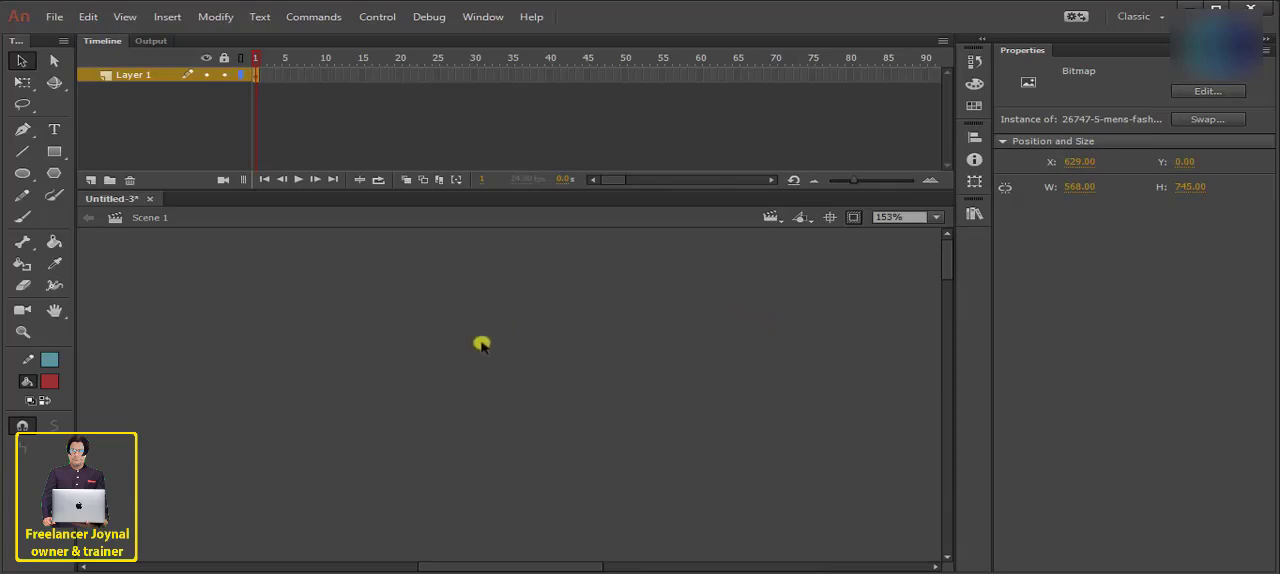
click(829, 217)
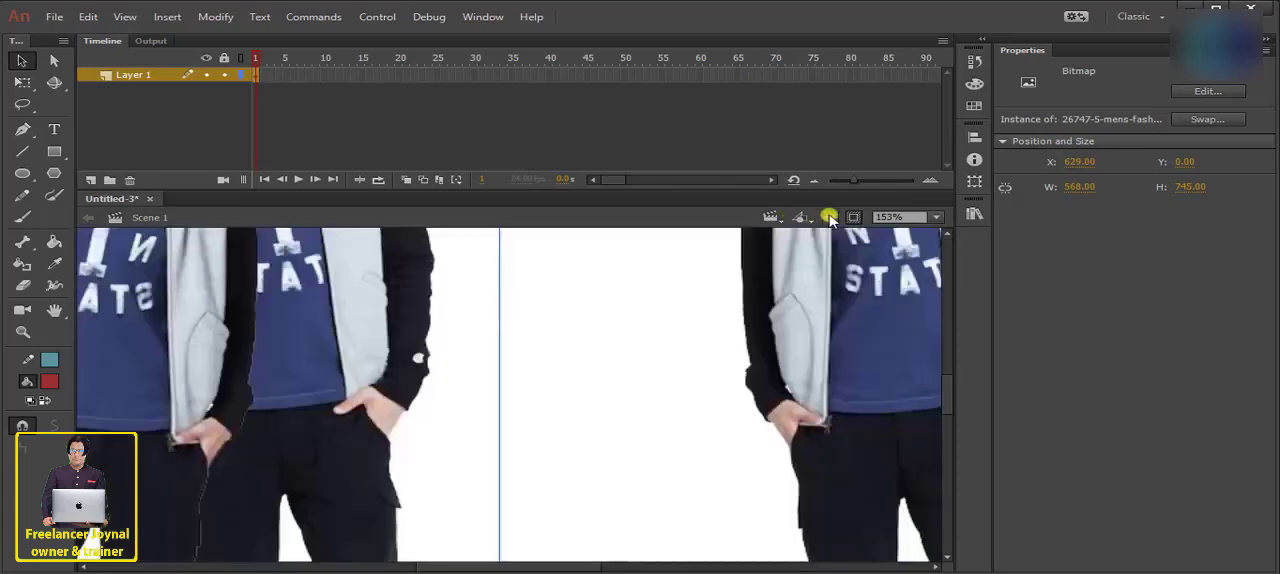
scroll(293, 287, down, 6)
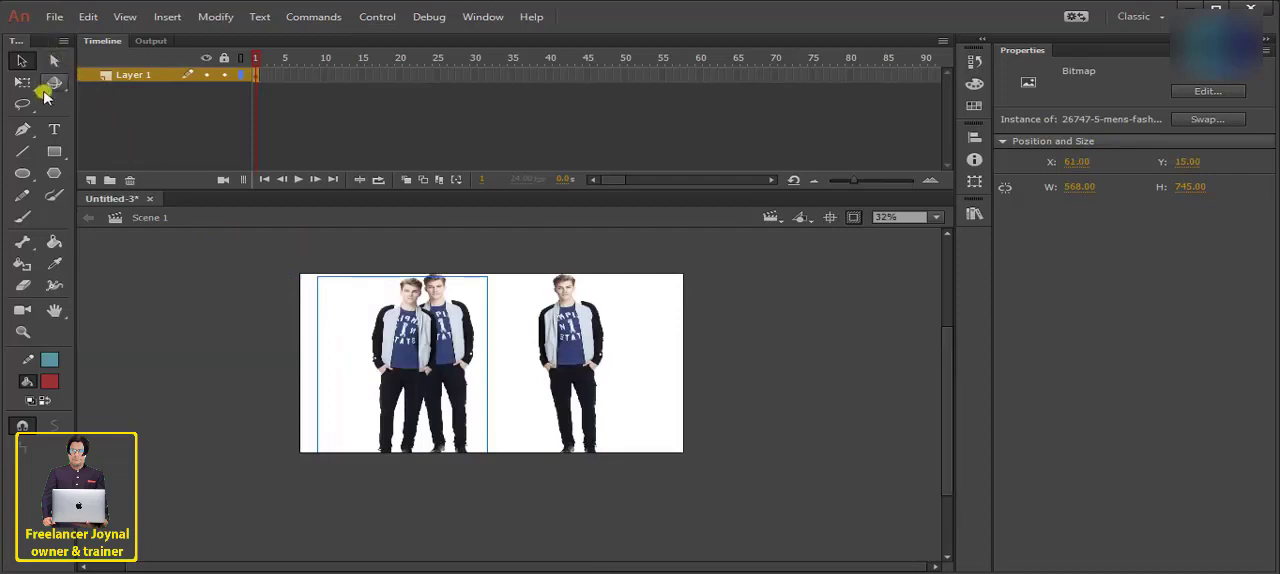
- Unlock the Tools panel, resize it to two tool columns and lock it again
right_click(62, 45)
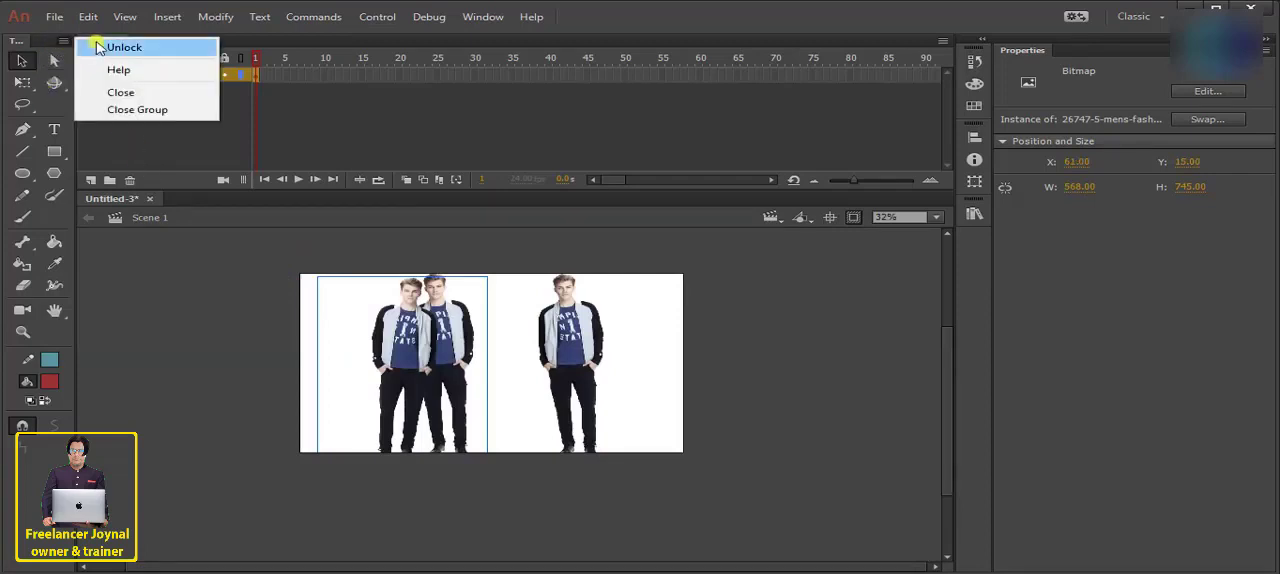
click(98, 47)
drag(38, 44, 14, 100)
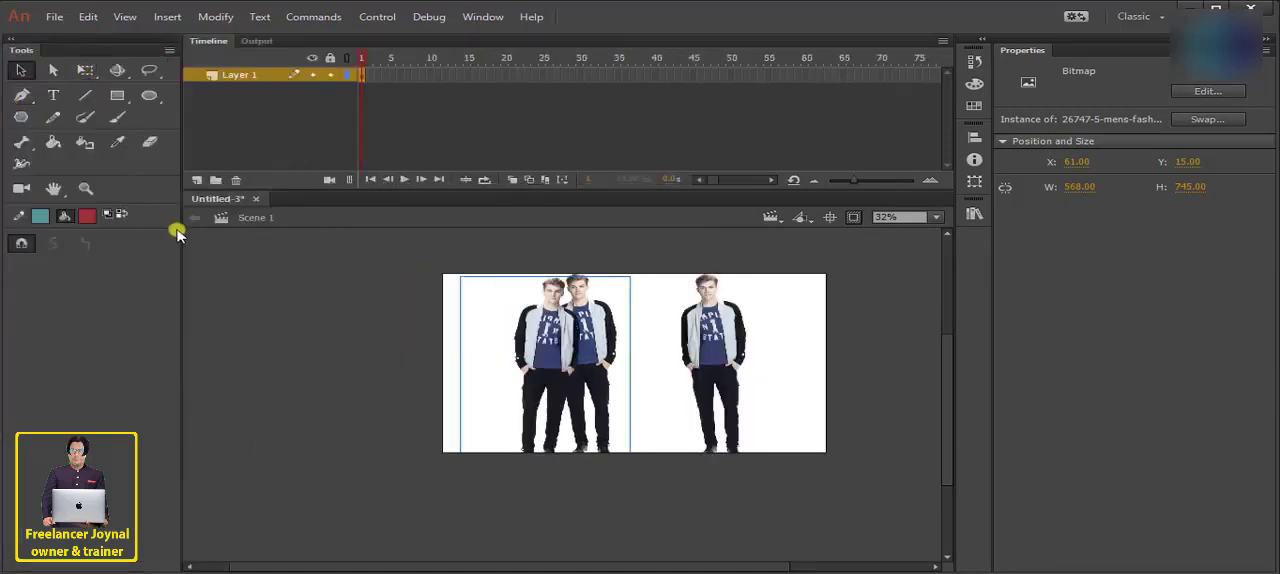
drag(181, 233, 35, 227)
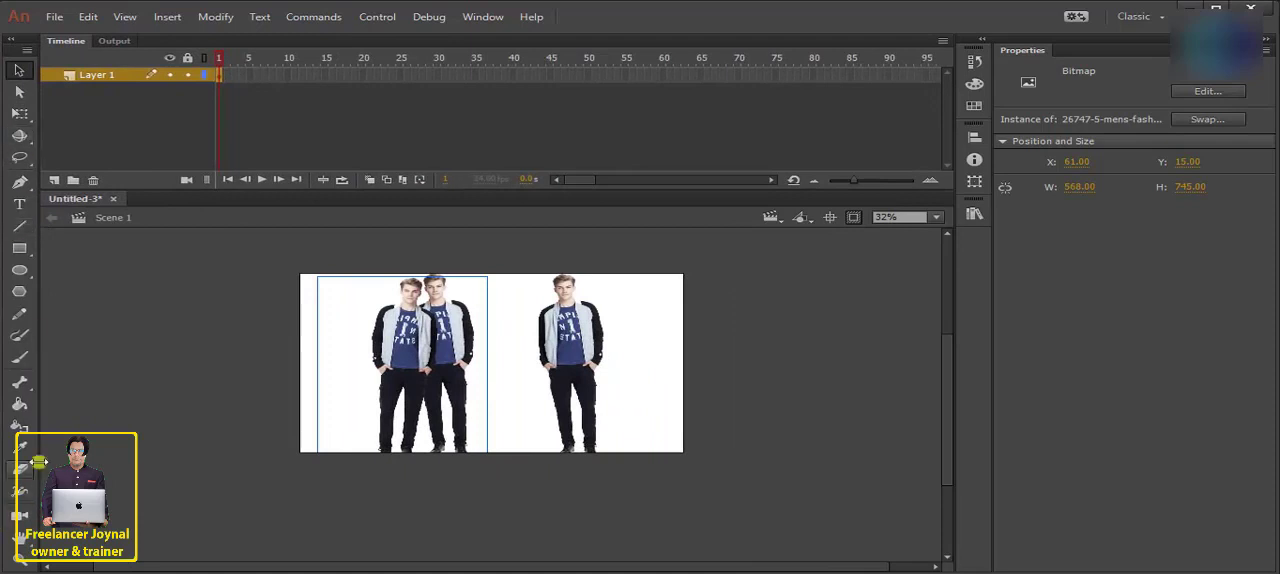
drag(39, 455, 72, 421)
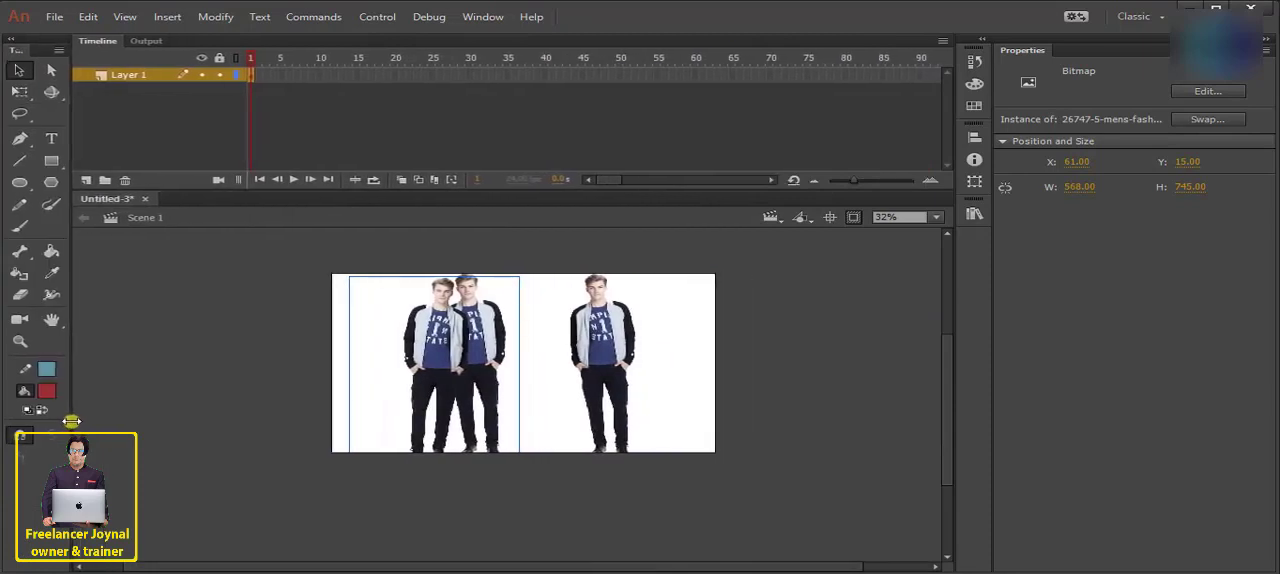
right_click(72, 45)
click(105, 57)
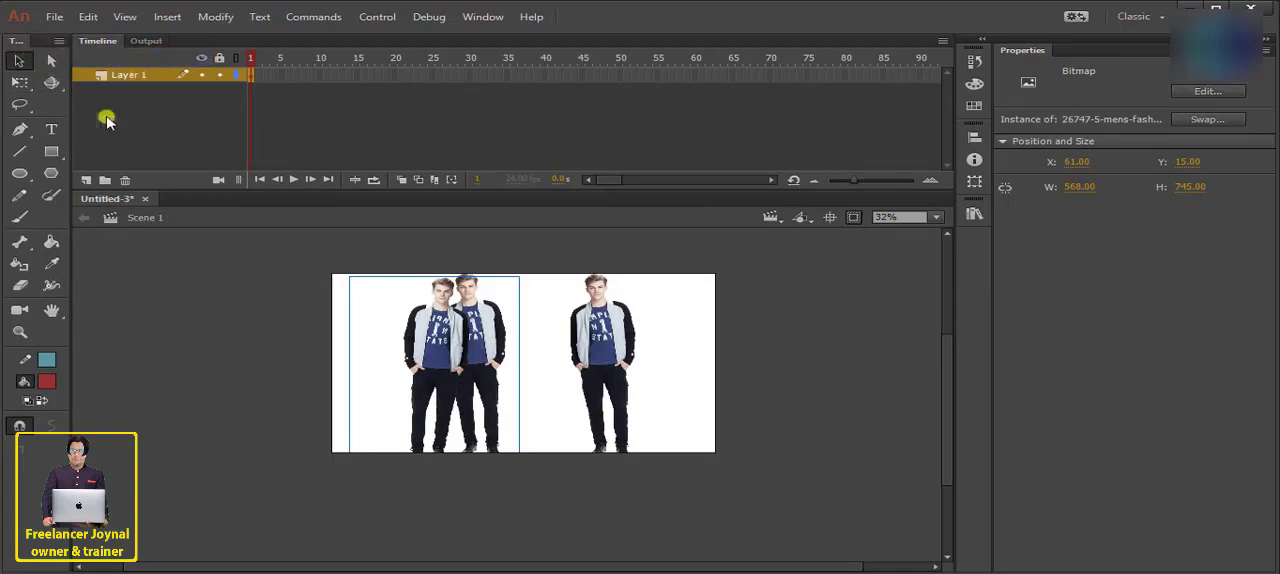
- Try to move the Timeline panel and lock it in place
mouse_move(104, 52)
mouse_down()
mouse_move(131, 92)
mouse_move(166, 94)
mouse_move(92, 48)
mouse_up()
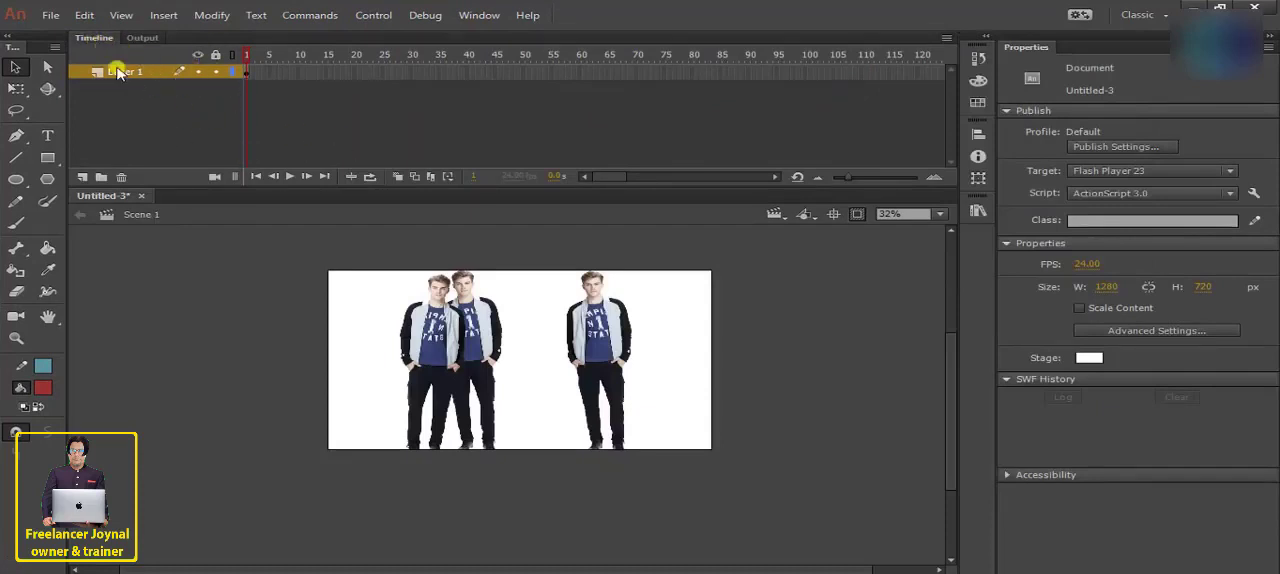
mouse_move(93, 41)
mouse_down()
mouse_move(120, 51)
mouse_move(100, 46)
mouse_up()
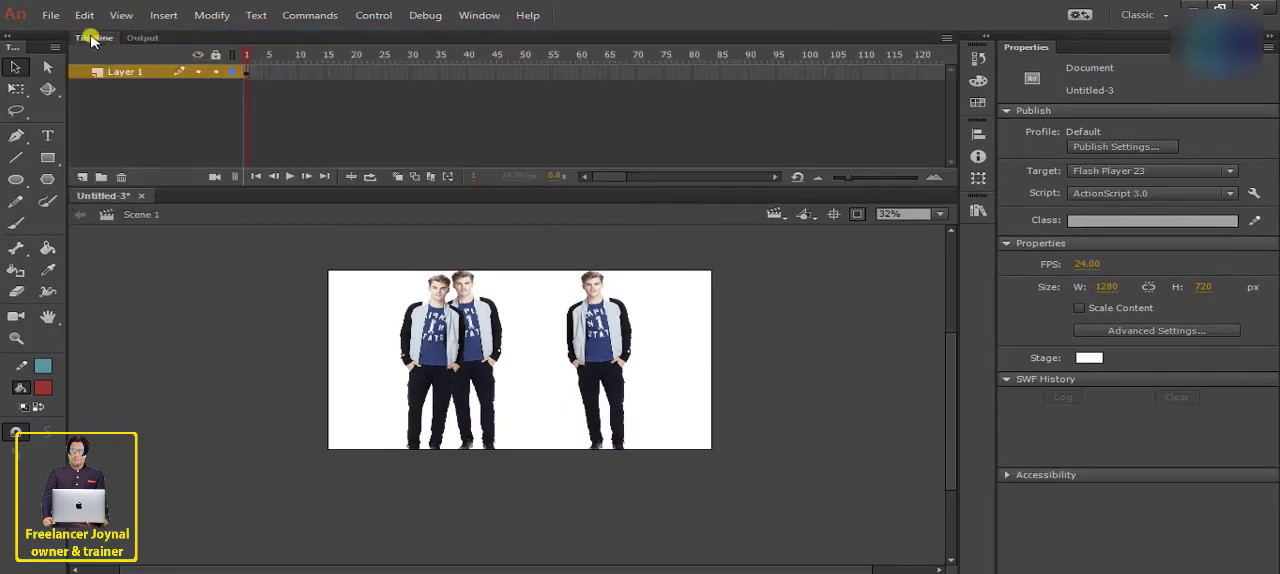
click(946, 38)
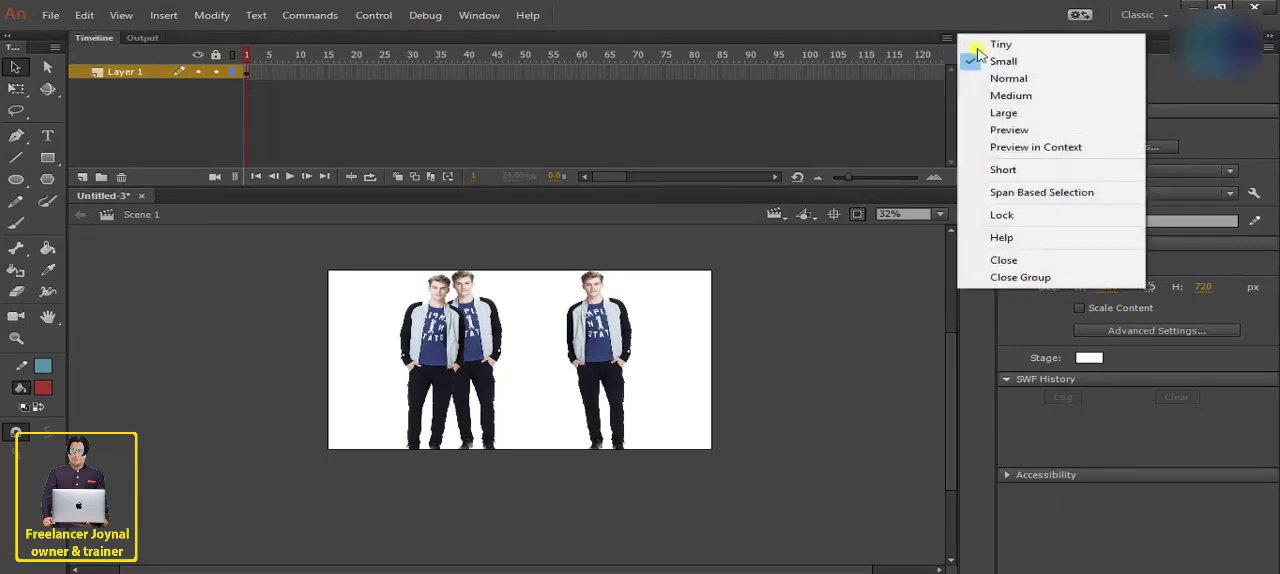
click(1012, 214)
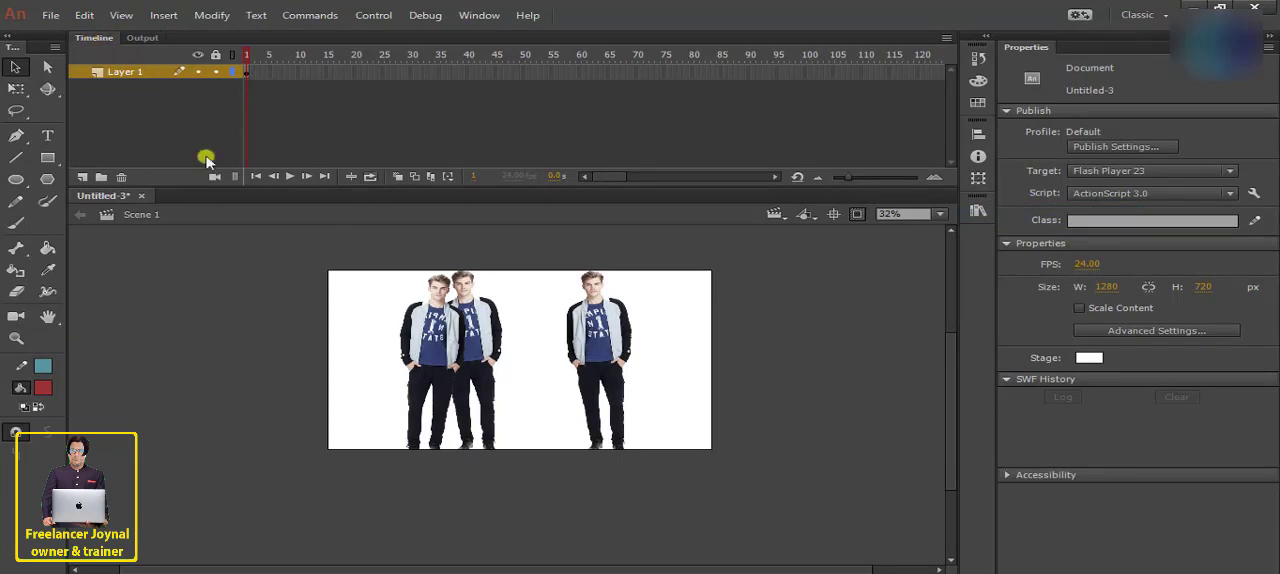
- Unlock the Timeline panel, try moving it and check its lock option
click(946, 38)
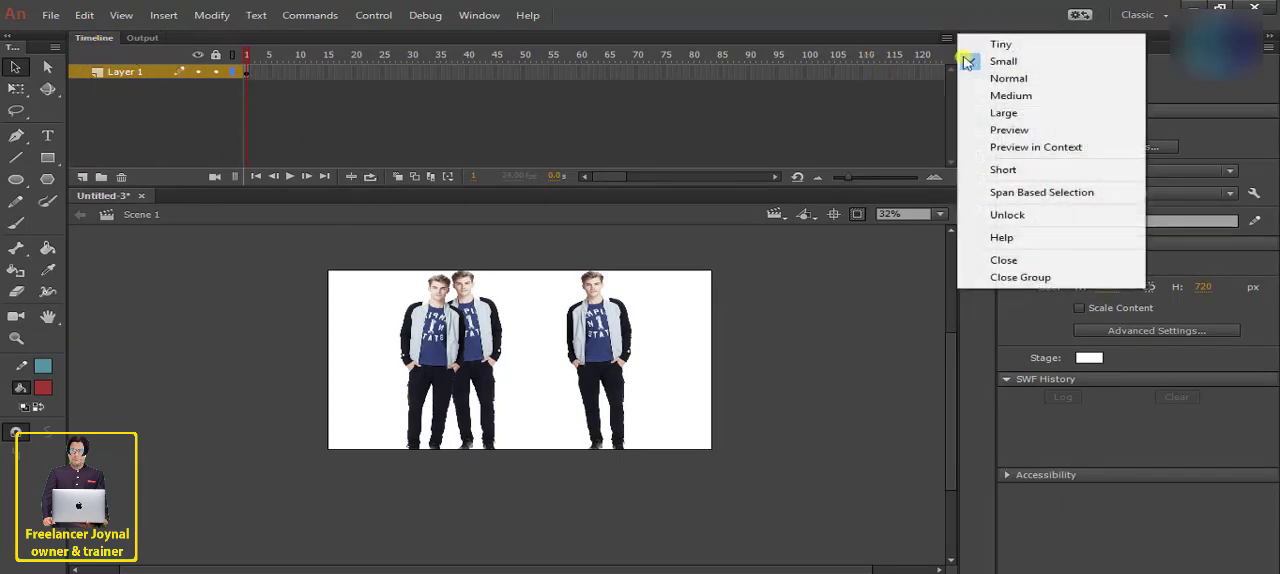
click(1008, 214)
drag(175, 41, 209, 40)
click(946, 38)
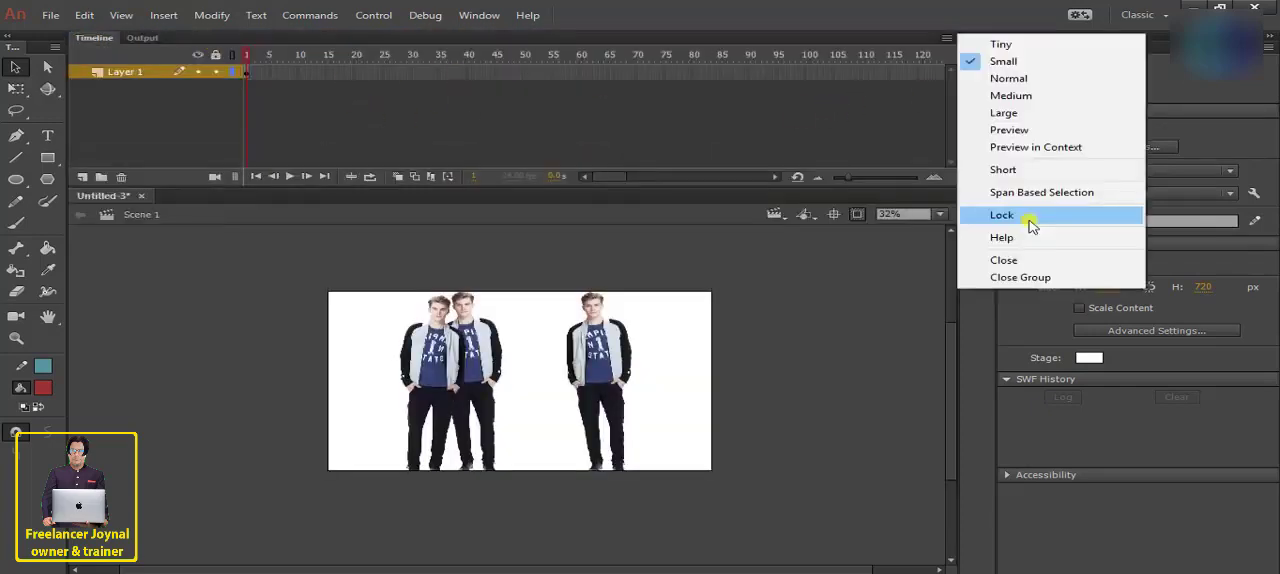
click(274, 92)
- Undock the Tools panel, dock it back beside the Timeline and resize it to two tool columns
drag(33, 38, 40, 108)
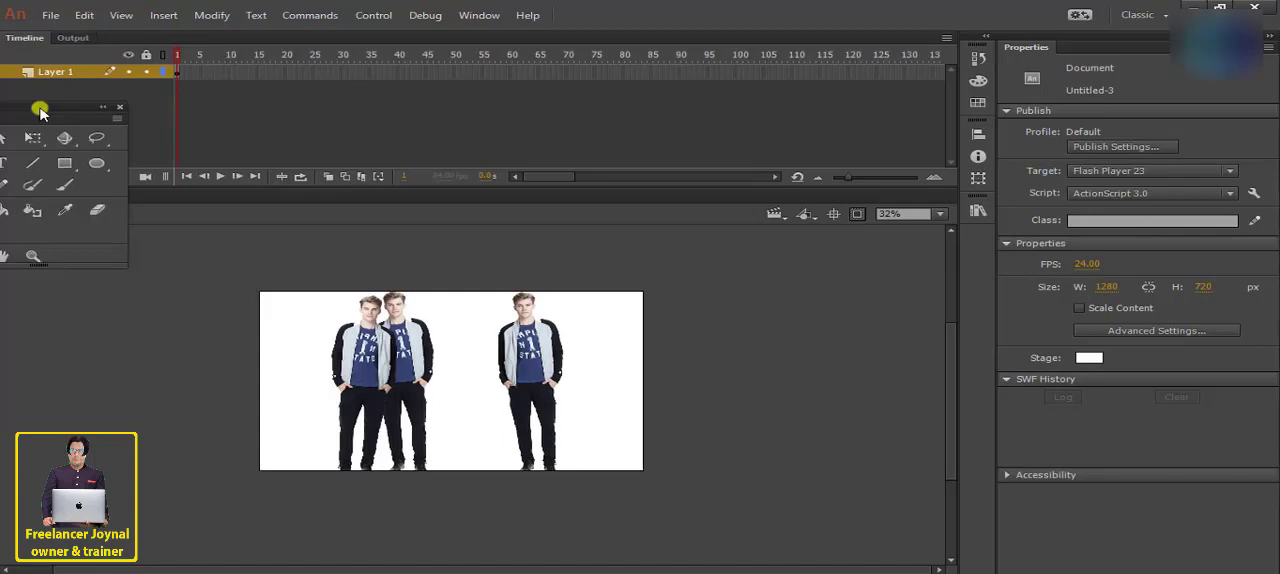
drag(40, 108, 10, 110)
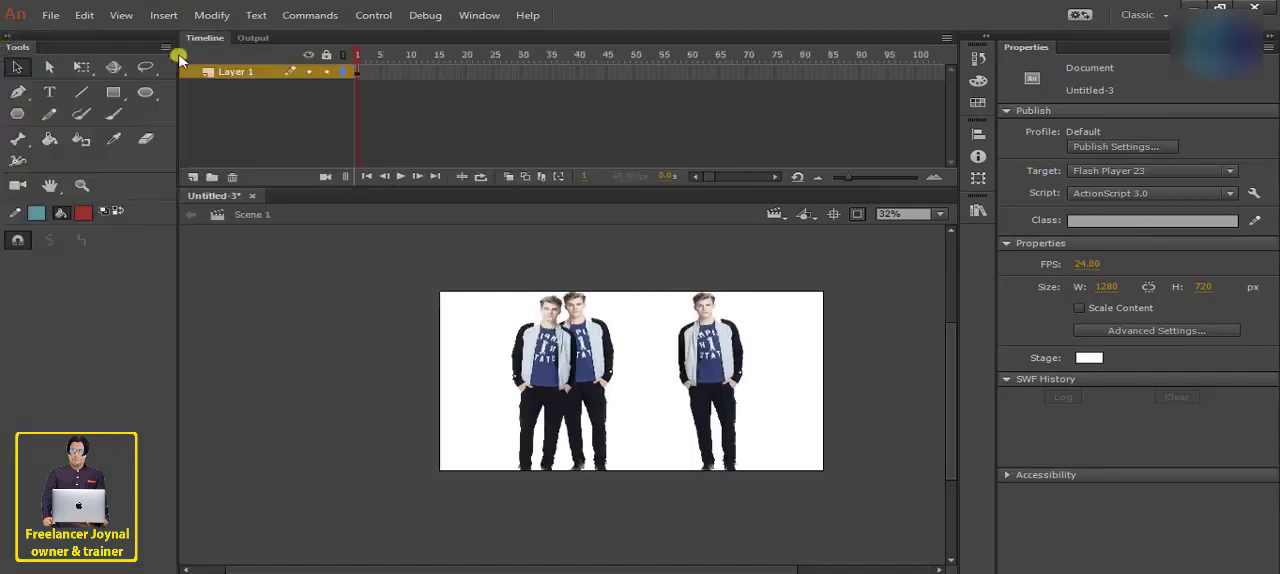
drag(174, 46, 54, 46)
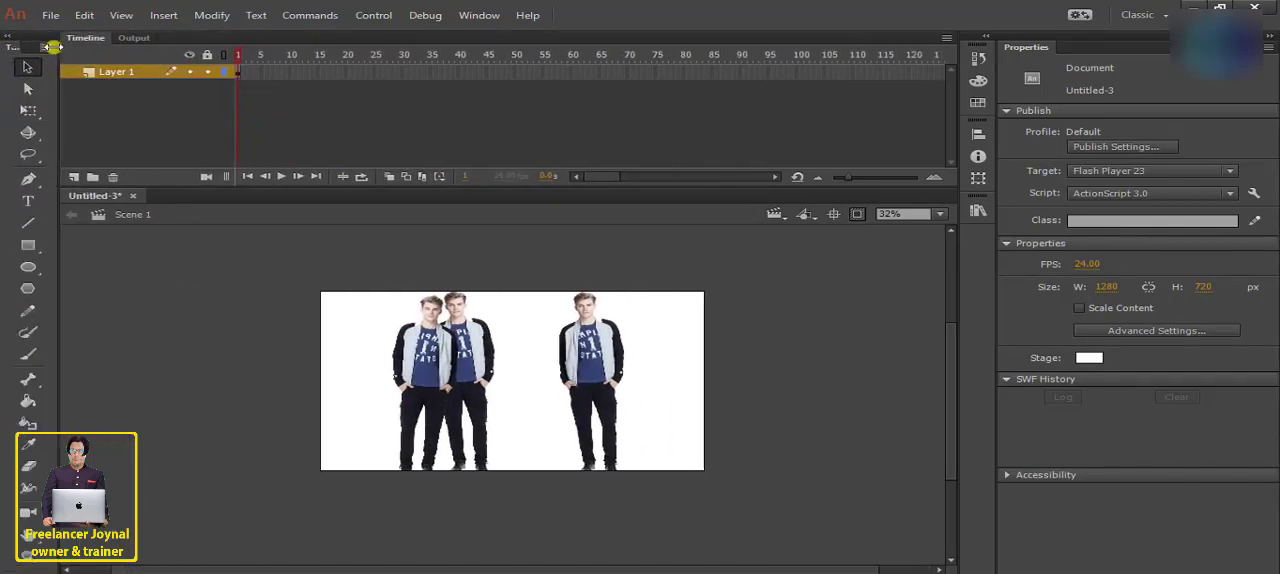
click(50, 47)
click(70, 60)
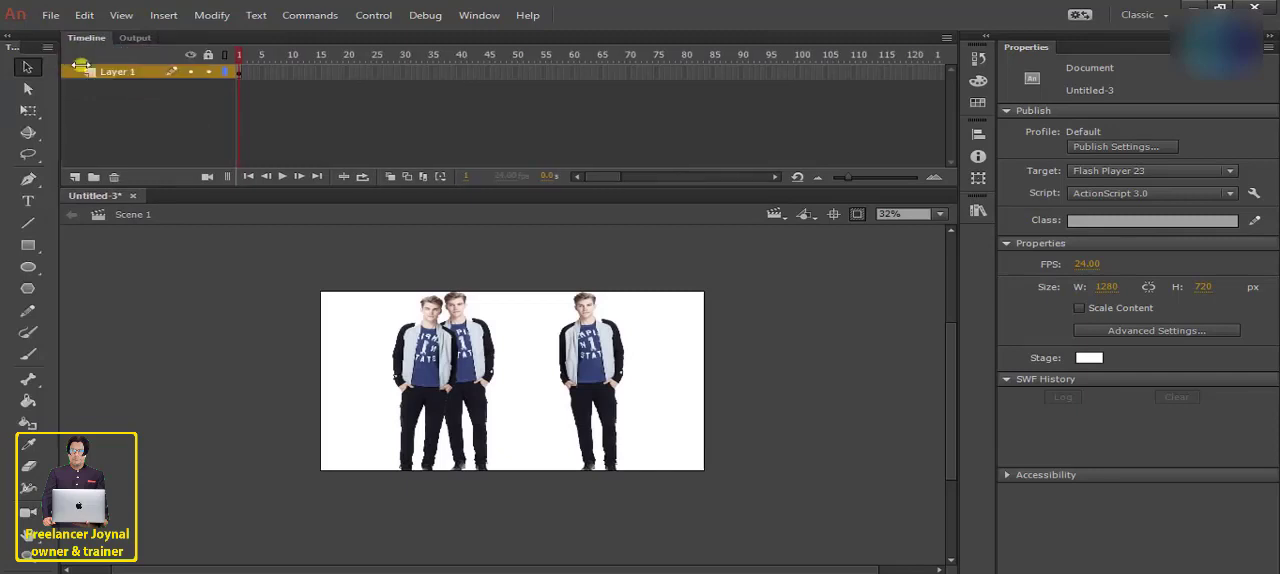
drag(57, 65, 79, 65)
- Lock the Tools panel in its docked position
click(70, 47)
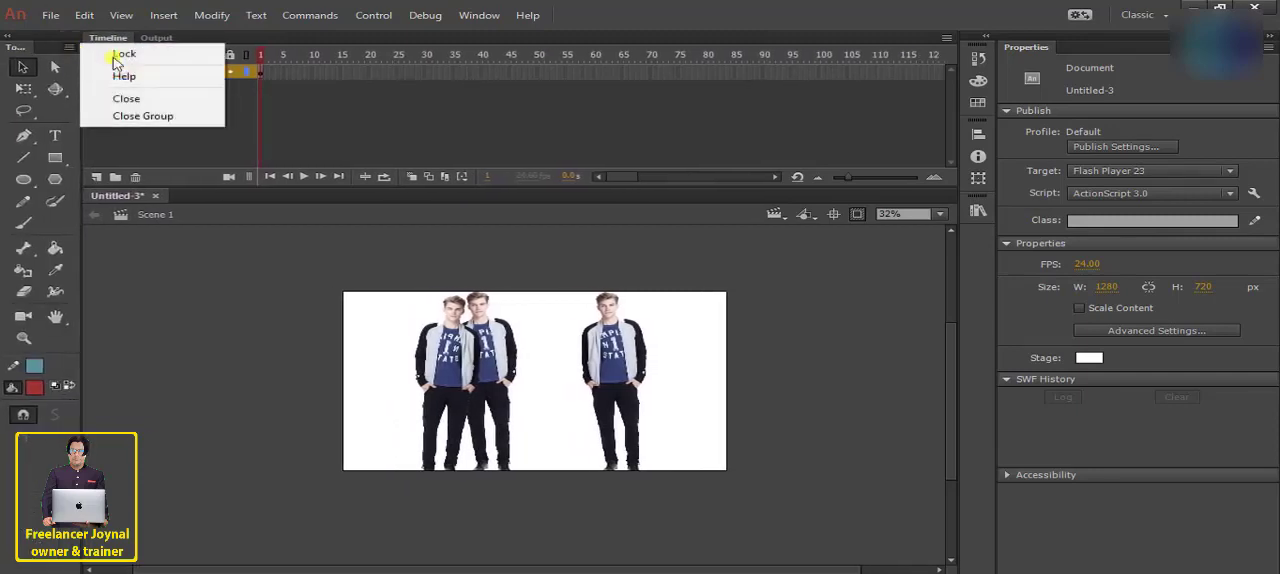
click(122, 55)
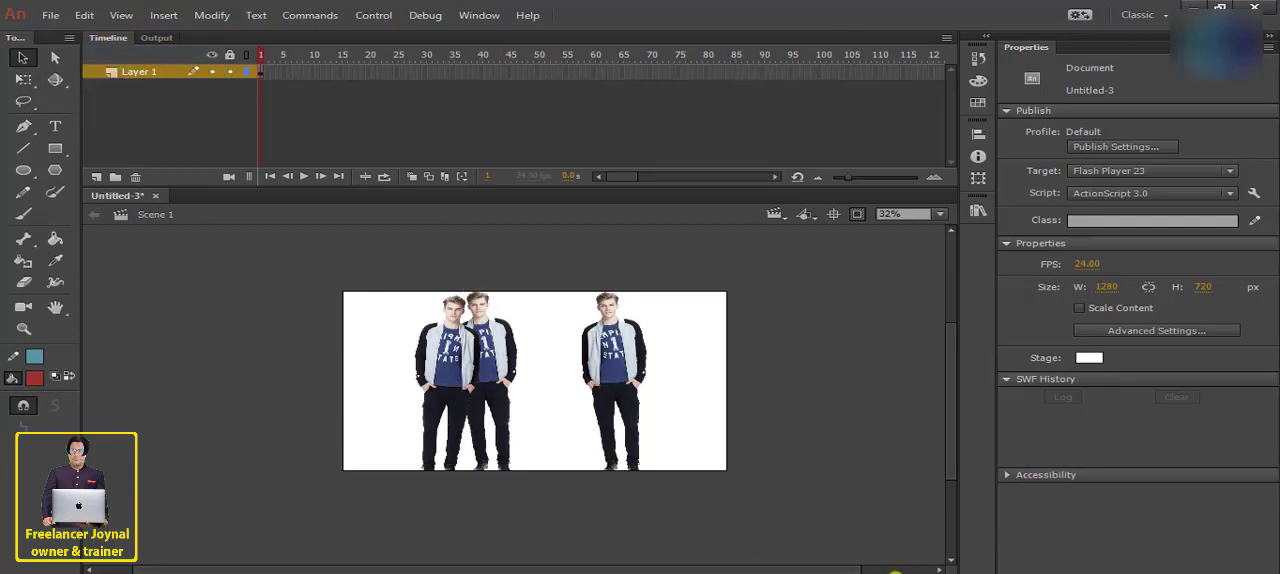
click(895, 573)
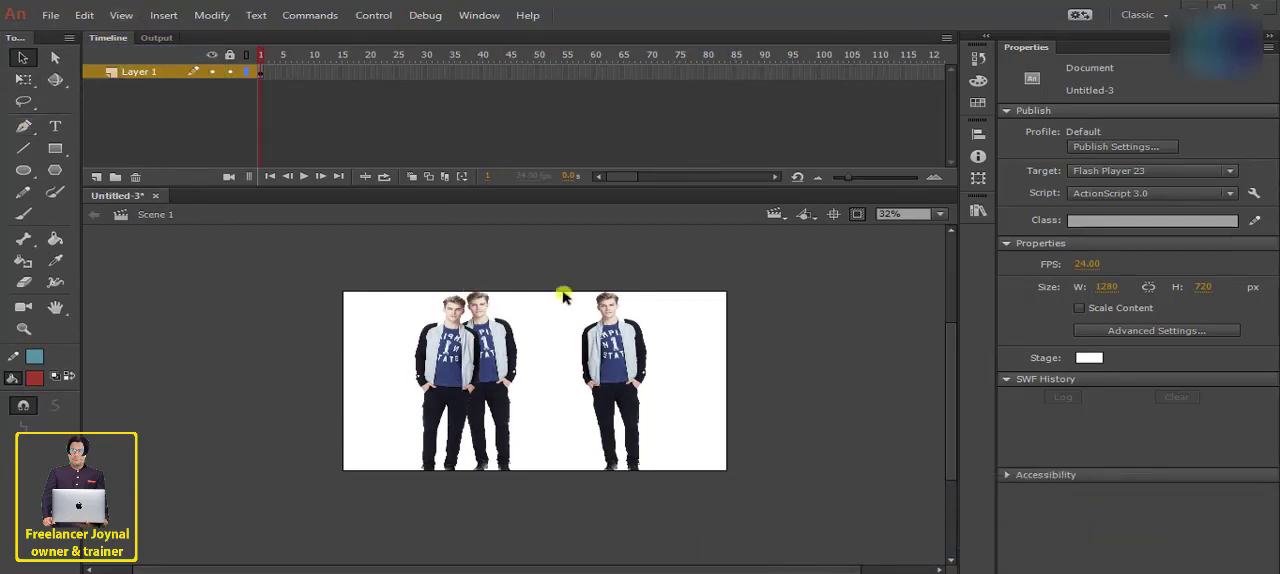